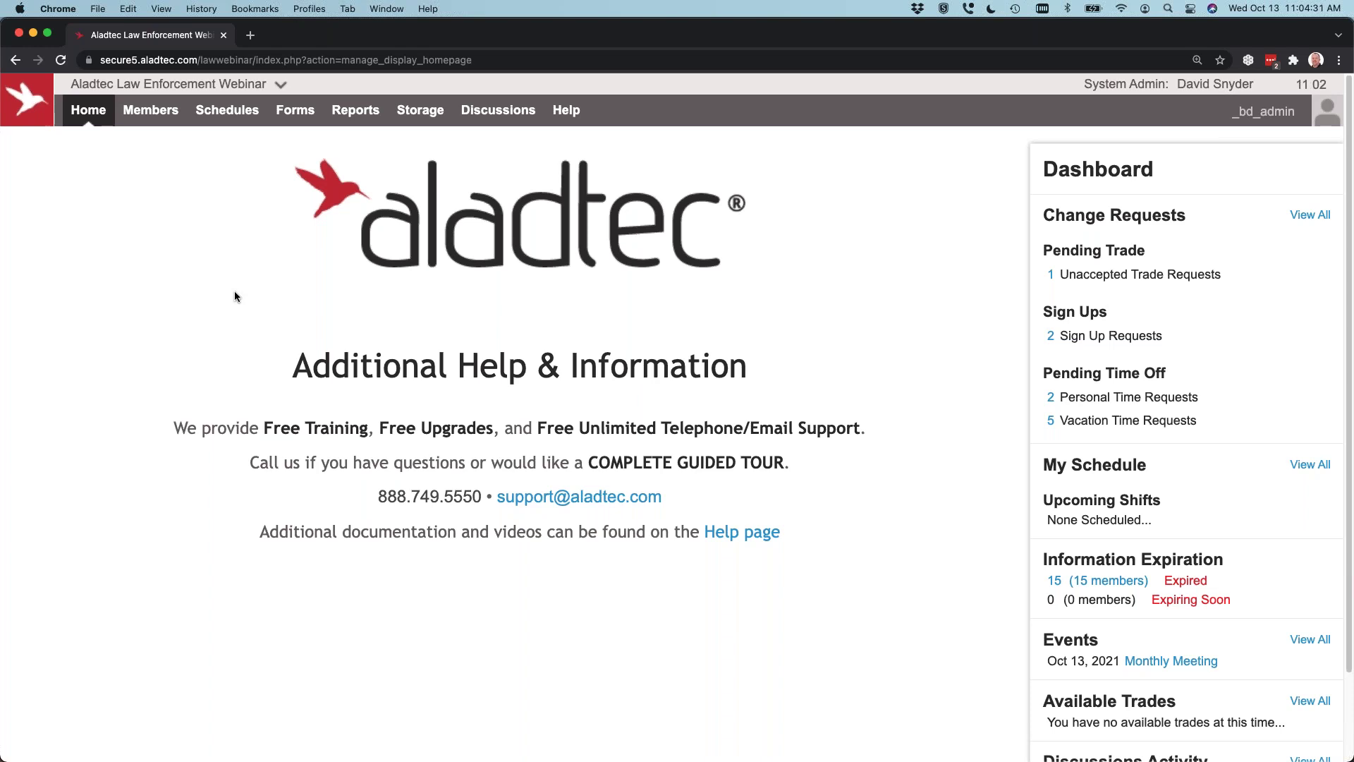
# Step: Highlight the site's address, log out, and log back in with the prefilled credentials
pyautogui.doubleClick(205, 60)
pyautogui.moveTo(204, 60); pyautogui.dragTo(139, 60)
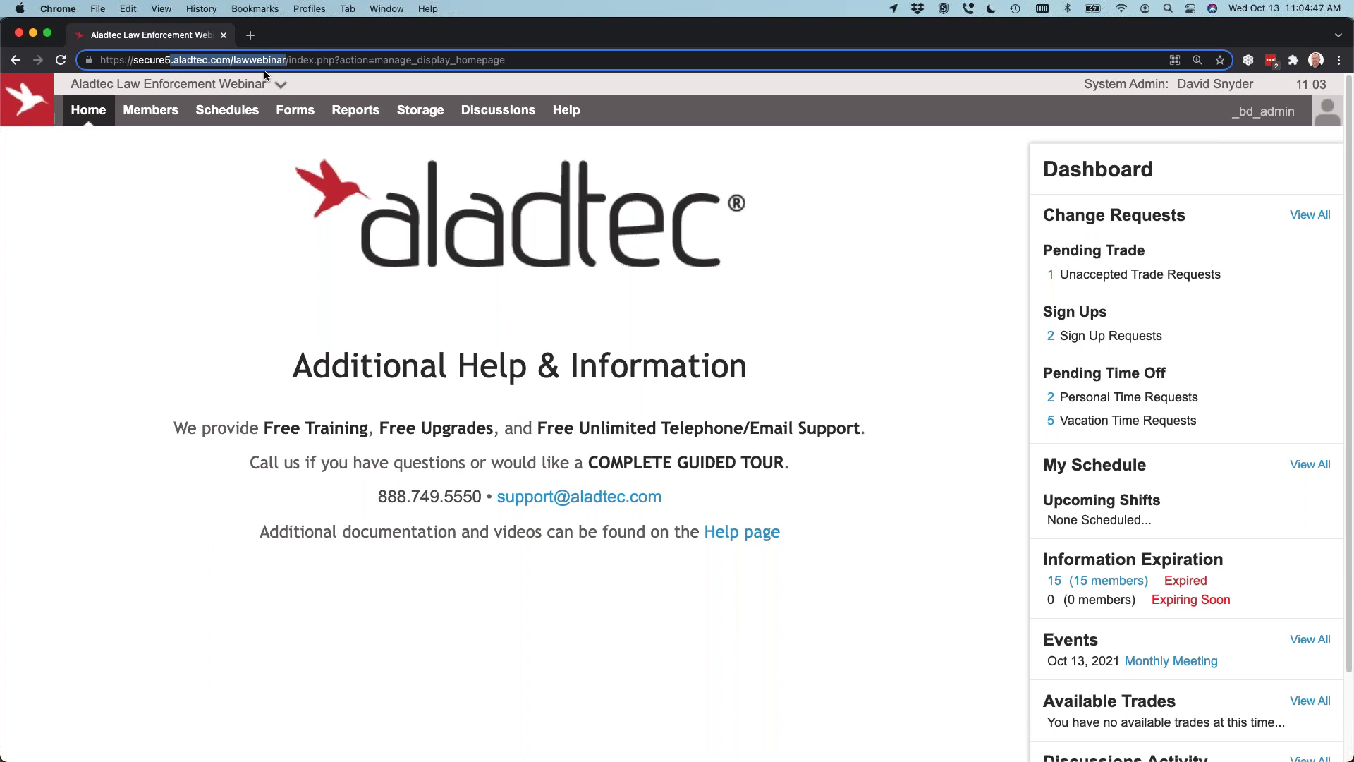
pyautogui.click(1262, 111)
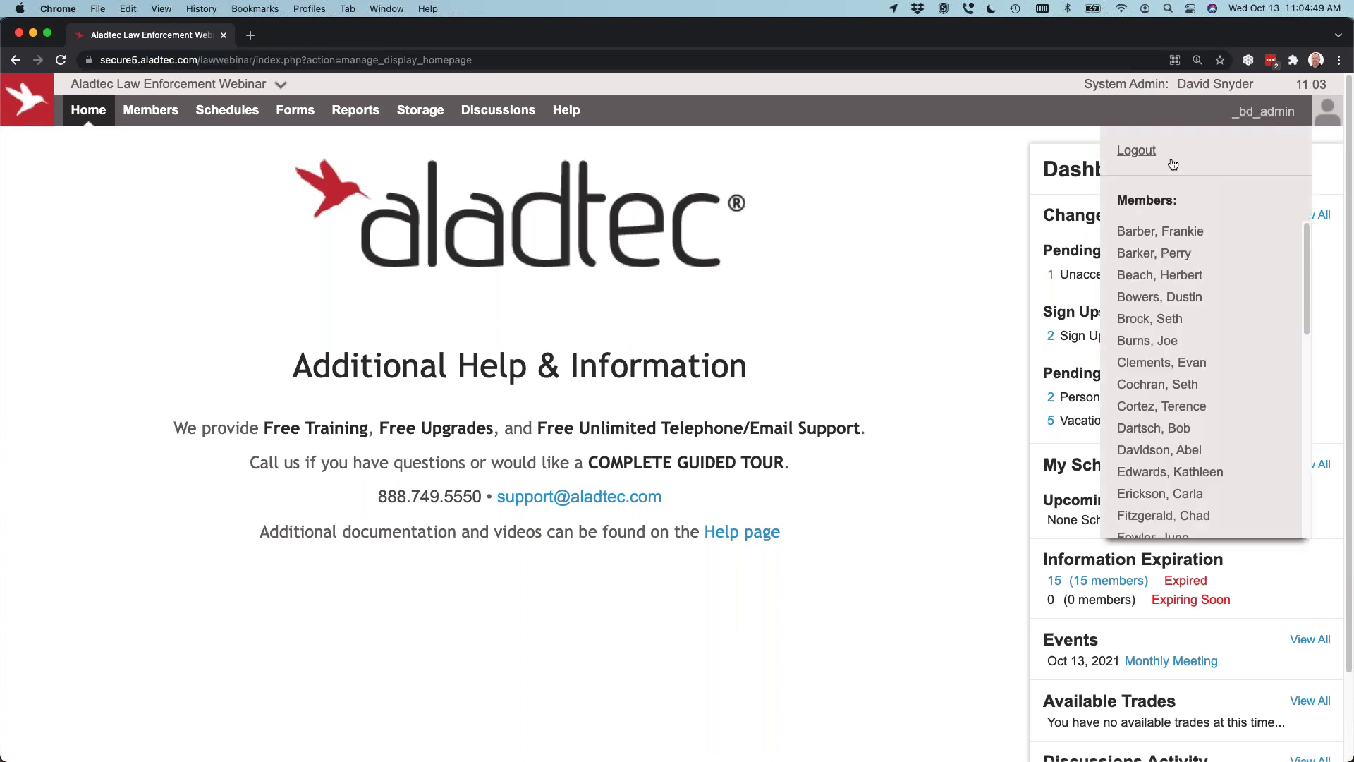
pyautogui.click(1152, 156)
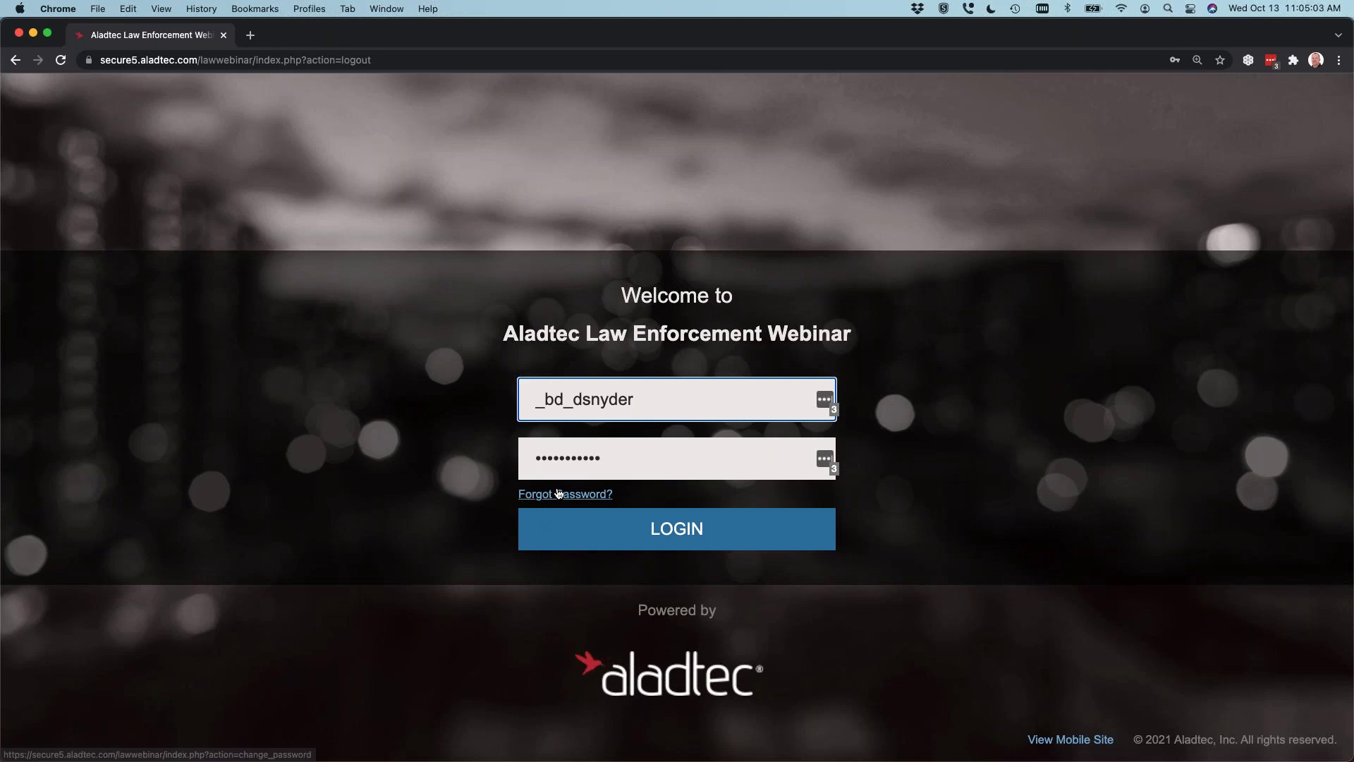
pyautogui.click(691, 534)
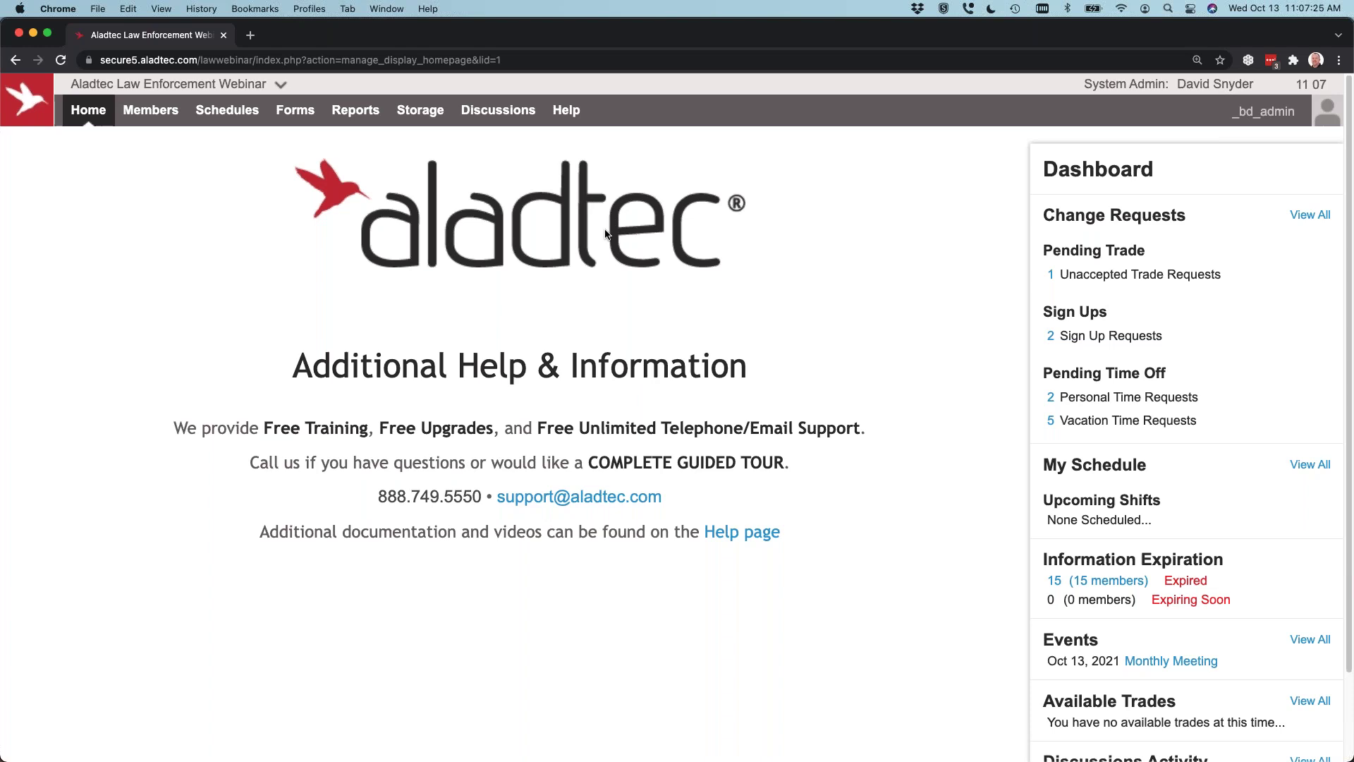
# Step: Review the May 14, 2021 pending personal time request, close it without a decision, and look through the remaining dashboard sections
pyautogui.moveTo(575, 111)
pyautogui.click(1129, 397)
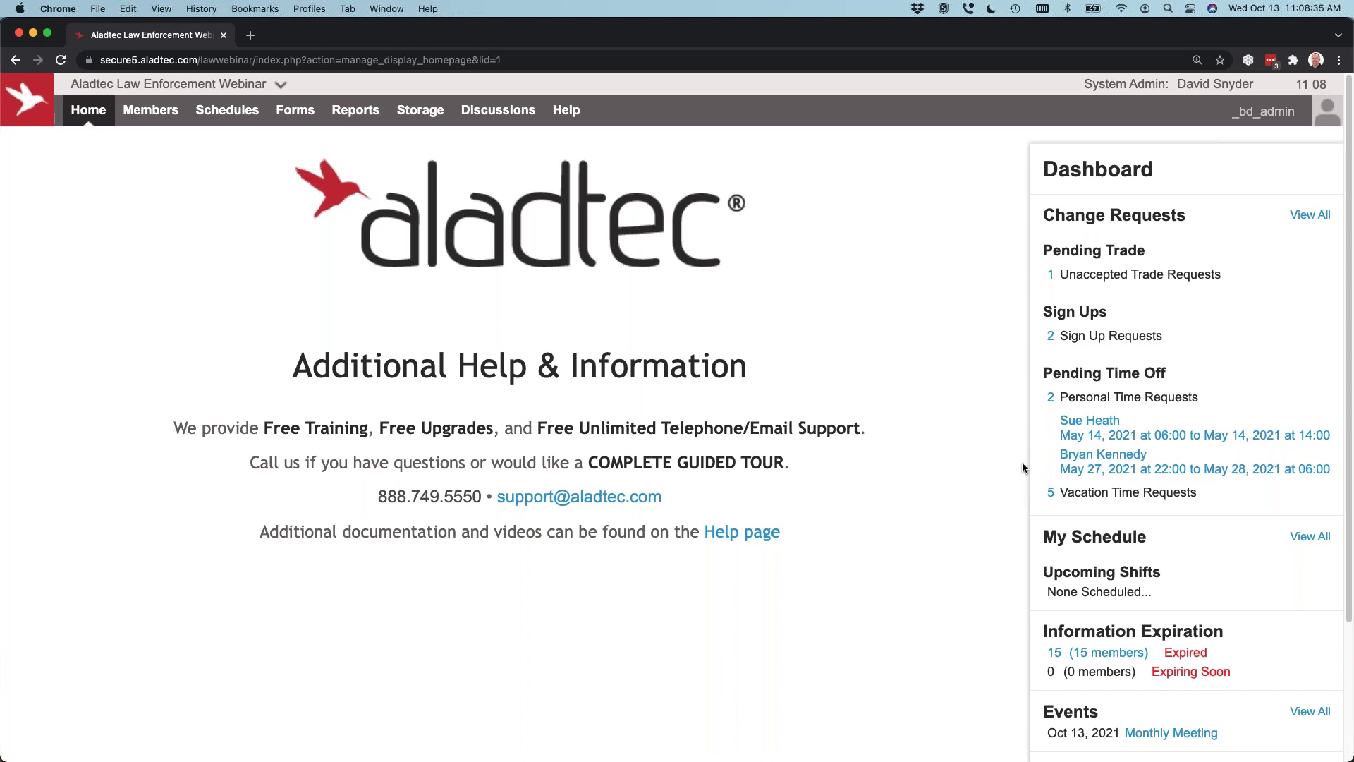
pyautogui.click(1090, 433)
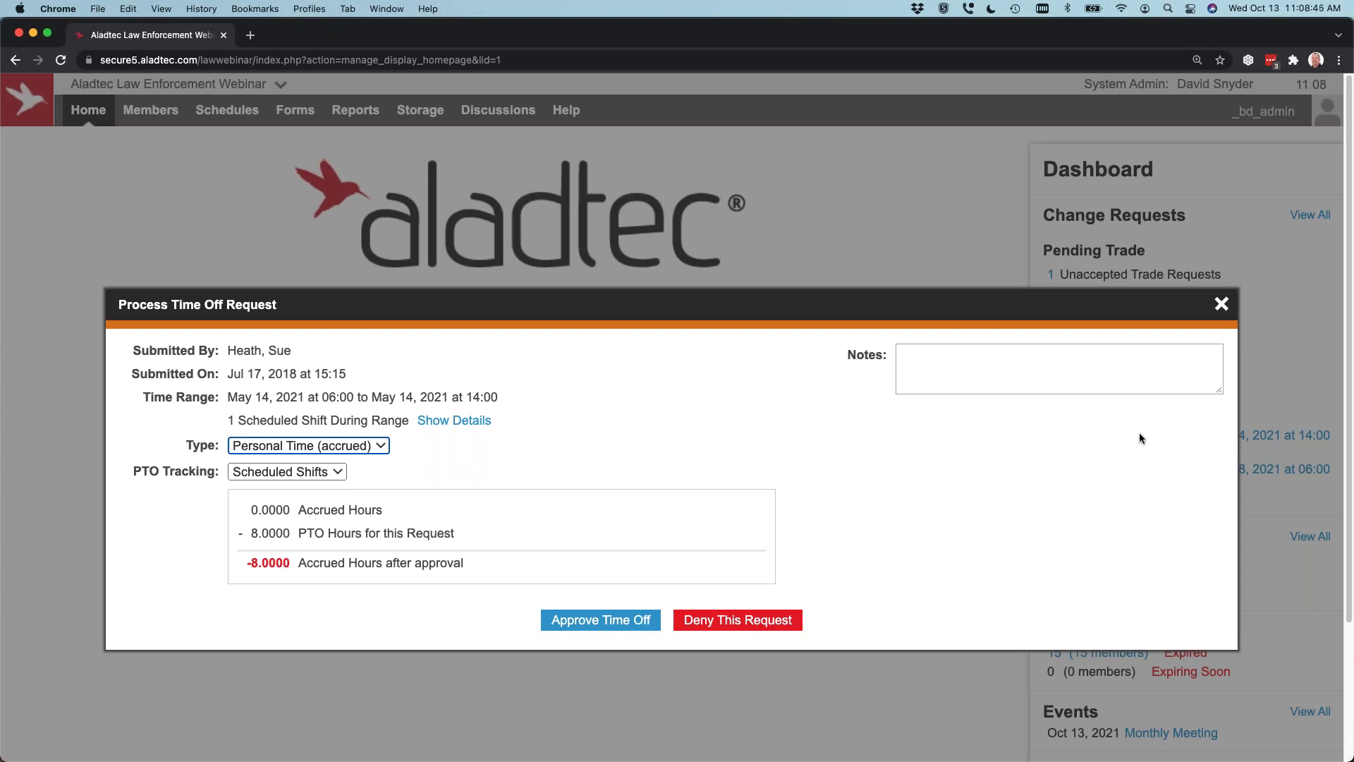
pyautogui.click(1220, 304)
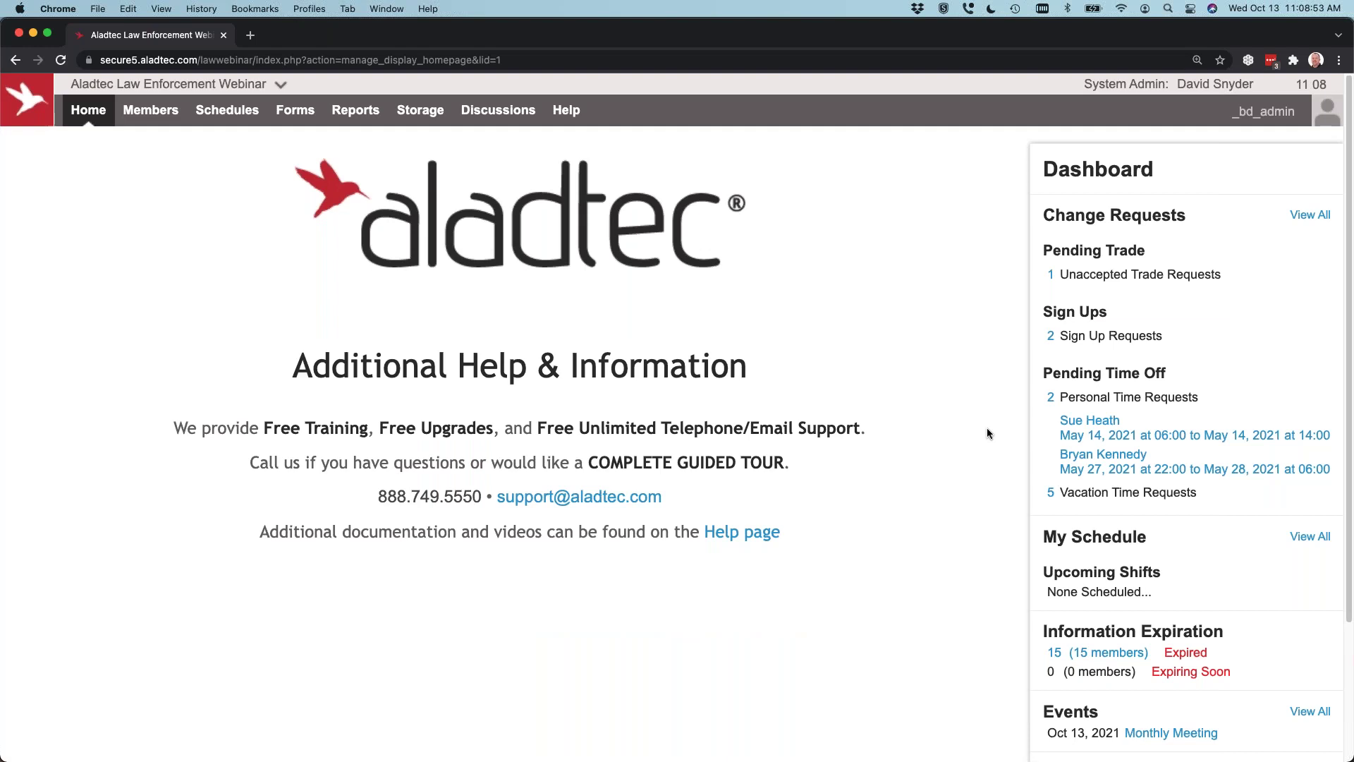
pyautogui.scroll(-4, 986, 423)
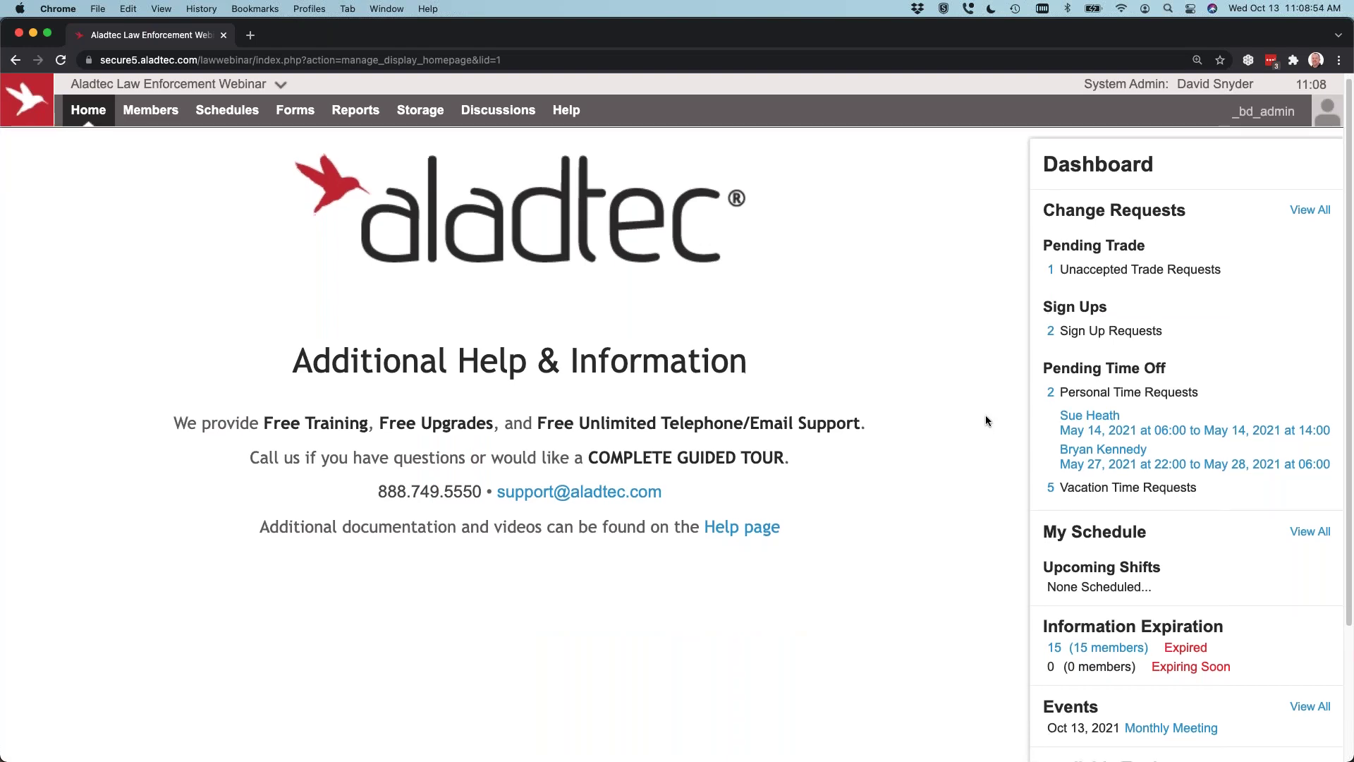
pyautogui.scroll(-2, 986, 421)
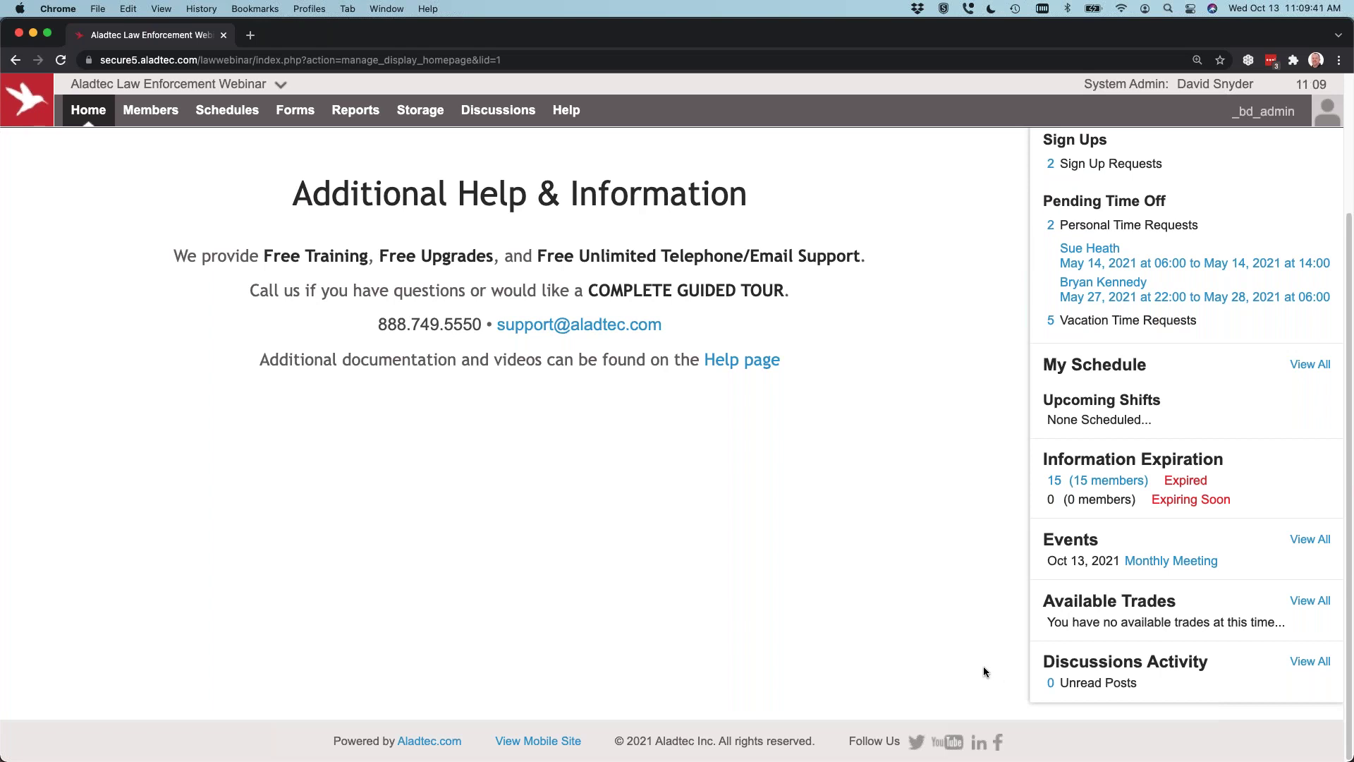
pyautogui.scroll(5, 977, 666)
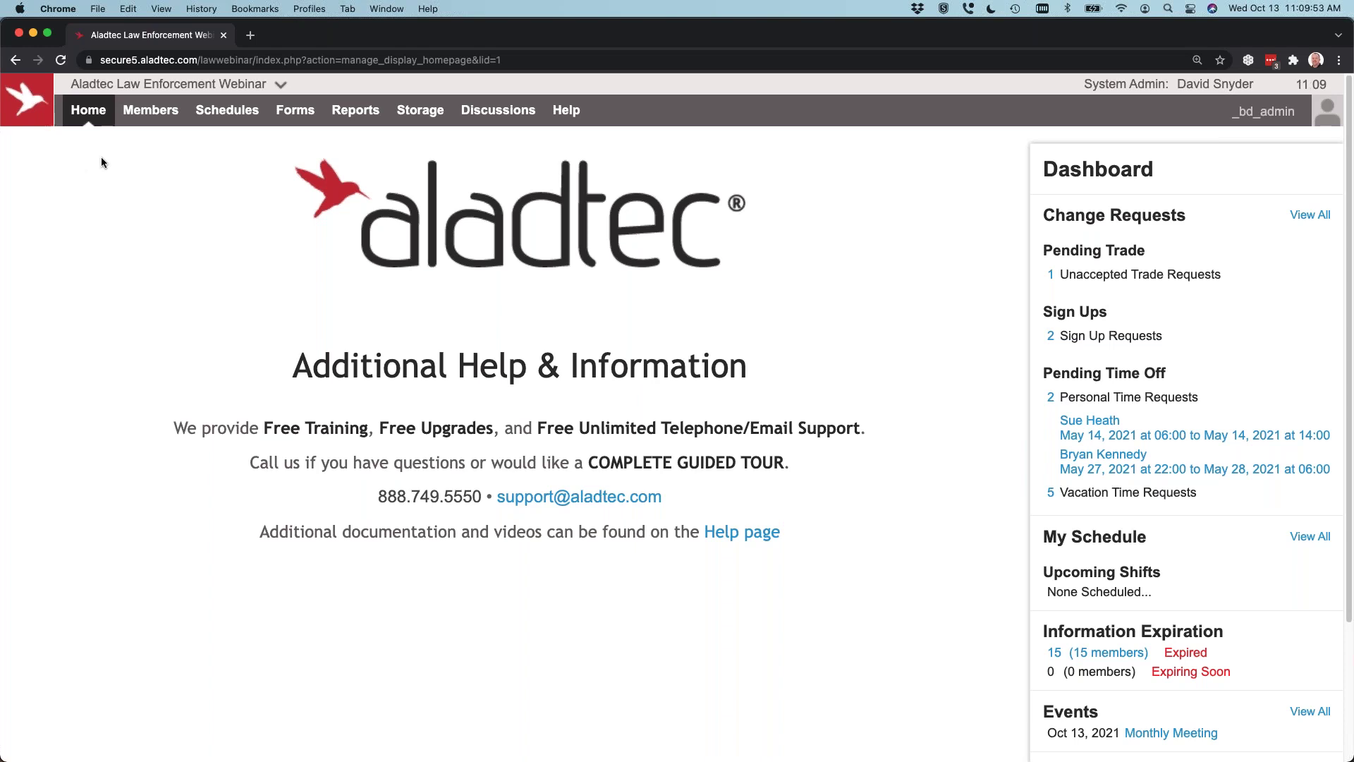
# Step: Open the Member Database and examine its member and general information columns
pyautogui.moveTo(150, 110)
pyautogui.click(182, 148)
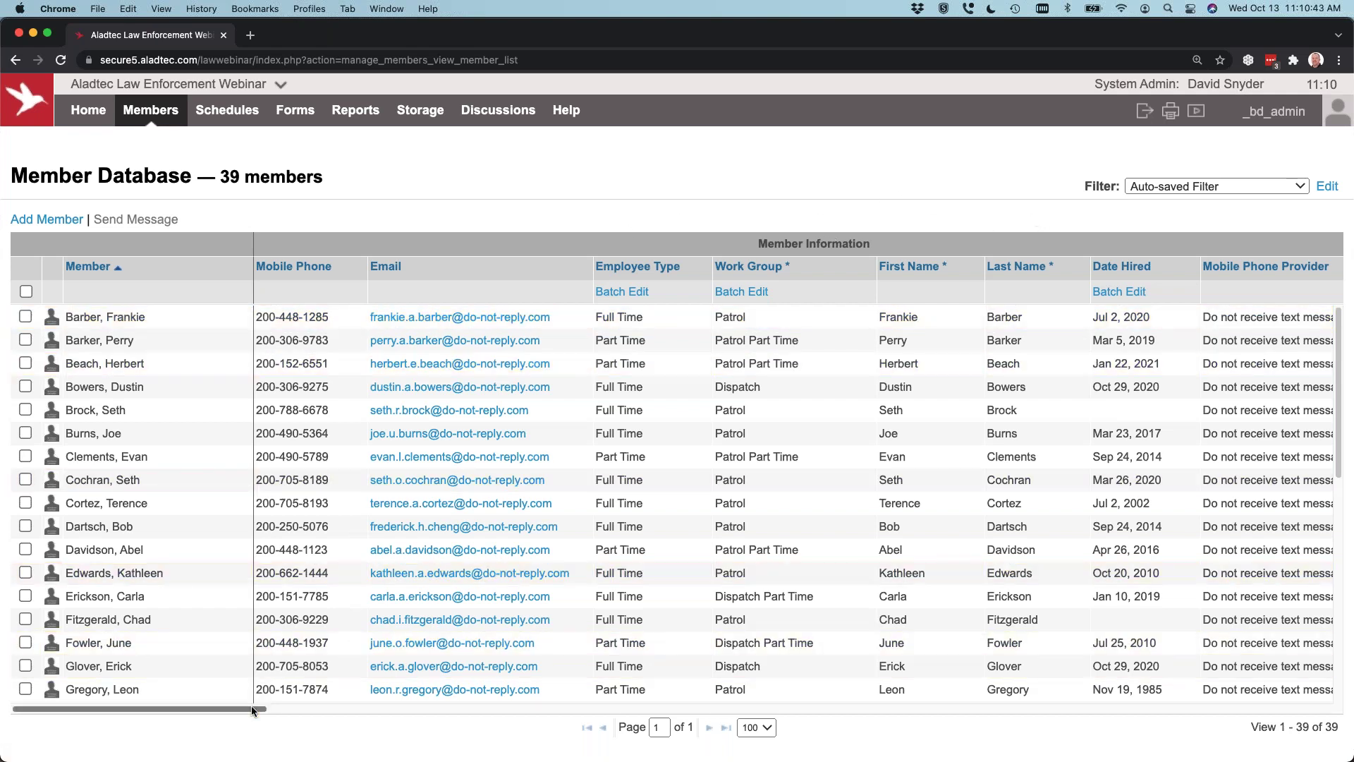
pyautogui.moveTo(255, 708); pyautogui.dragTo(362, 708)
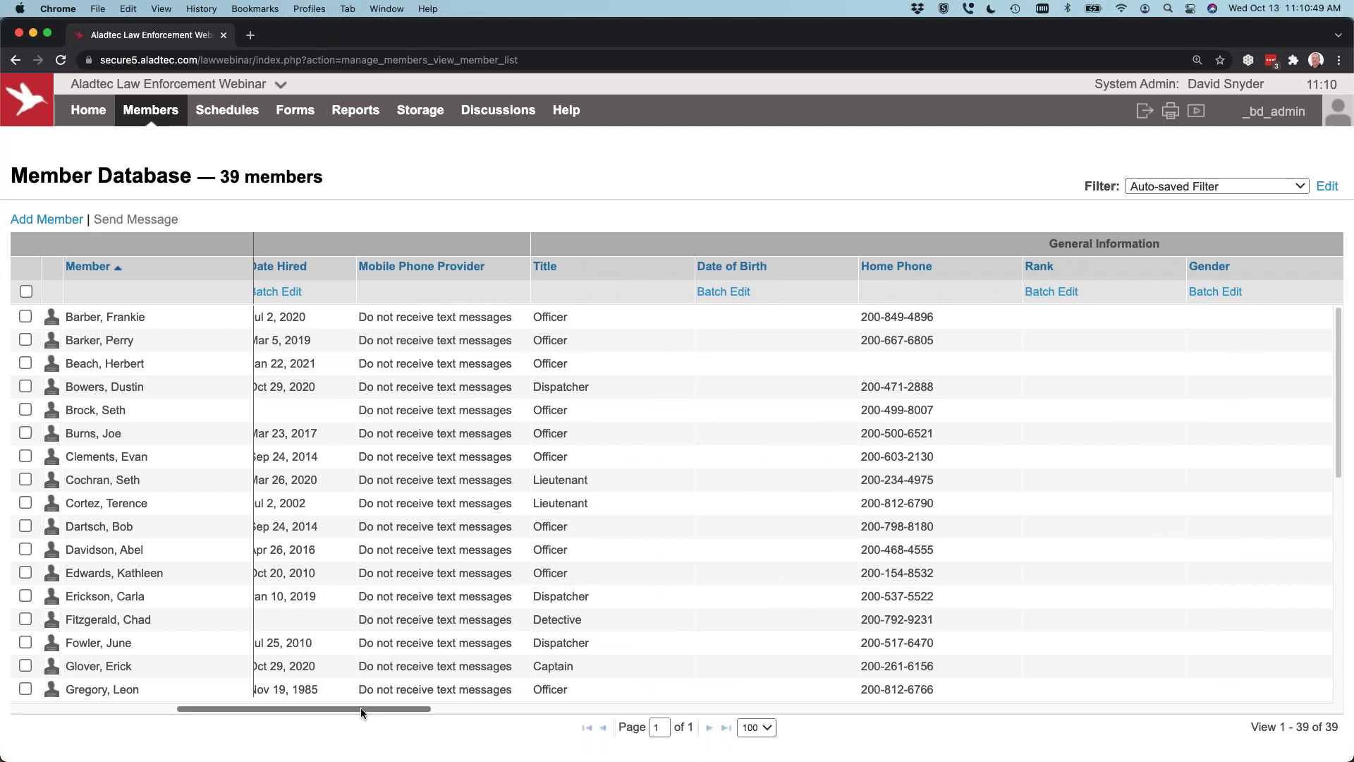
pyautogui.moveTo(361, 708); pyautogui.dragTo(129, 713)
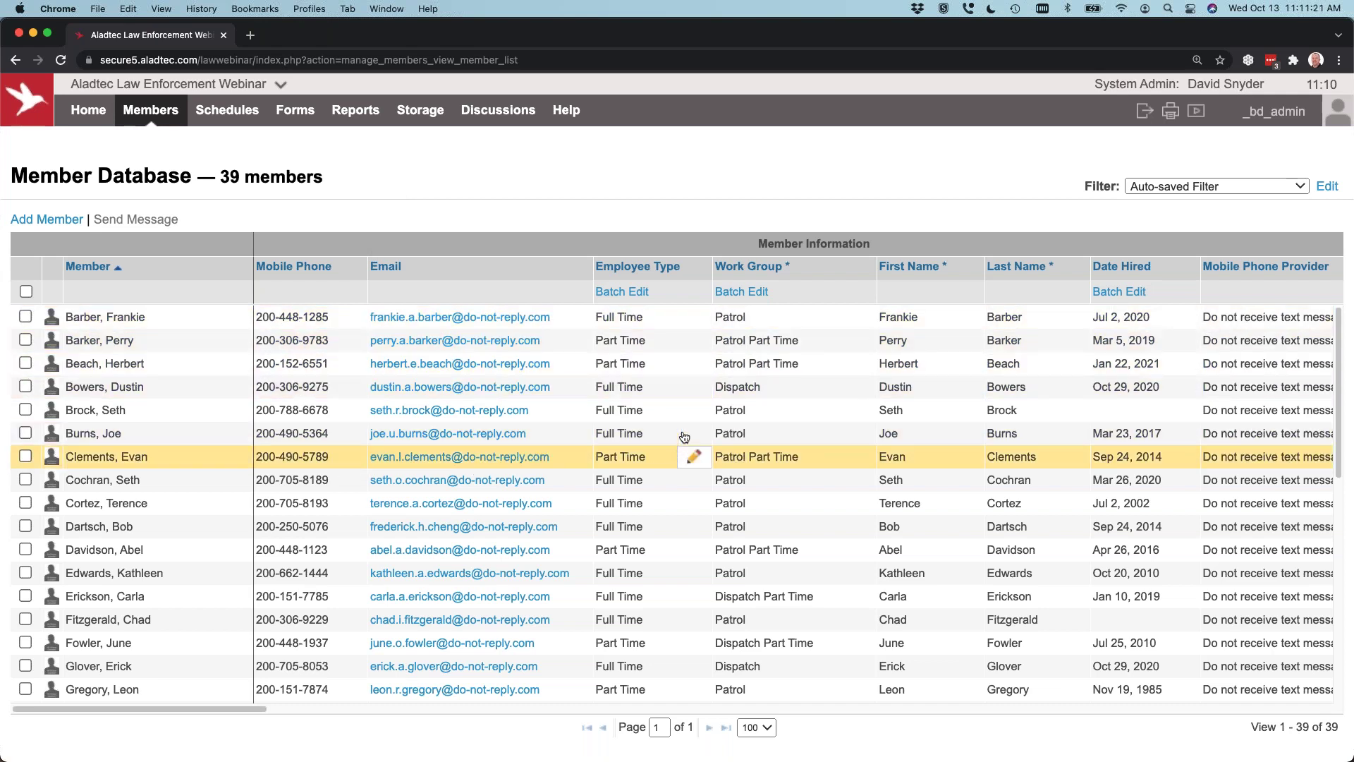
# Step: Open the blank mobile phone entry of the member without contact details for inline editing and dismiss it
pyautogui.scroll(-6, 643, 451)
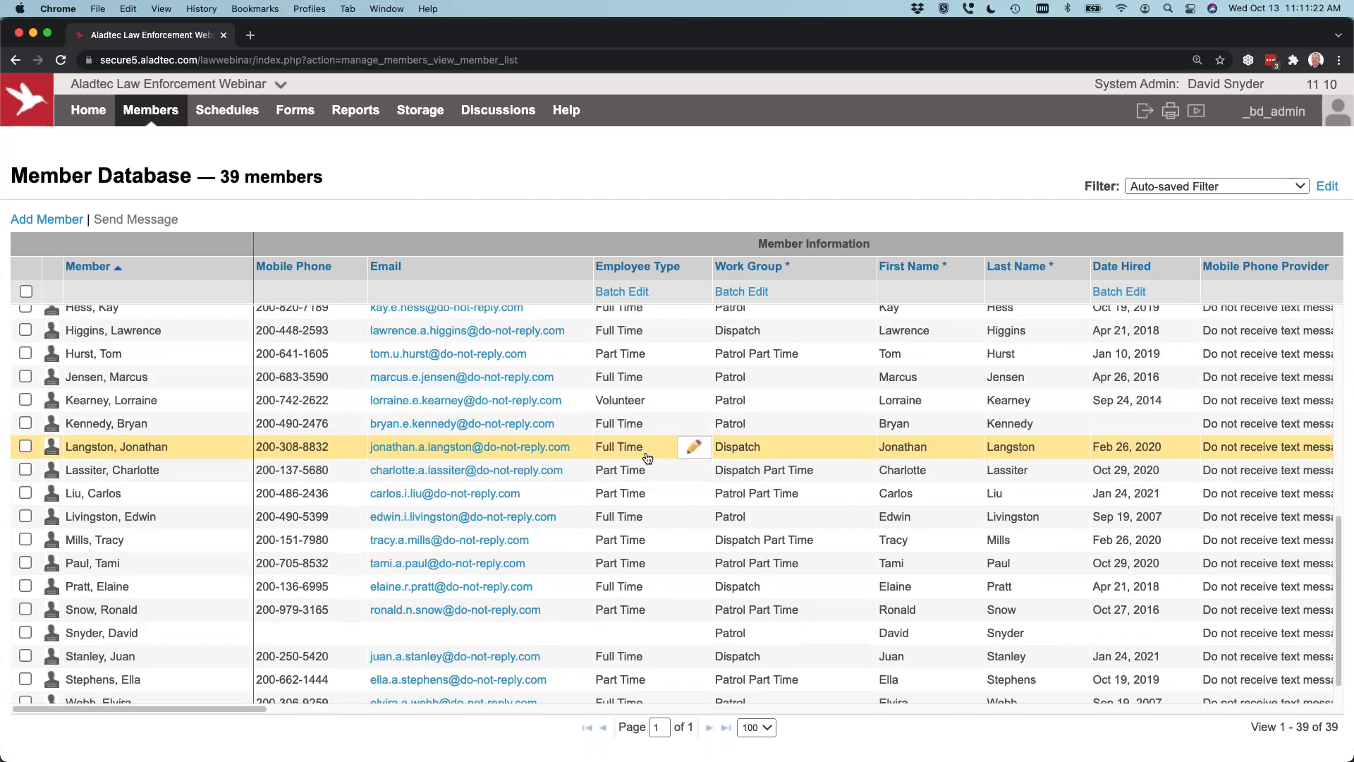
pyautogui.click(300, 635)
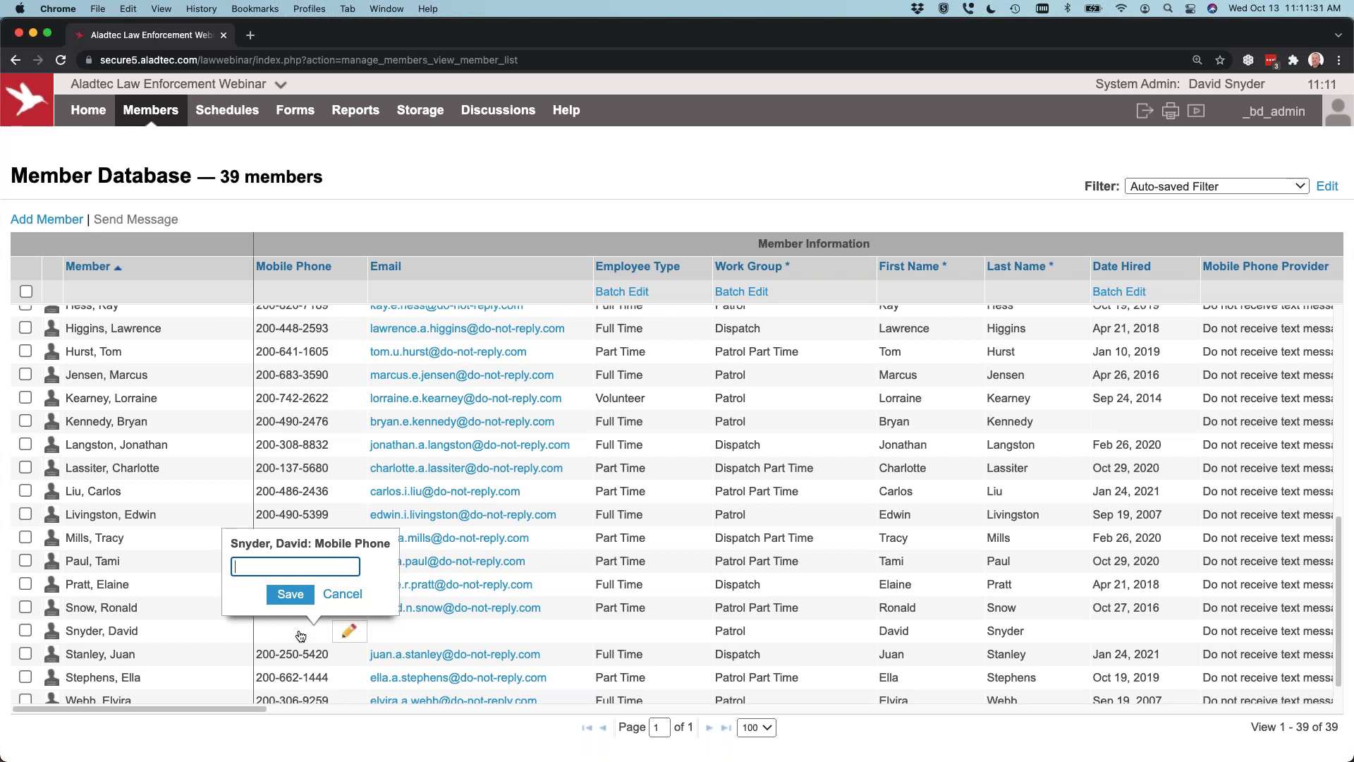
pyautogui.click(646, 632)
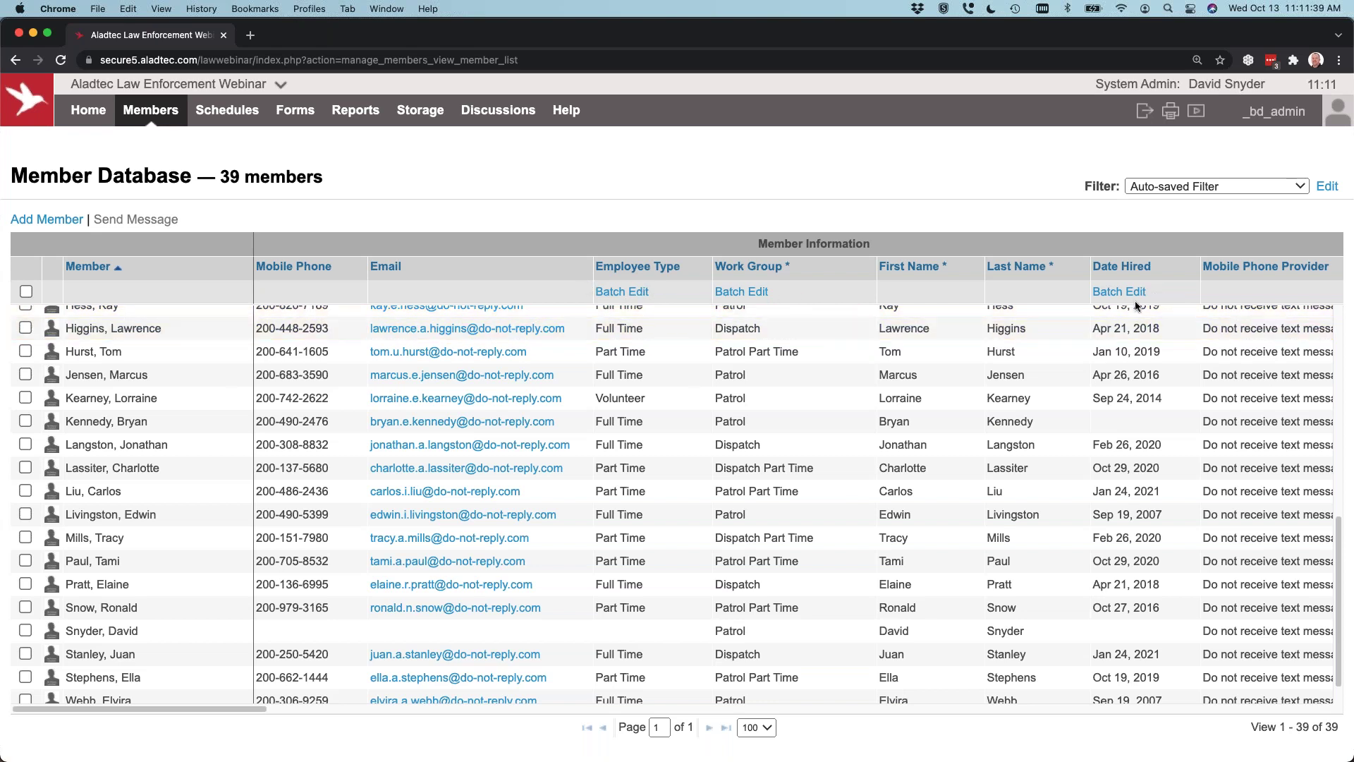
# Step: Open the first listed member's record for editing and view the available access levels
pyautogui.scroll(10, 688, 452)
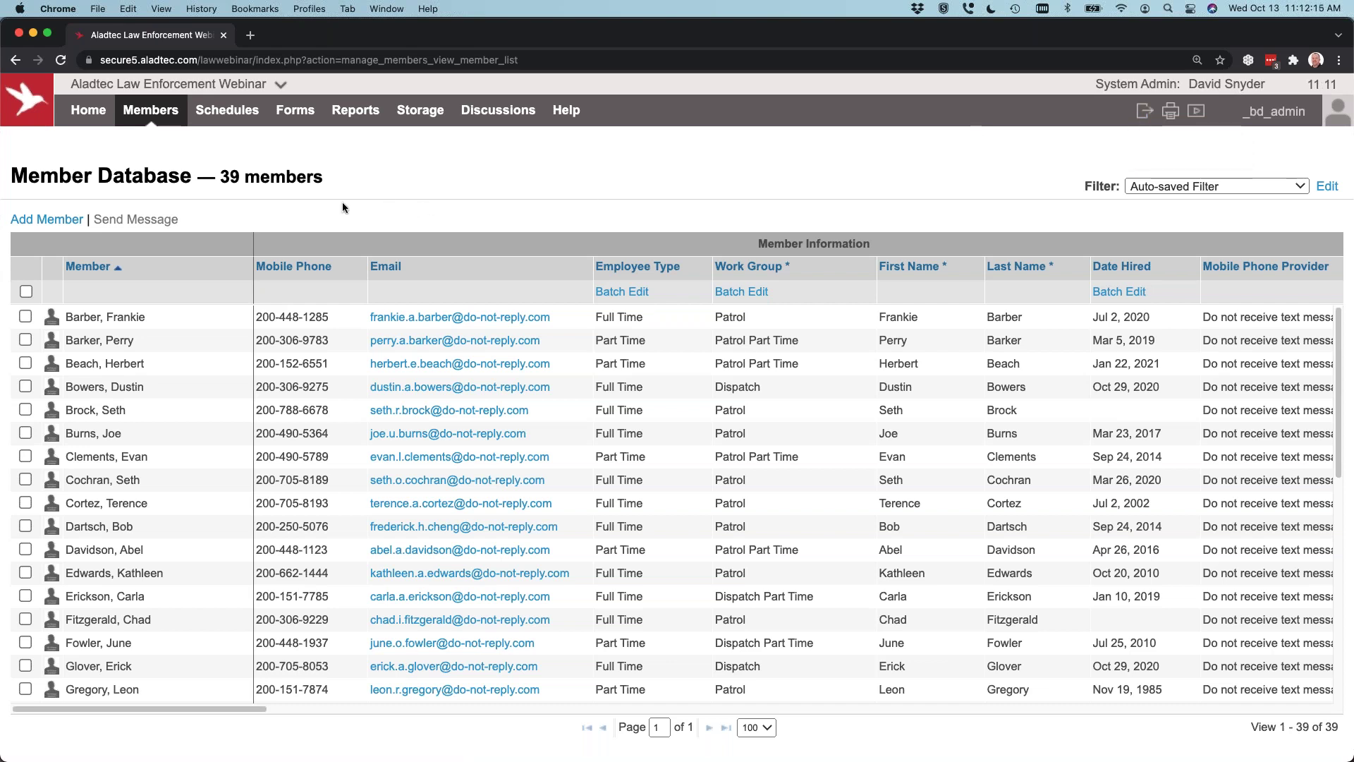
pyautogui.click(104, 319)
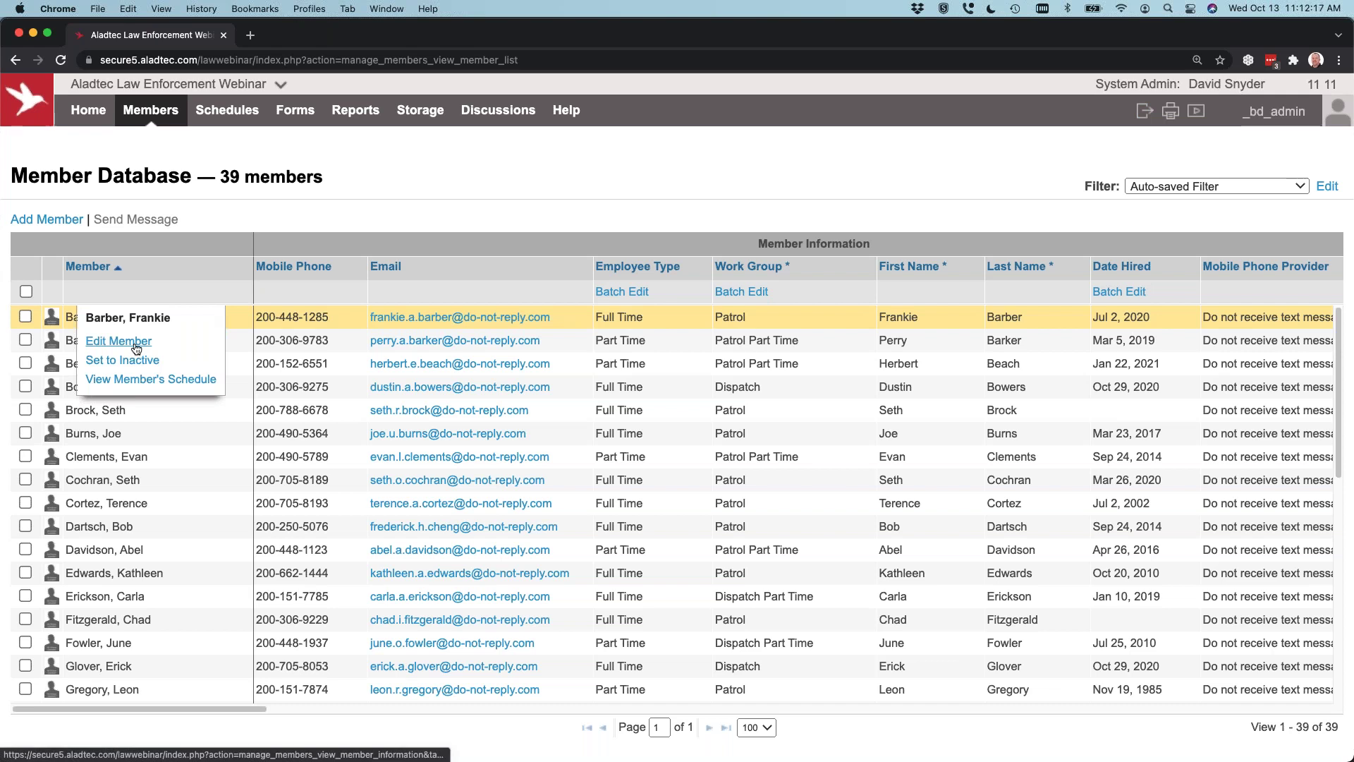
pyautogui.click(136, 348)
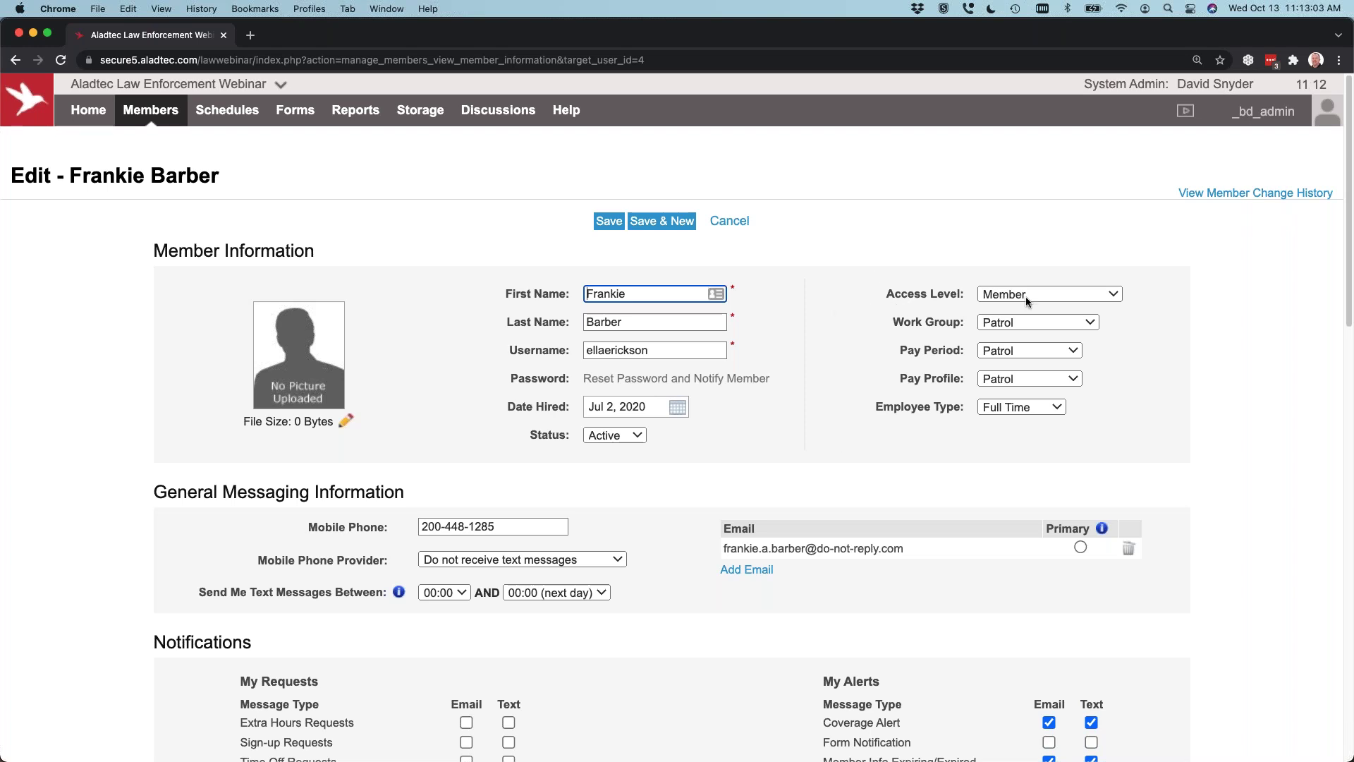
pyautogui.click(1077, 293)
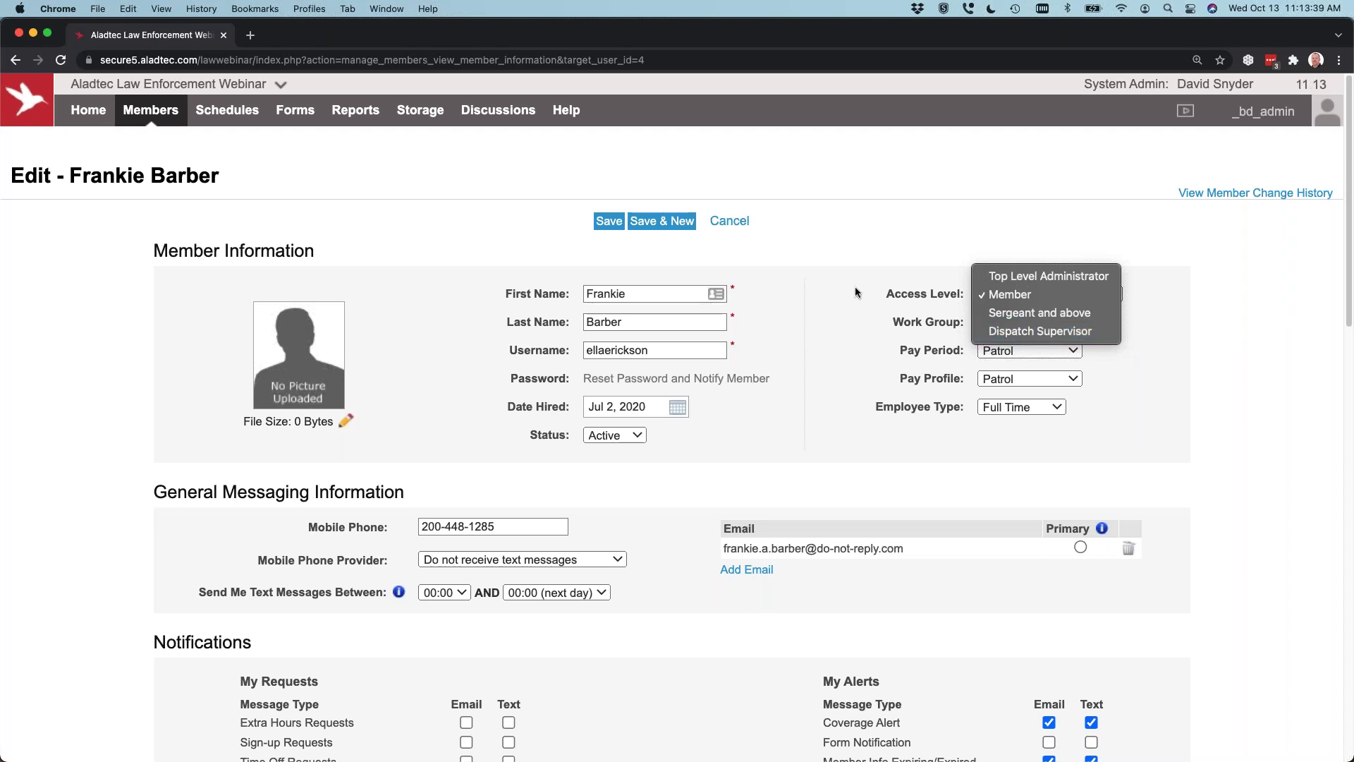
pyautogui.click(931, 325)
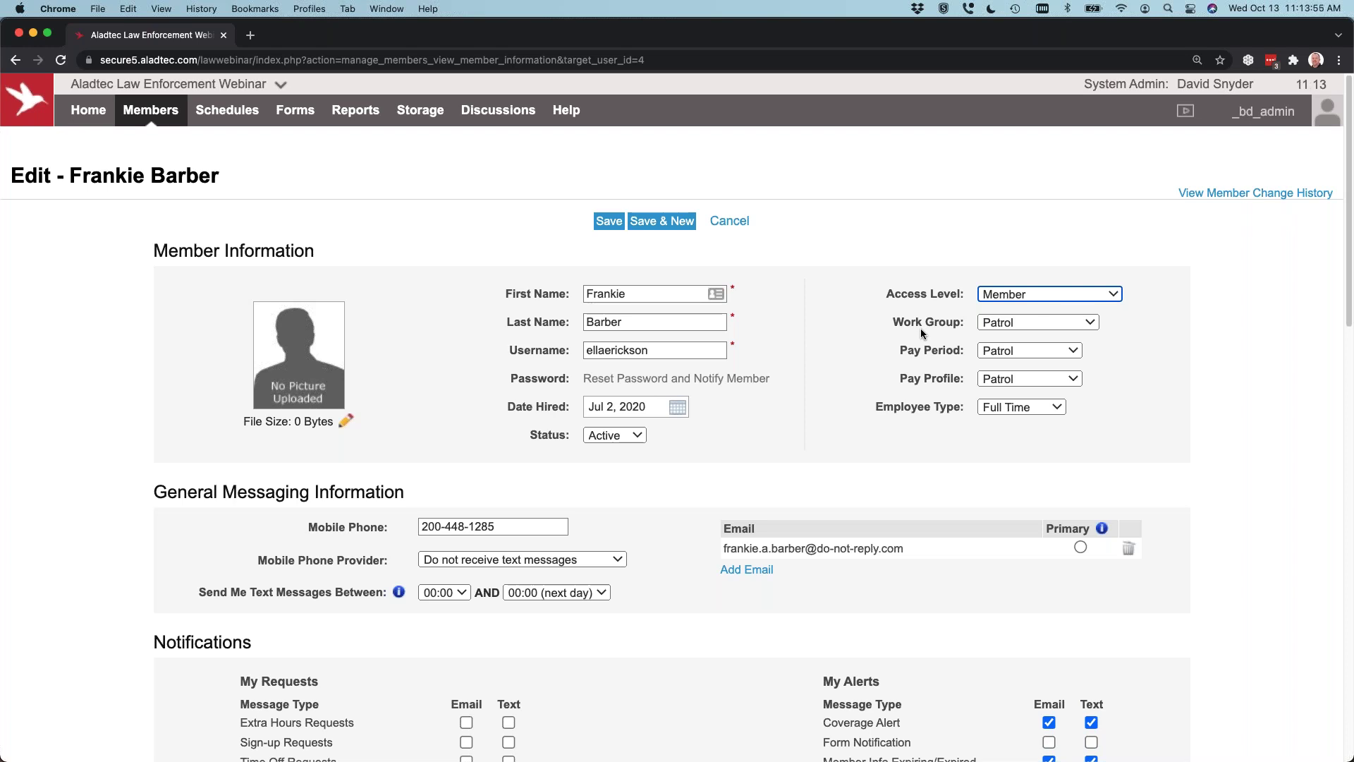
# Step: View the available options for the member's work group, pay period and pay profile
pyautogui.click(1018, 323)
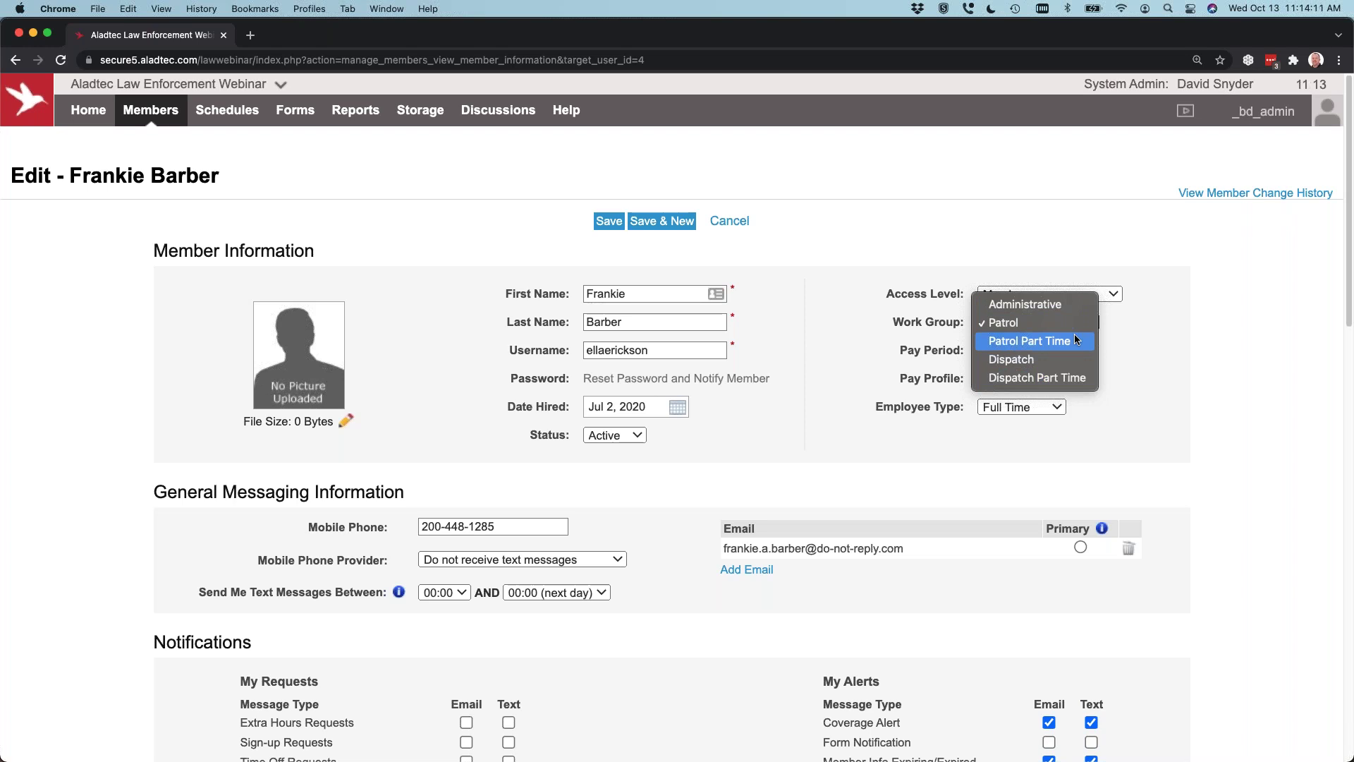
pyautogui.click(804, 326)
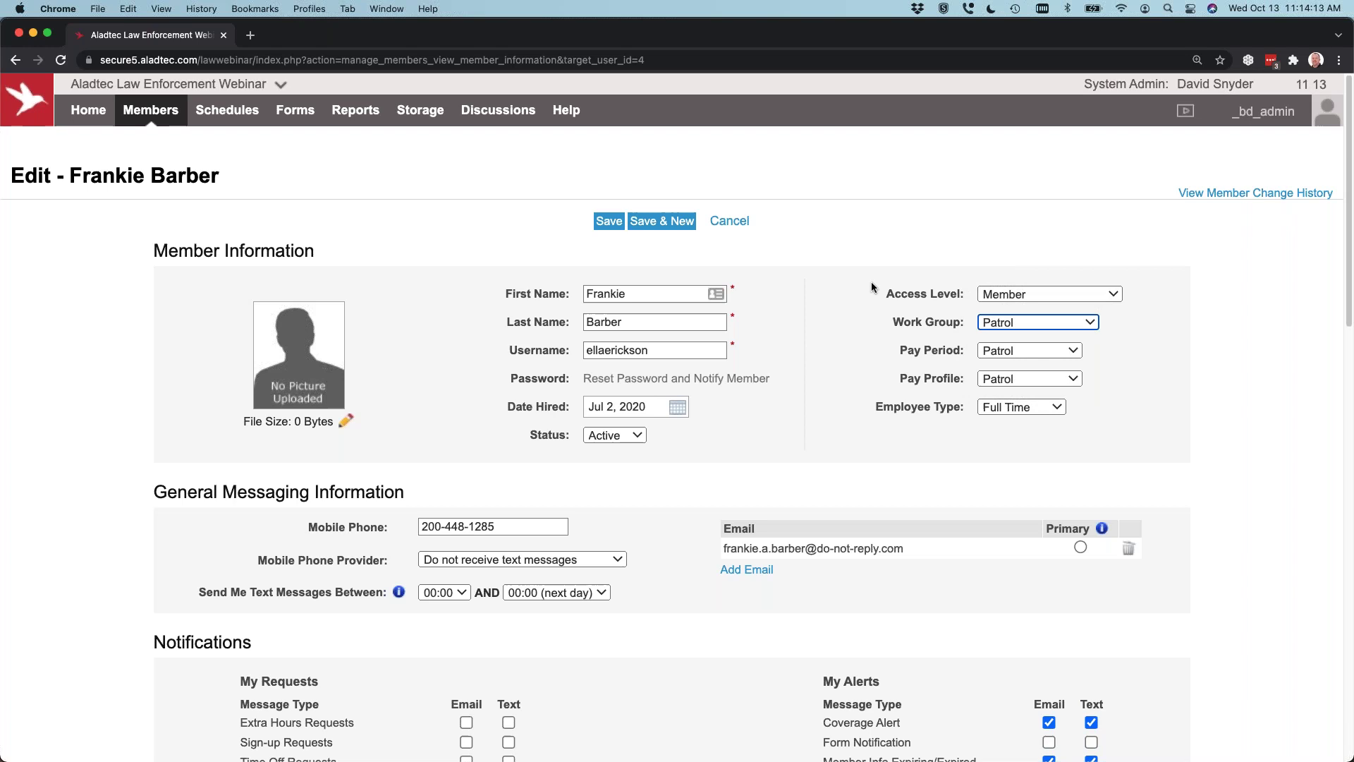
pyautogui.click(838, 345)
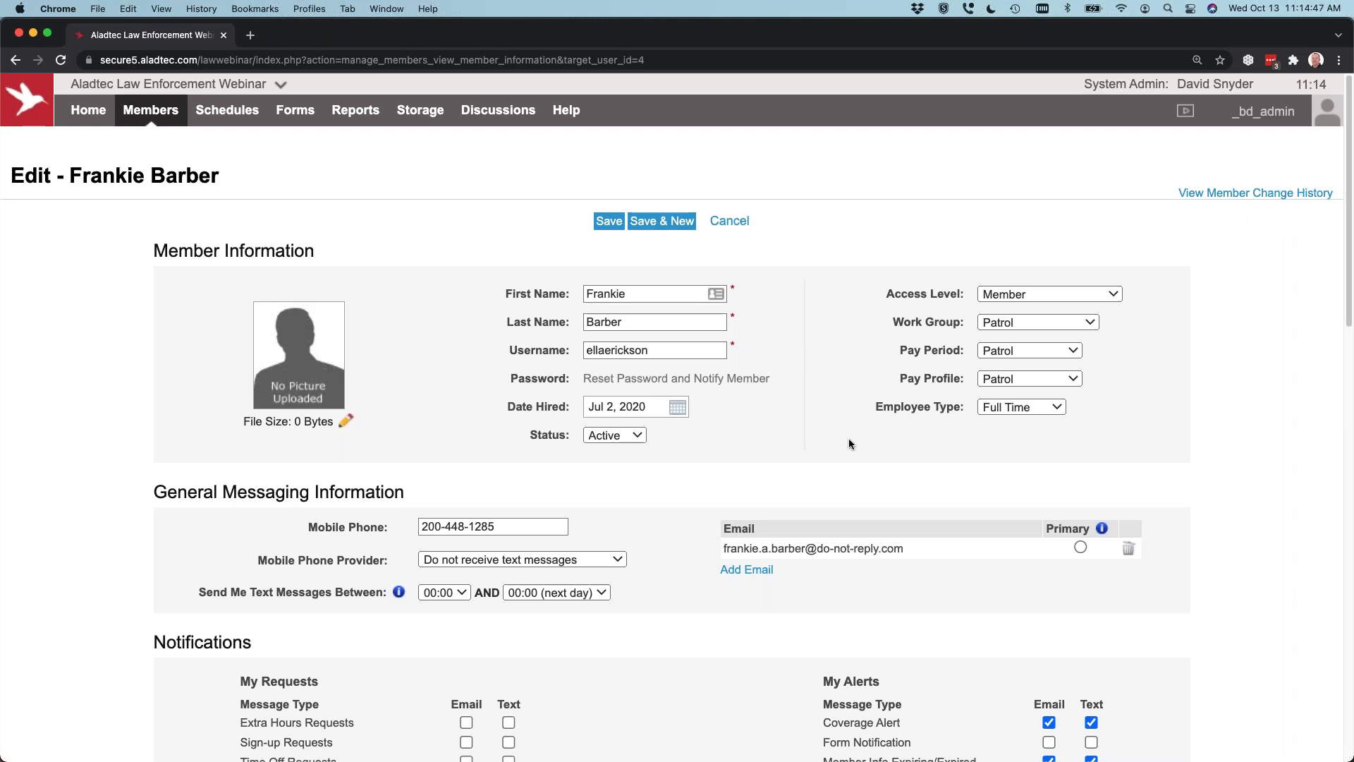
pyautogui.click(1063, 351)
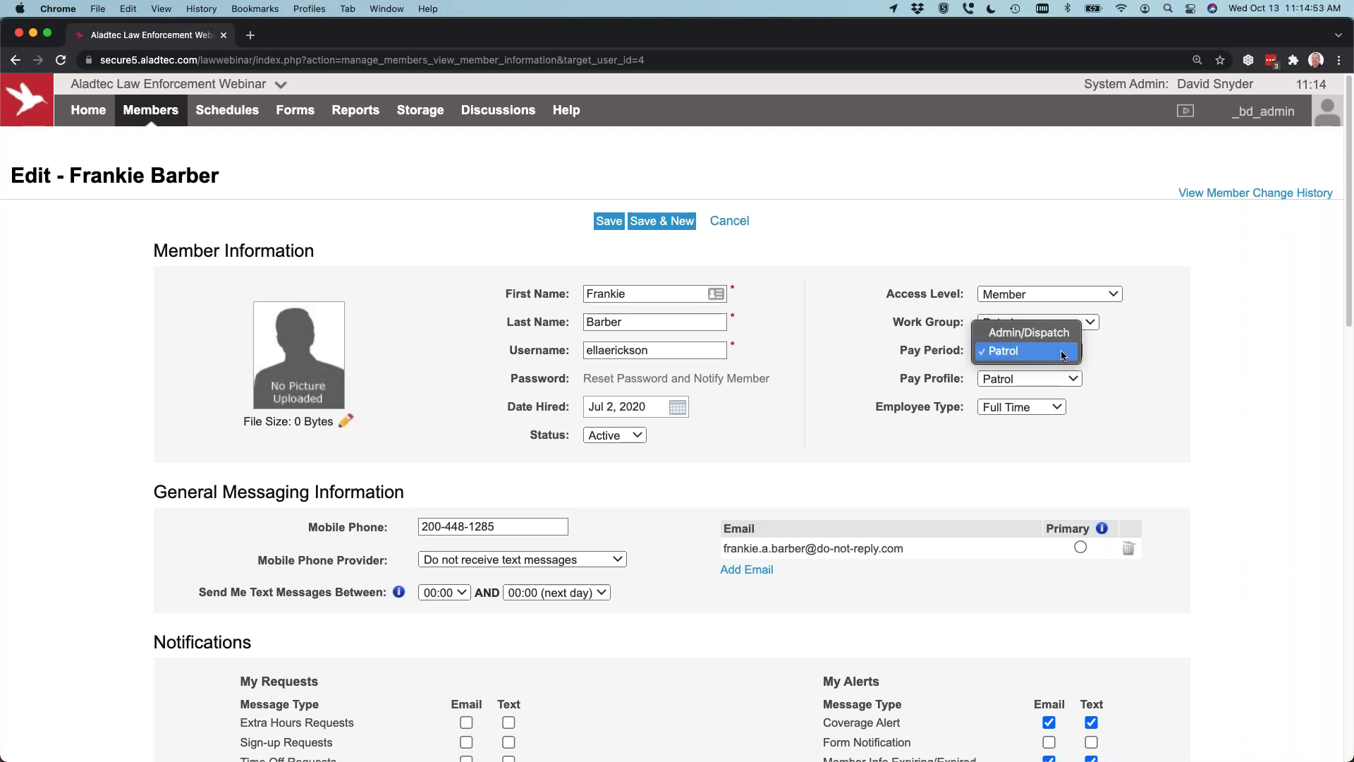
pyautogui.click(864, 347)
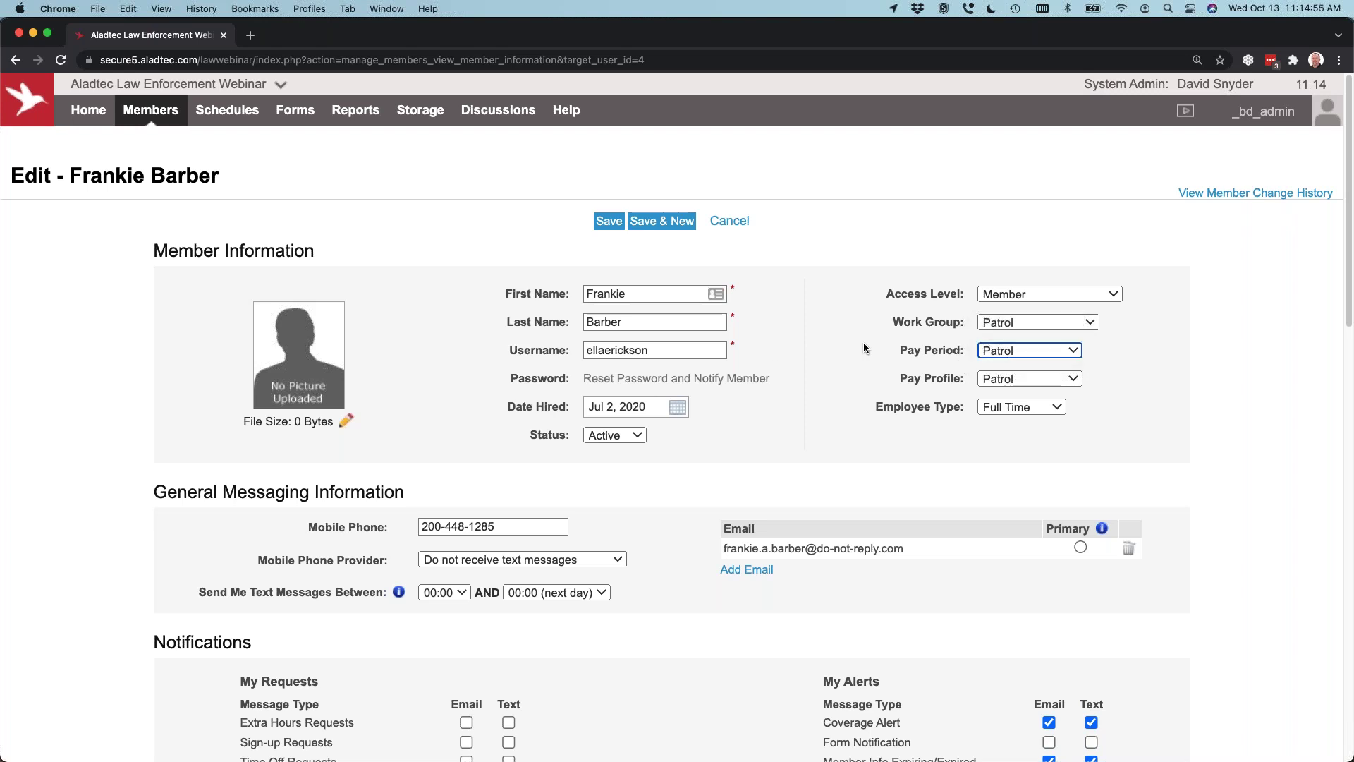
pyautogui.click(1037, 381)
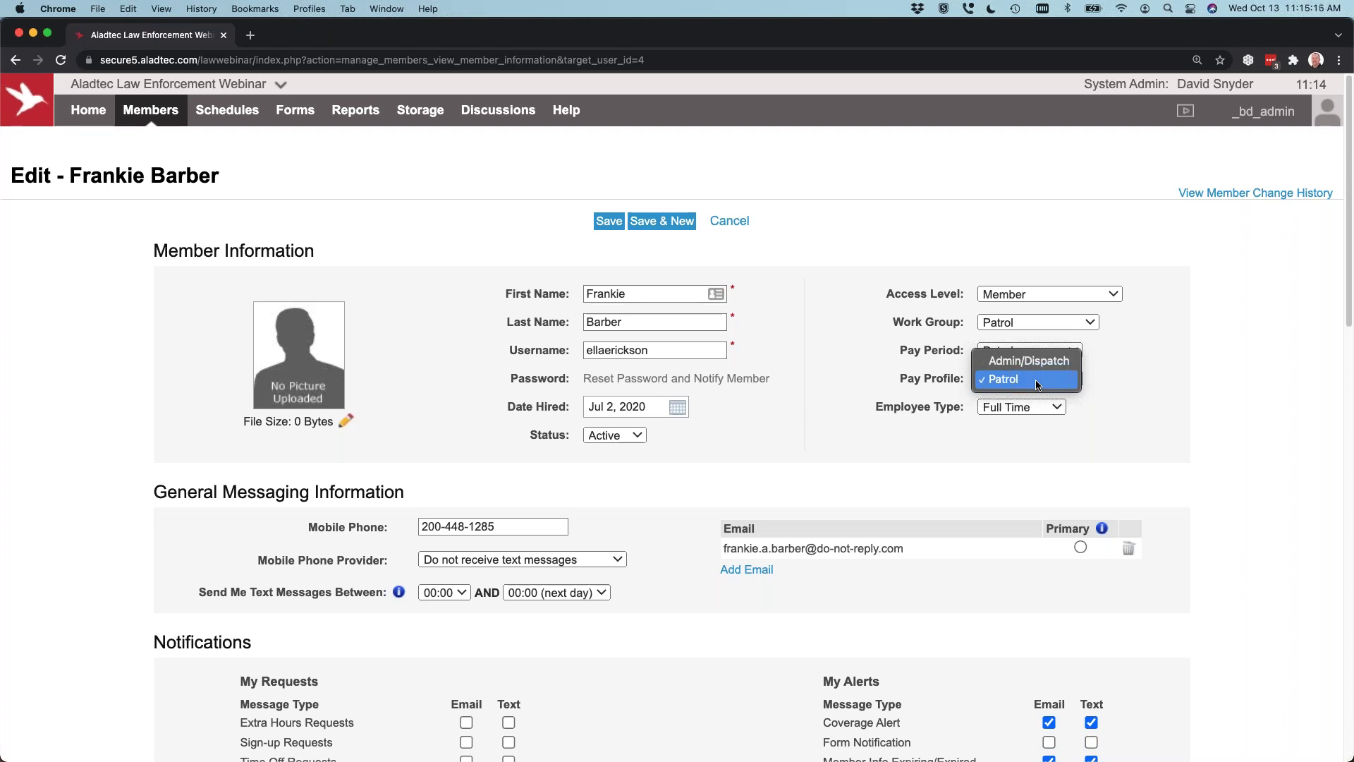
pyautogui.click(975, 380)
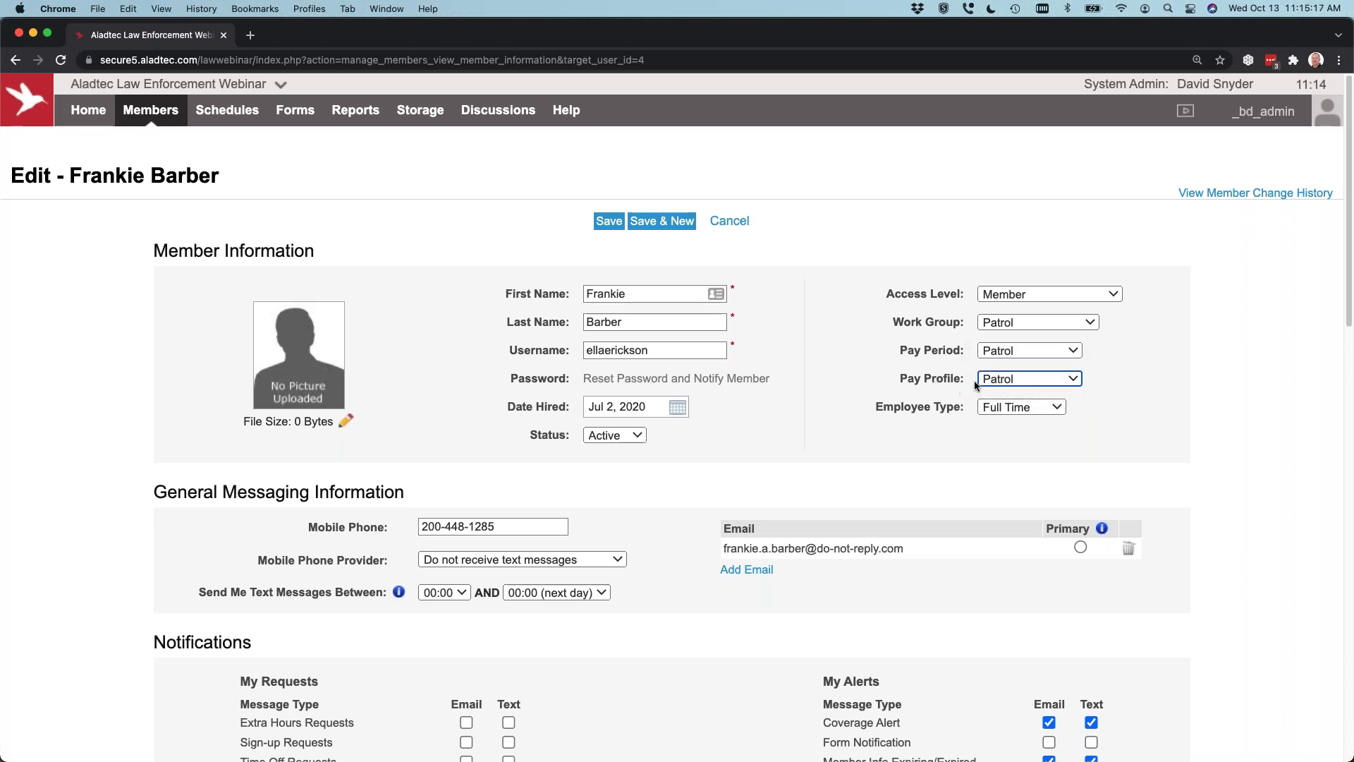
pyautogui.click(923, 382)
# Step: View the mobile phone provider choices in the member's general messaging information
pyautogui.scroll(-2, 804, 391)
pyautogui.scroll(-5, 804, 393)
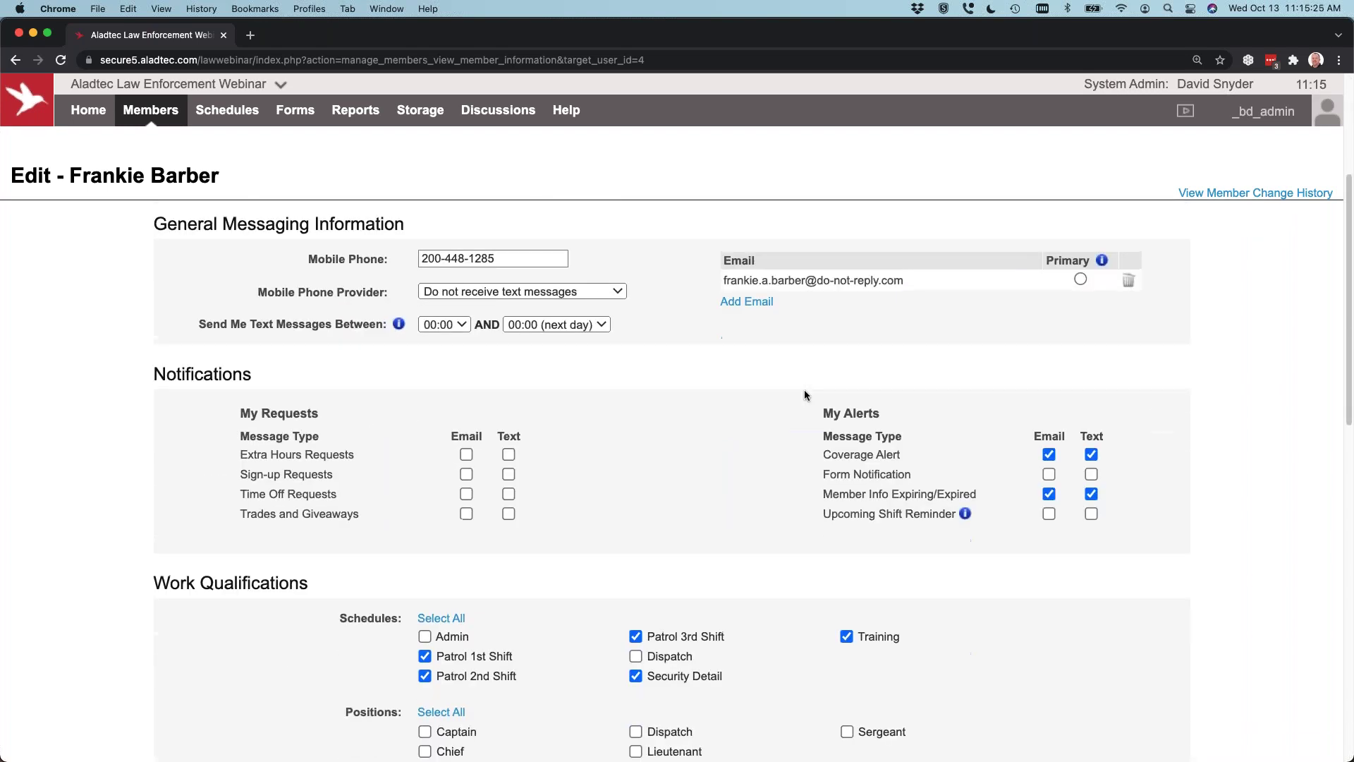
pyautogui.scroll(1, 810, 395)
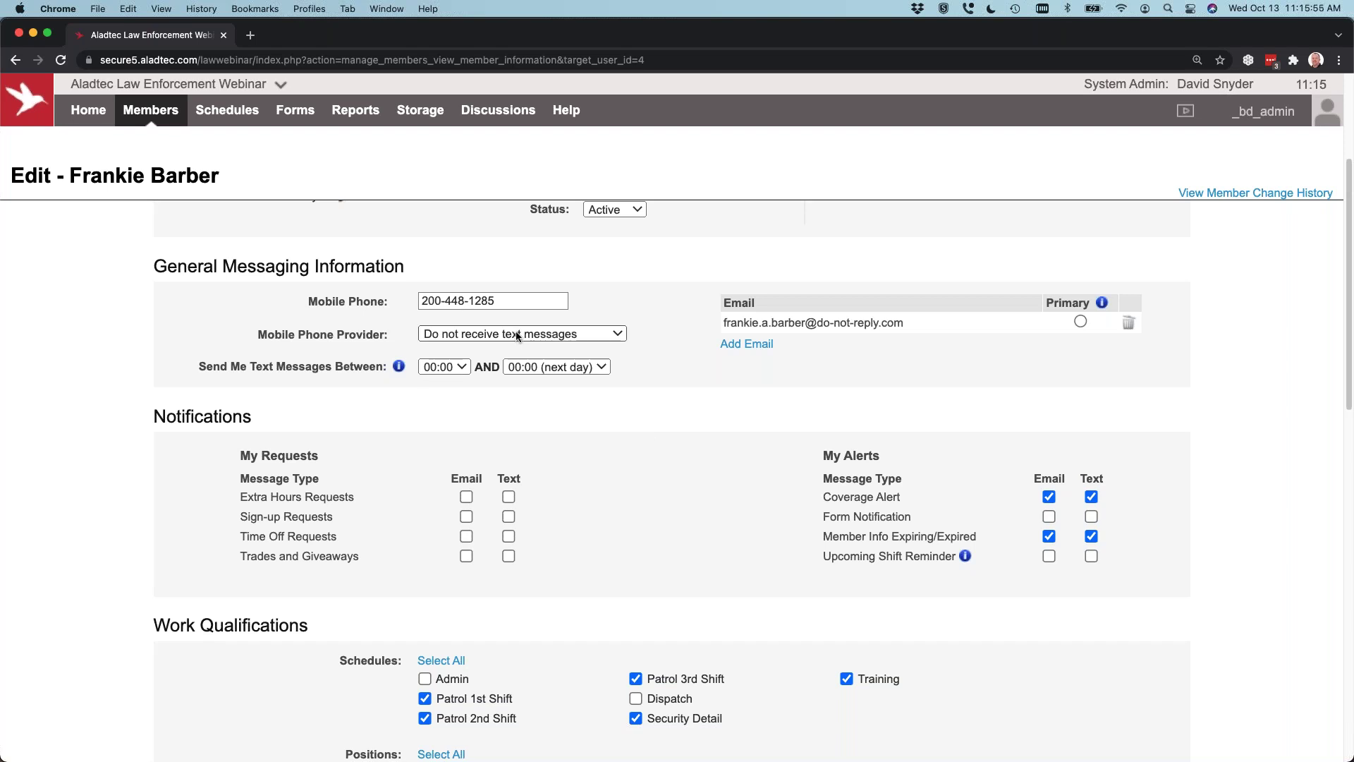
pyautogui.click(533, 337)
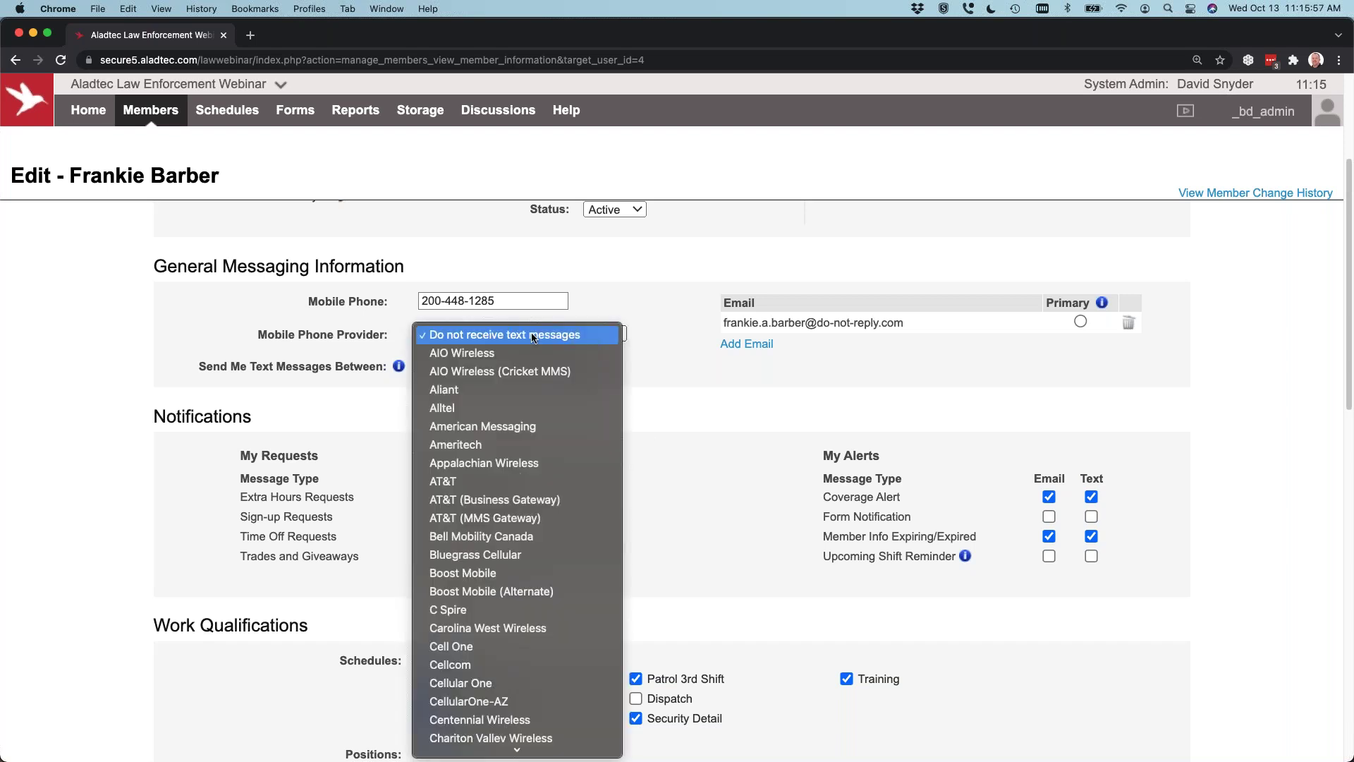
pyautogui.click(686, 426)
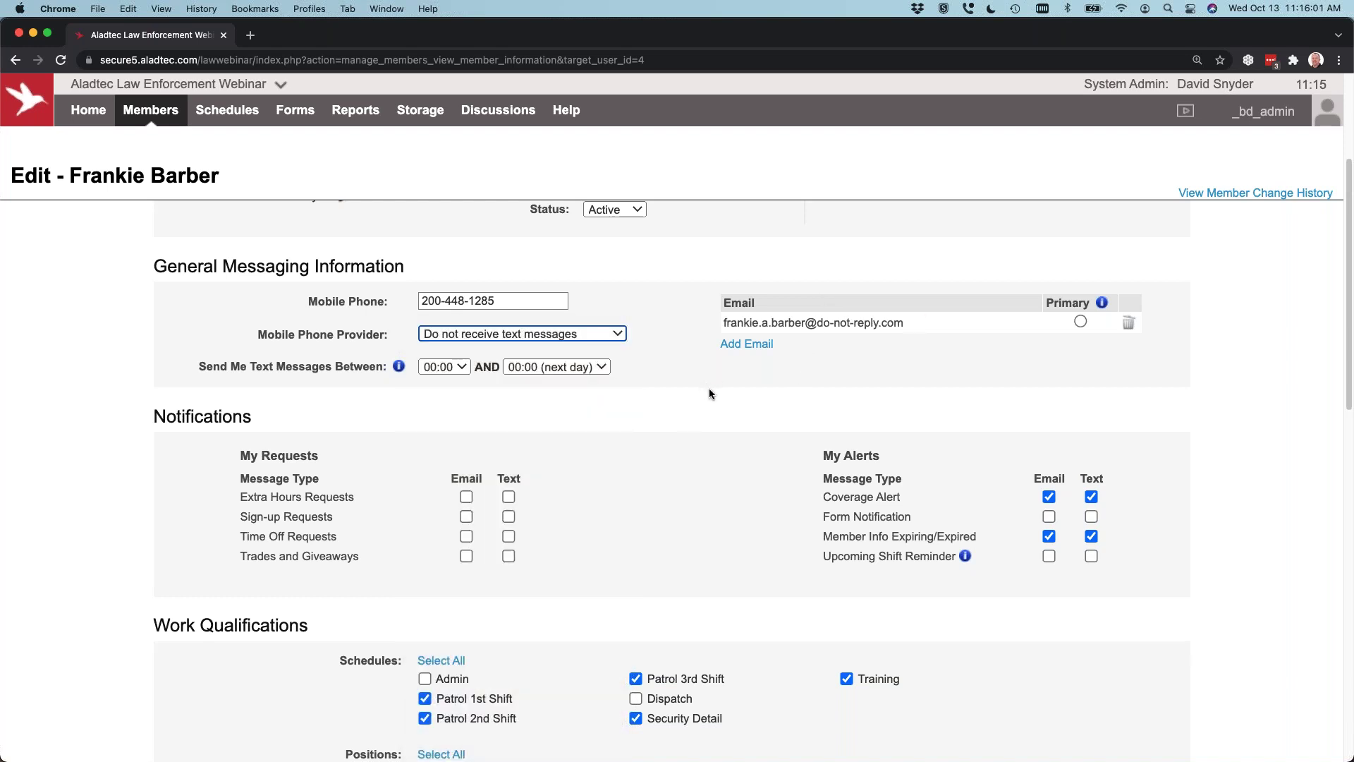
# Step: Enable both email and text notifications for the member's time off requests
pyautogui.scroll(-1, 374, 378)
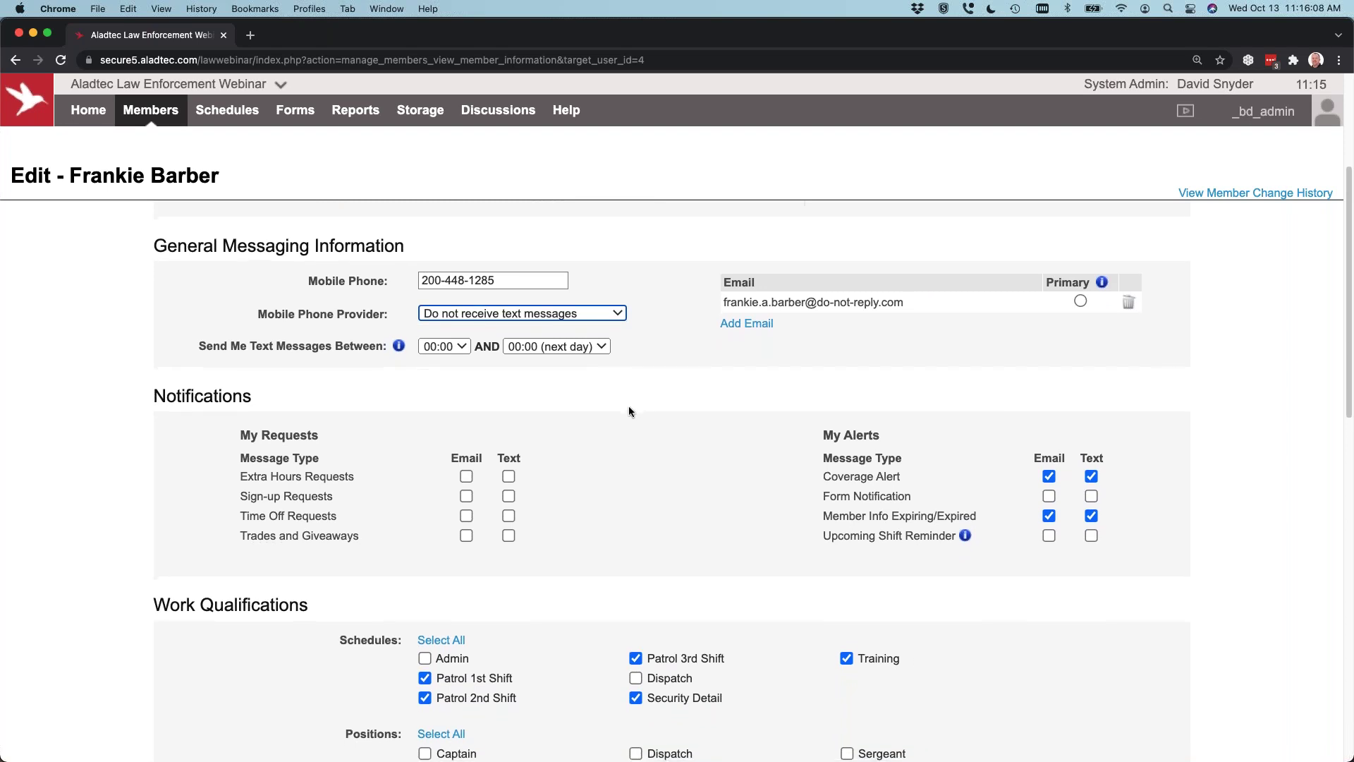
pyautogui.scroll(-1, 627, 404)
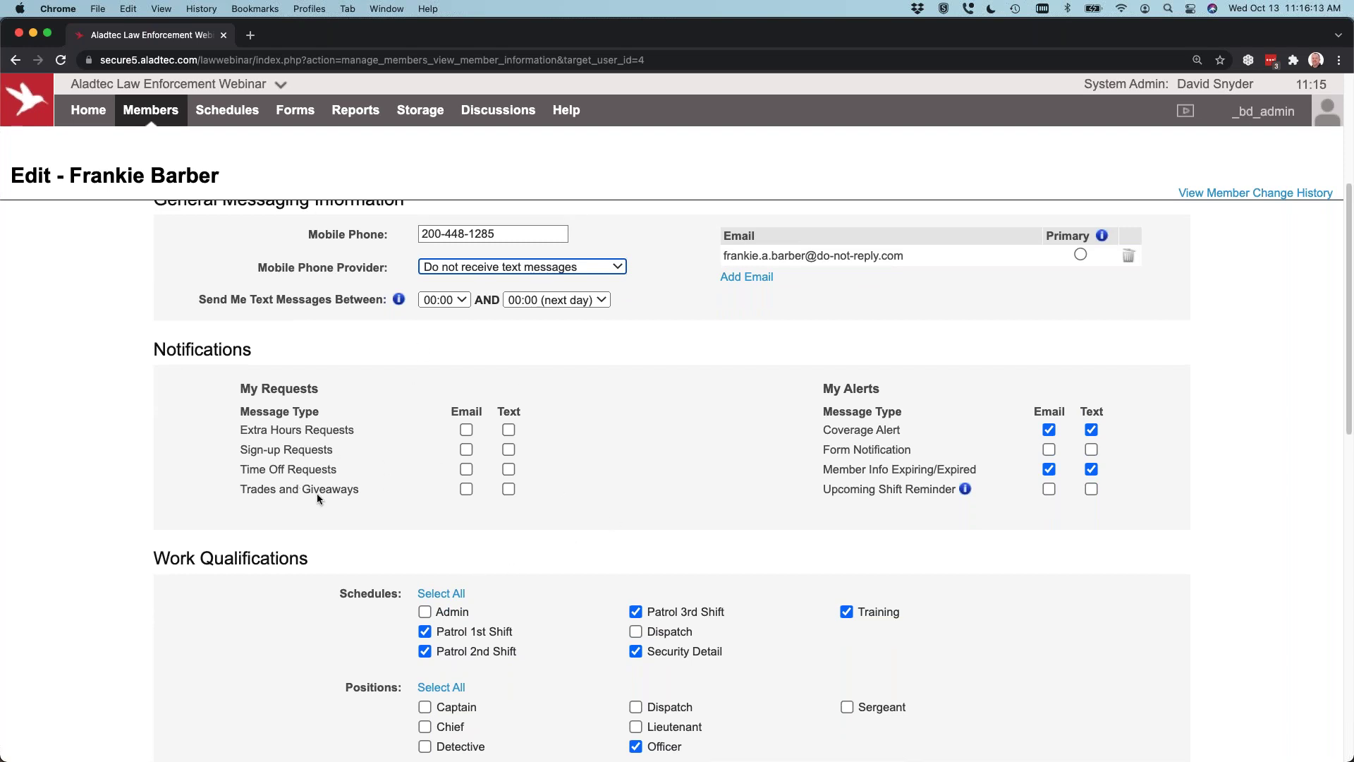
pyautogui.click(467, 470)
pyautogui.click(508, 468)
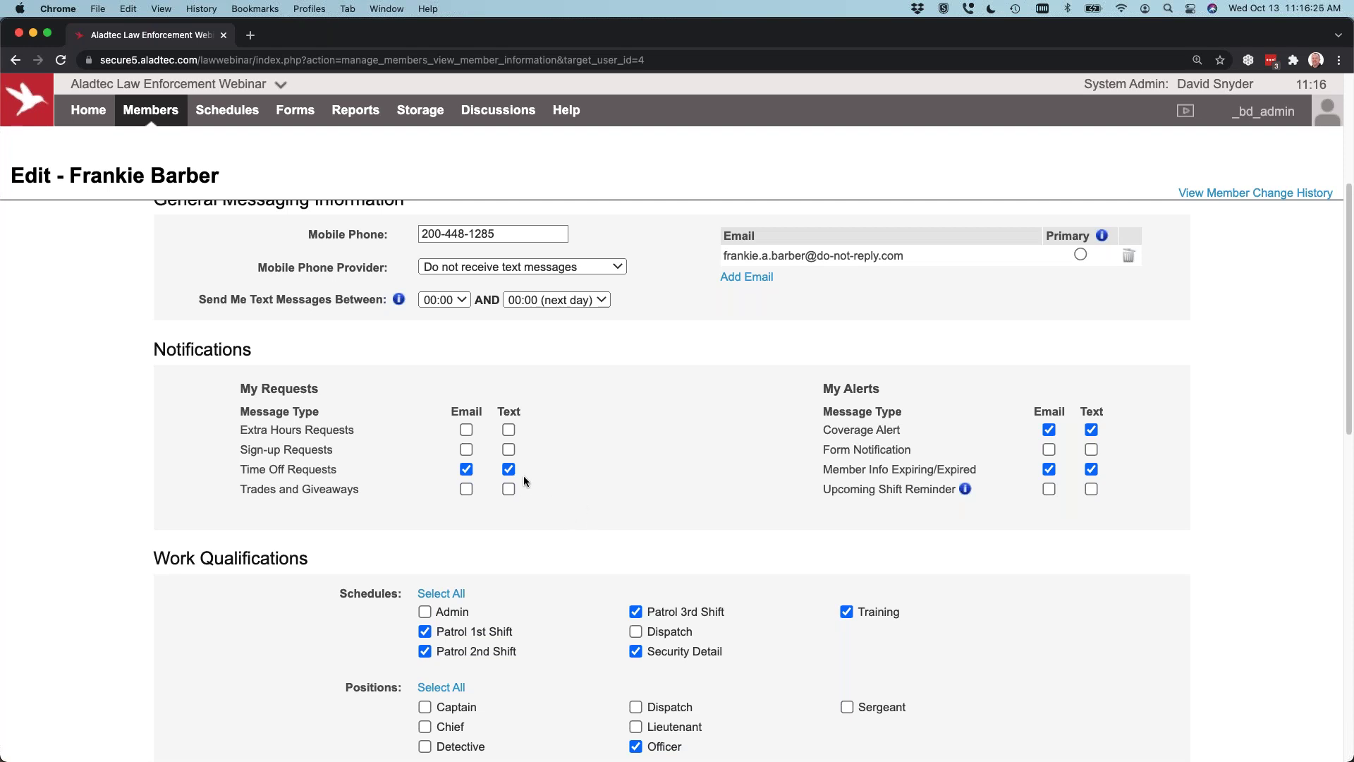
# Step: Turn off both email and text notifications for the member's time off requests
pyautogui.moveTo(235, 391); pyautogui.dragTo(345, 387)
pyautogui.click(472, 472)
pyautogui.click(574, 471)
# Step: Examine the Upcoming Shift Reminder information and the member's messaging, notification and work qualification settings
pyautogui.moveTo(963, 490)
pyautogui.scroll(-3, 596, 481)
pyautogui.scroll(4, 597, 479)
pyautogui.scroll(3, 597, 479)
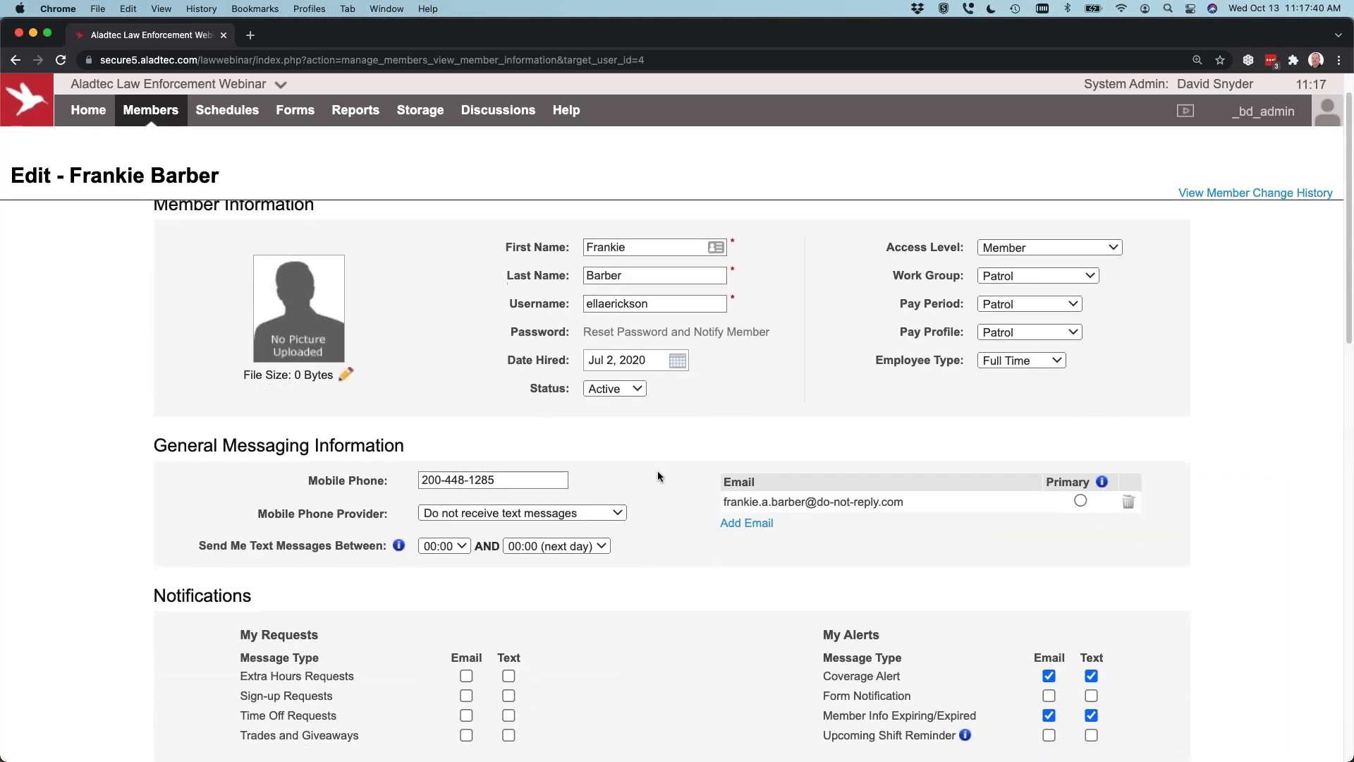
pyautogui.scroll(-2, 776, 353)
pyautogui.scroll(-5, 639, 547)
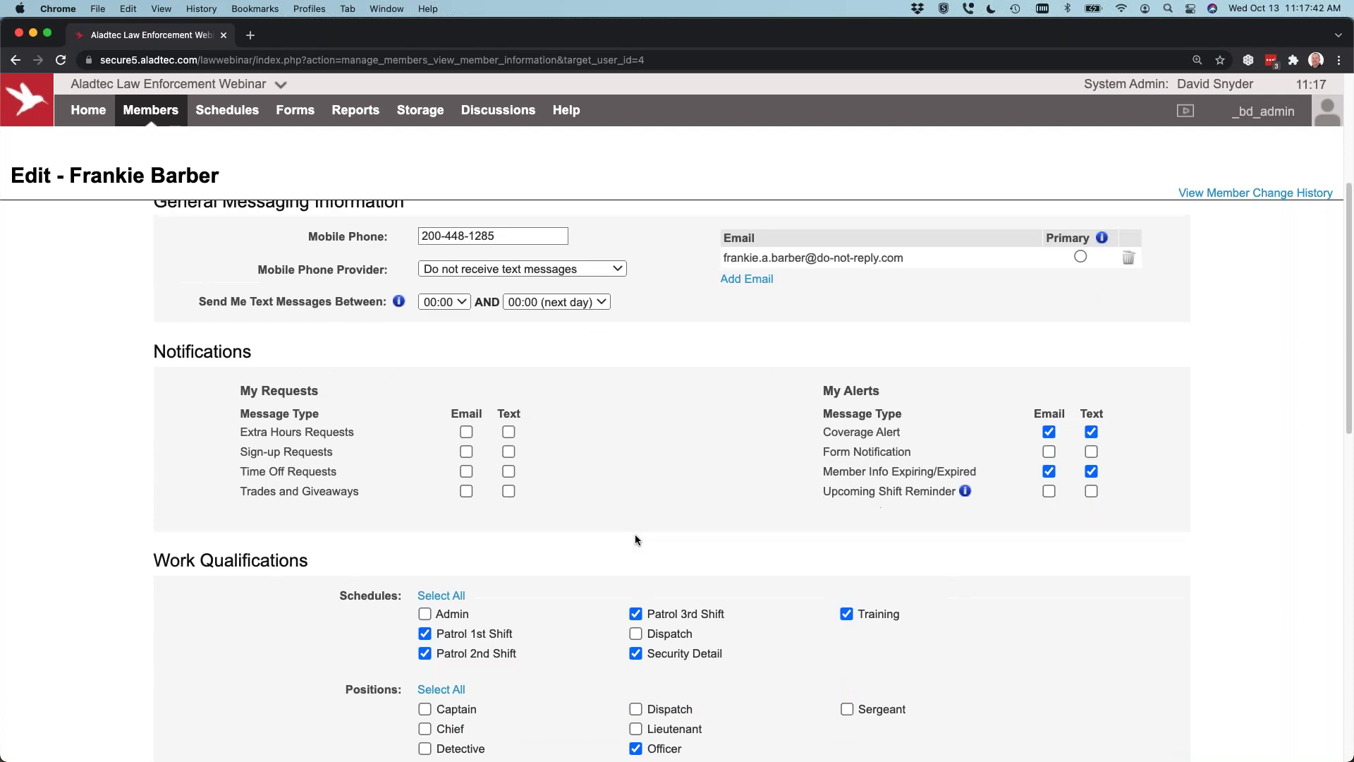
pyautogui.scroll(-2, 325, 472)
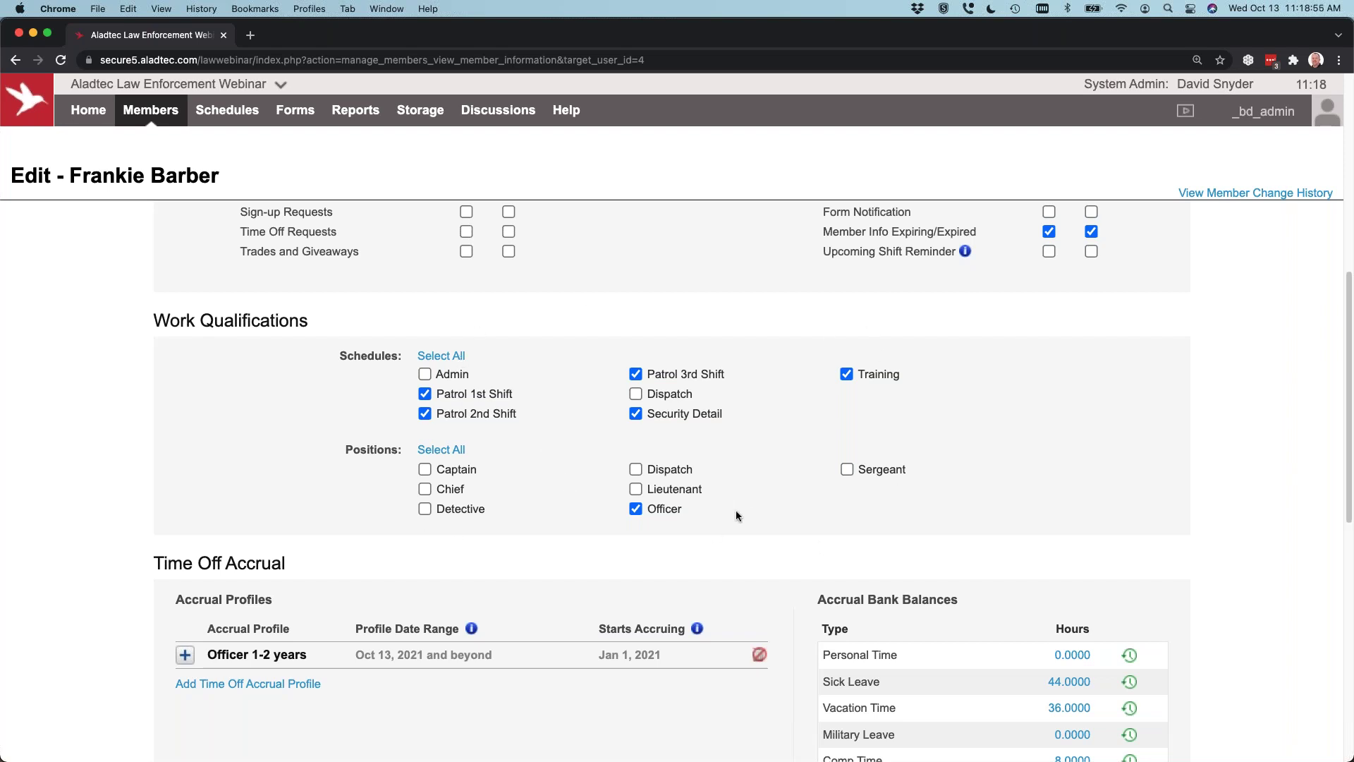
# Step: Expand the Officer 1-2 years accrual profile to view its accrual rates and next deposits
pyautogui.scroll(-4, 279, 430)
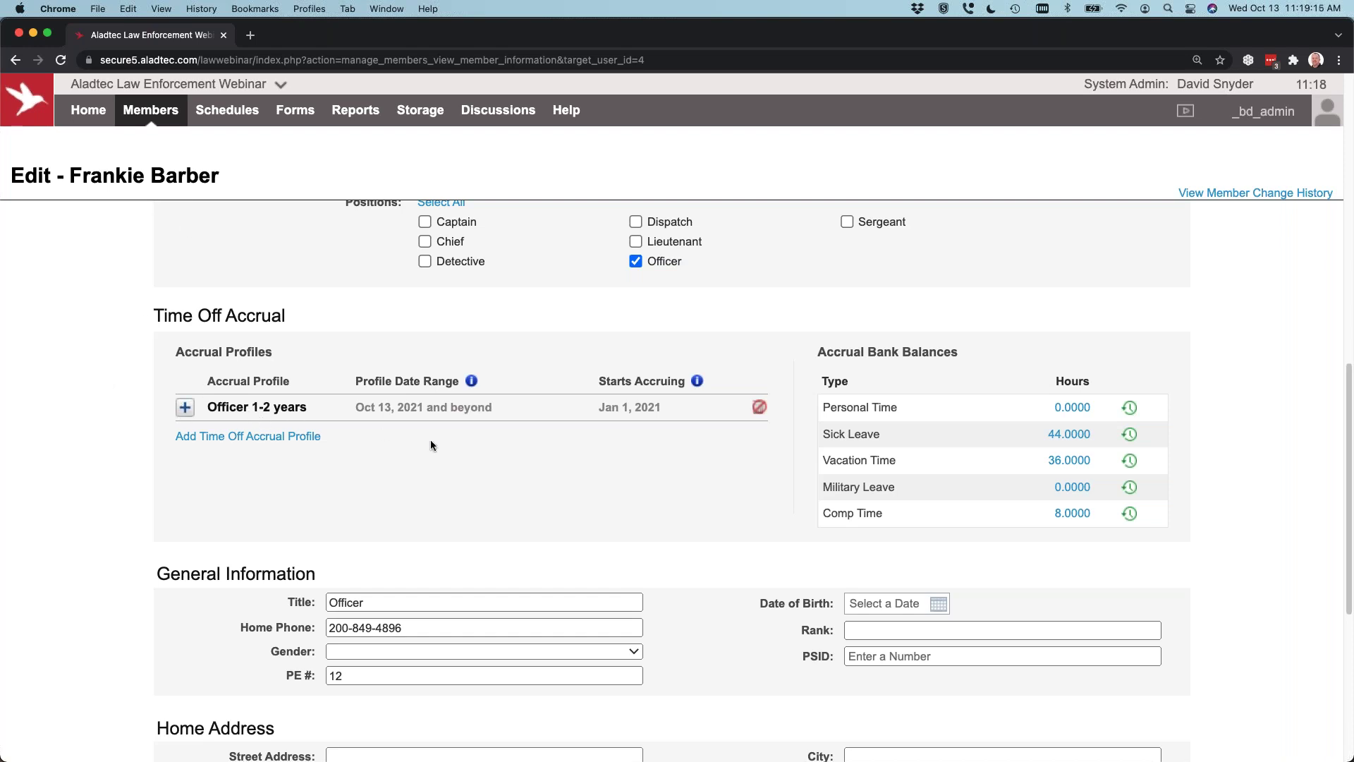
pyautogui.click(185, 408)
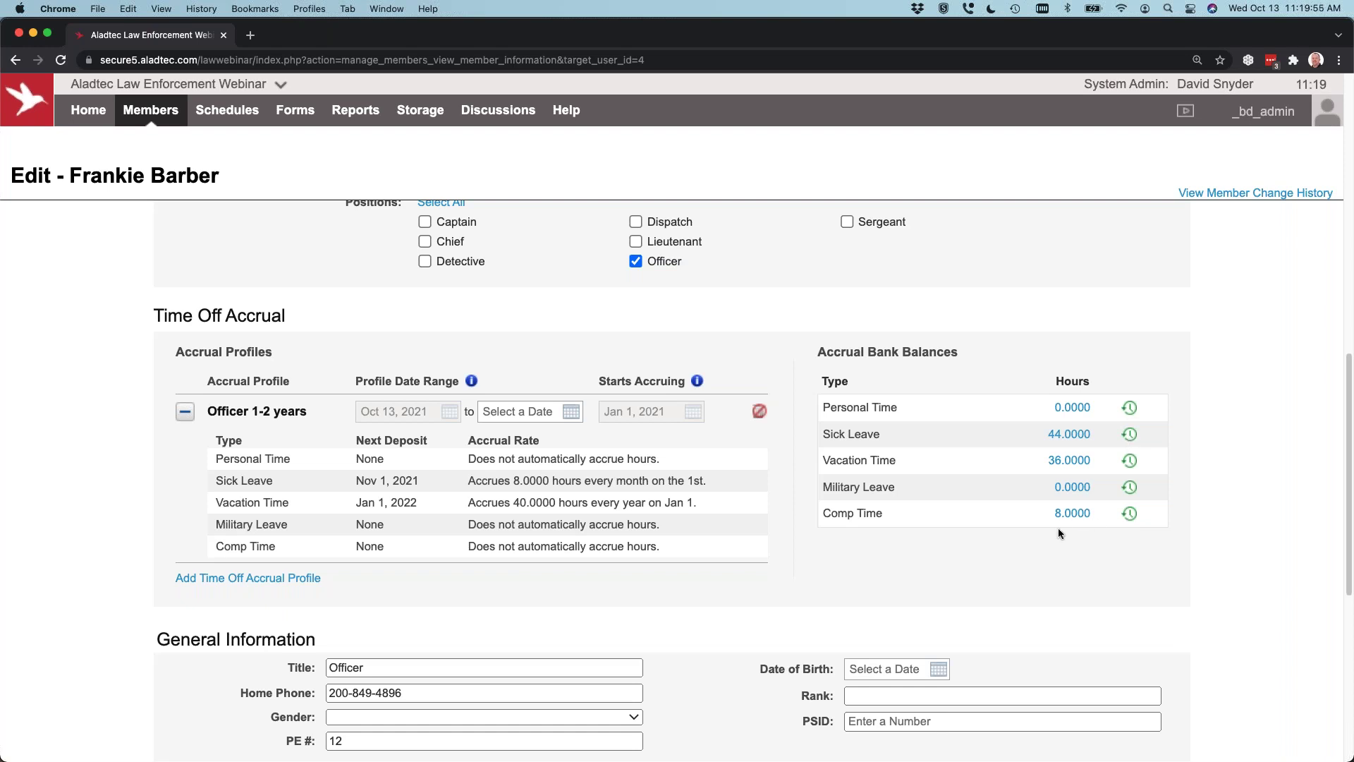
# Step: Add 8 hours to the member's Comp Time accrual bank with the note "bcvbcv"
pyautogui.moveTo(1063, 518)
pyautogui.click(1073, 514)
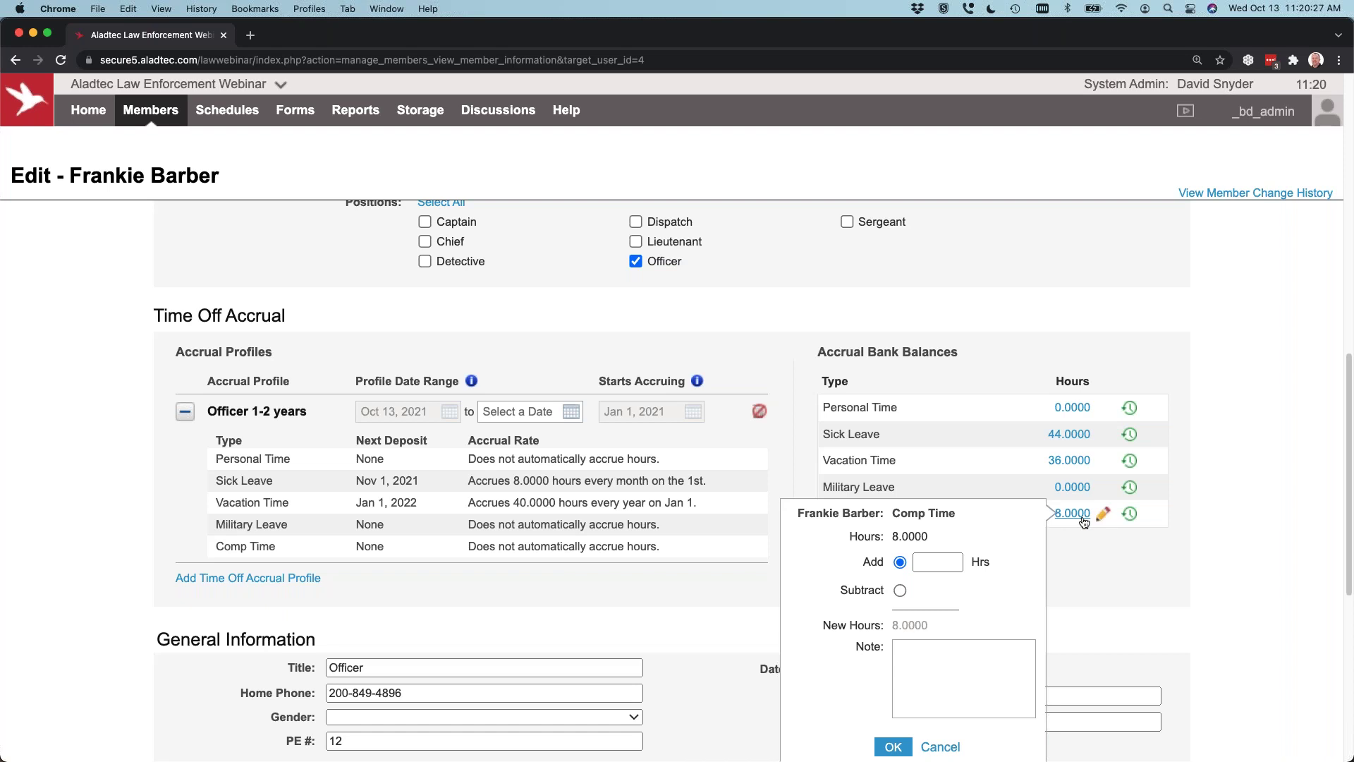
pyautogui.click(929, 562)
pyautogui.write('8')
pyautogui.click(936, 709)
pyautogui.write('bcvbcv')
pyautogui.click(893, 750)
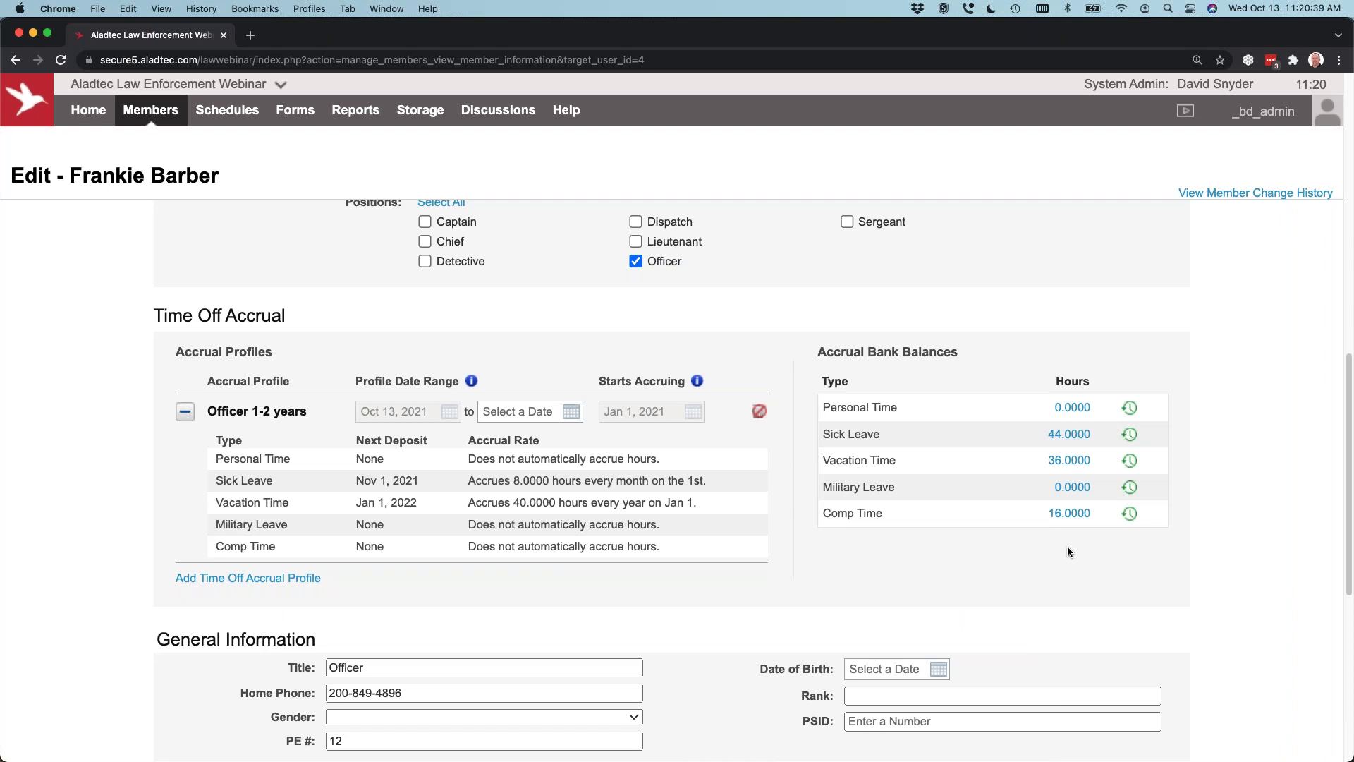
# Step: Review the member's general information, address, emergency contact and certification fields, and save the record
pyautogui.scroll(-6, 1023, 533)
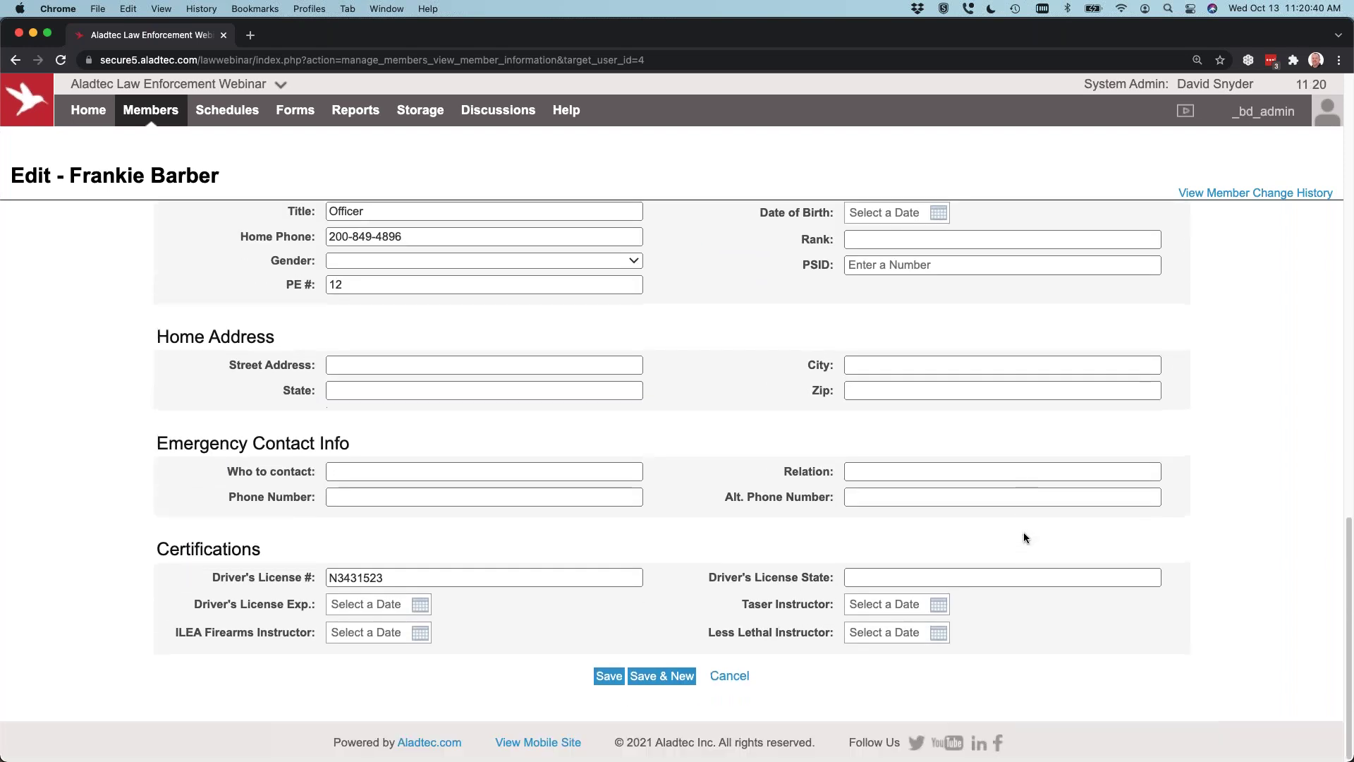
pyautogui.scroll(1, 1024, 538)
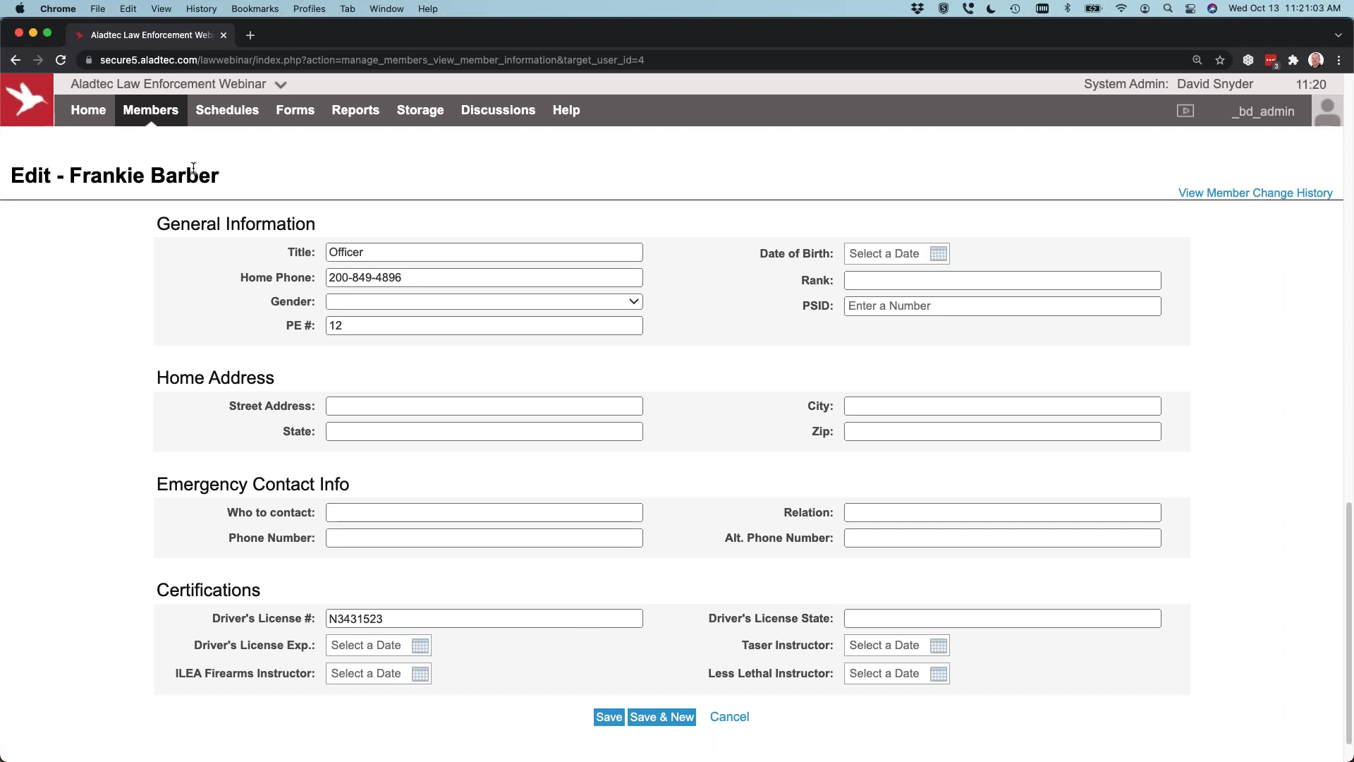
pyautogui.moveTo(150, 112)
pyautogui.scroll(10, 572, 646)
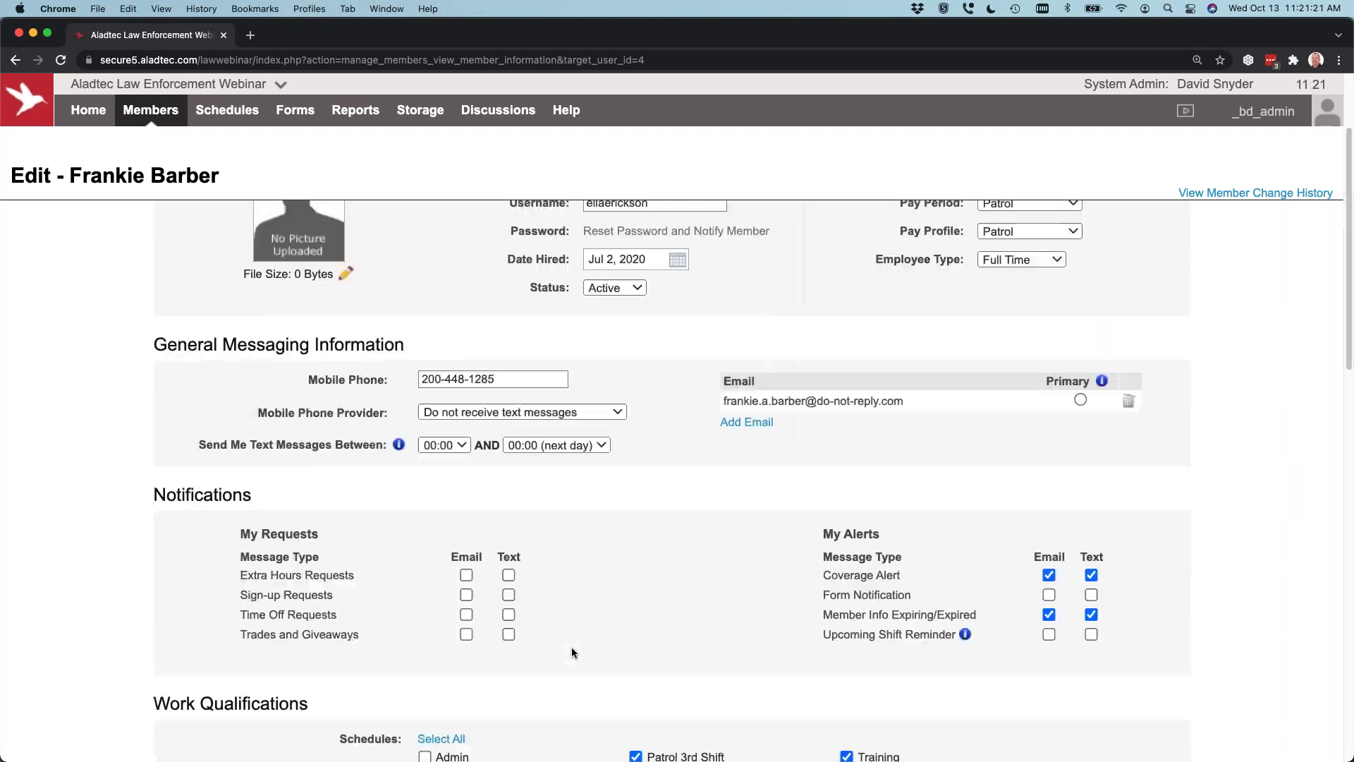
pyautogui.click(604, 223)
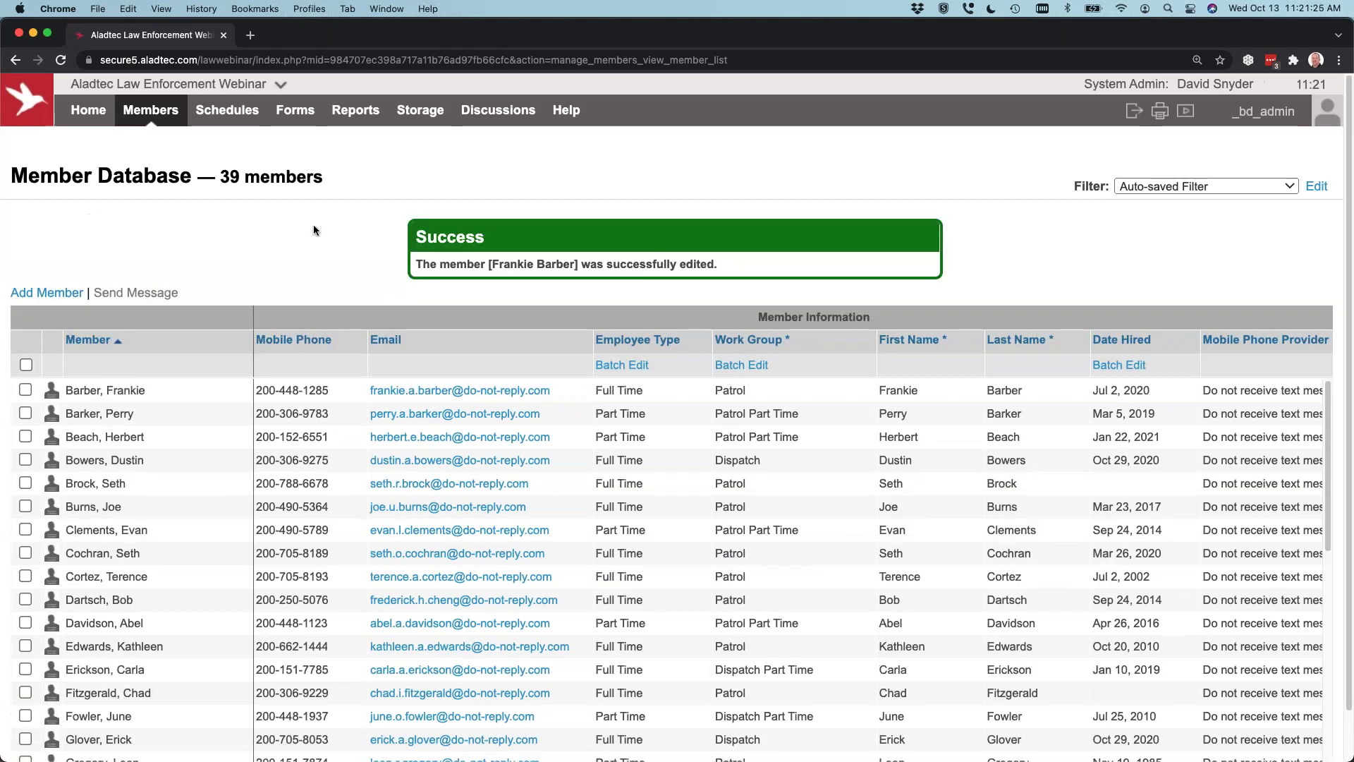
# Step: Reopen the member database and select six individual members in the list
pyautogui.click(185, 147)
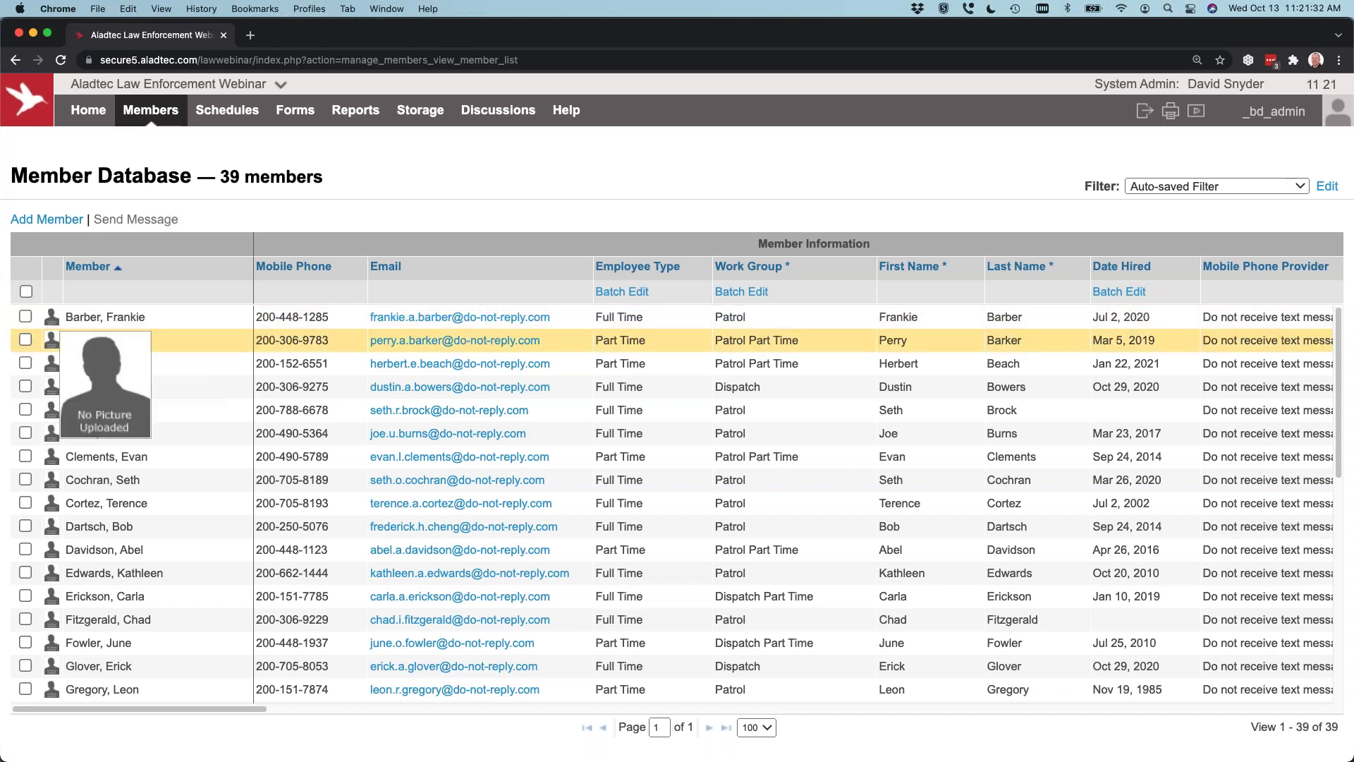
pyautogui.click(25, 317)
pyautogui.click(25, 363)
pyautogui.click(25, 386)
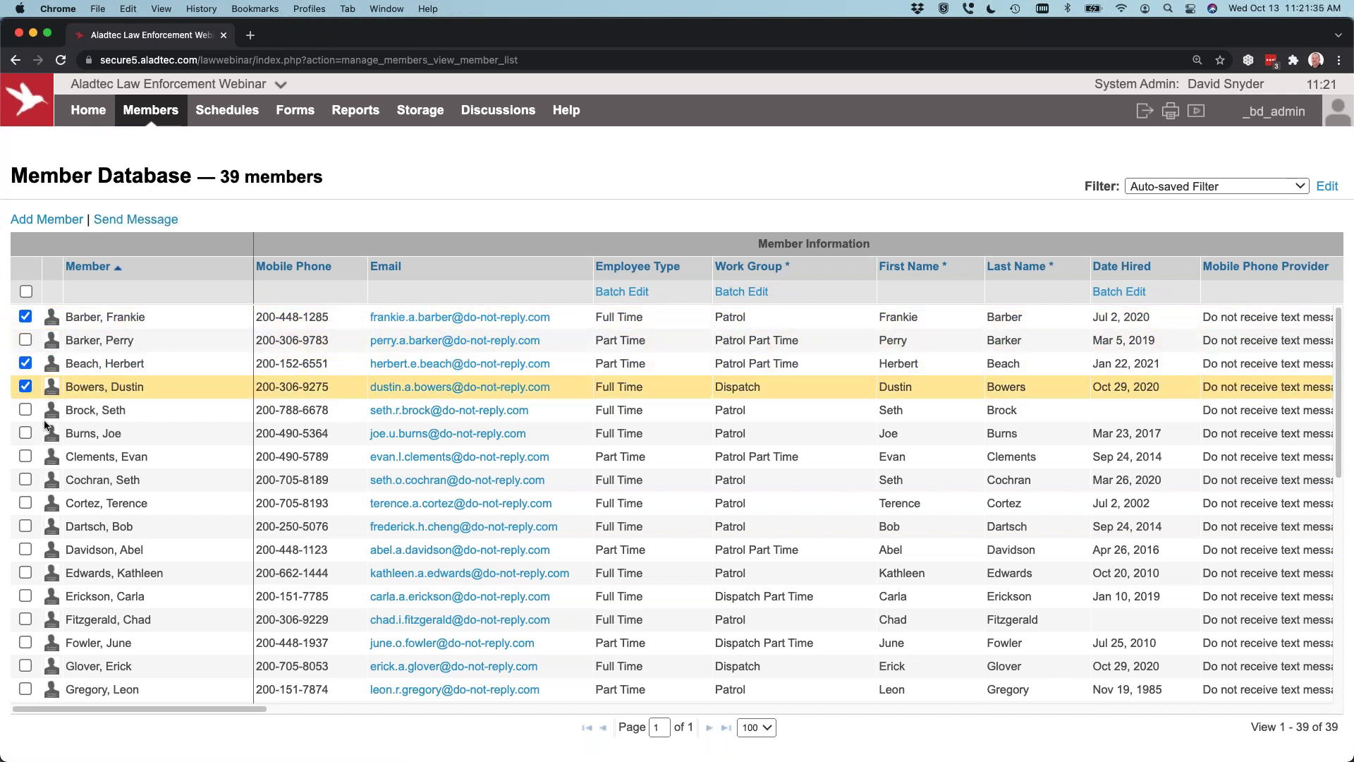
pyautogui.click(26, 457)
pyautogui.click(25, 479)
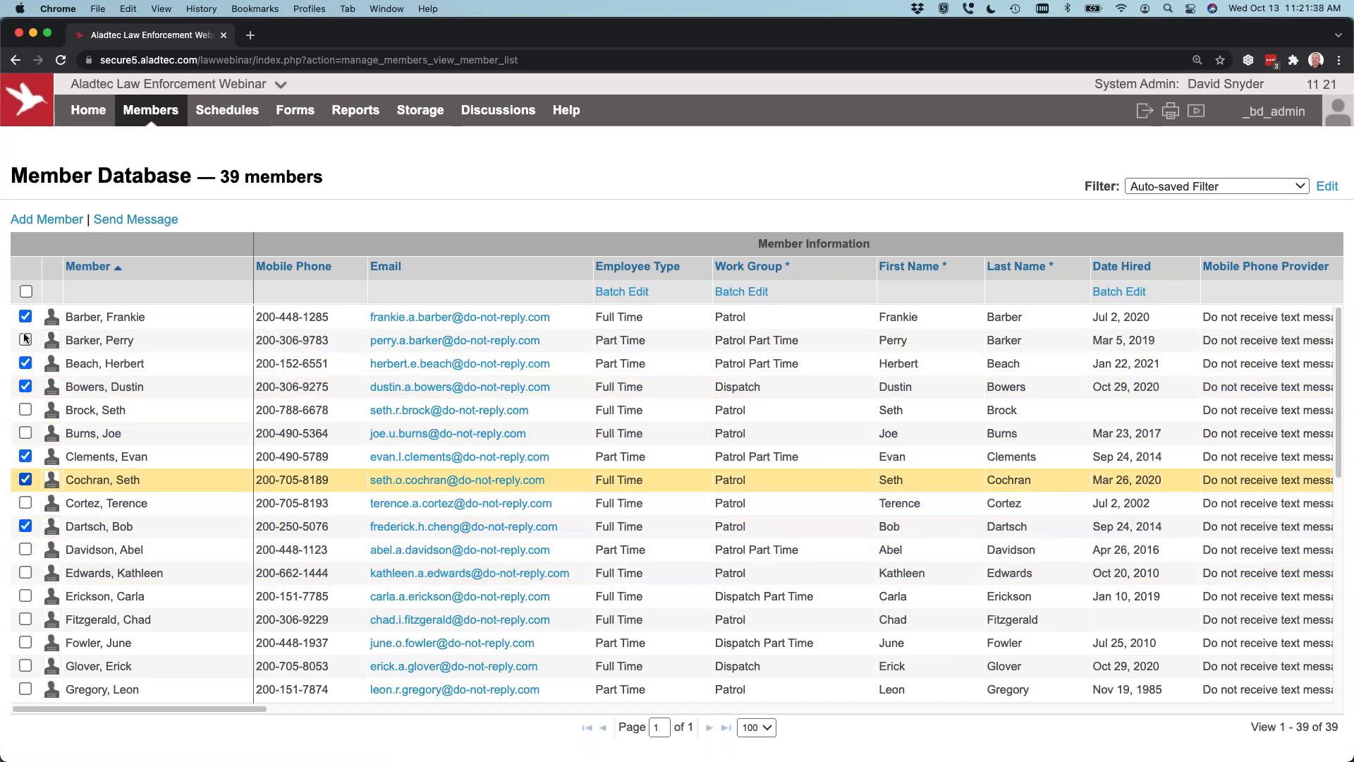
# Step: View the group message form with all members selected, close it unsent and clear the selection
pyautogui.click(25, 291)
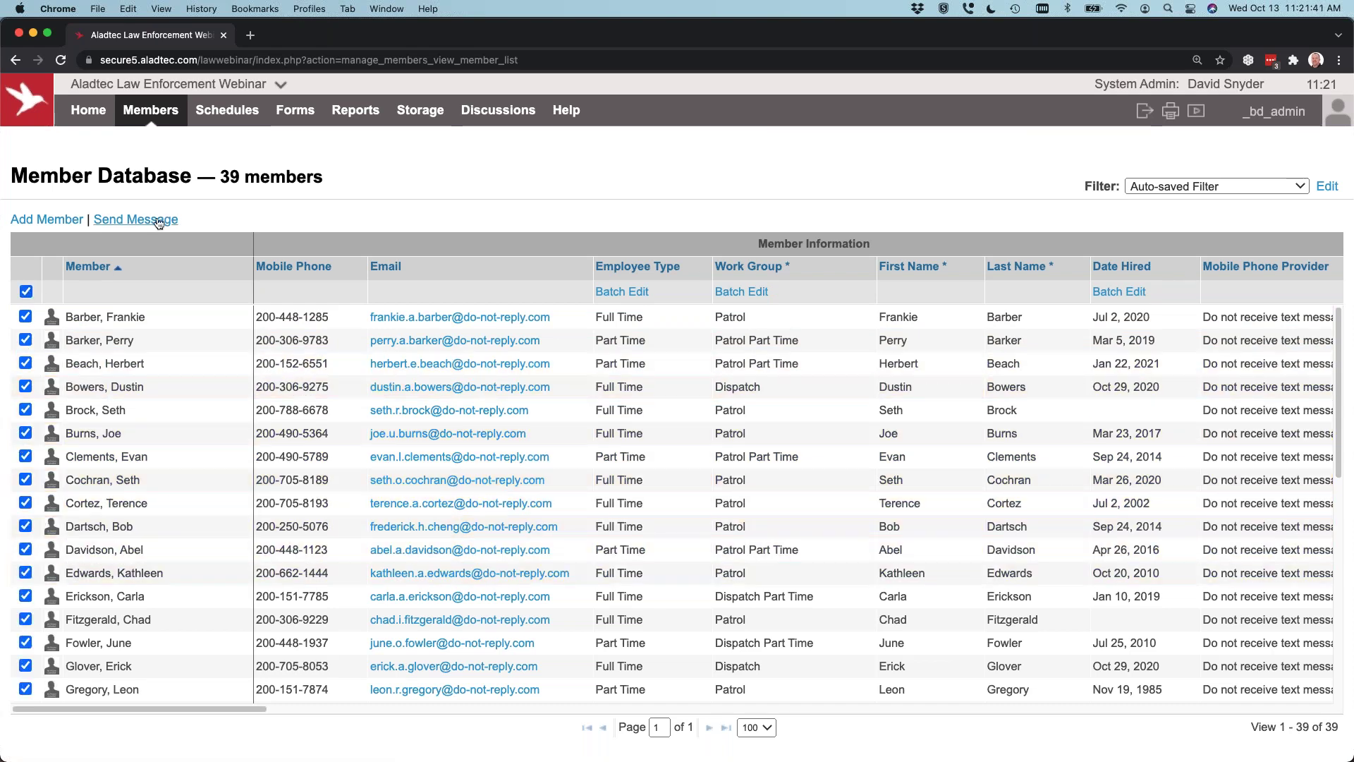
pyautogui.click(136, 219)
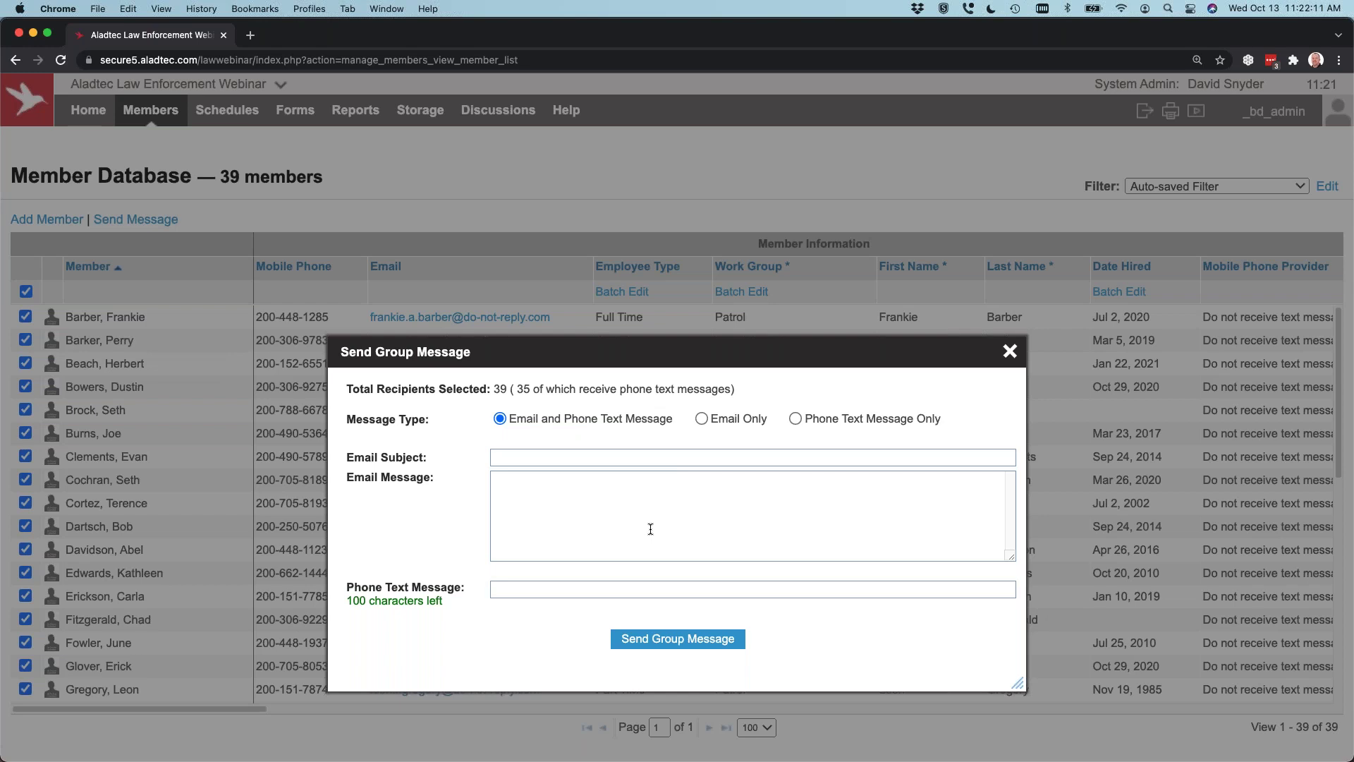
pyautogui.click(1009, 352)
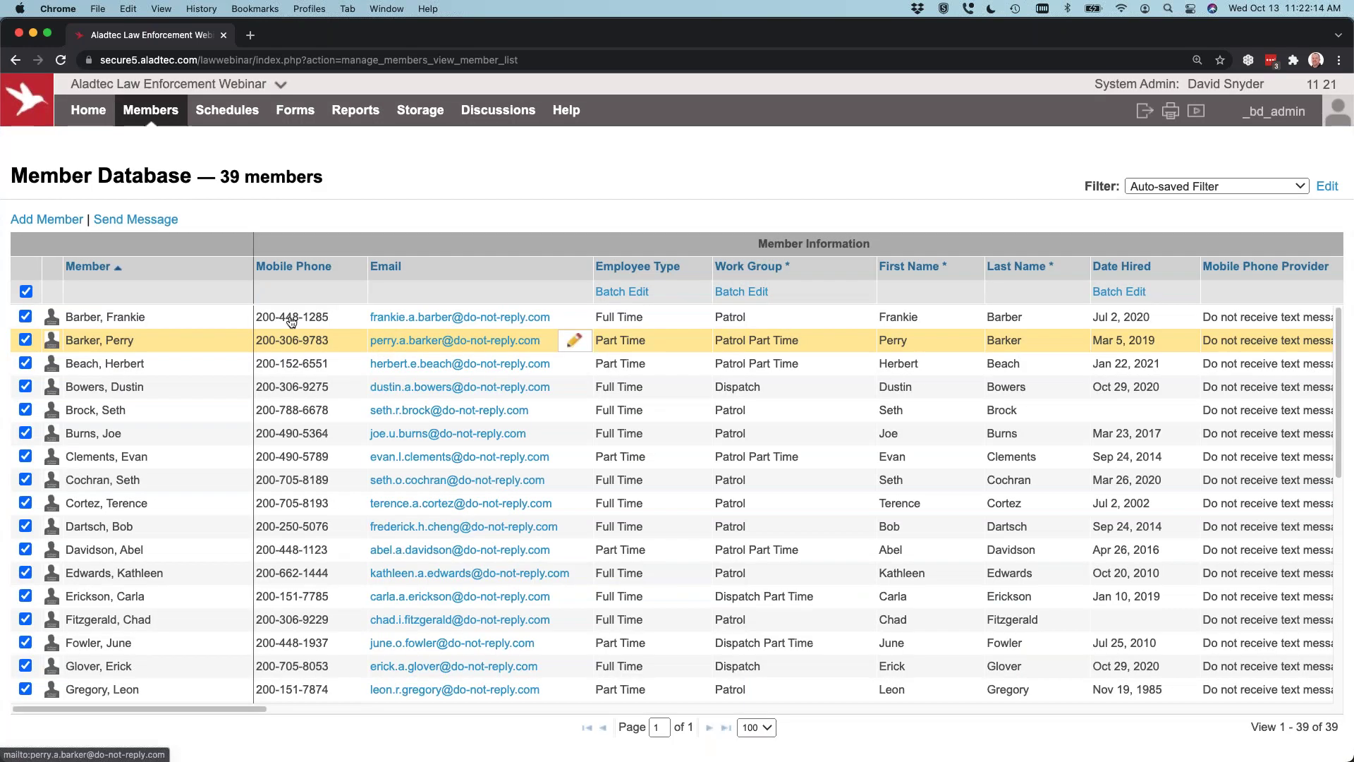
pyautogui.click(26, 291)
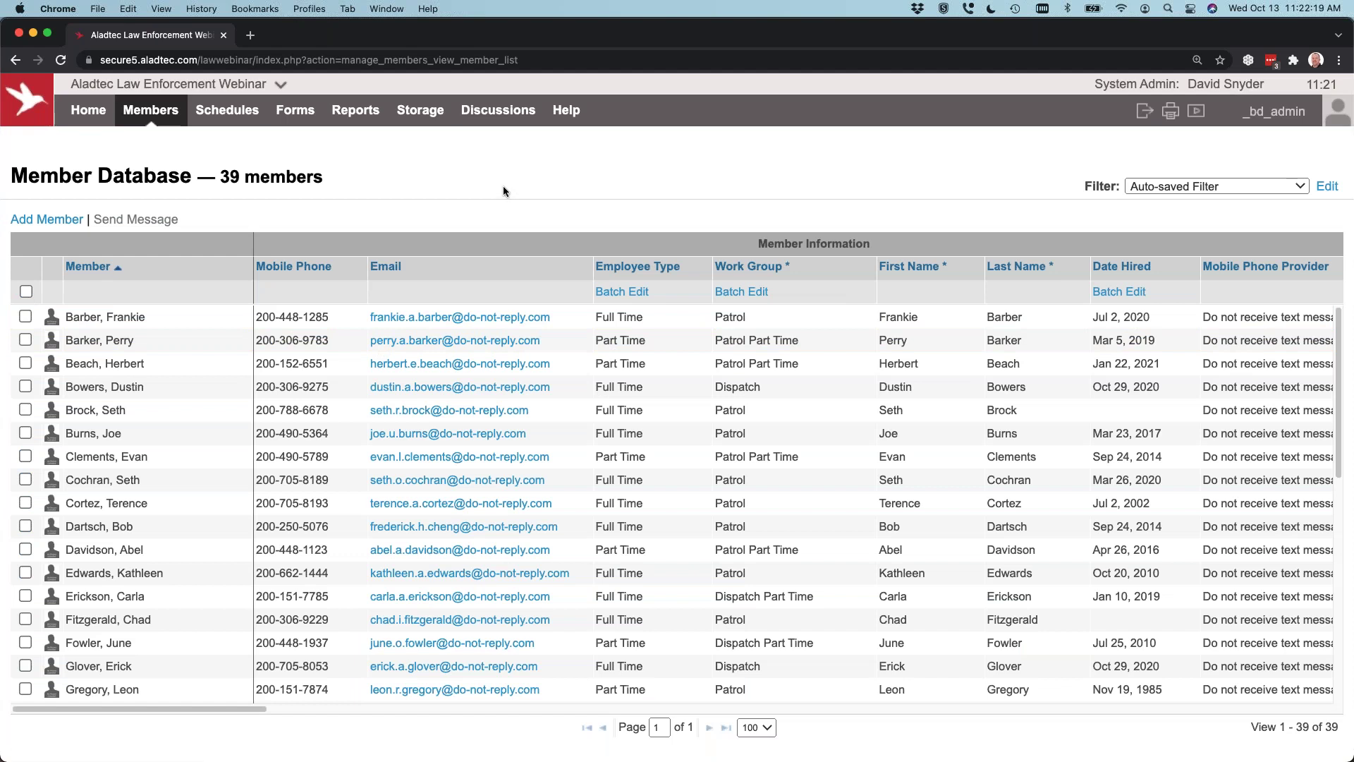
# Step: Open the October 2021 monthly schedule calendar and view the details of the open Security Detail shift on October 1
pyautogui.moveTo(227, 110)
pyautogui.click(252, 147)
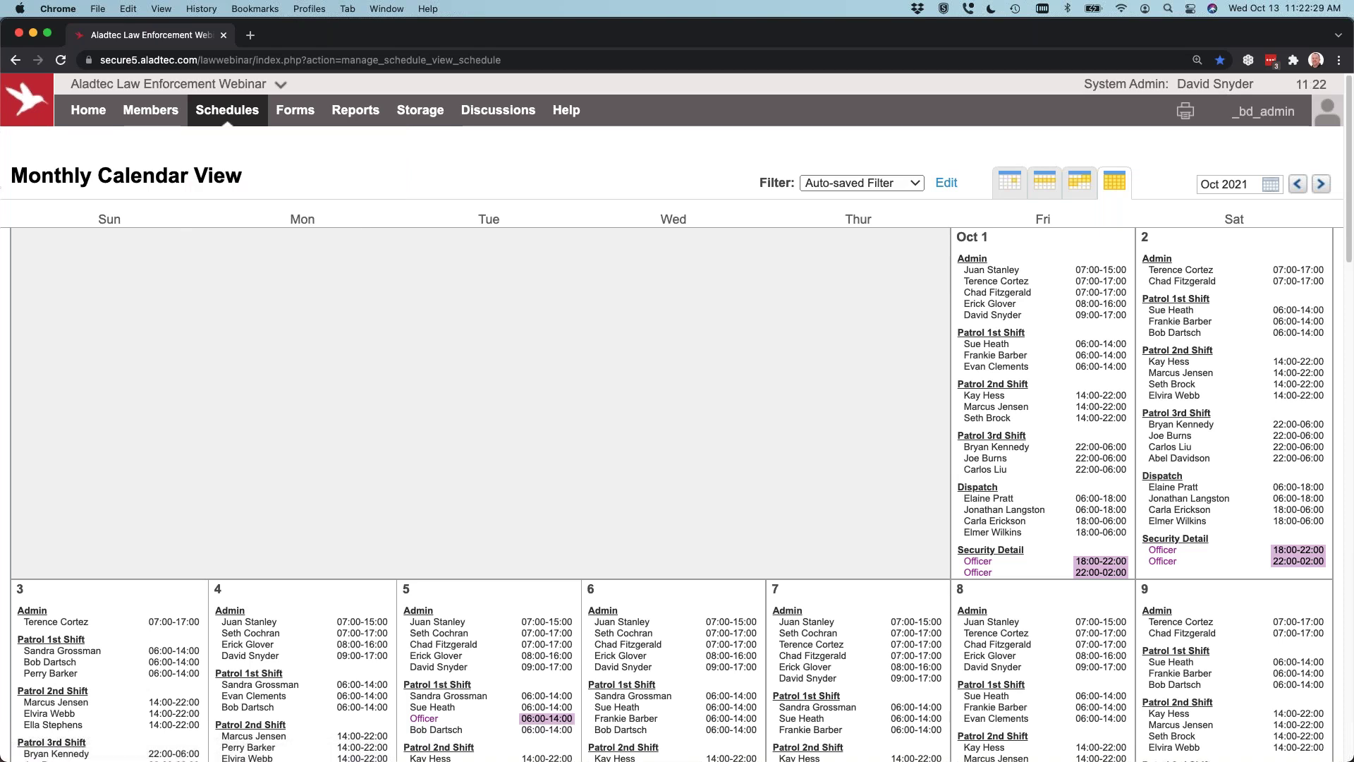
pyautogui.moveTo(231, 108)
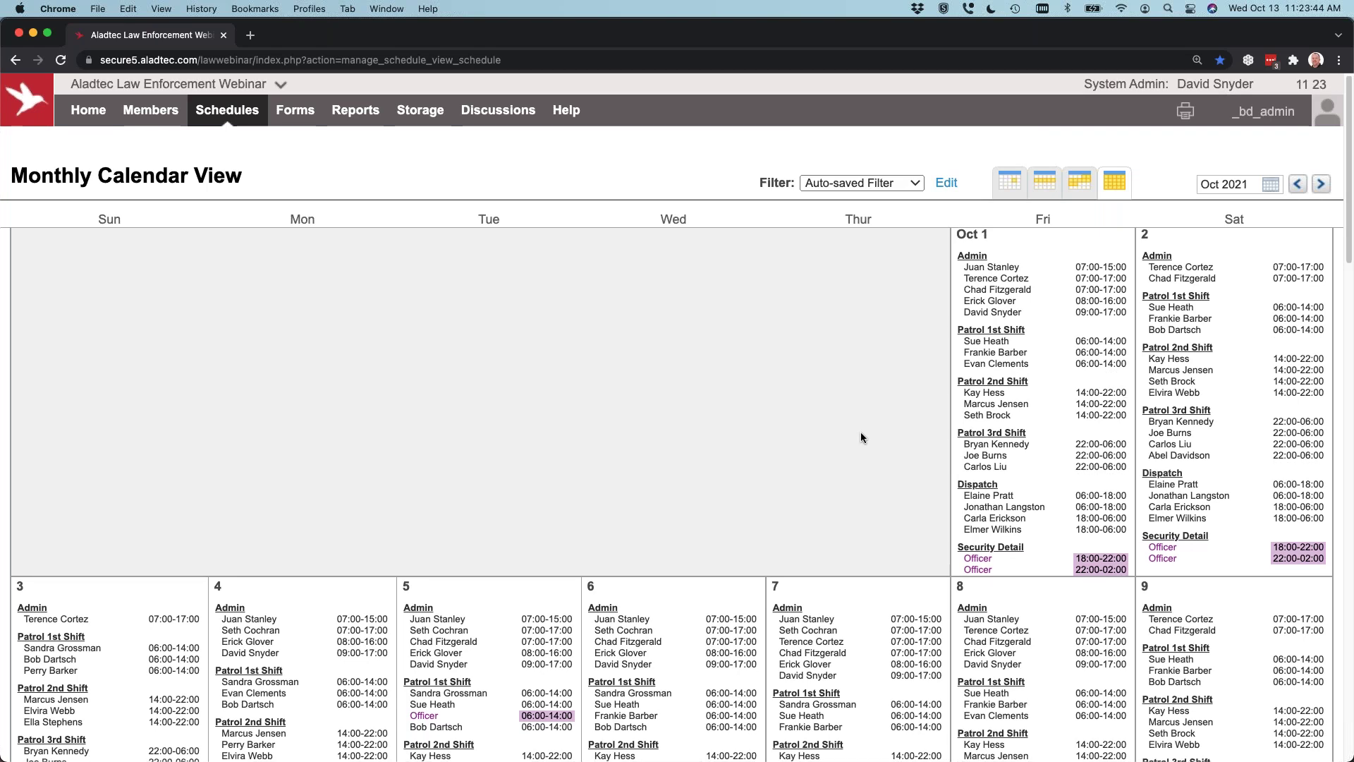
pyautogui.scroll(-2, 860, 431)
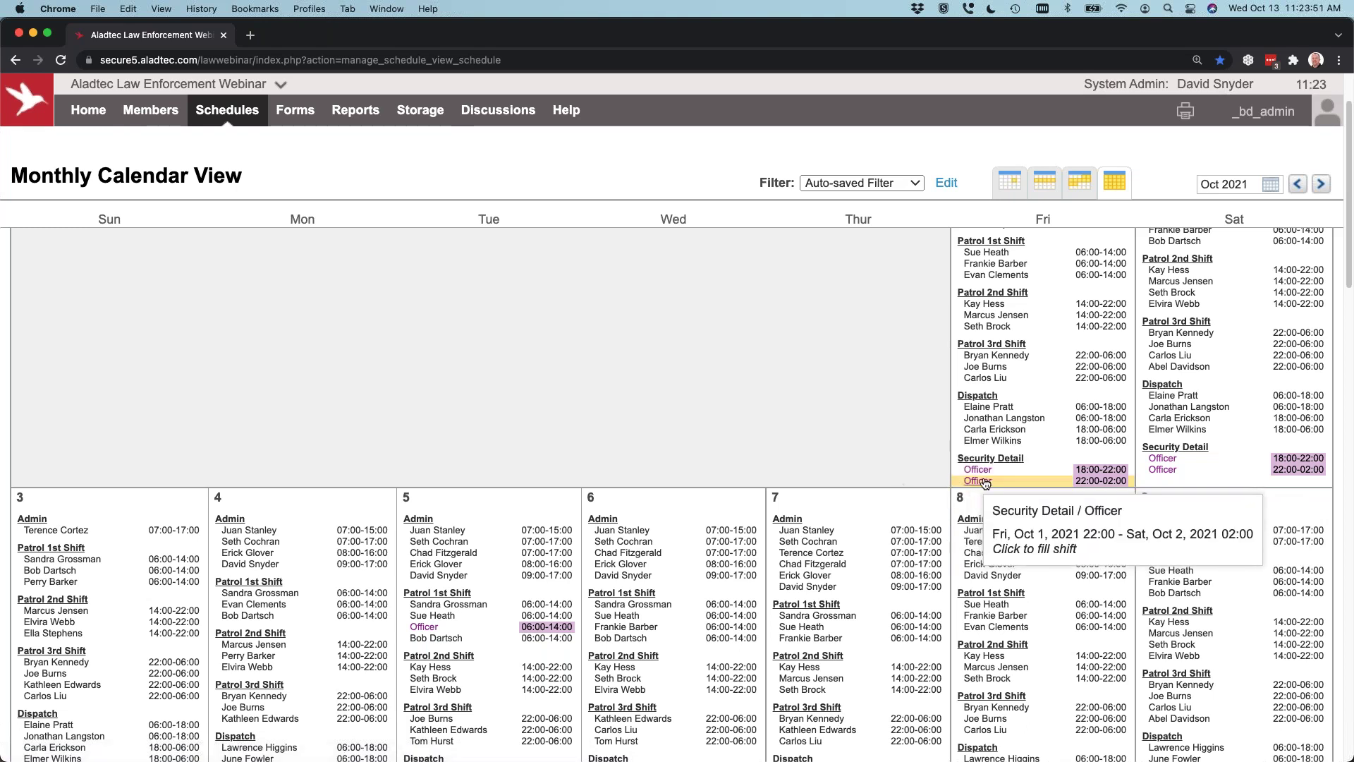
pyautogui.scroll(3, 855, 408)
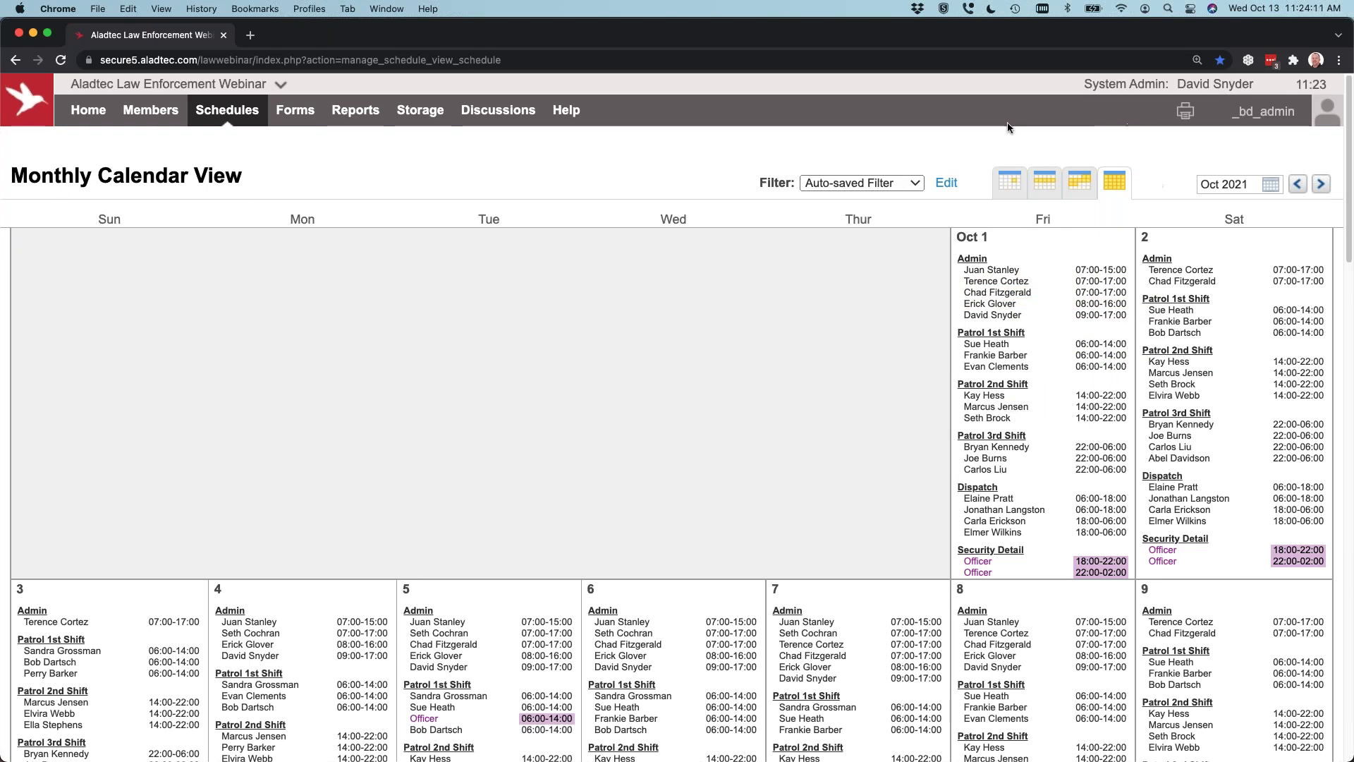
# Step: Show the schedule in the Daily Summary View and look at its date picker
pyautogui.moveTo(1123, 187)
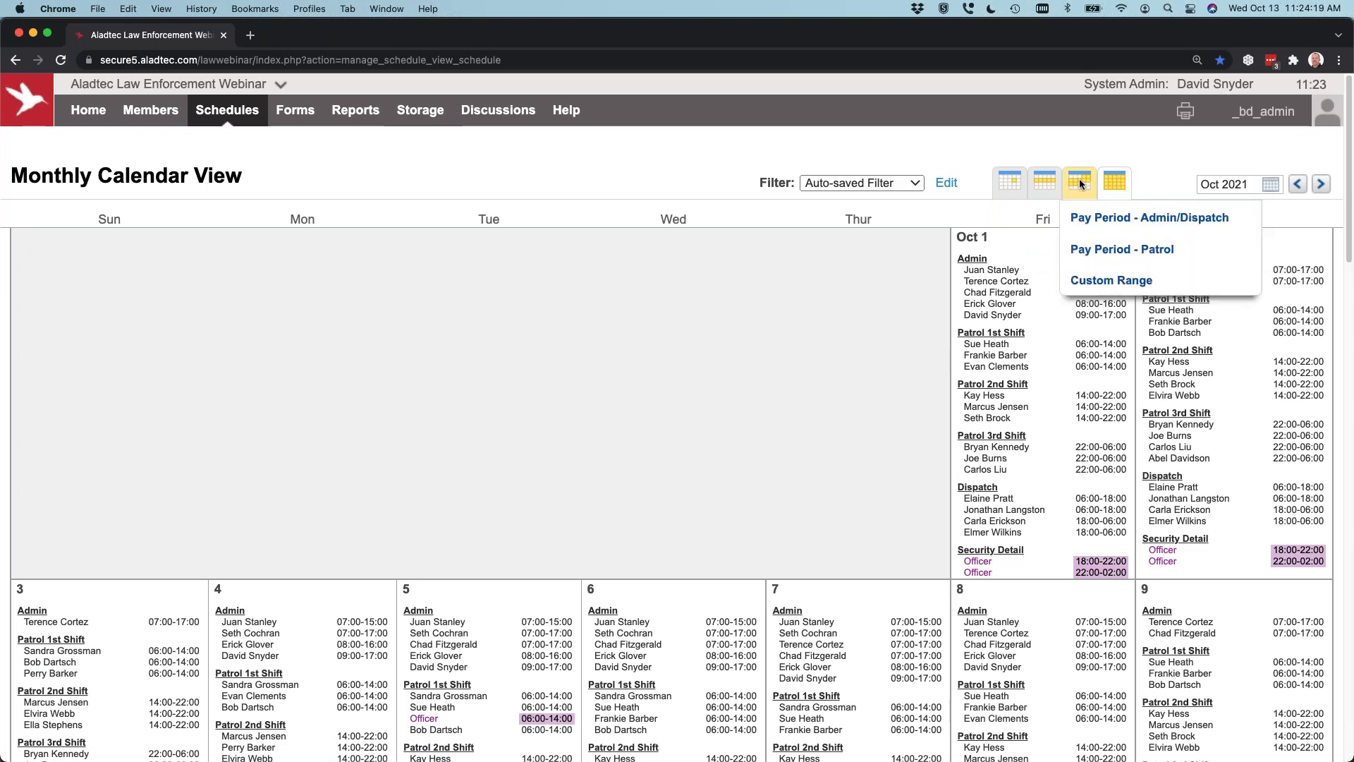
pyautogui.moveTo(1048, 187)
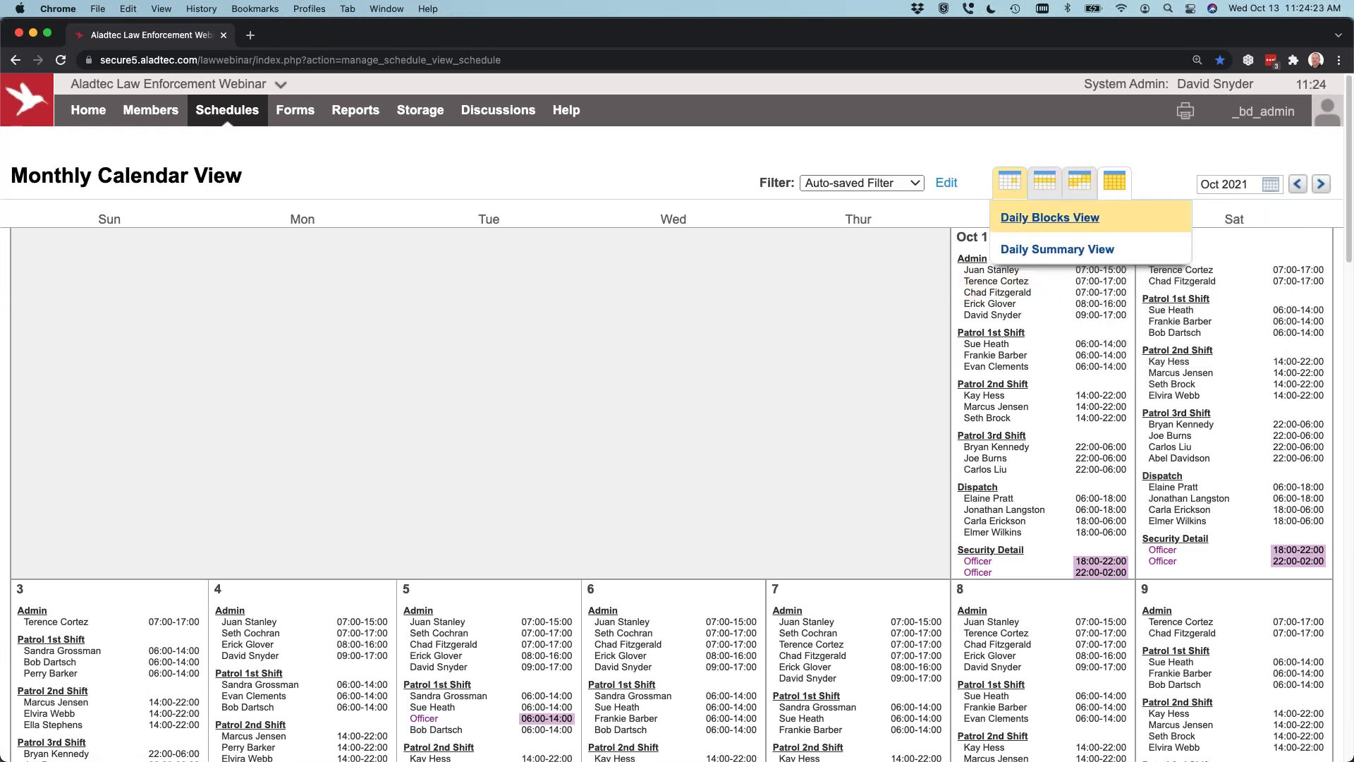
pyautogui.click(1029, 249)
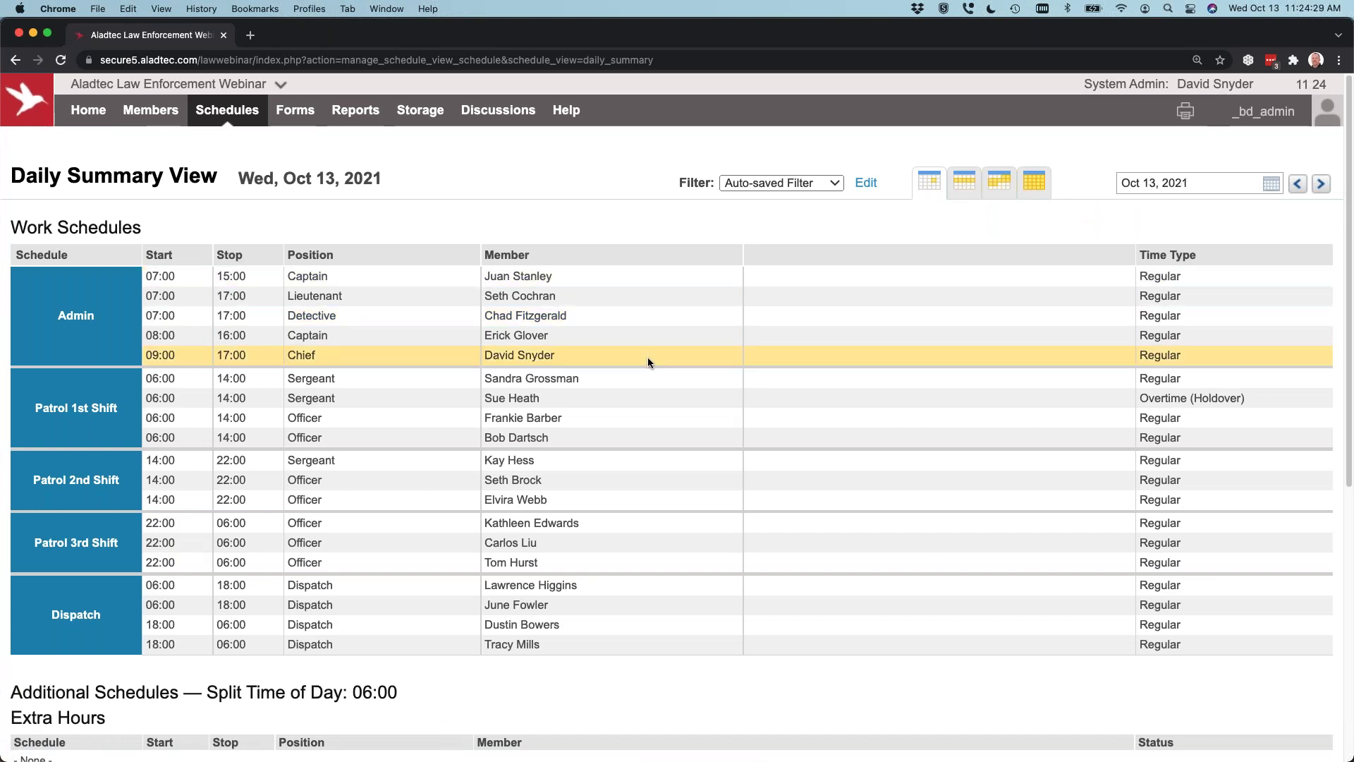
pyautogui.click(1192, 184)
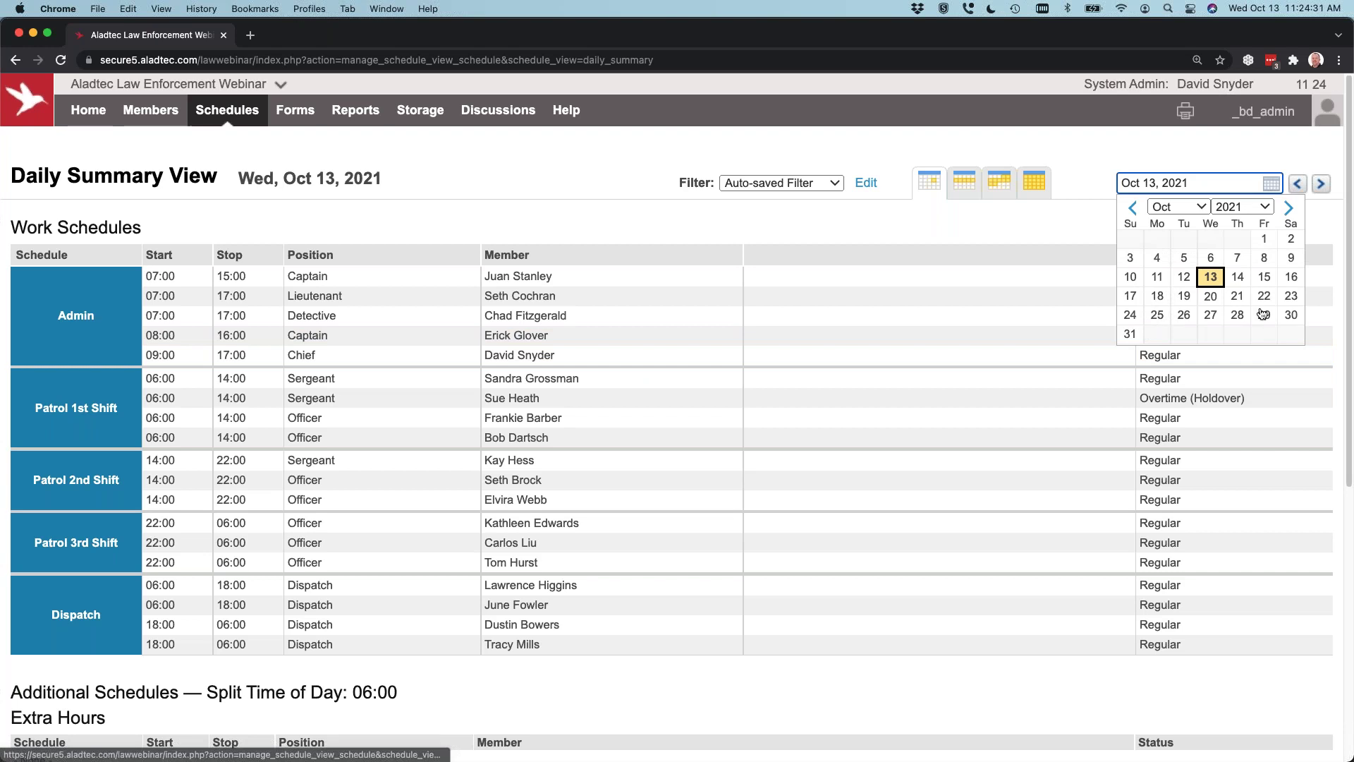
pyautogui.click(985, 221)
# Step: View the schedule in the Weekly Shifts View and return to the Monthly Calendar View
pyautogui.moveTo(964, 181)
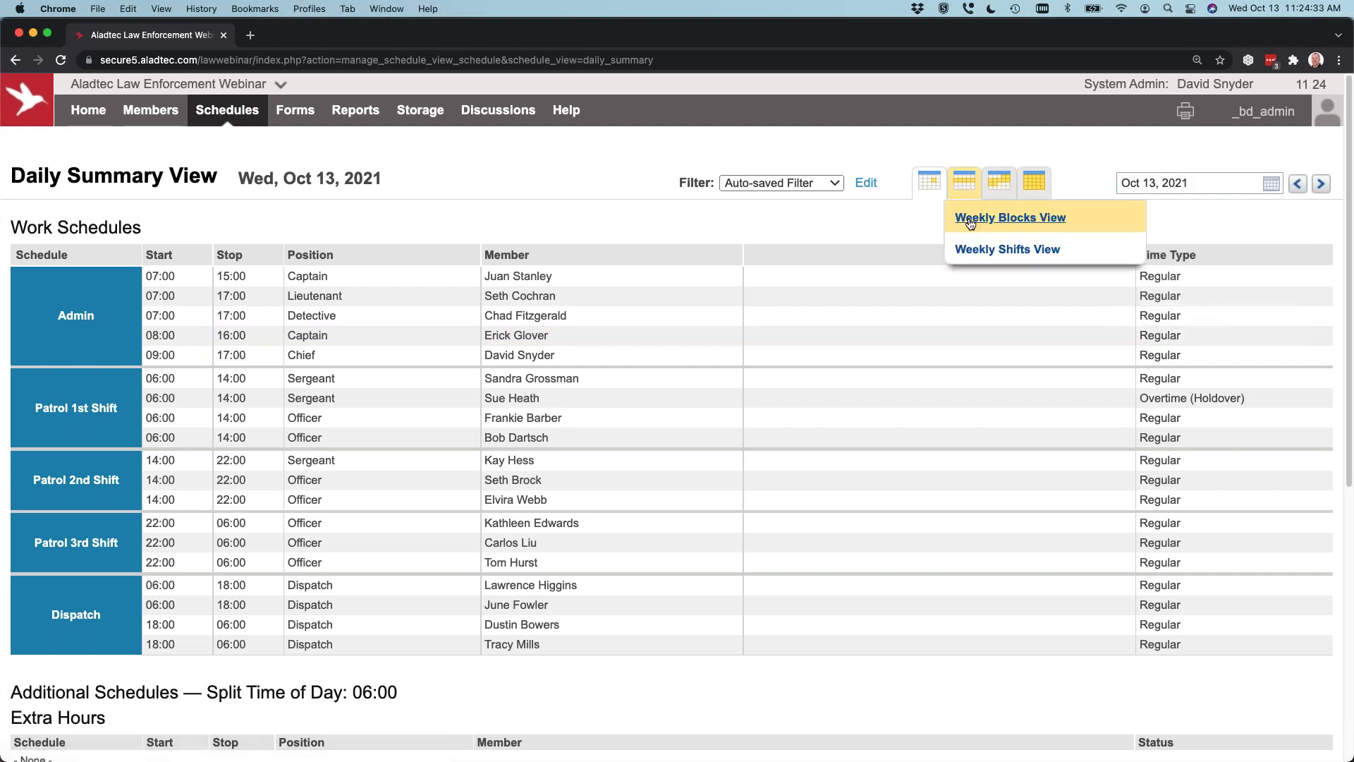
pyautogui.click(990, 252)
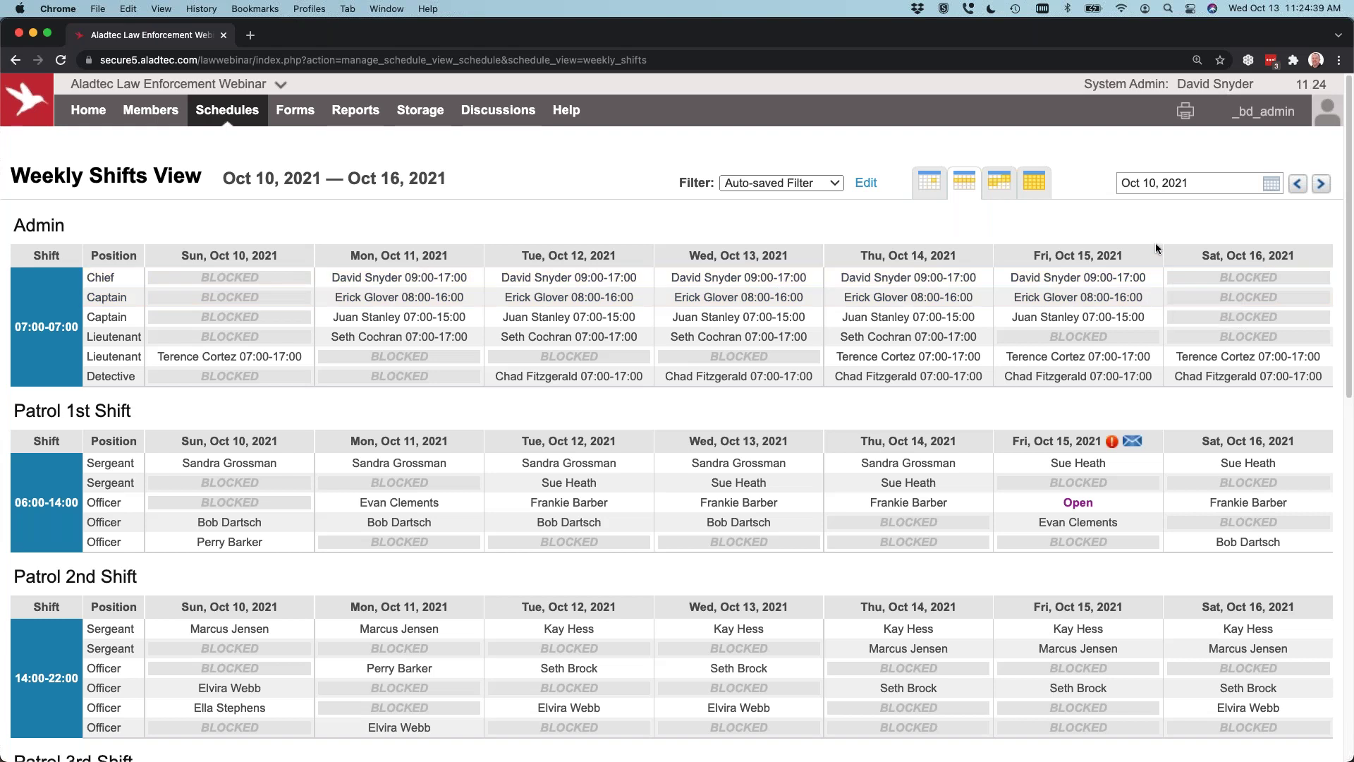
pyautogui.moveTo(1034, 182)
pyautogui.click(1089, 217)
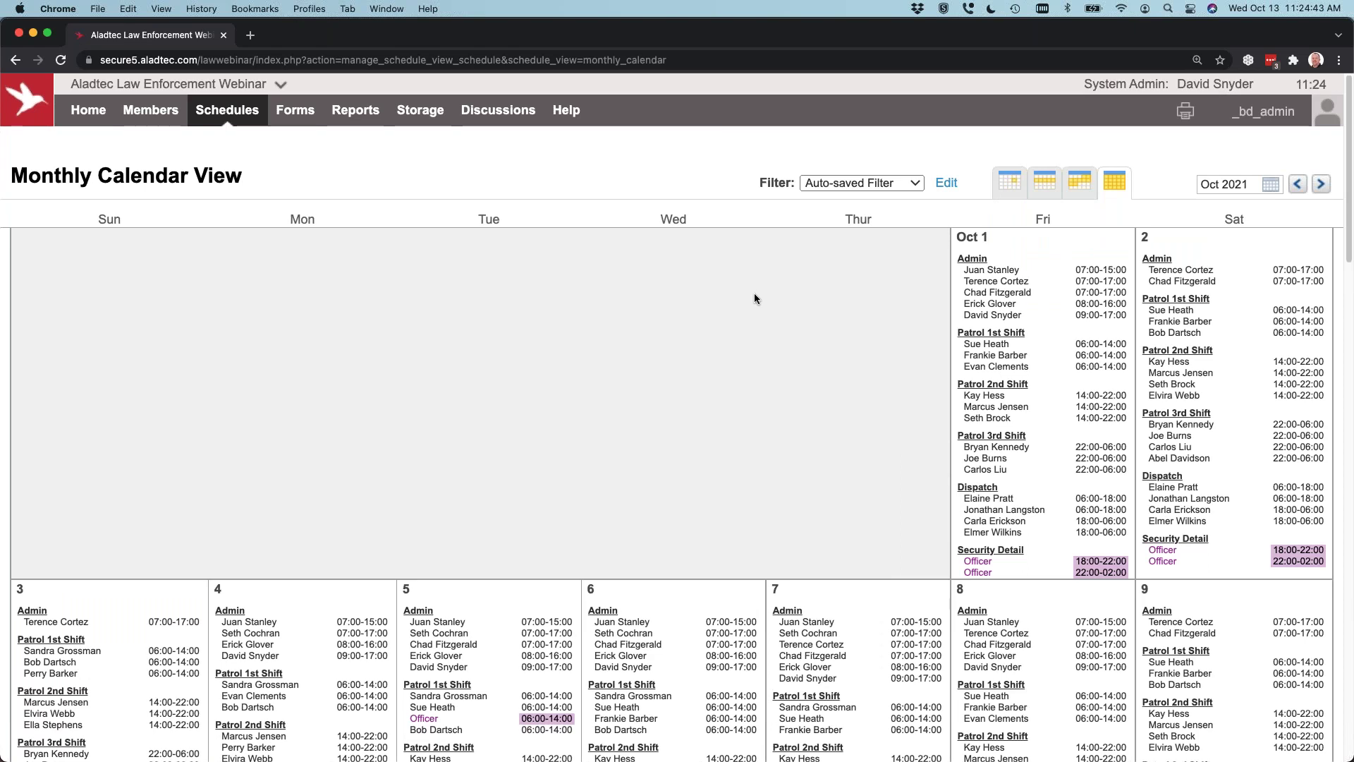
# Step: View the details of the approved time off request on October 11 in the calendar and close them unchanged
pyautogui.scroll(-10, 755, 289)
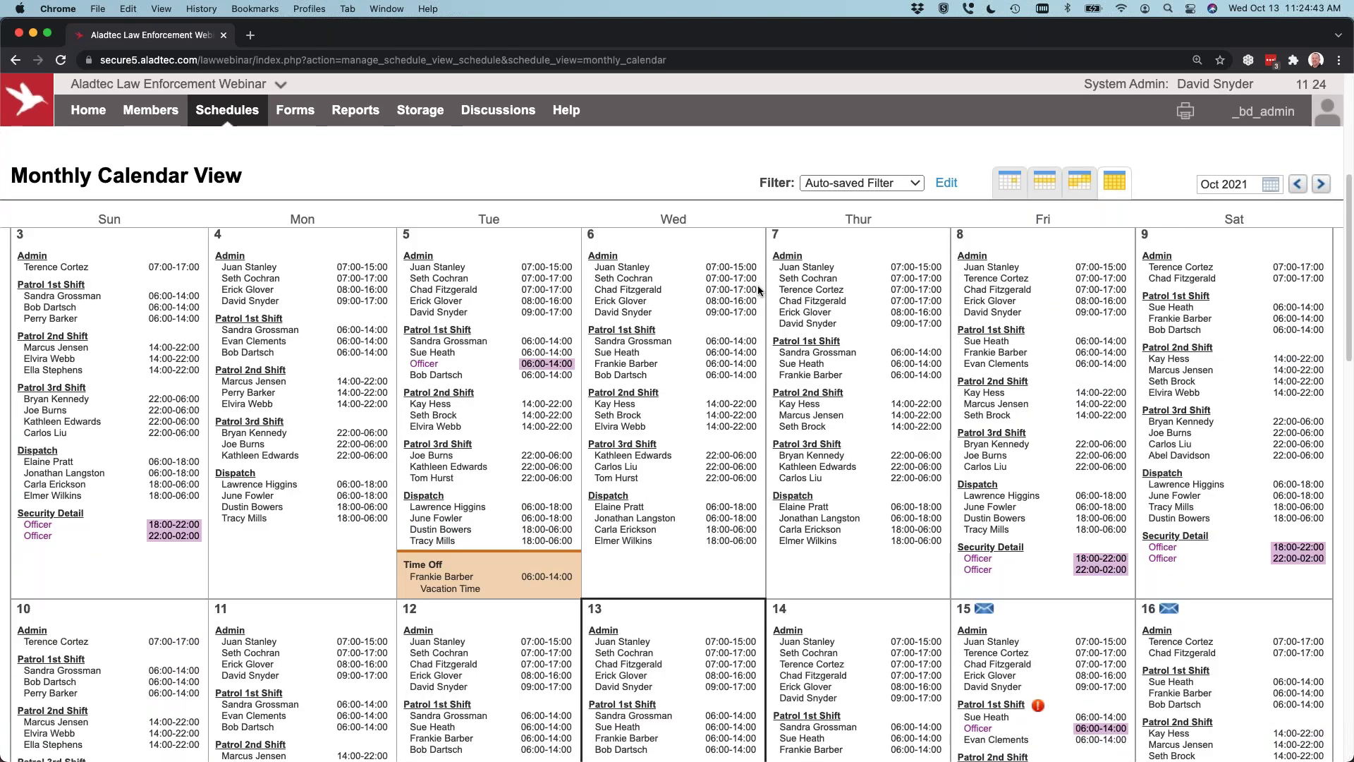
pyautogui.scroll(-3, 758, 291)
pyautogui.scroll(5, 758, 290)
pyautogui.scroll(-1, 718, 336)
pyautogui.scroll(-5, 754, 312)
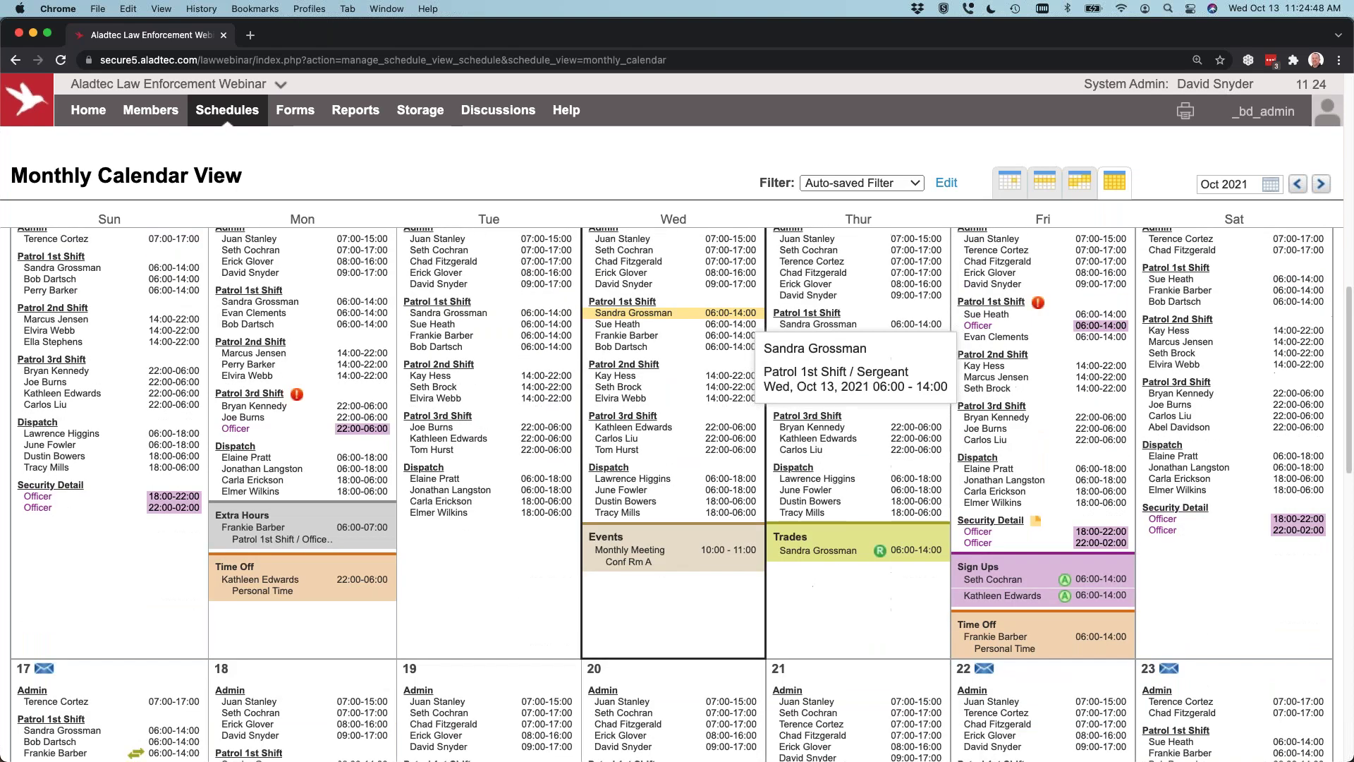
pyautogui.scroll(1, 683, 624)
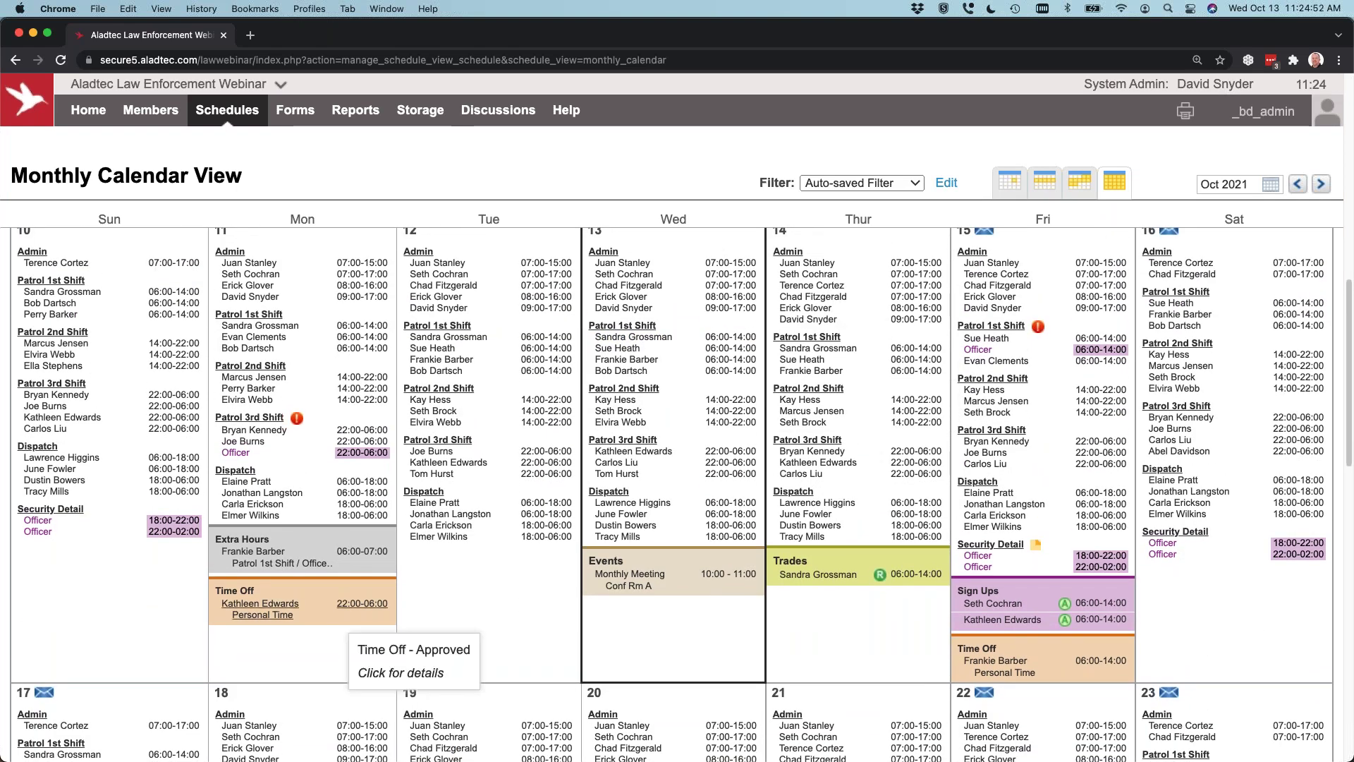
pyautogui.click(274, 611)
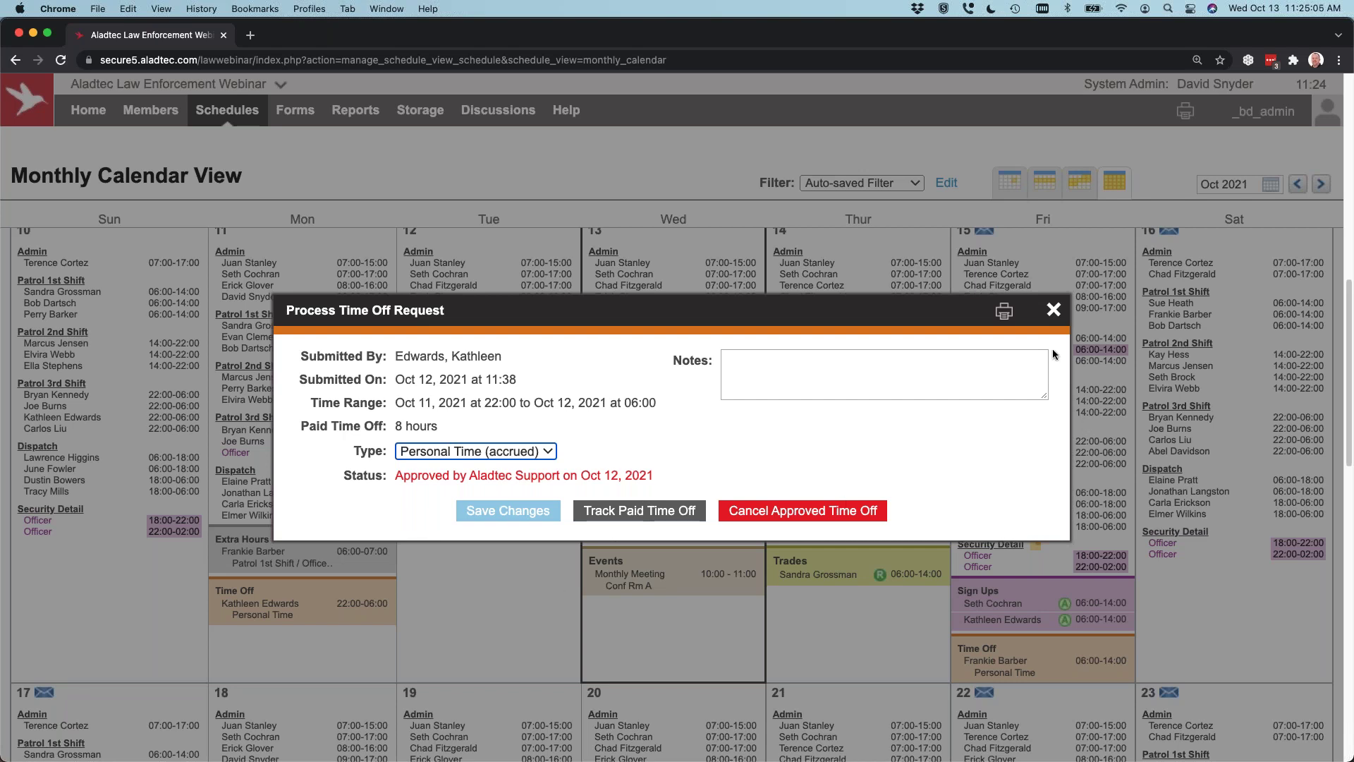
pyautogui.click(1053, 310)
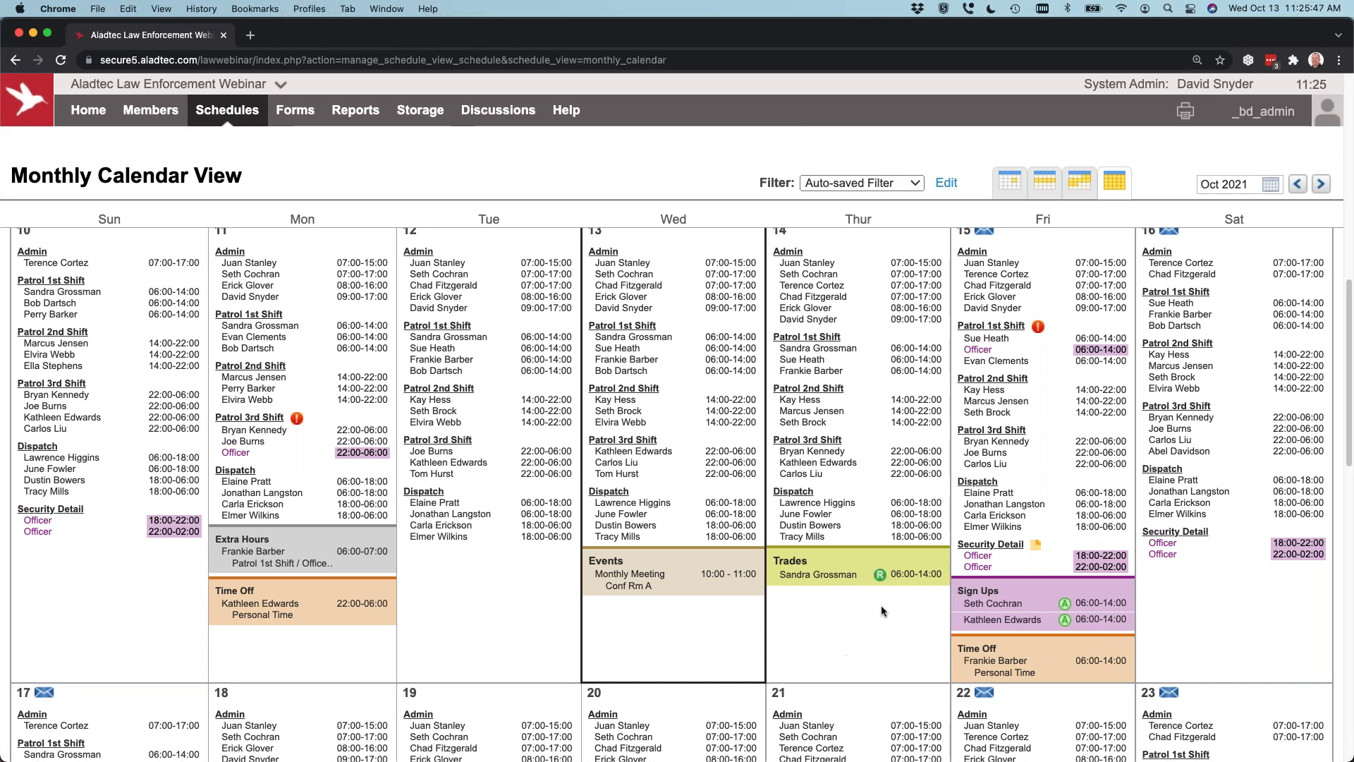
# Step: Examine the trades on October 17 and 21 and the requested trade on October 14 in the monthly calendar
pyautogui.scroll(-1, 878, 605)
pyautogui.scroll(-6, 878, 610)
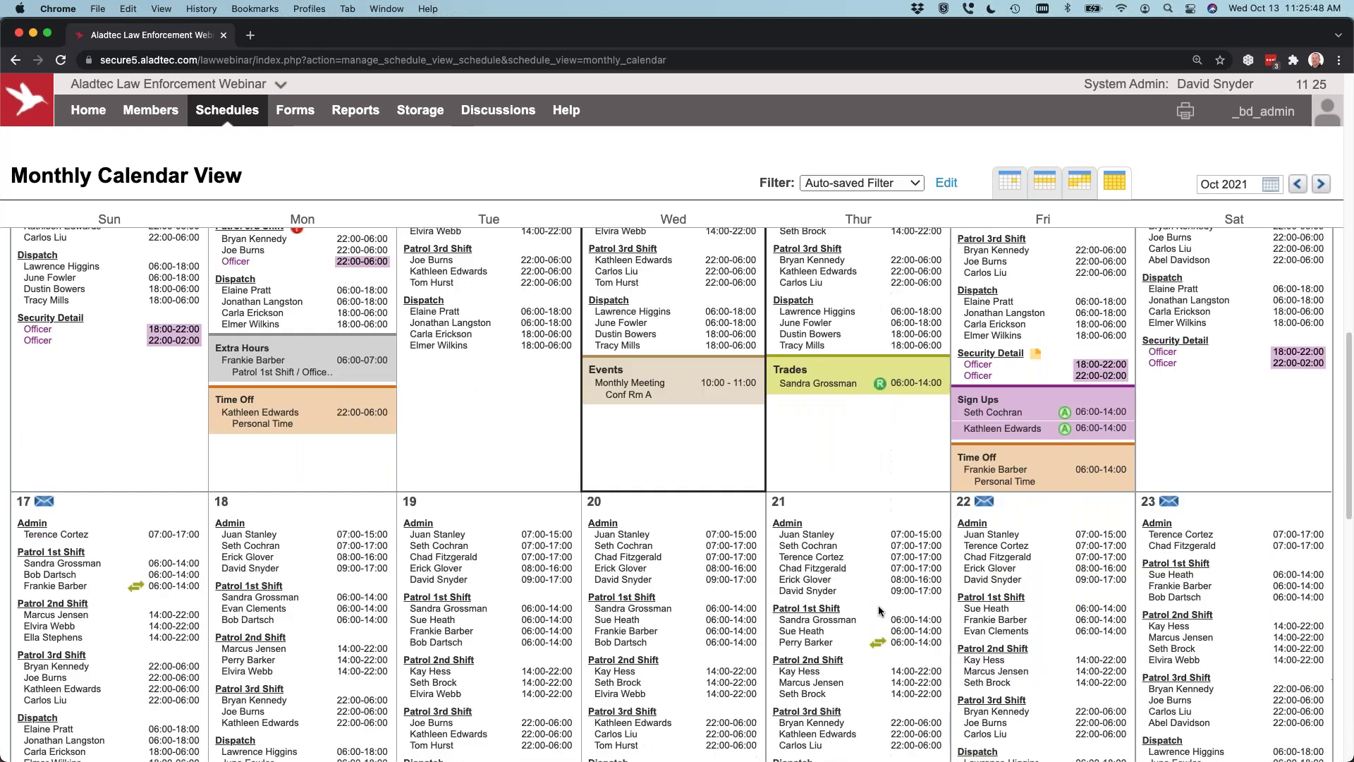
pyautogui.moveTo(878, 413)
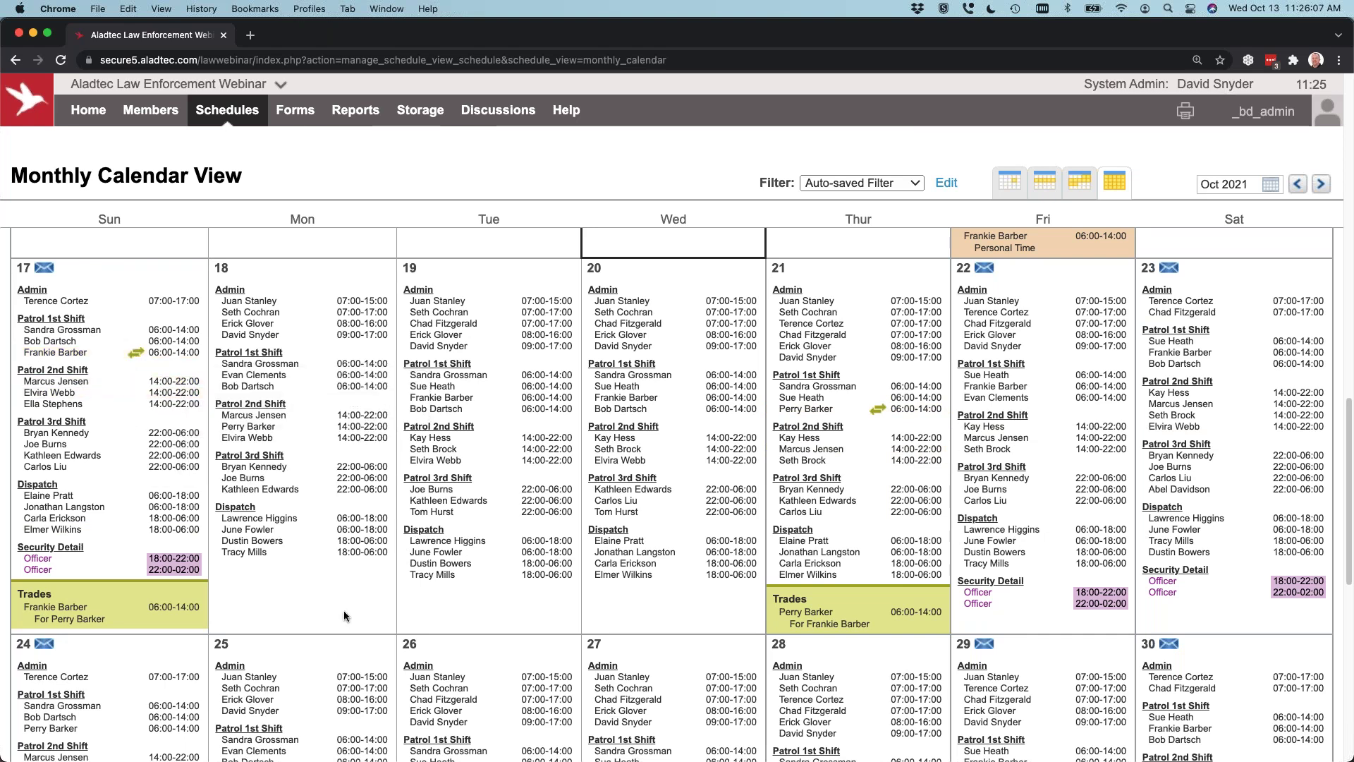
pyautogui.scroll(5, 344, 616)
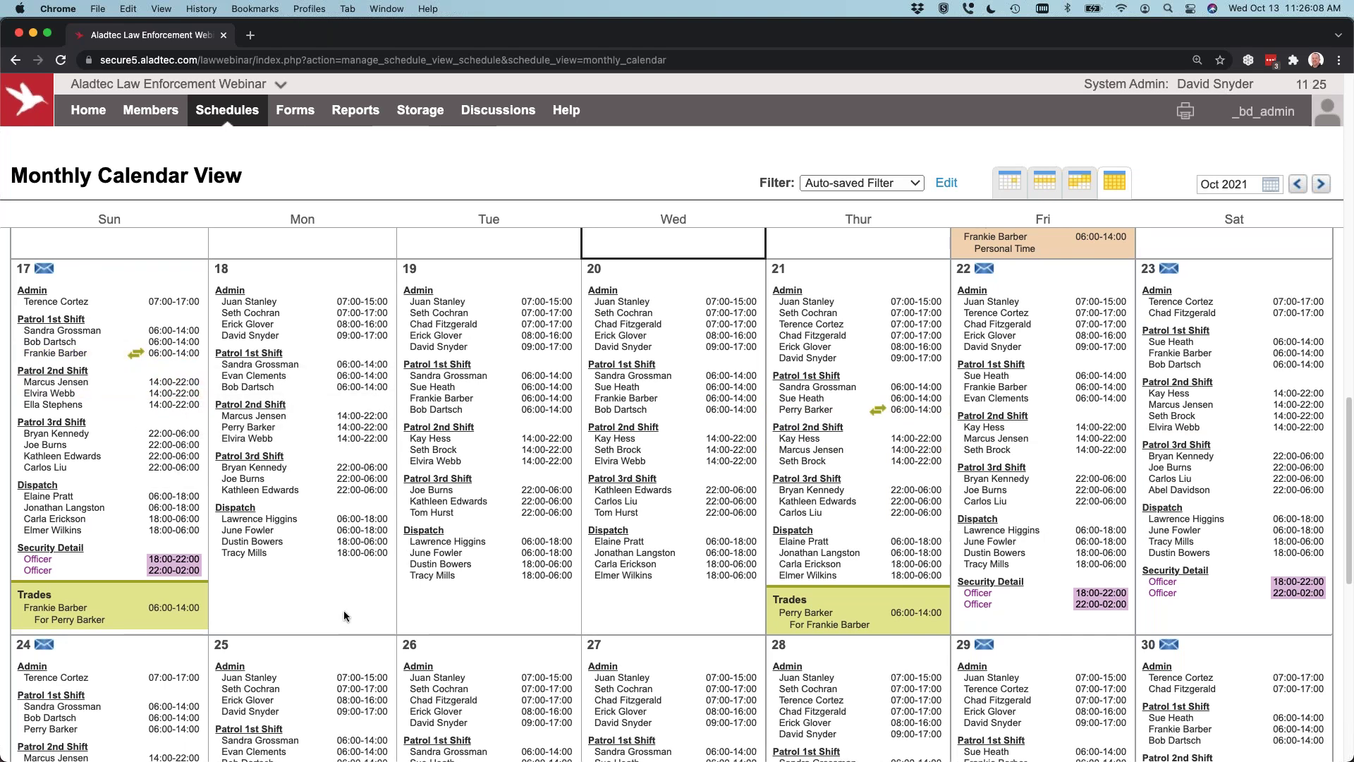
pyautogui.scroll(1, 921, 584)
pyautogui.moveTo(881, 539)
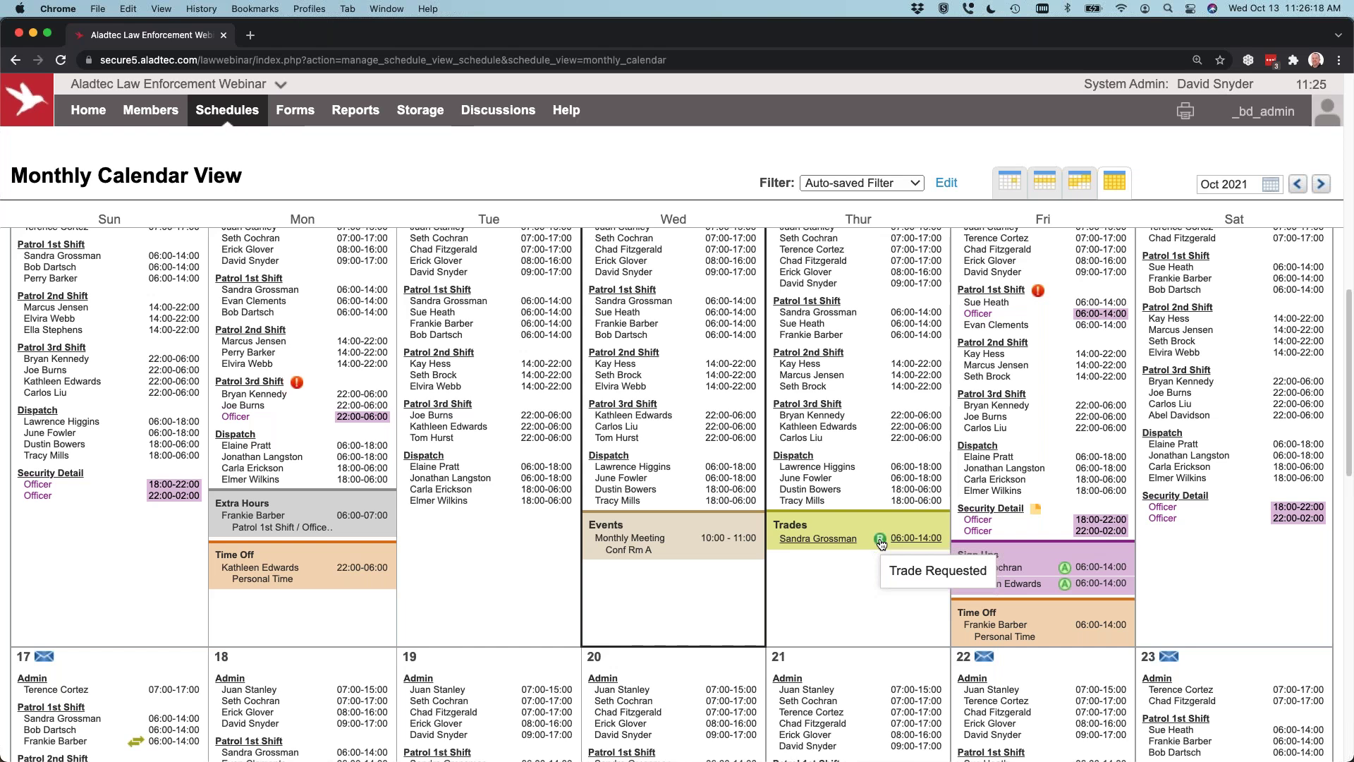
pyautogui.moveTo(853, 313)
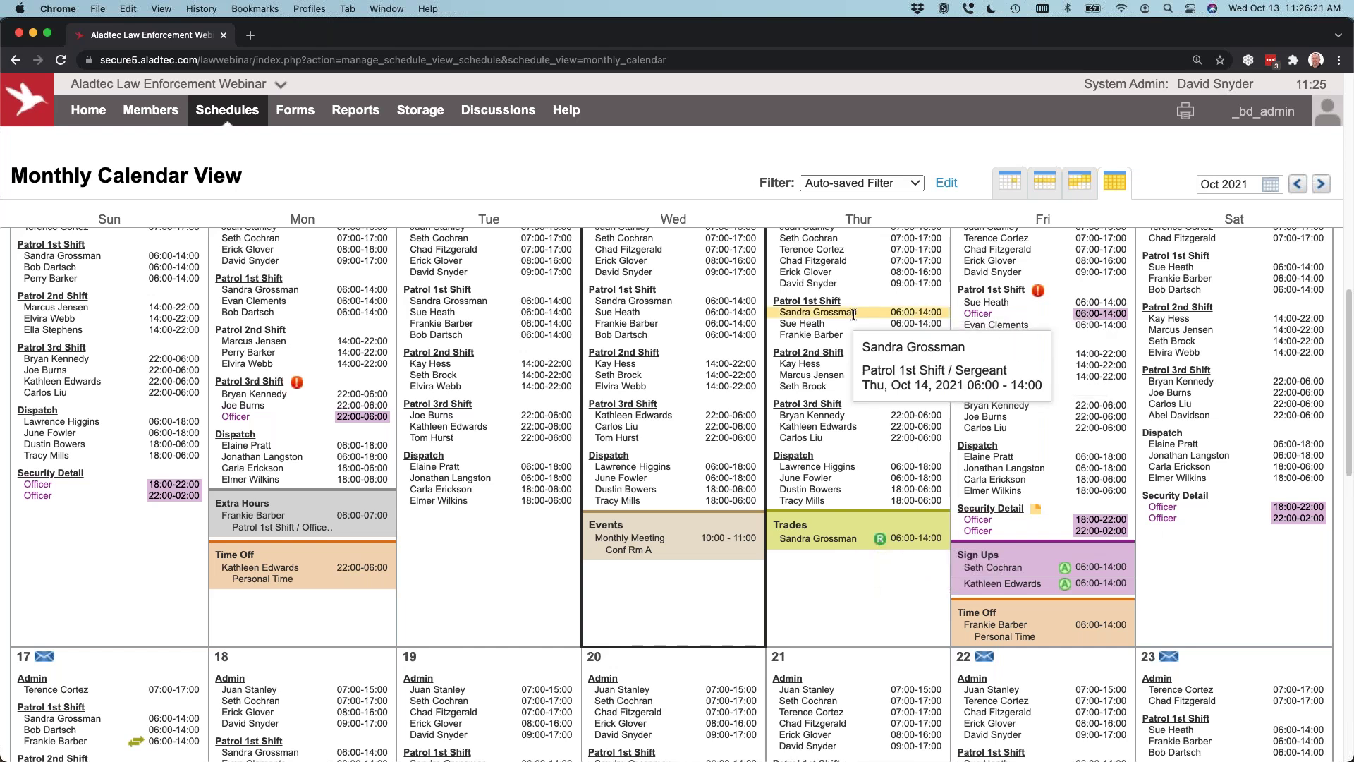
pyautogui.scroll(1, 854, 314)
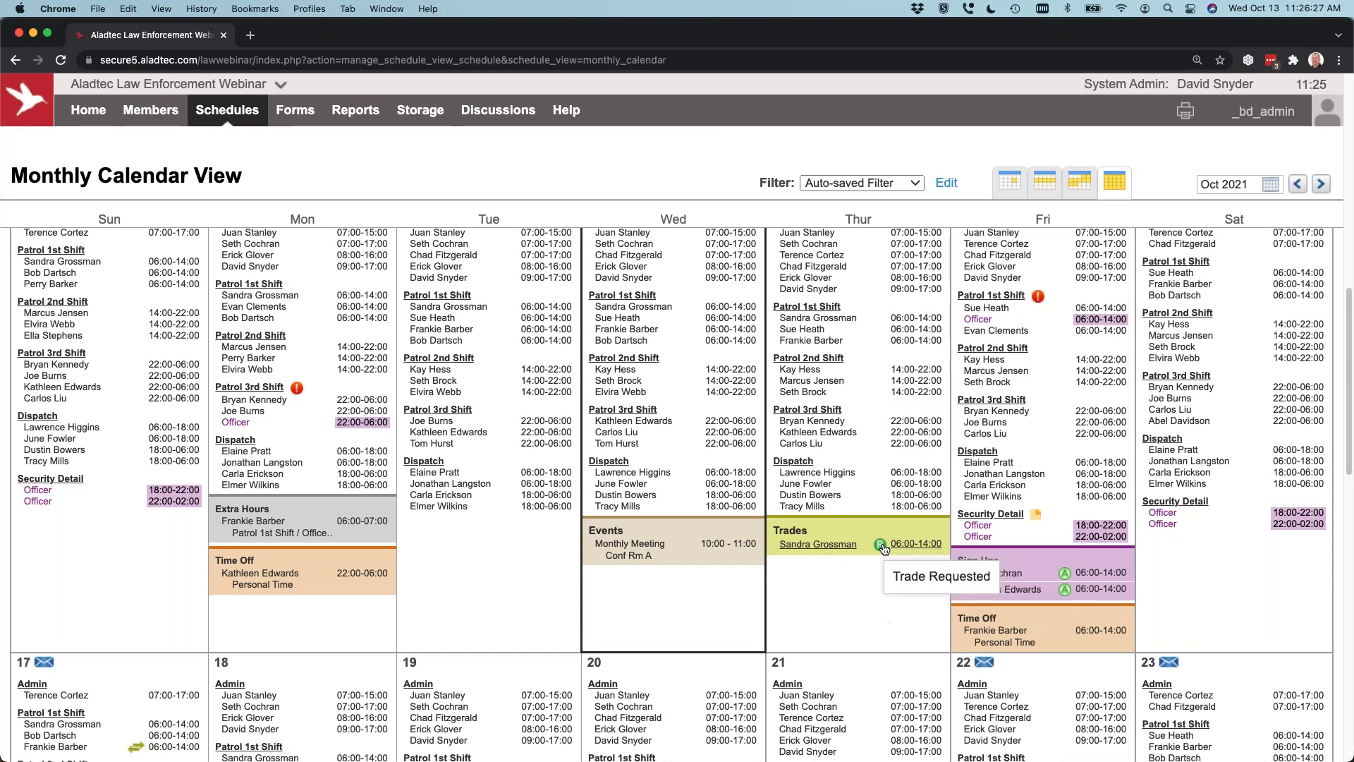
# Step: View the first pending Patrol 1st Shift sign up request on October 15 and close it without processing
pyautogui.scroll(3, 883, 548)
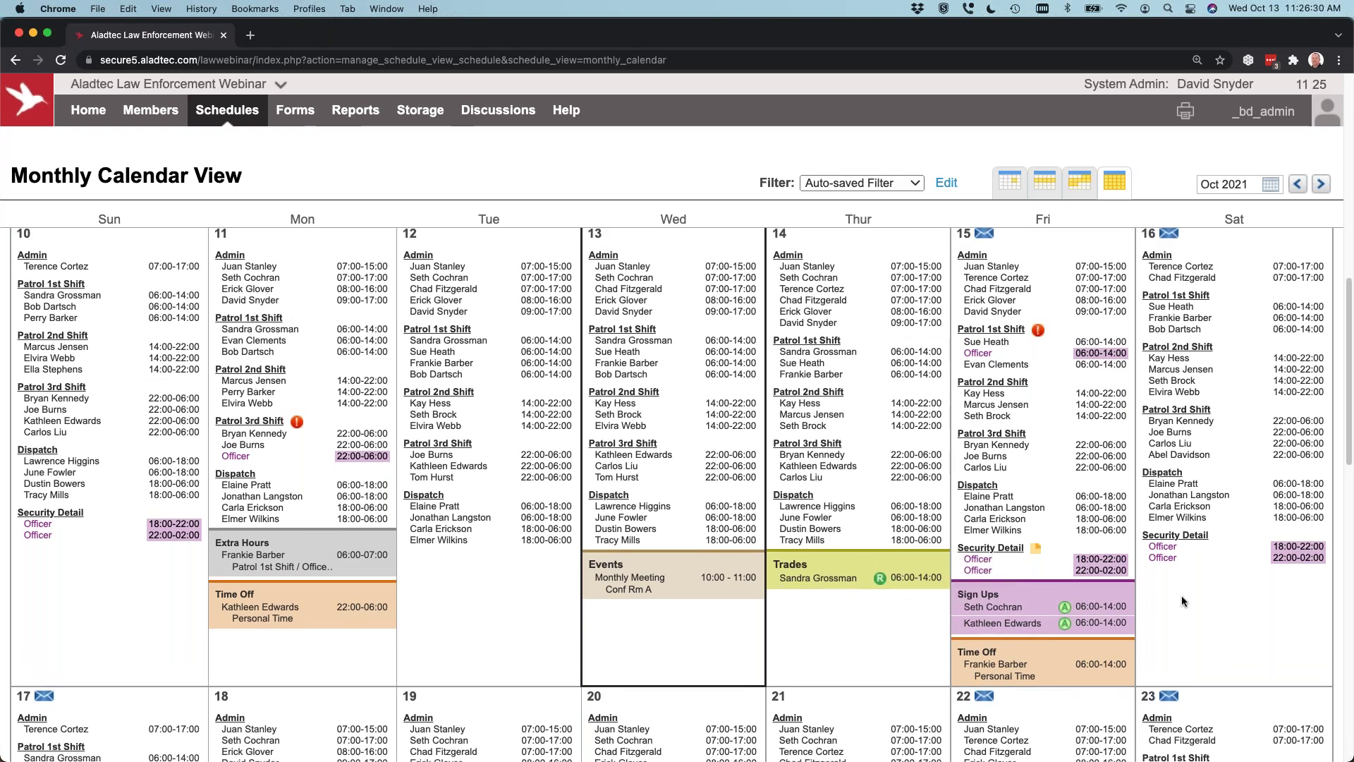
pyautogui.moveTo(1124, 581)
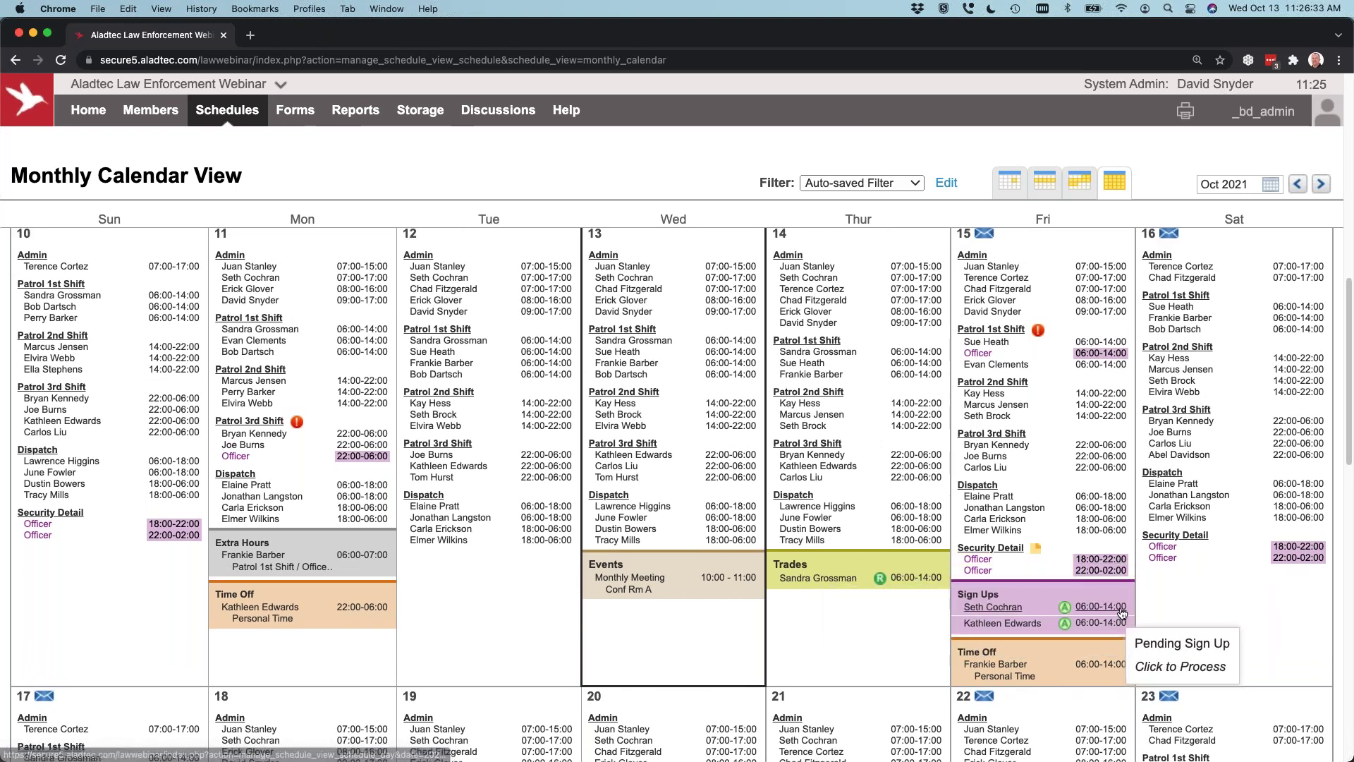
pyautogui.click(993, 607)
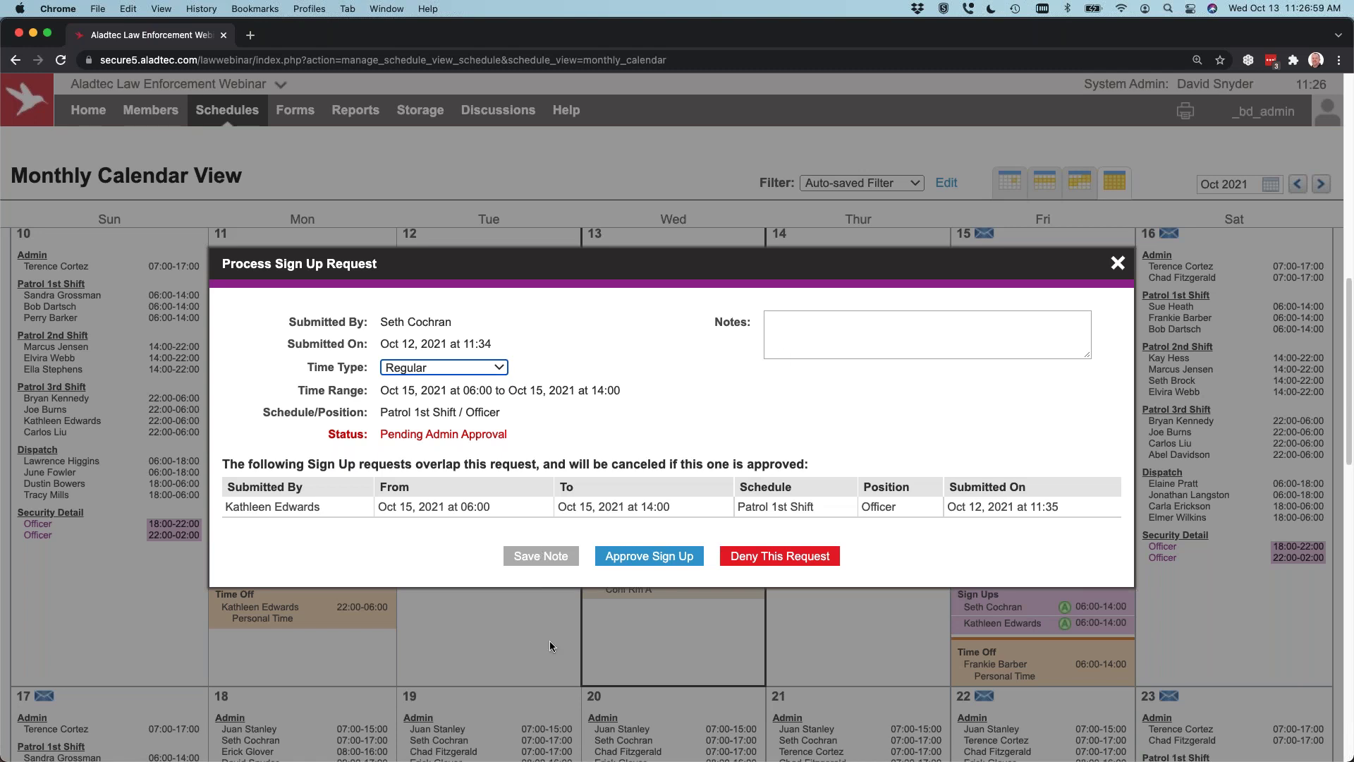
pyautogui.click(1117, 263)
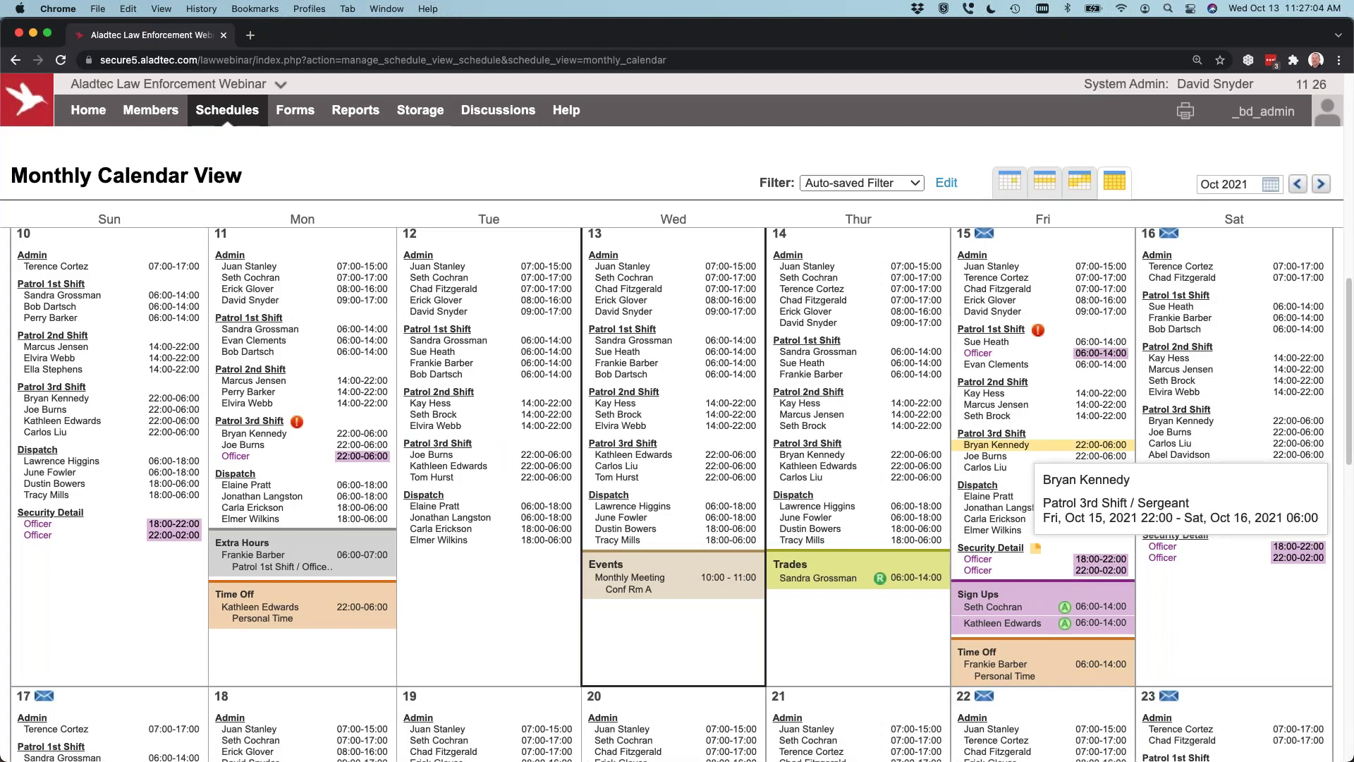
# Step: View the staffing requirements violation for Patrol 1st Shift on October 15 and close its details
pyautogui.moveTo(1065, 629)
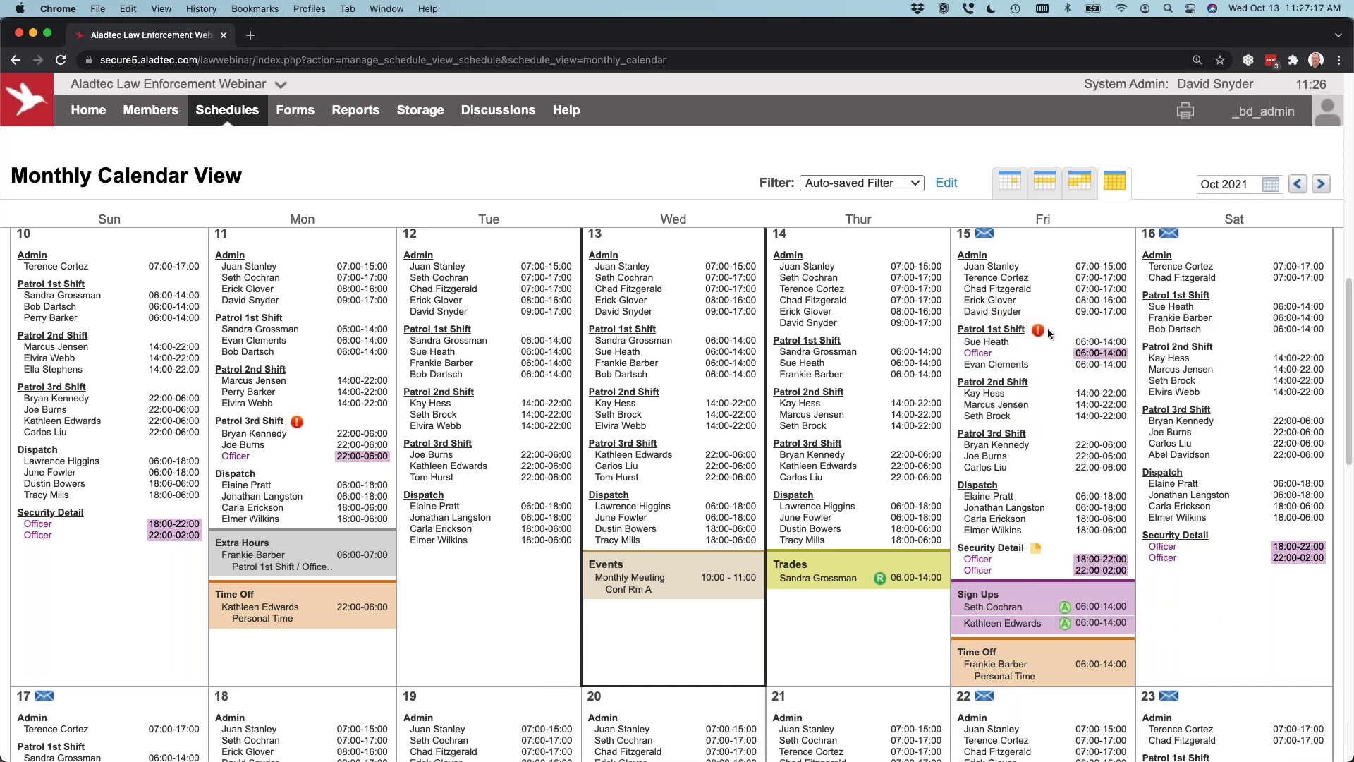
pyautogui.moveTo(1042, 333)
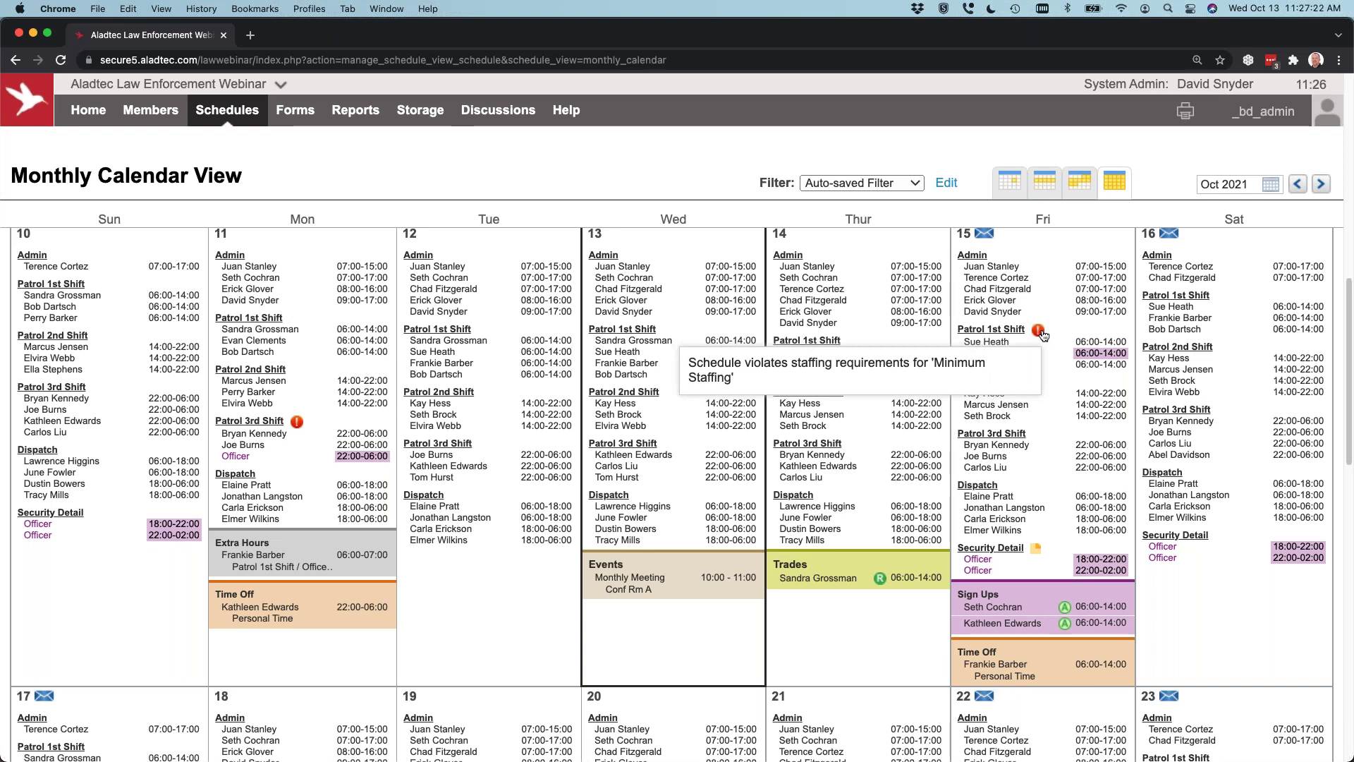
pyautogui.scroll(1, 1043, 337)
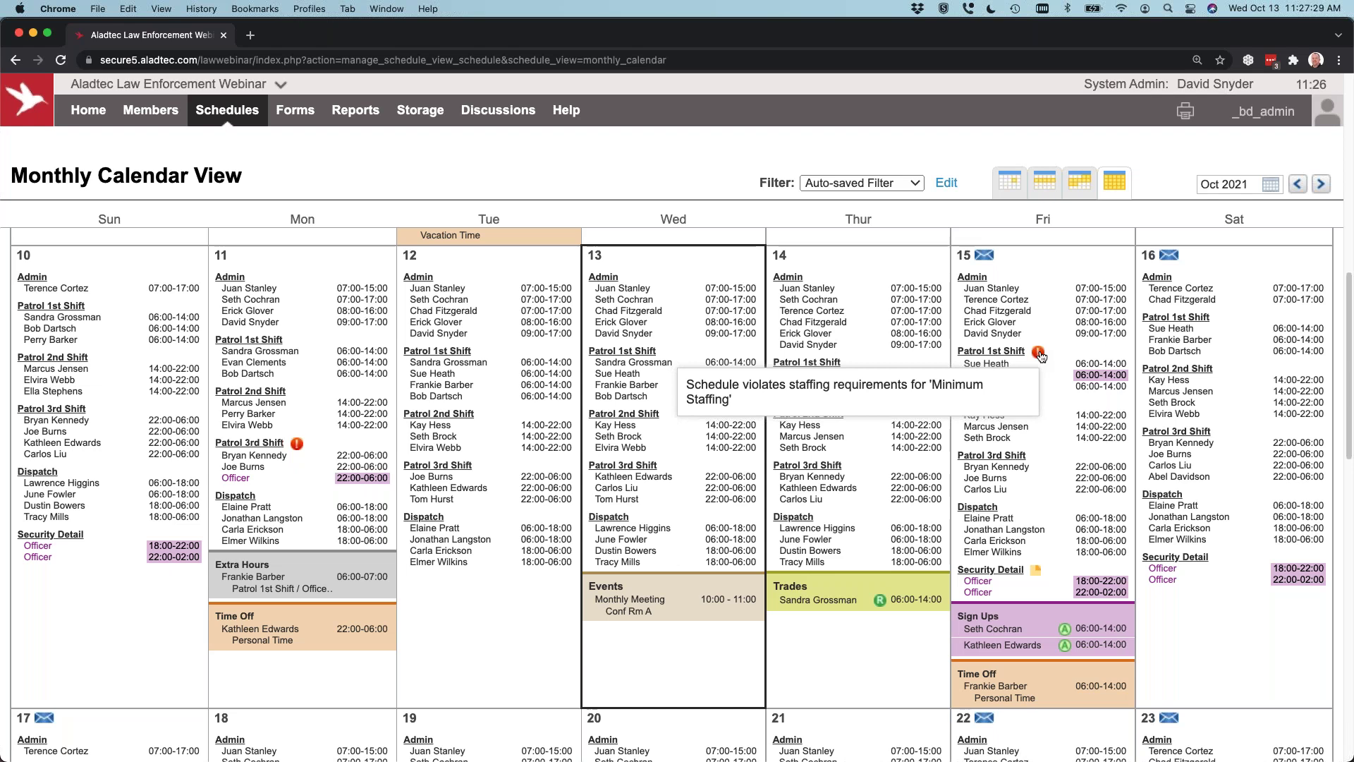
pyautogui.click(1038, 353)
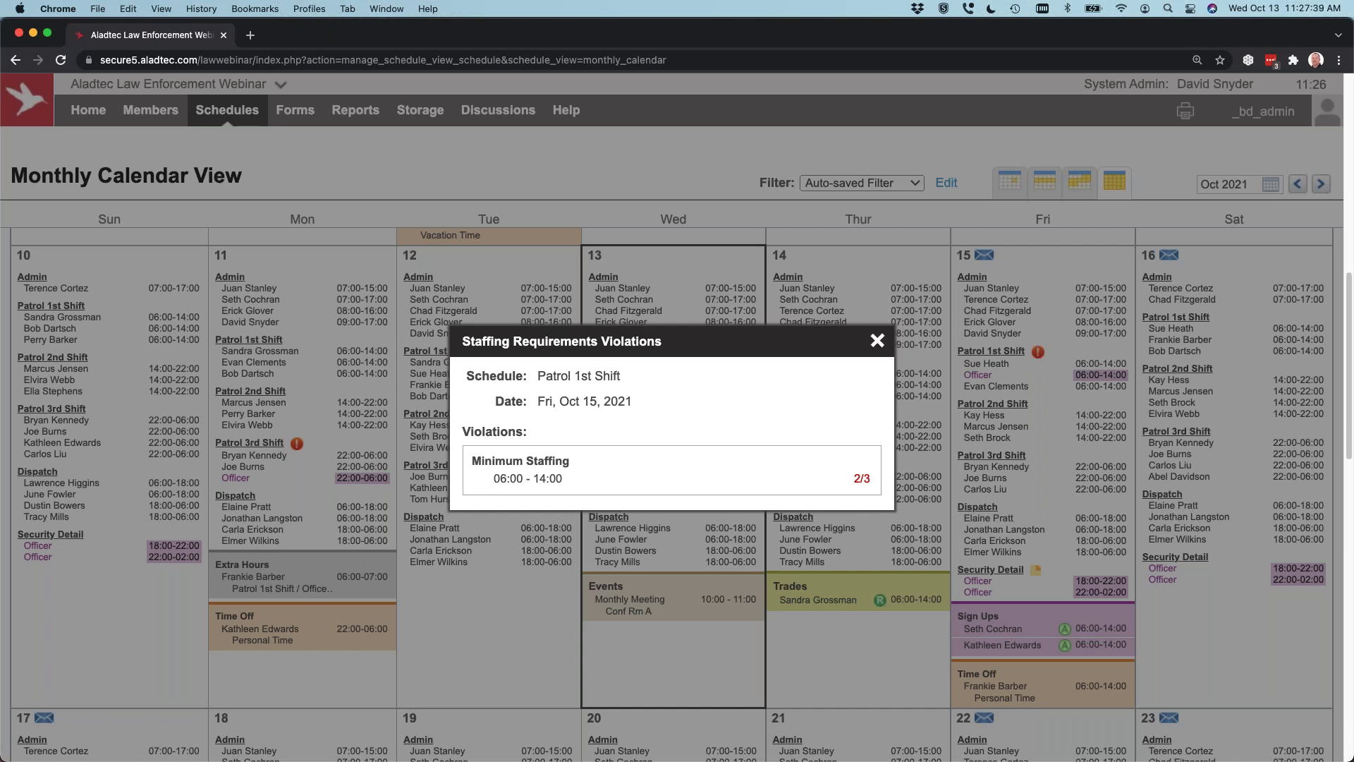
pyautogui.click(878, 341)
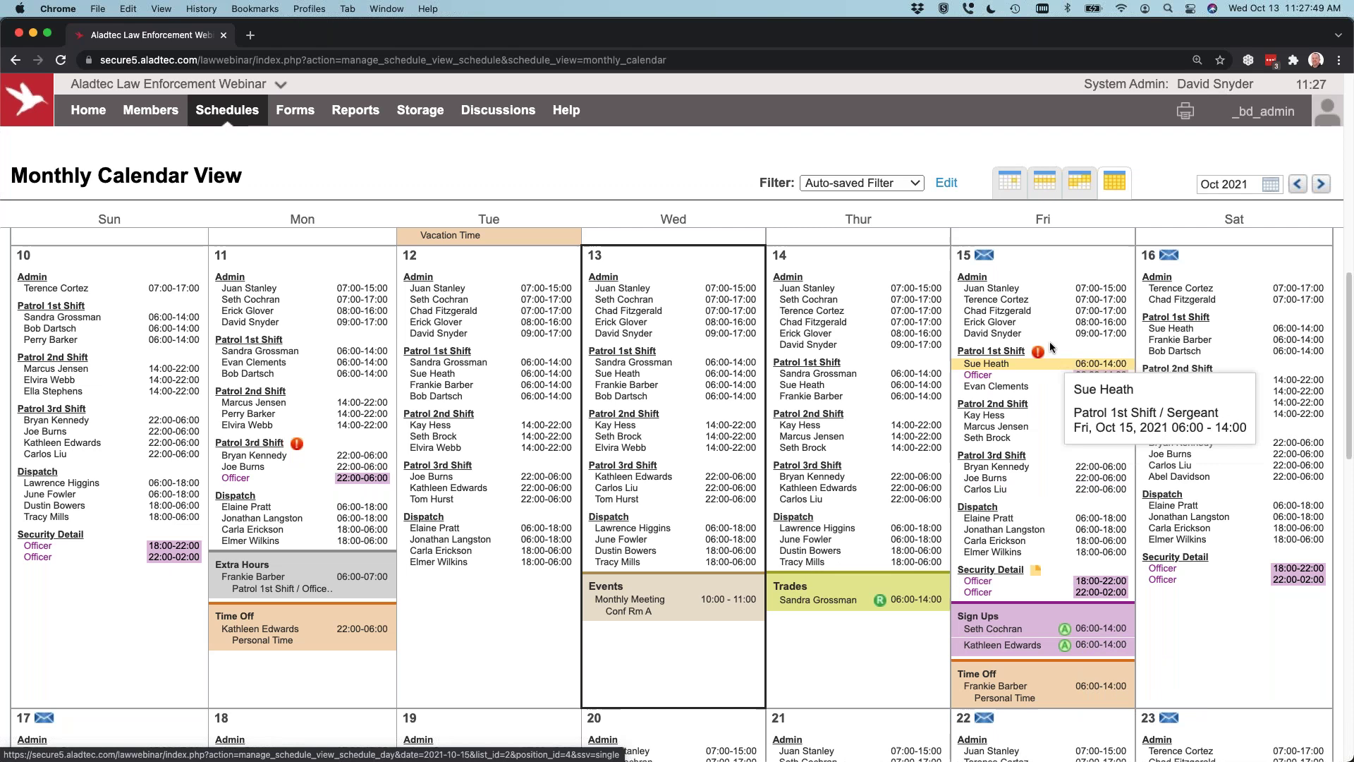
# Step: Start a coverage alert for Patrol 1st Shift on October 15 and enter the note "this is for OTasz.zszsvddsz"
pyautogui.moveTo(1039, 353)
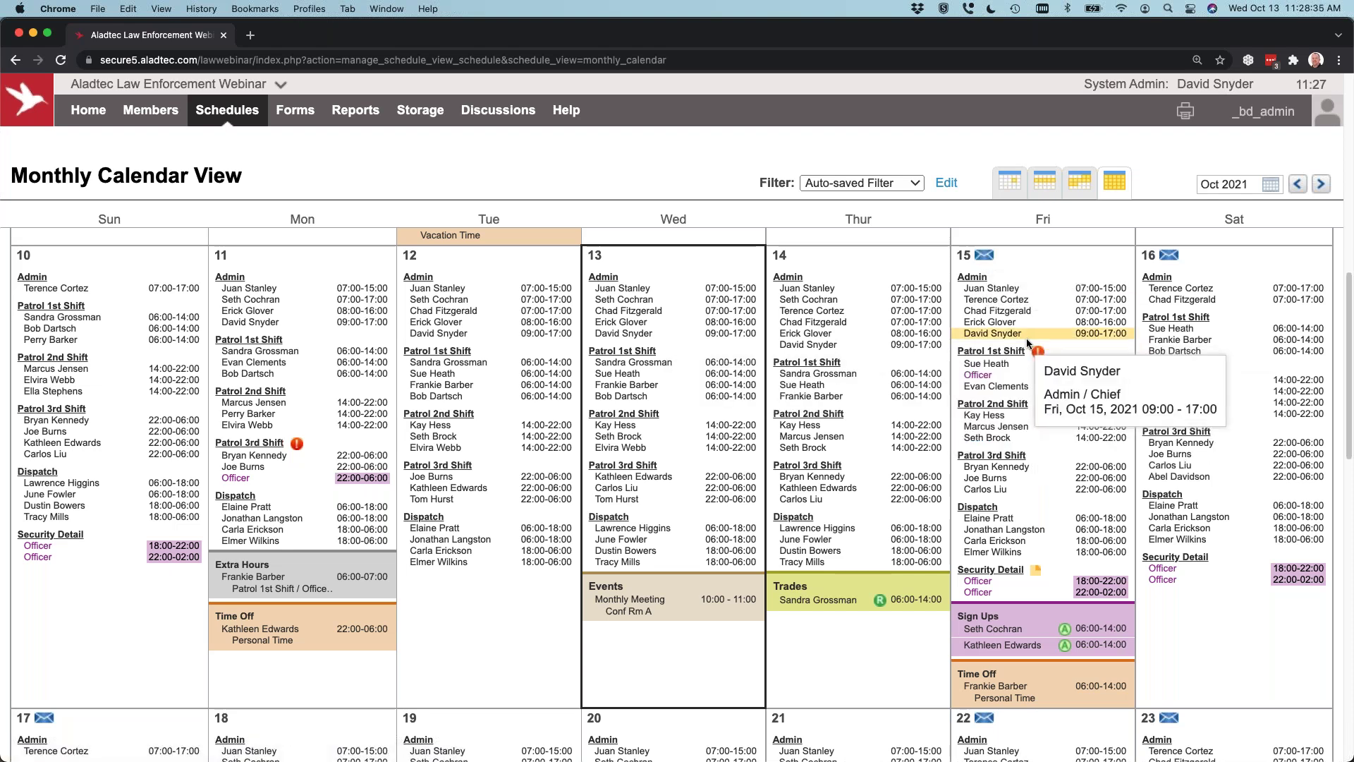
pyautogui.click(1005, 352)
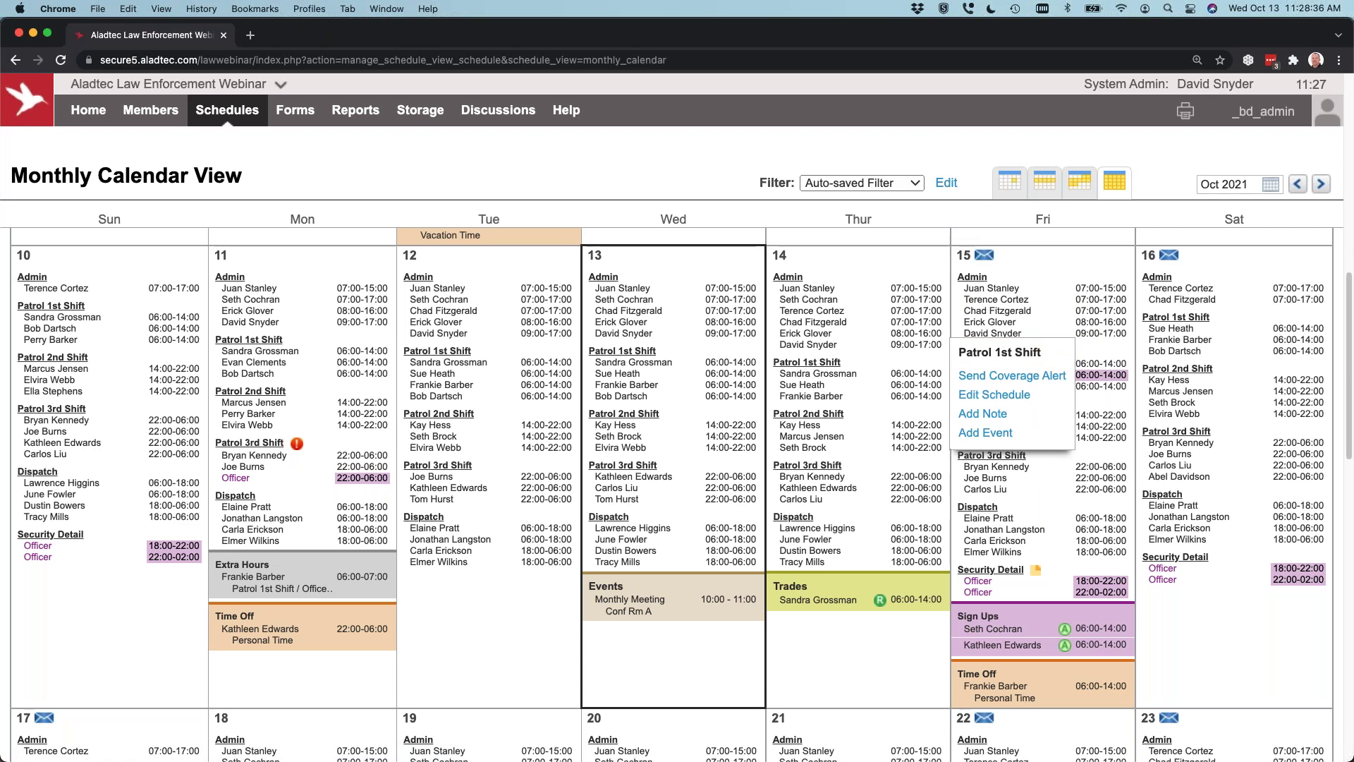
pyautogui.click(994, 395)
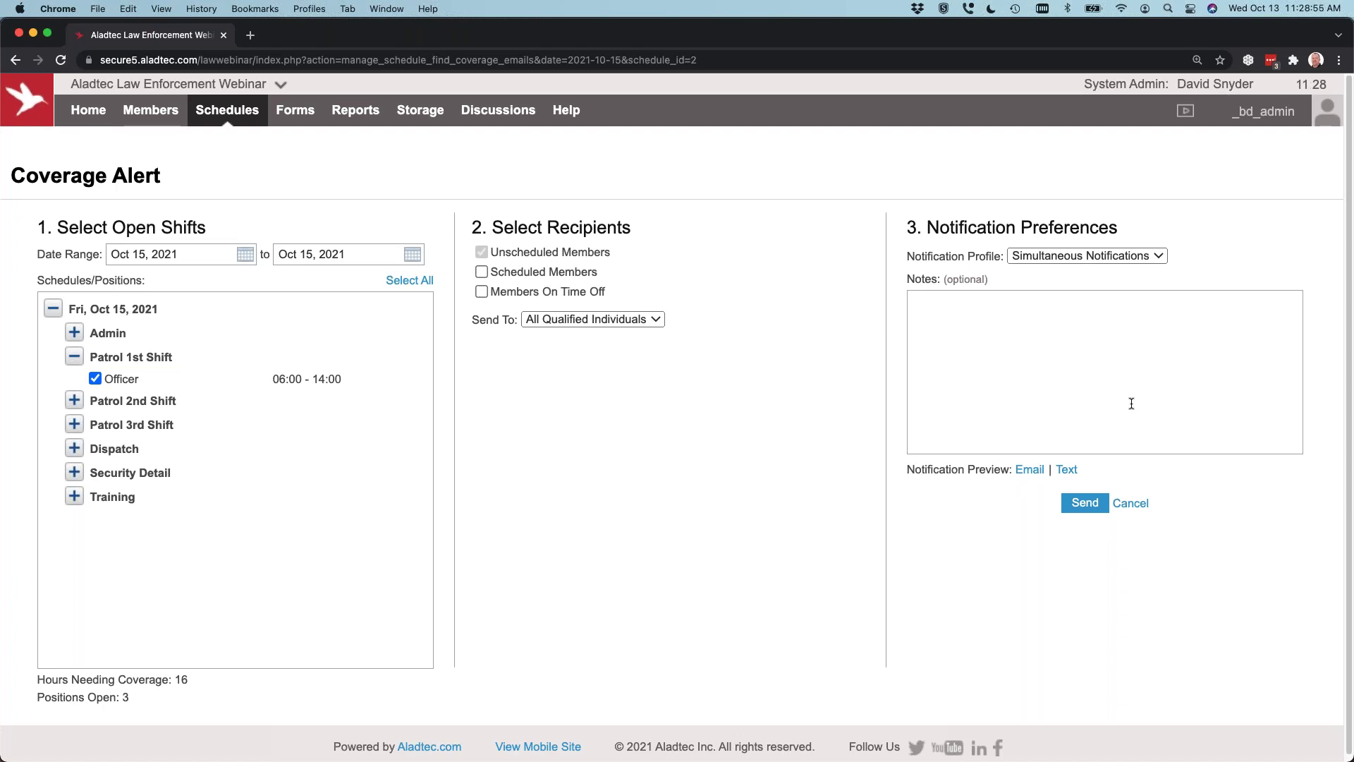
pyautogui.click(1012, 341)
pyautogui.write('this is for OTasz.zszsvddsz')
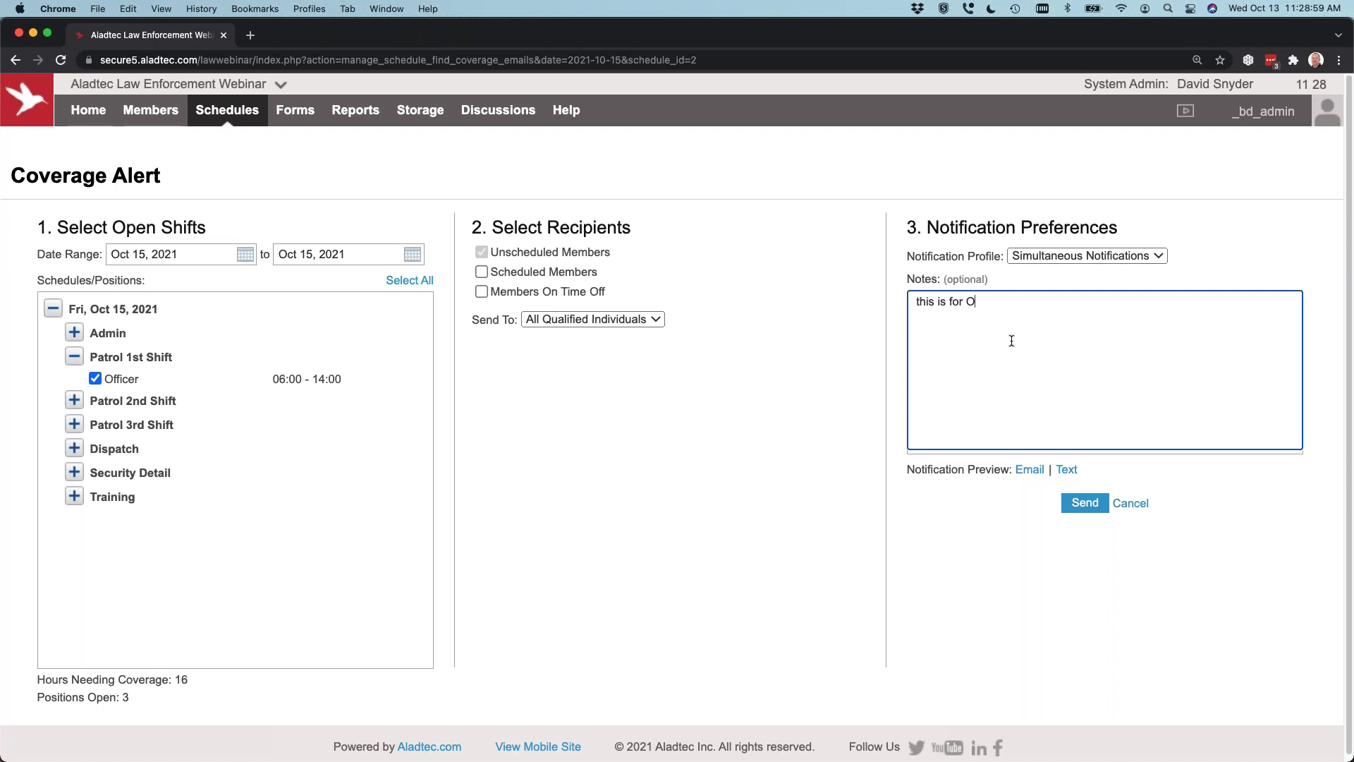
# Step: Preview the coverage alert's email notification, highlight its sign-up link, and close the preview
pyautogui.click(1030, 470)
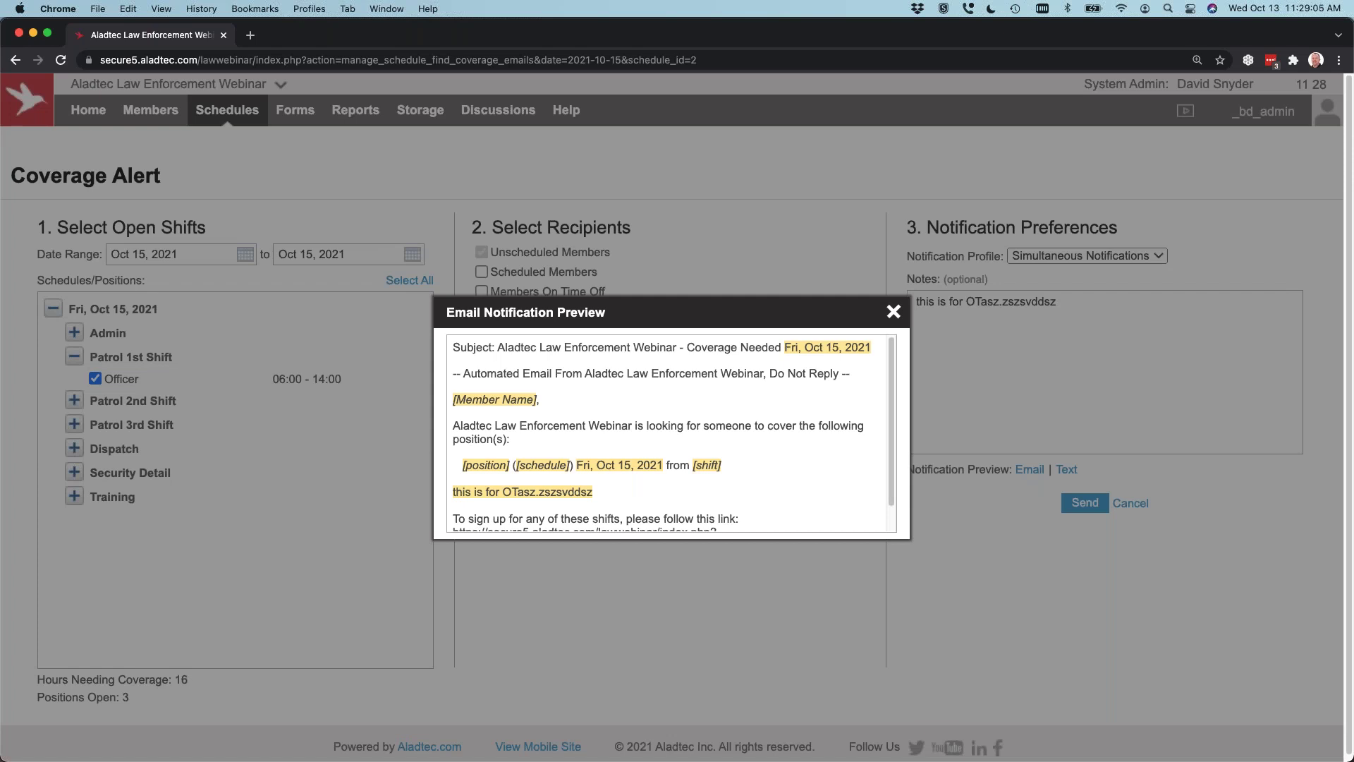
pyautogui.scroll(-2, 715, 515)
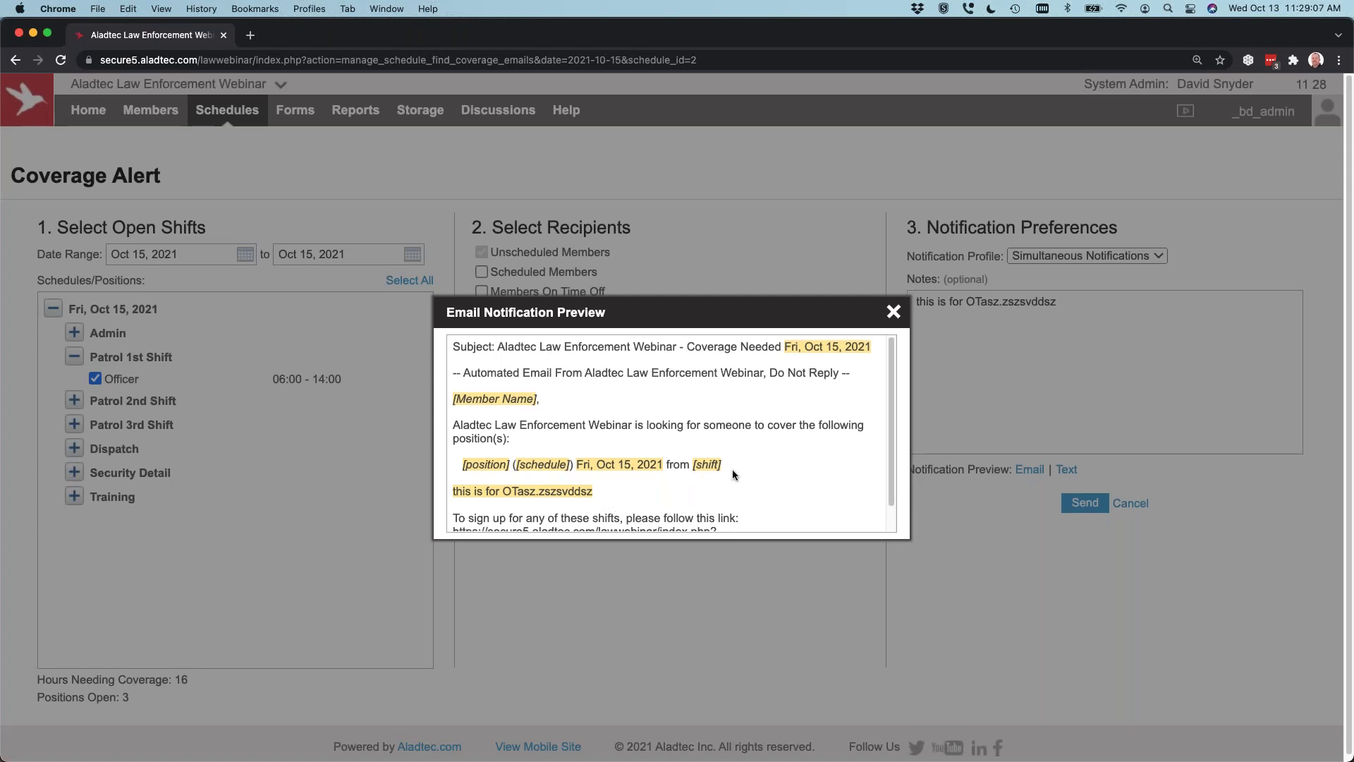
pyautogui.moveTo(768, 523)
pyautogui.mouseDown()
pyautogui.moveTo(428, 514)
pyautogui.moveTo(775, 529)
pyautogui.mouseUp()
pyautogui.click(437, 515)
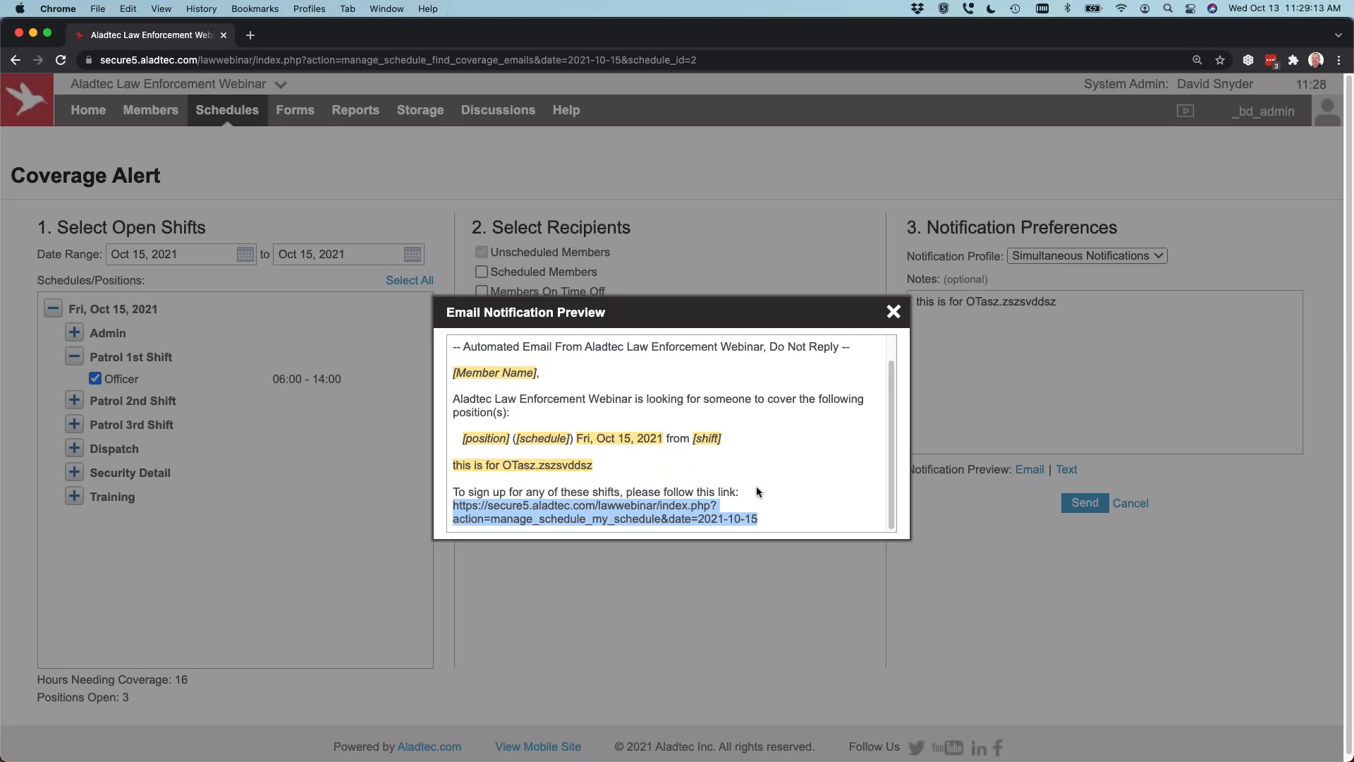
pyautogui.click(892, 311)
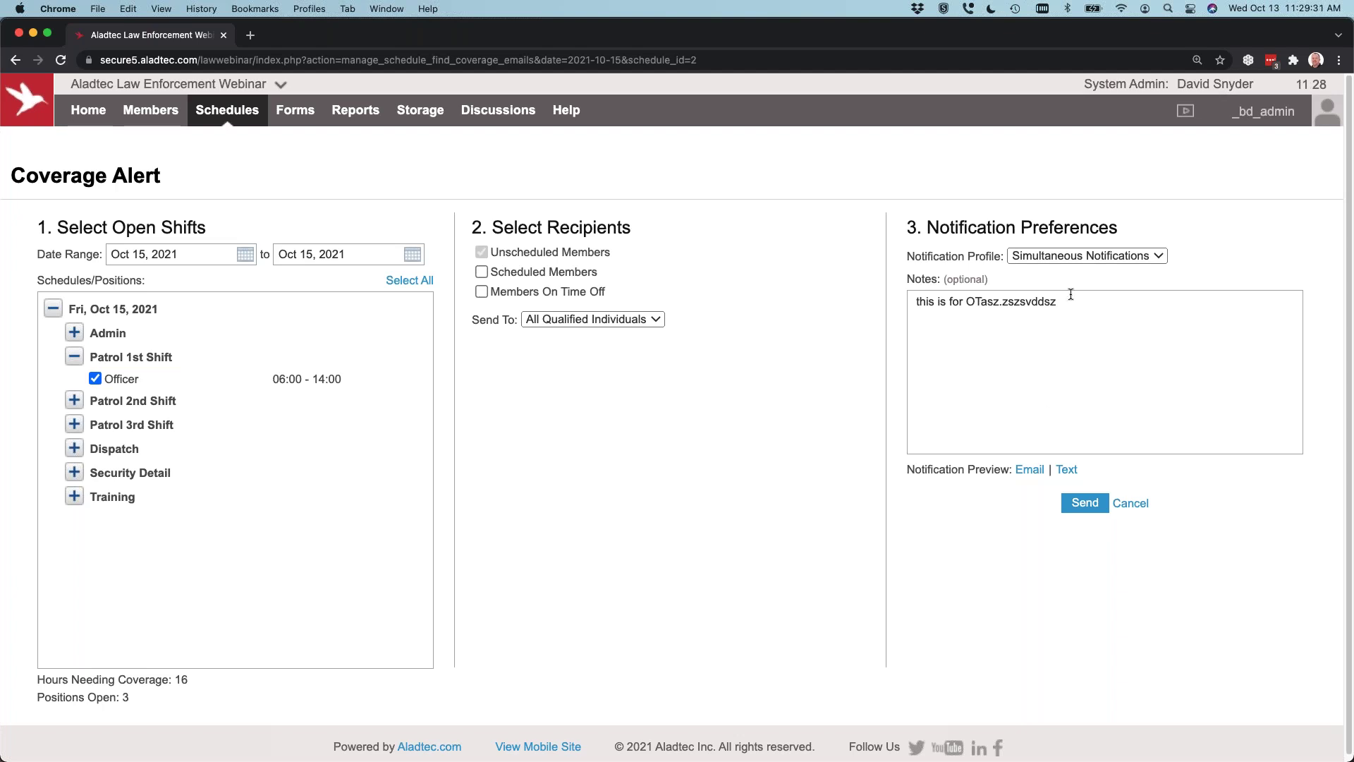
# Step: Look through the coverage alert's notification profile options and keep Simultaneous Notifications
pyautogui.click(1086, 258)
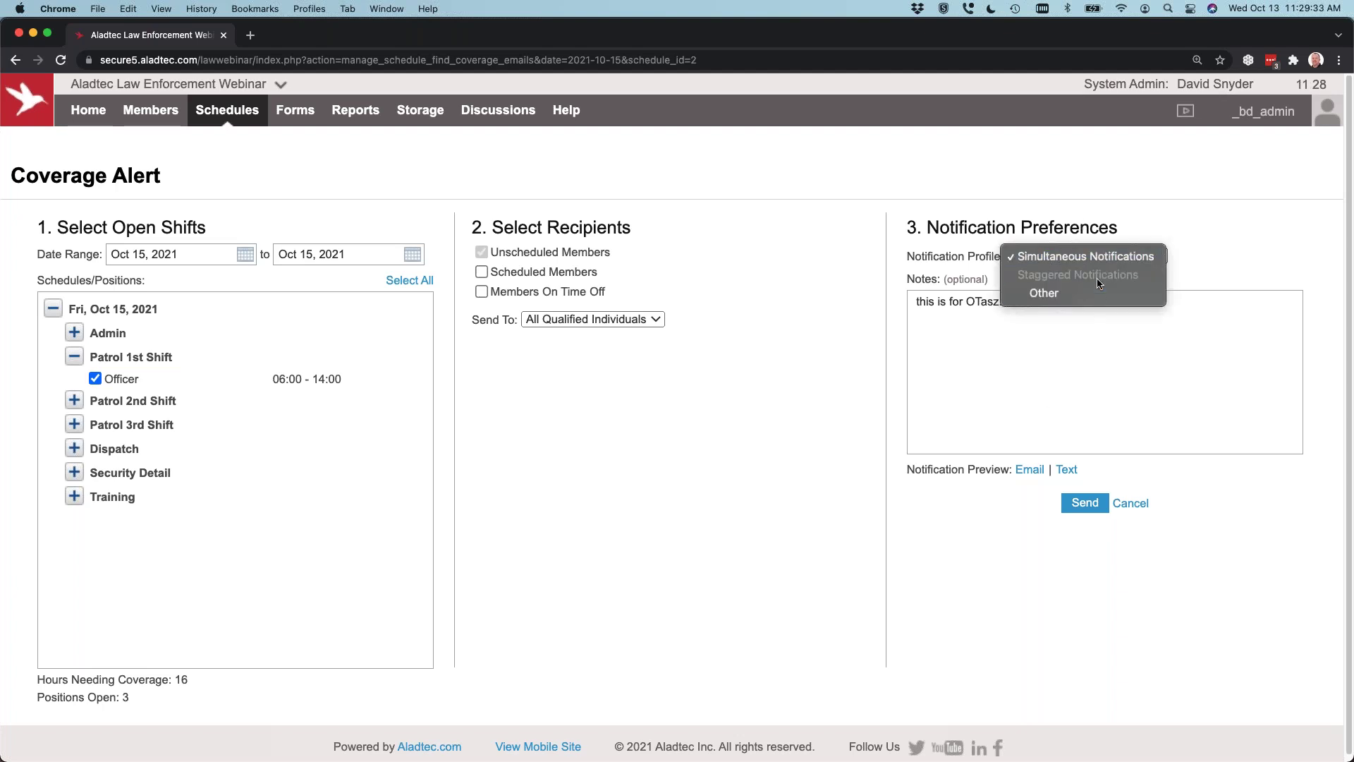
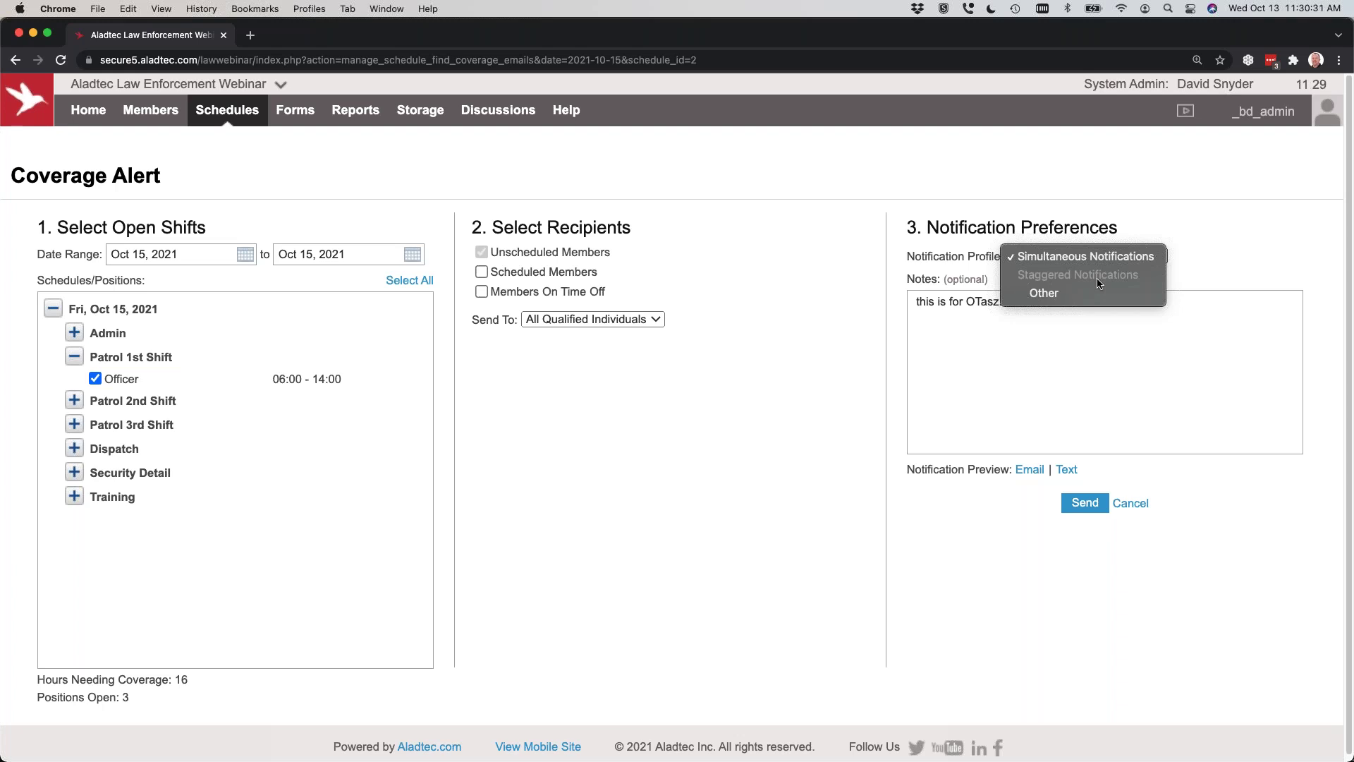
pyautogui.click(1081, 257)
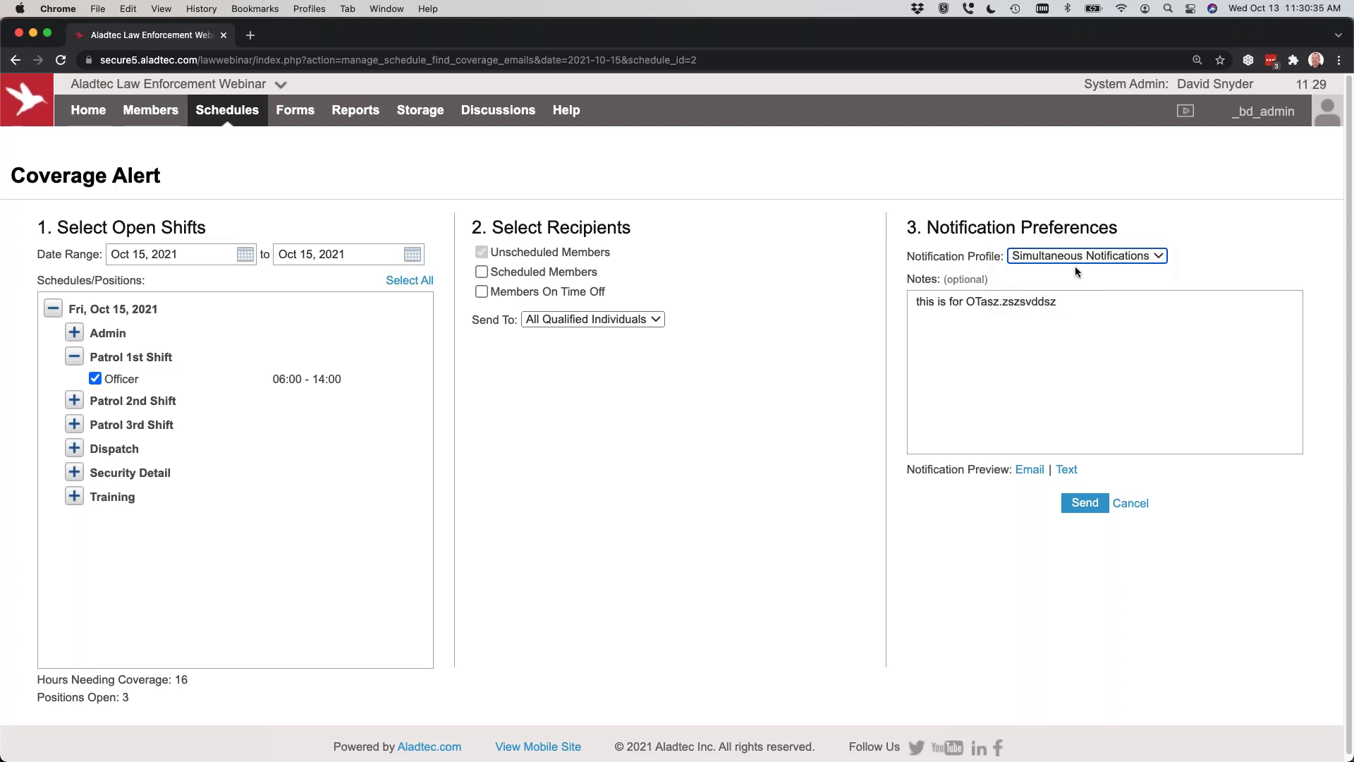
pyautogui.click(697, 430)
# Step: Leave the coverage alert unsent, return to the monthly schedule, and view the week of October 10 to 16
pyautogui.moveTo(227, 113)
pyautogui.click(249, 148)
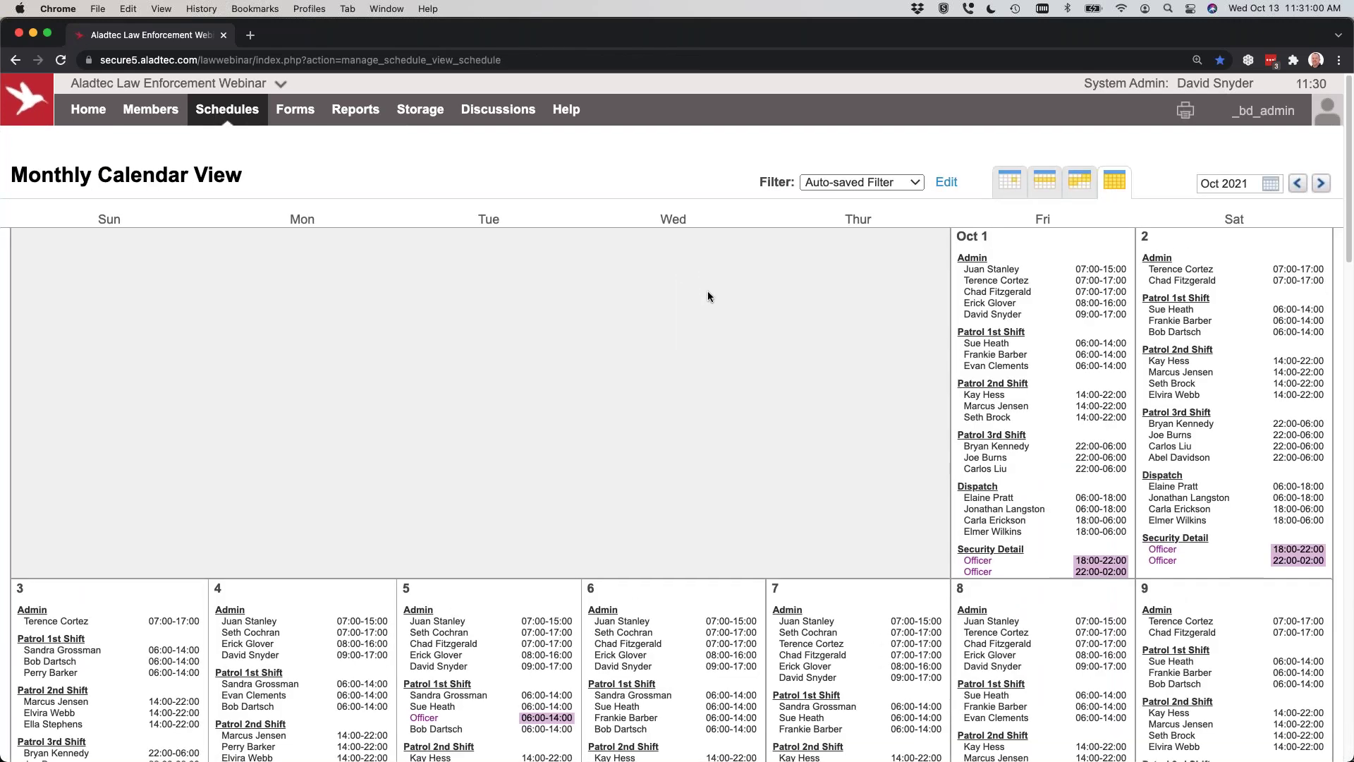
pyautogui.scroll(-8, 708, 291)
pyautogui.scroll(-2, 708, 290)
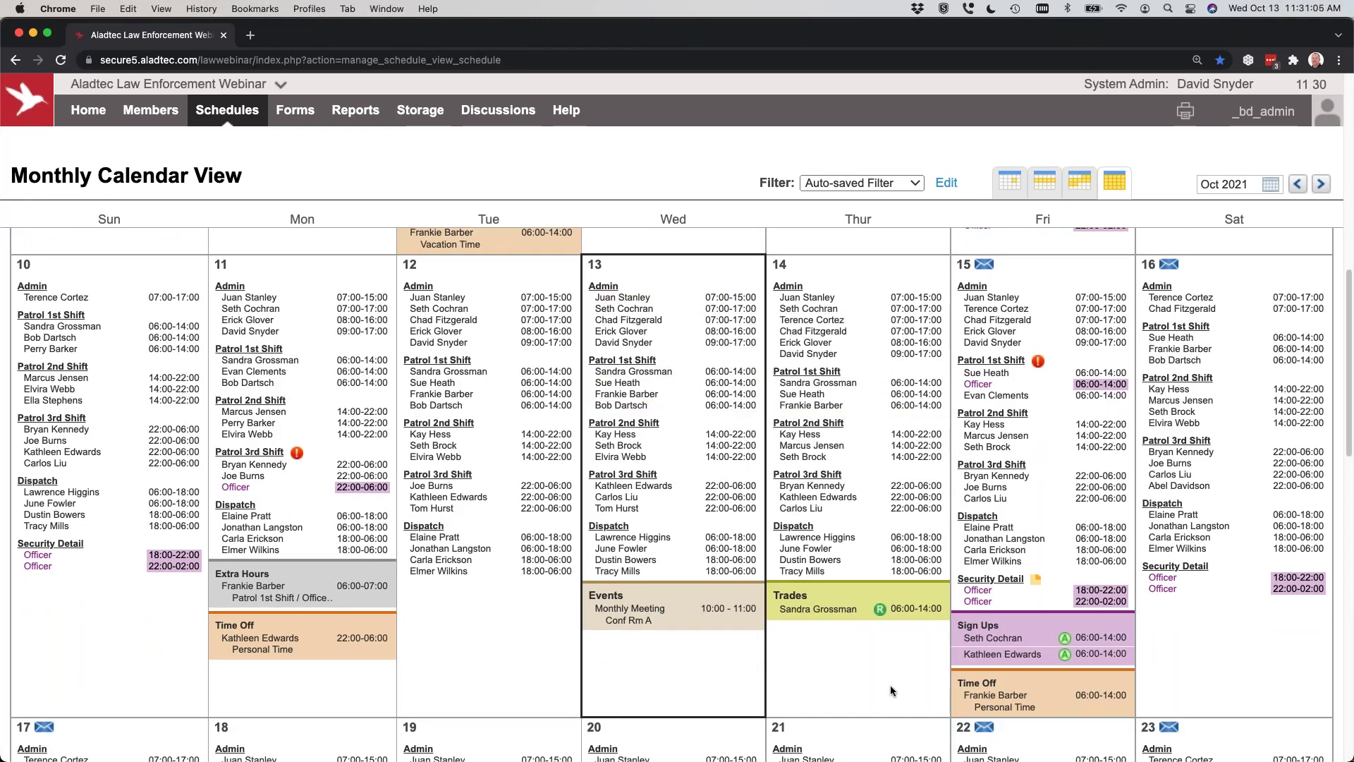
pyautogui.scroll(-1, 879, 666)
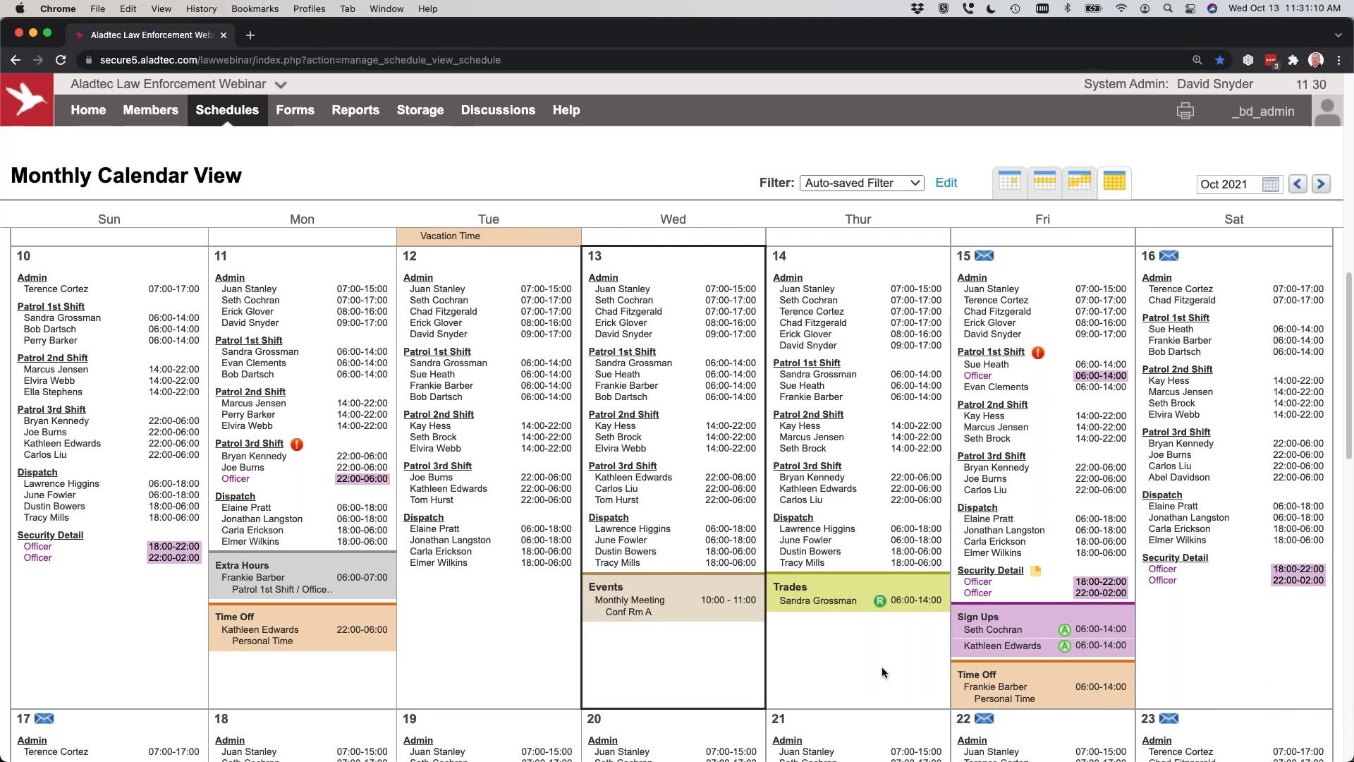
# Step: Open the Hourly Editor for October 13, 2021
pyautogui.moveTo(227, 111)
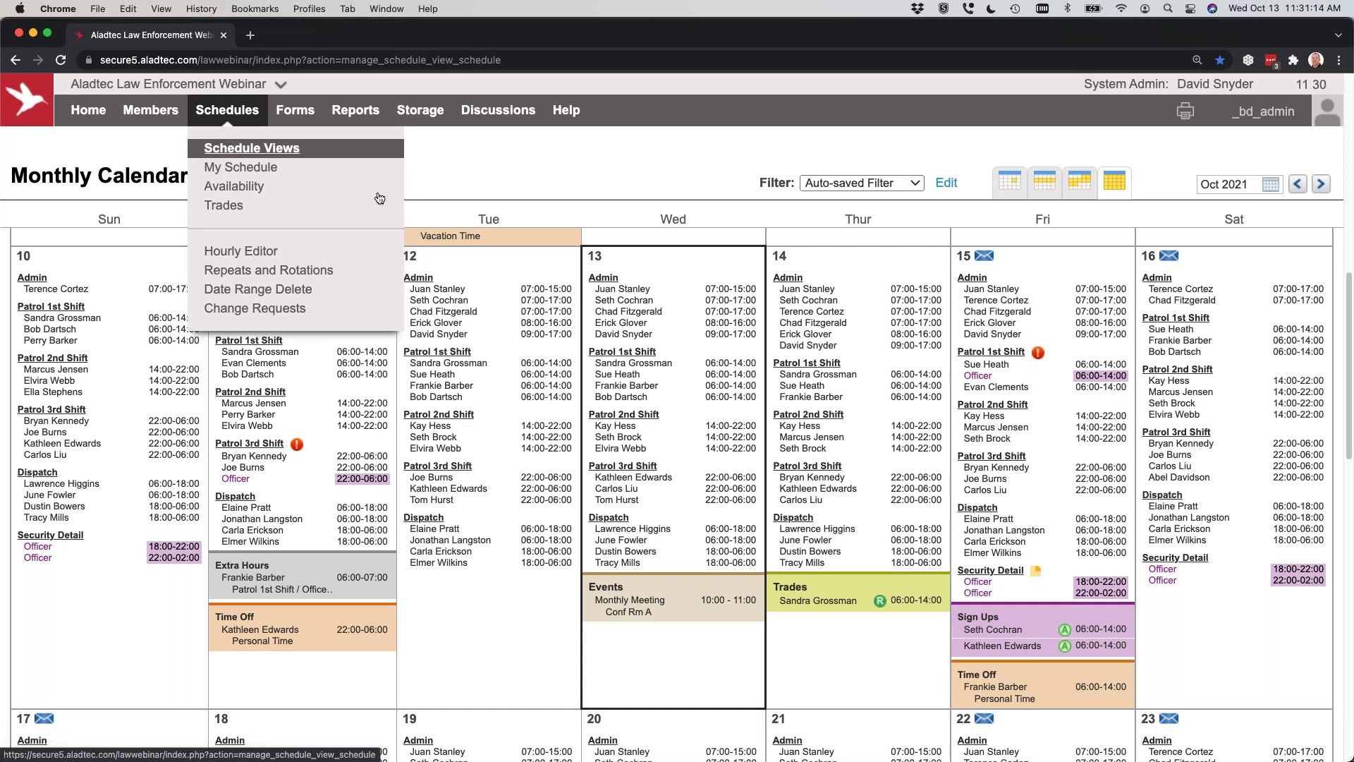
pyautogui.click(212, 242)
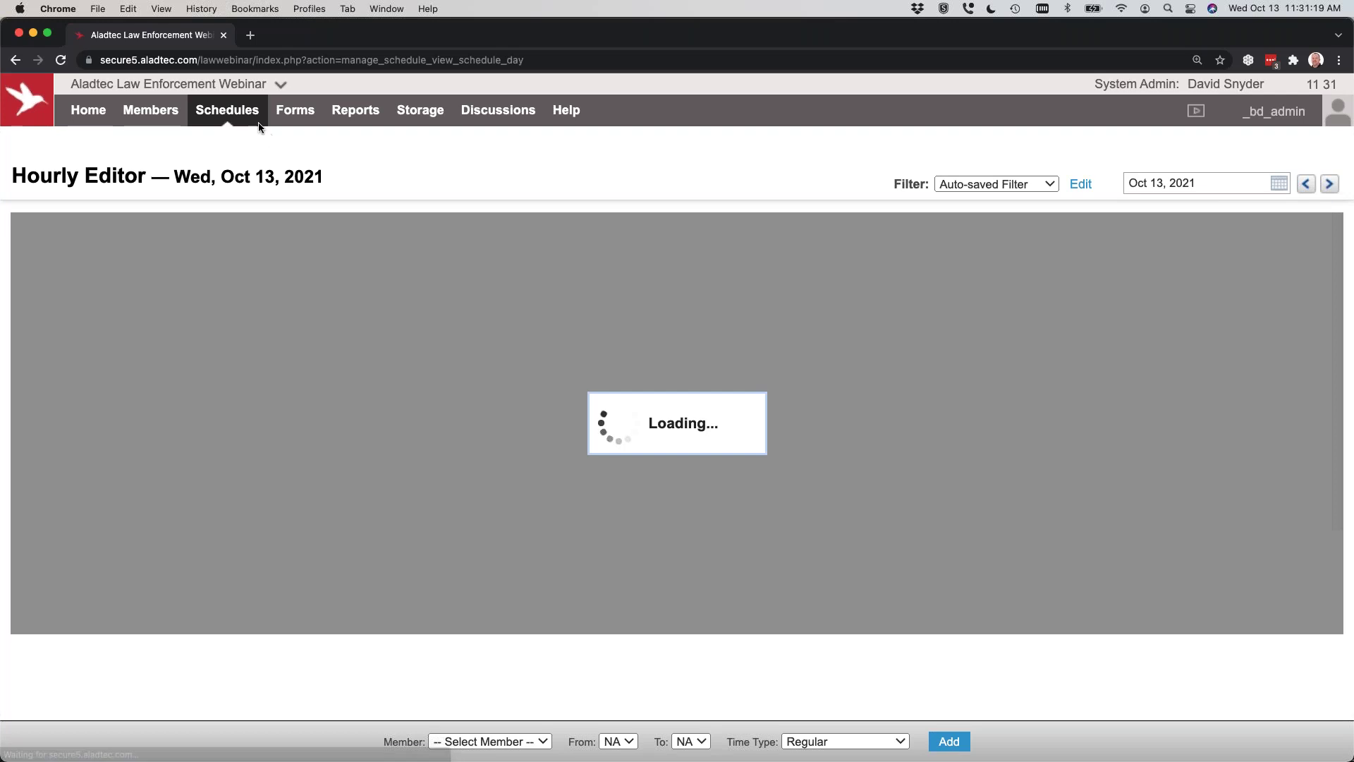
pyautogui.moveTo(247, 122)
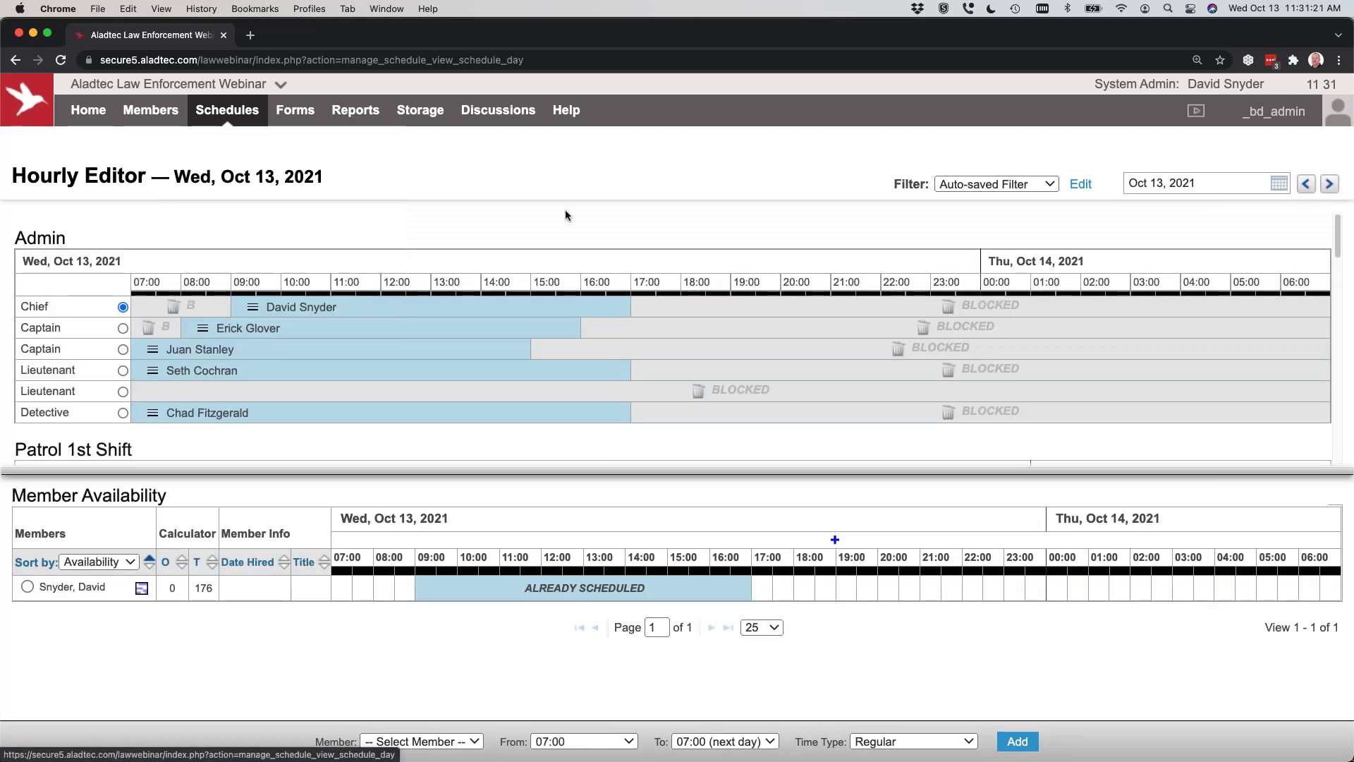
# Step: Filter the Hourly Editor to show only the Patrol 1st Shift work schedule
pyautogui.click(1081, 187)
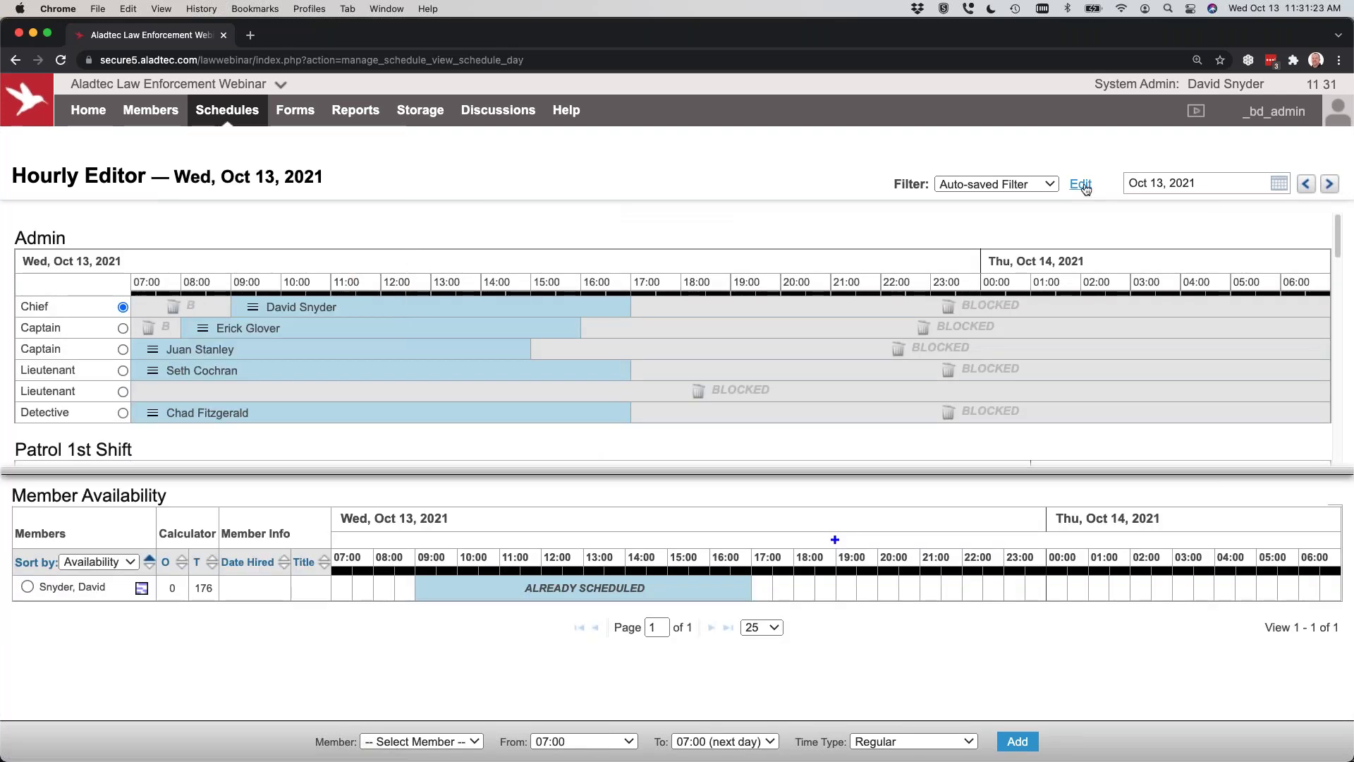
pyautogui.click(814, 219)
pyautogui.click(819, 270)
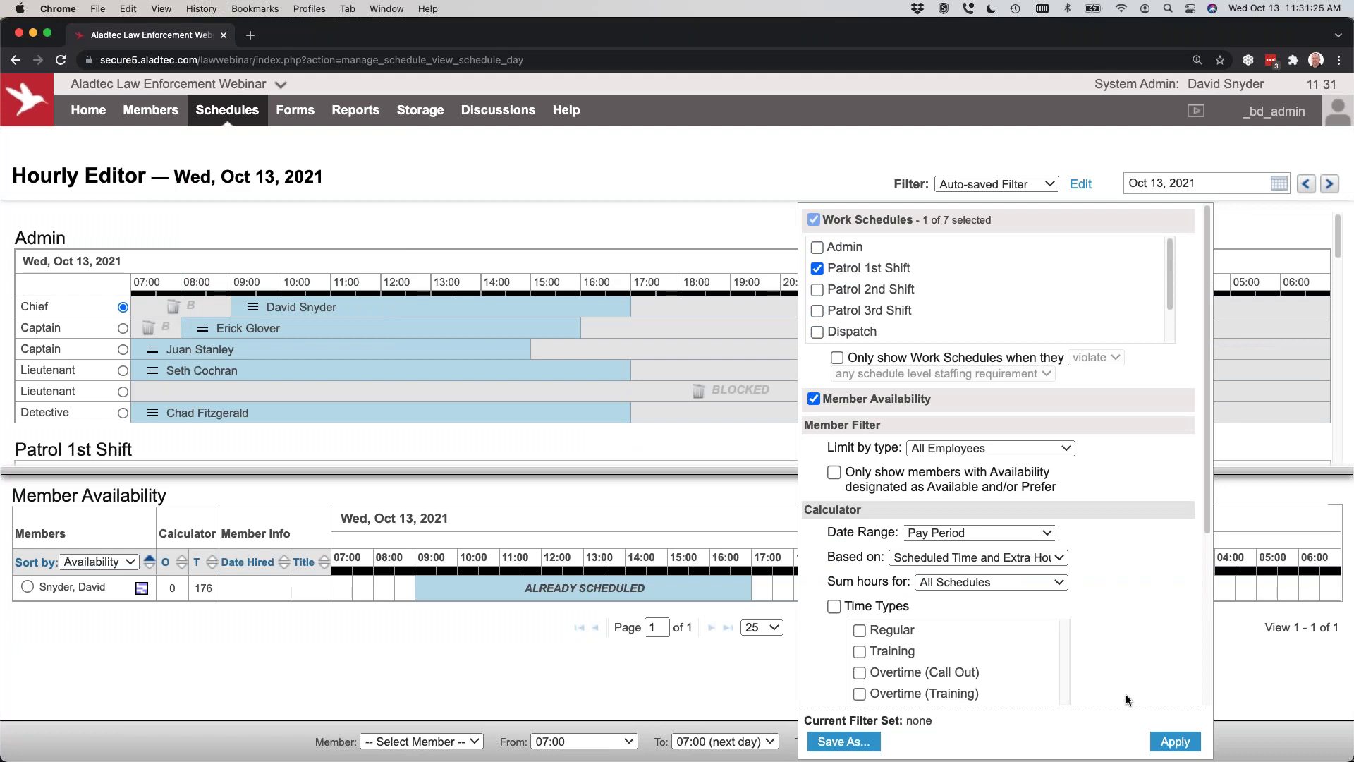
pyautogui.rightClick(1159, 727)
pyautogui.click(1171, 741)
pyautogui.click(1175, 742)
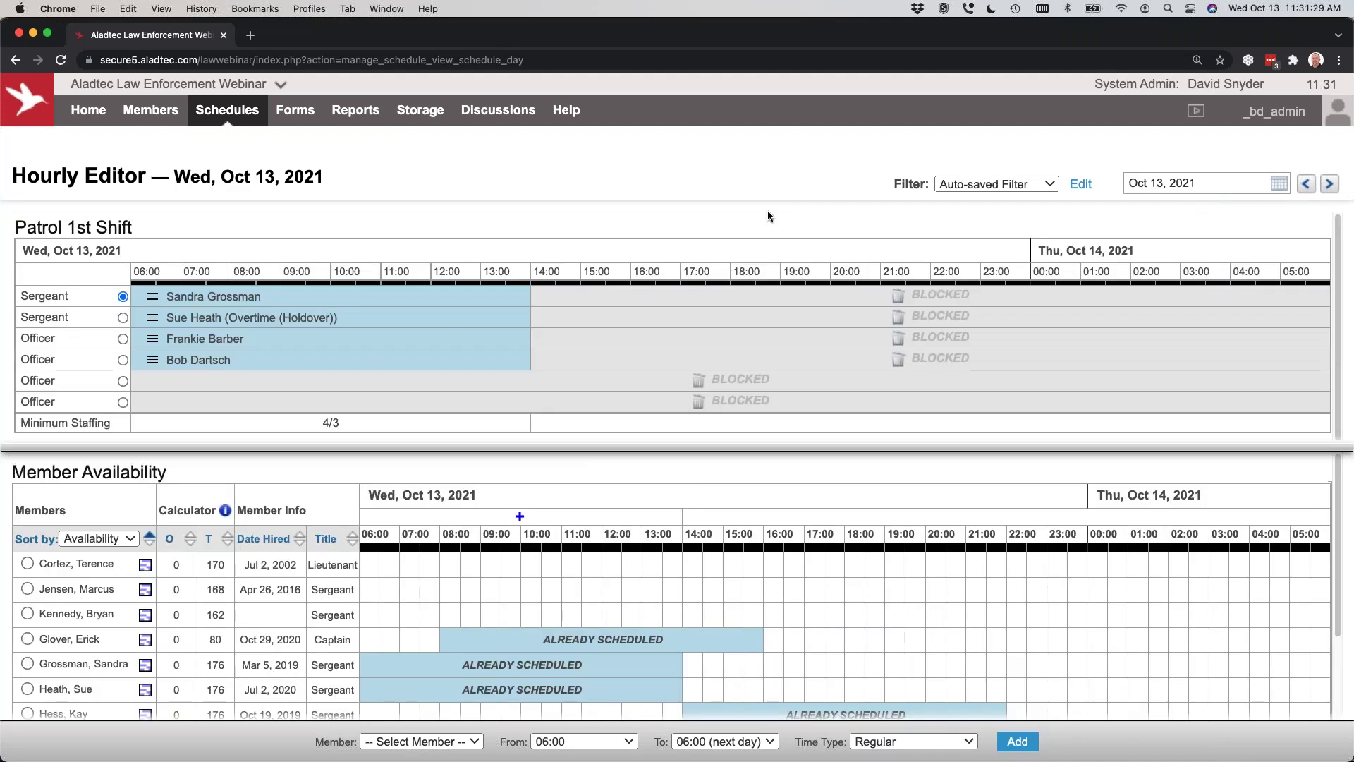
# Step: Enlarge the schedule area above Member Availability and open the monthly schedule in a separate browser tab
pyautogui.moveTo(714, 448); pyautogui.dragTo(714, 456)
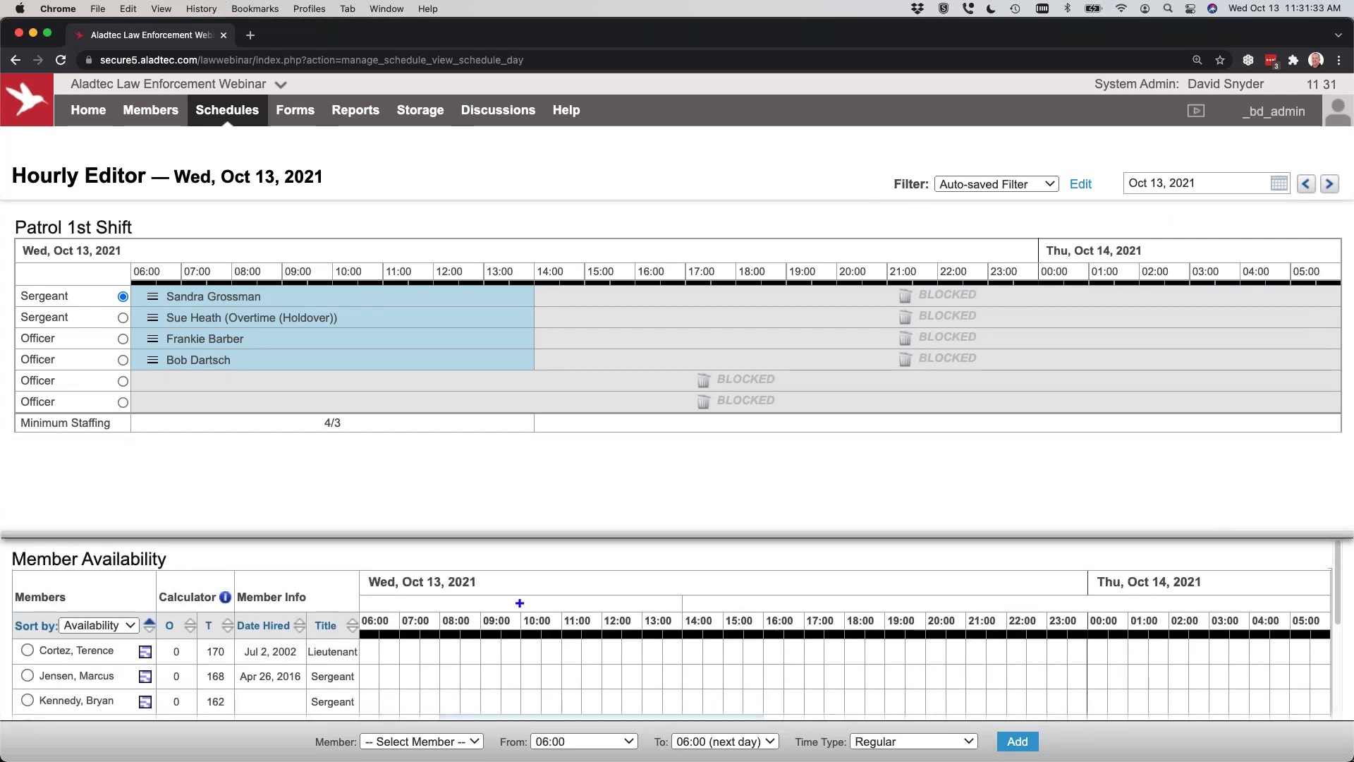
pyautogui.moveTo(227, 112)
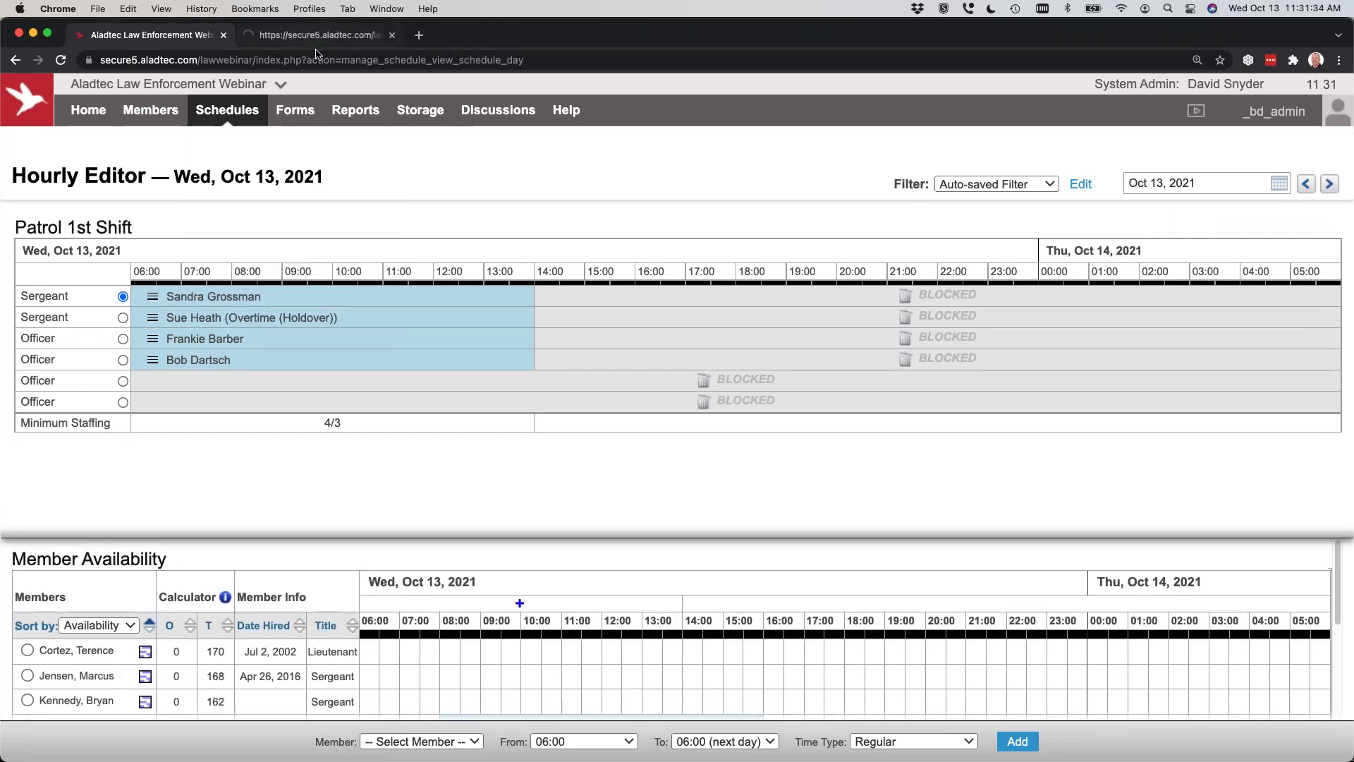
pyautogui.click(304, 38)
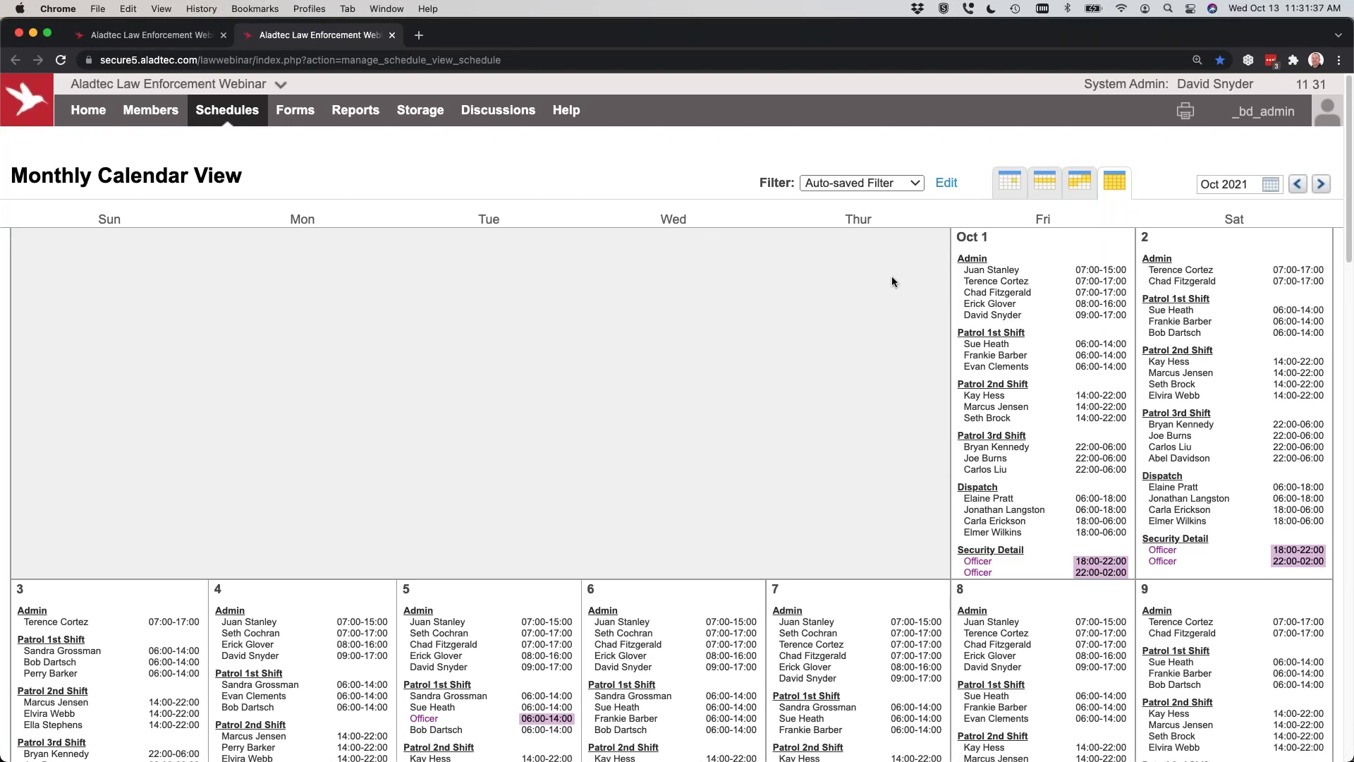
# Step: Filter the monthly calendar to the Patrol 1st, 2nd and 3rd Shift work schedules and review the remaining filter options
pyautogui.click(946, 187)
pyautogui.click(679, 218)
pyautogui.click(683, 266)
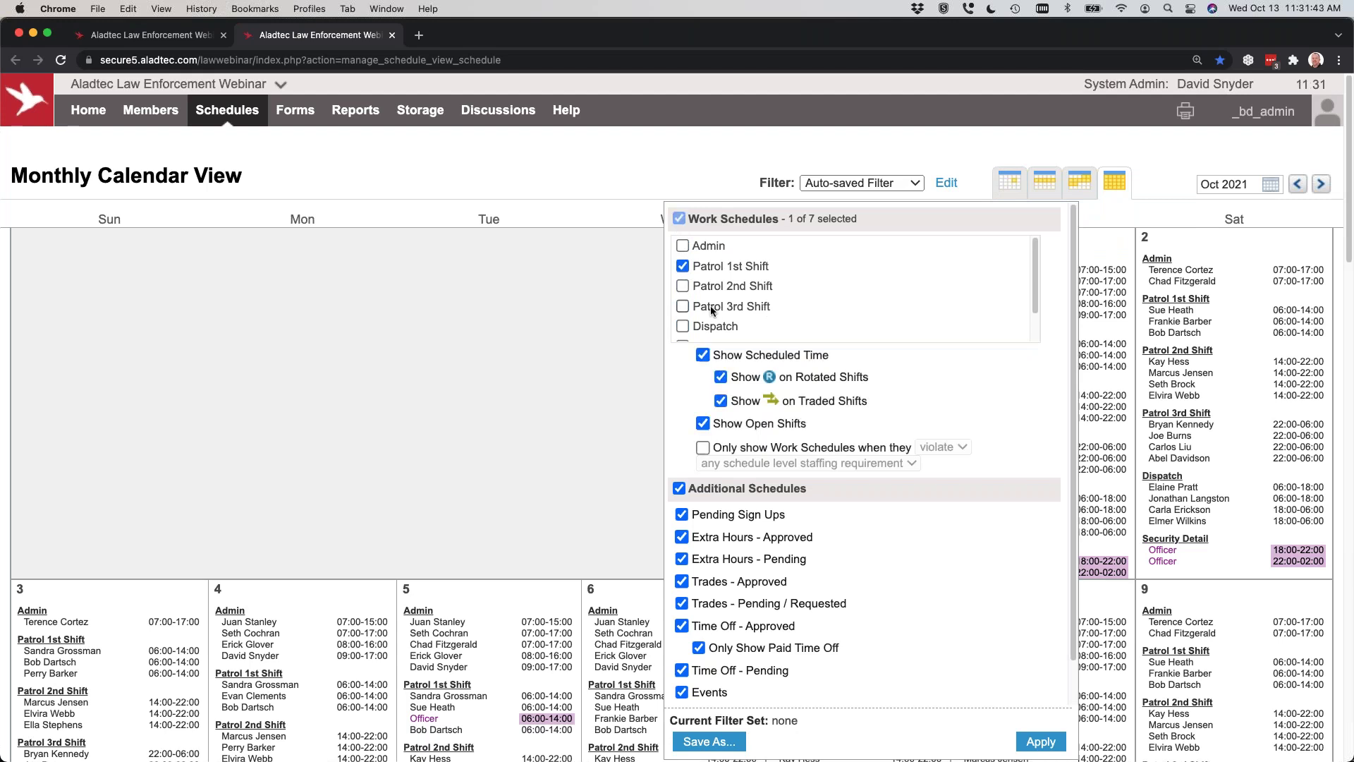
pyautogui.click(682, 285)
pyautogui.click(682, 306)
pyautogui.click(1040, 741)
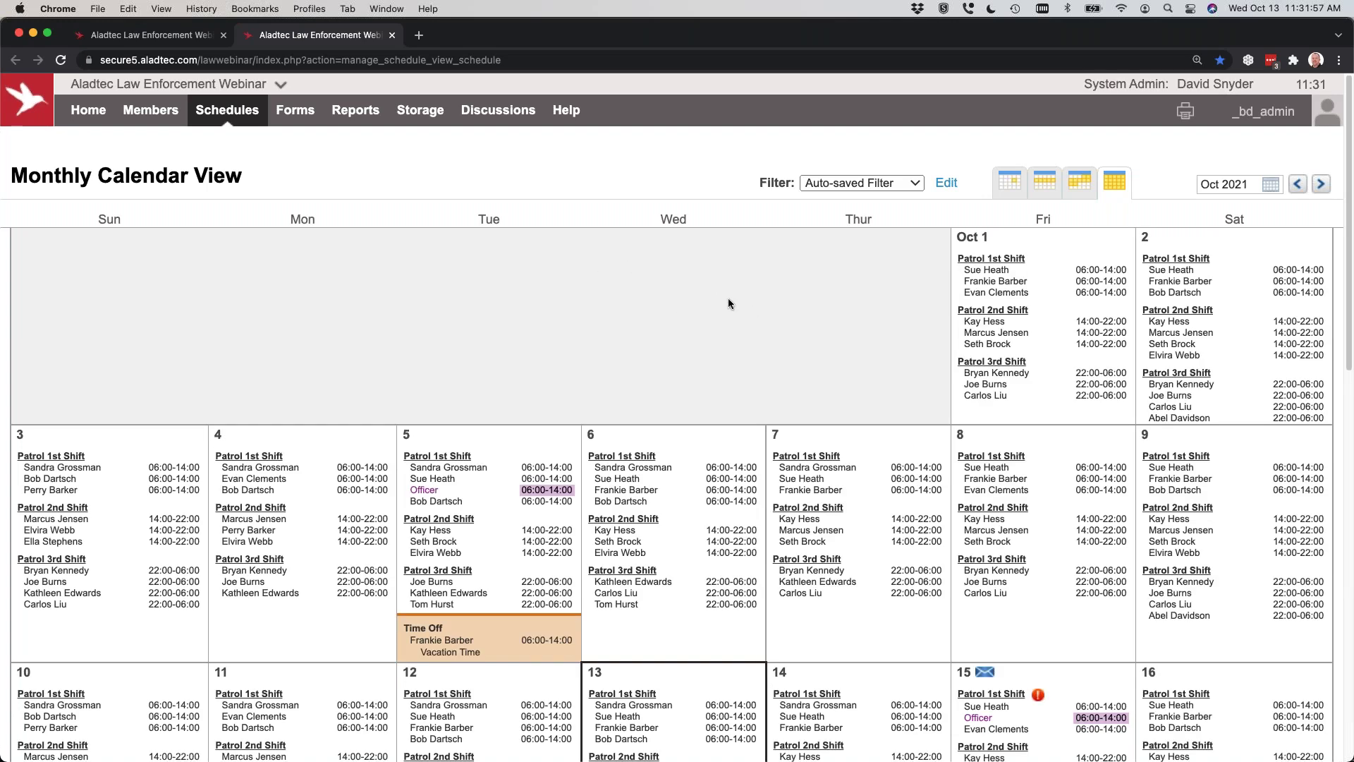
pyautogui.click(945, 183)
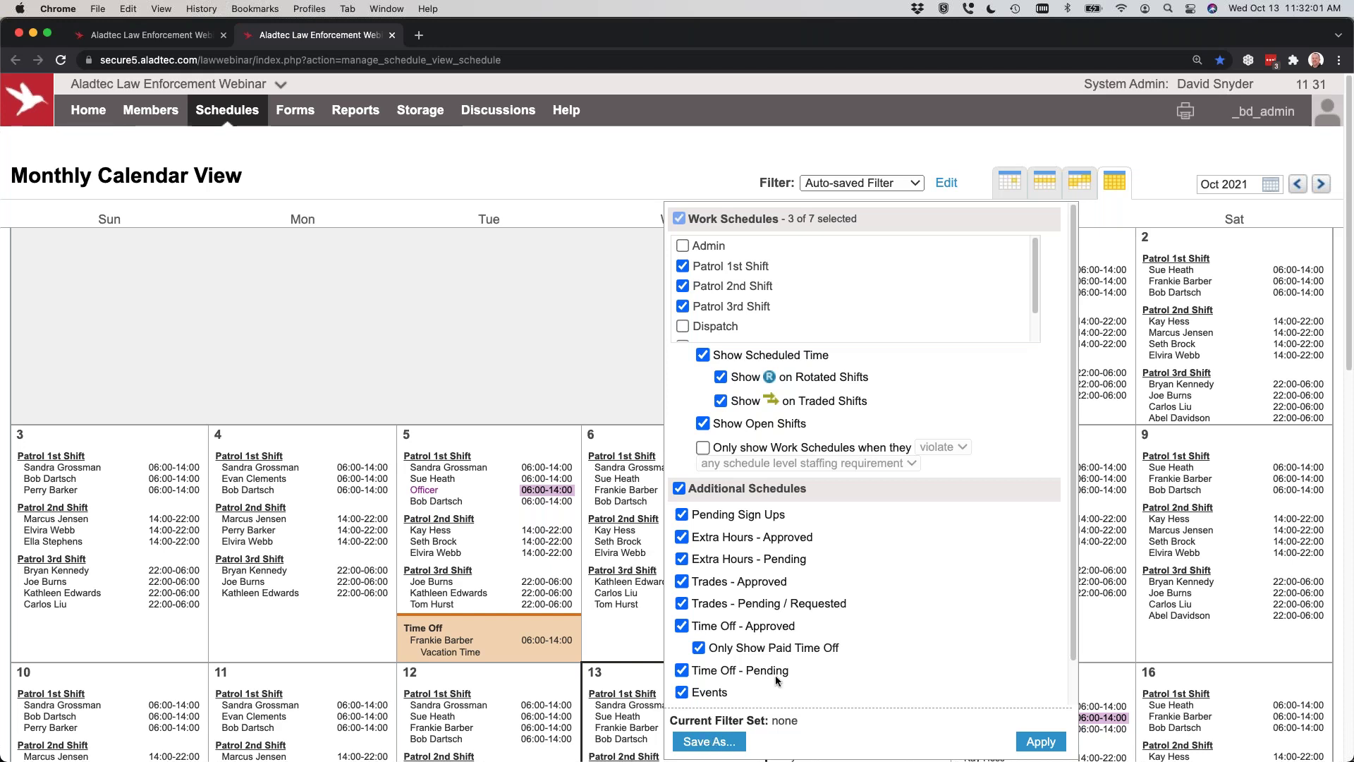
pyautogui.click(569, 316)
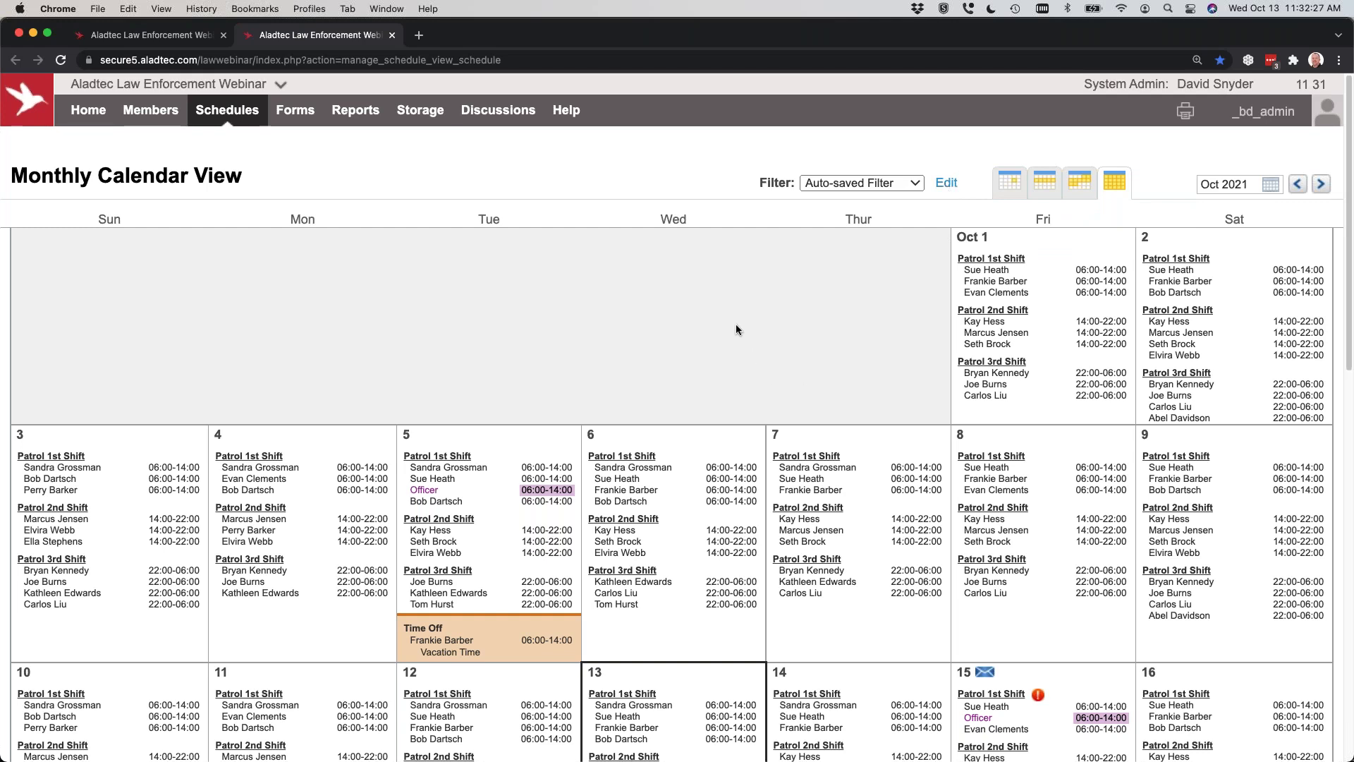
# Step: Return to the Hourly Editor and load October 15, 2021
pyautogui.hotkey('ctrl', 'shift', 'Tab')
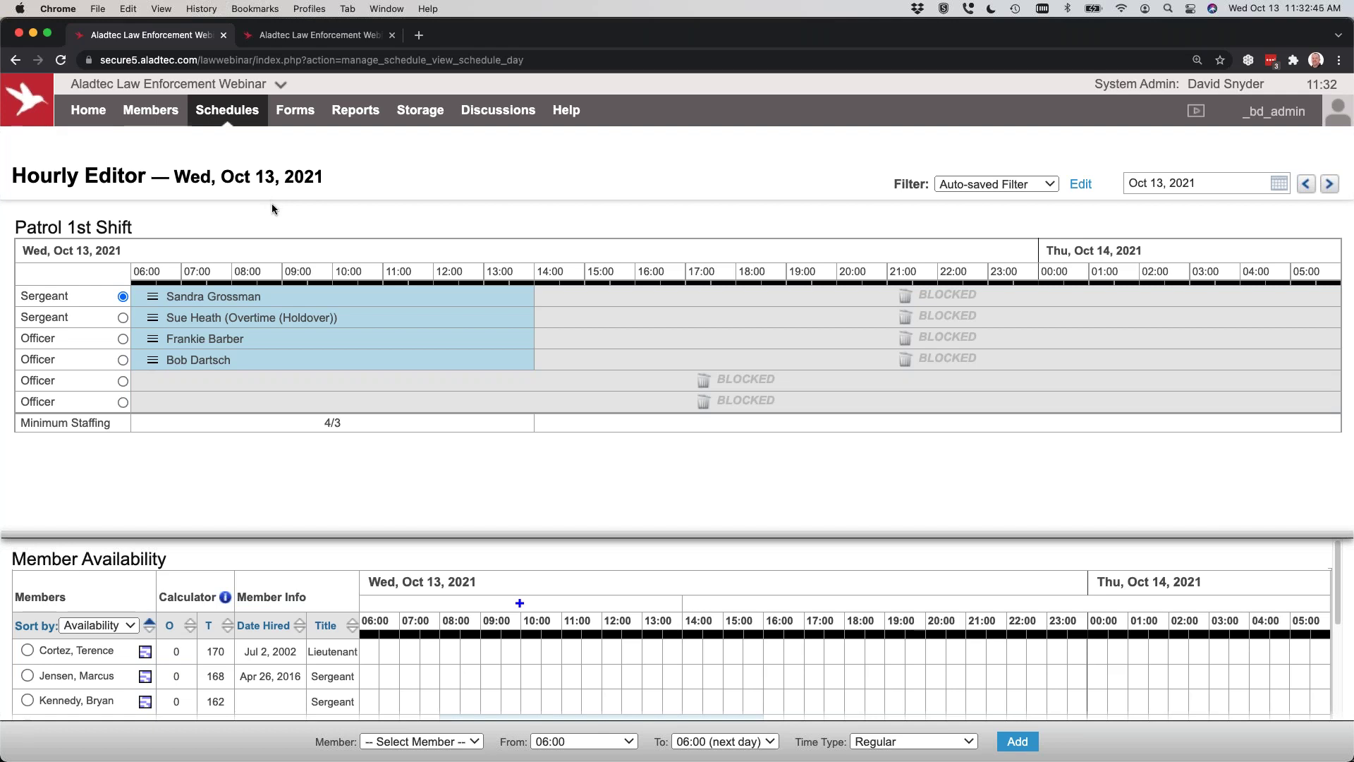
pyautogui.click(1183, 185)
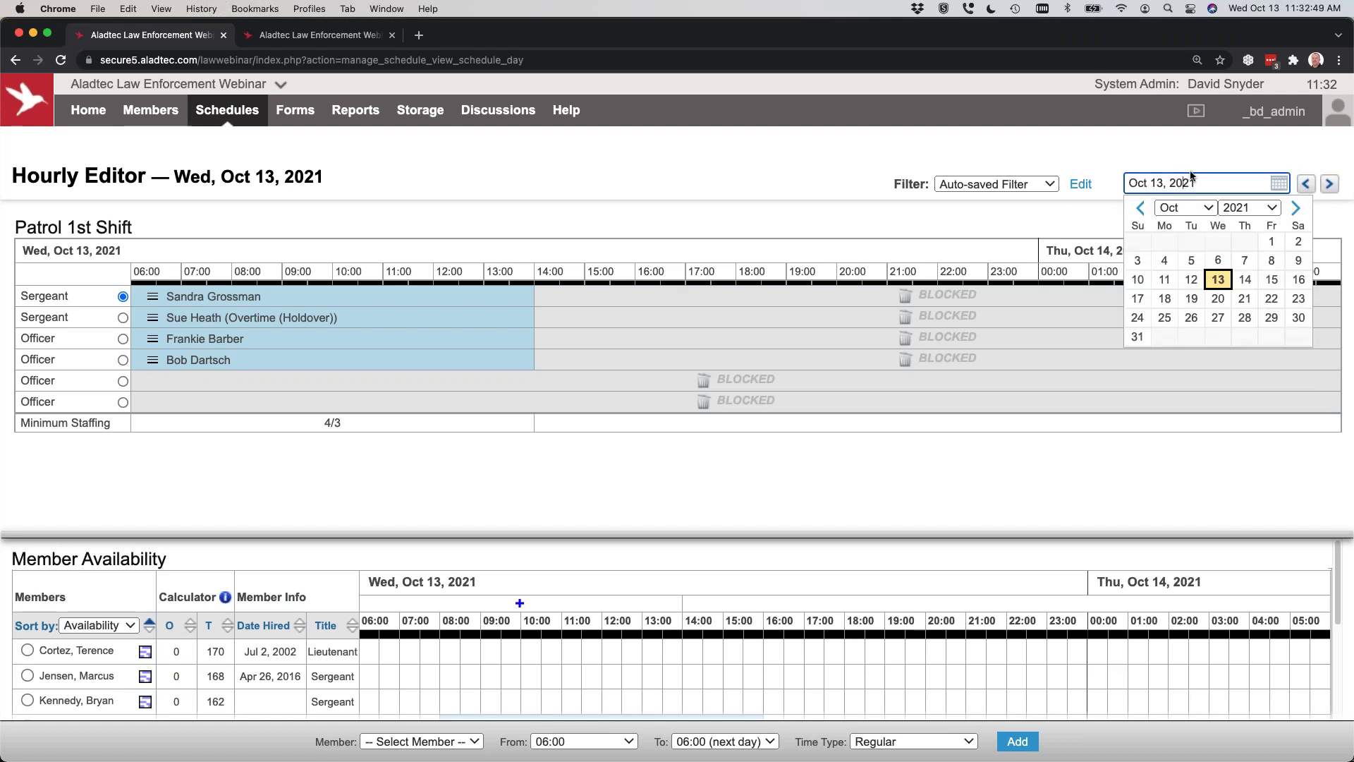
pyautogui.click(1273, 280)
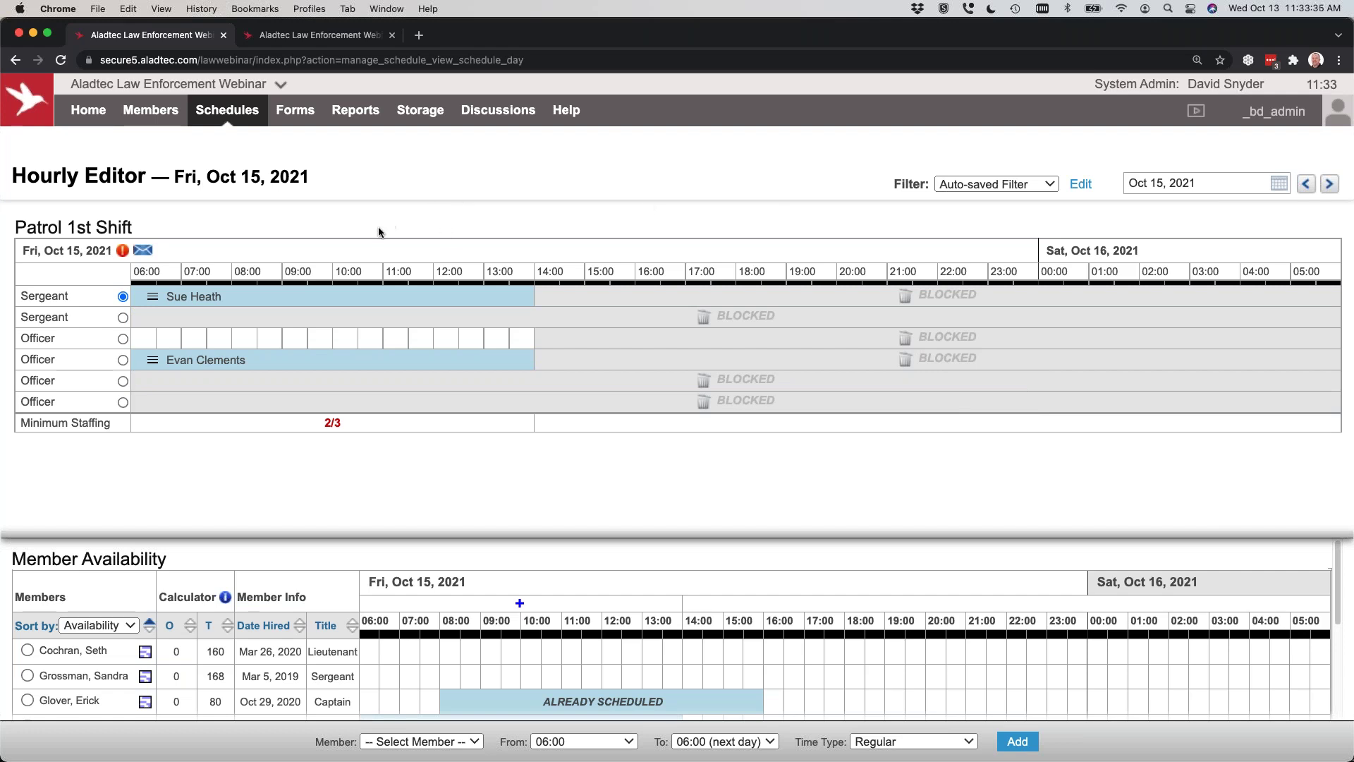
# Step: Select the open Patrol 1st Shift Officer position, check member availability, and approve the lieutenant's sign up as Regular time
pyautogui.click(123, 339)
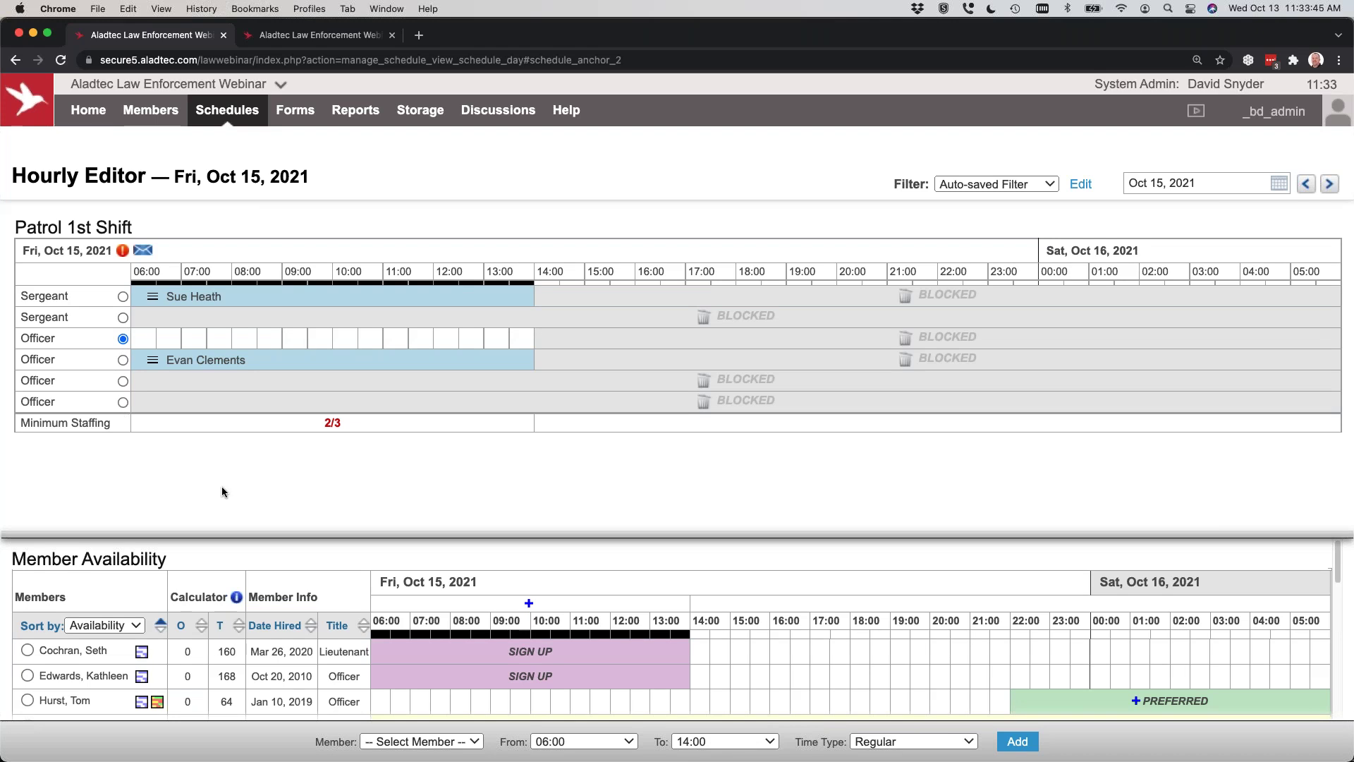
pyautogui.moveTo(226, 533); pyautogui.dragTo(234, 463)
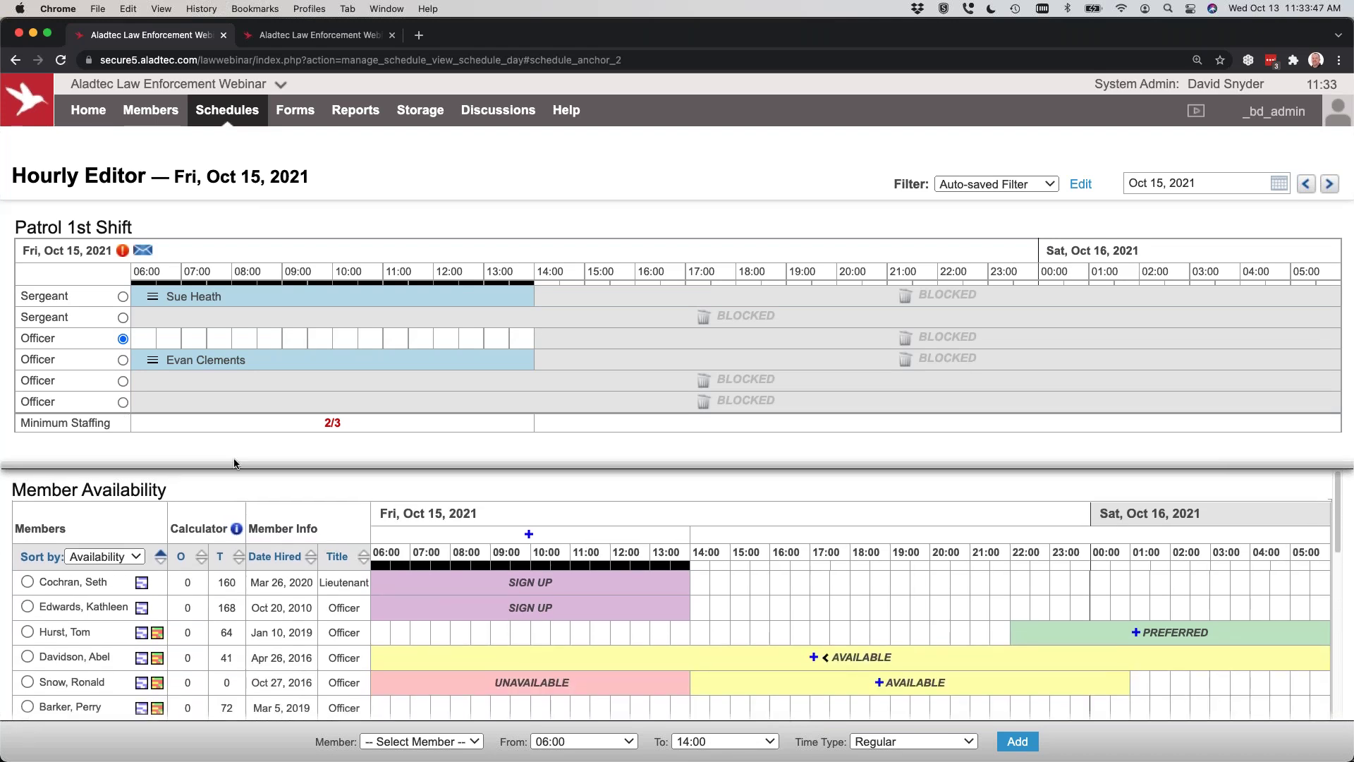
pyautogui.moveTo(196, 354)
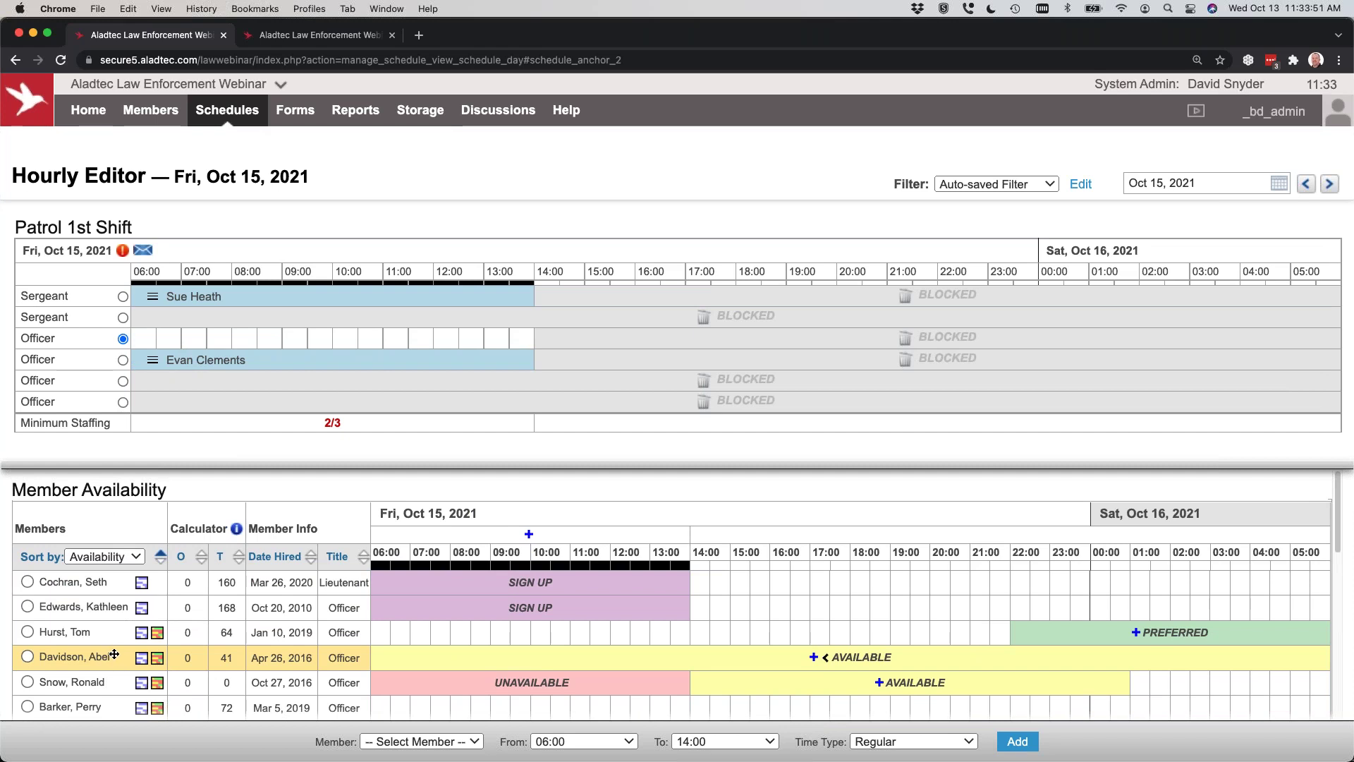
pyautogui.moveTo(82, 489); pyautogui.dragTo(112, 490)
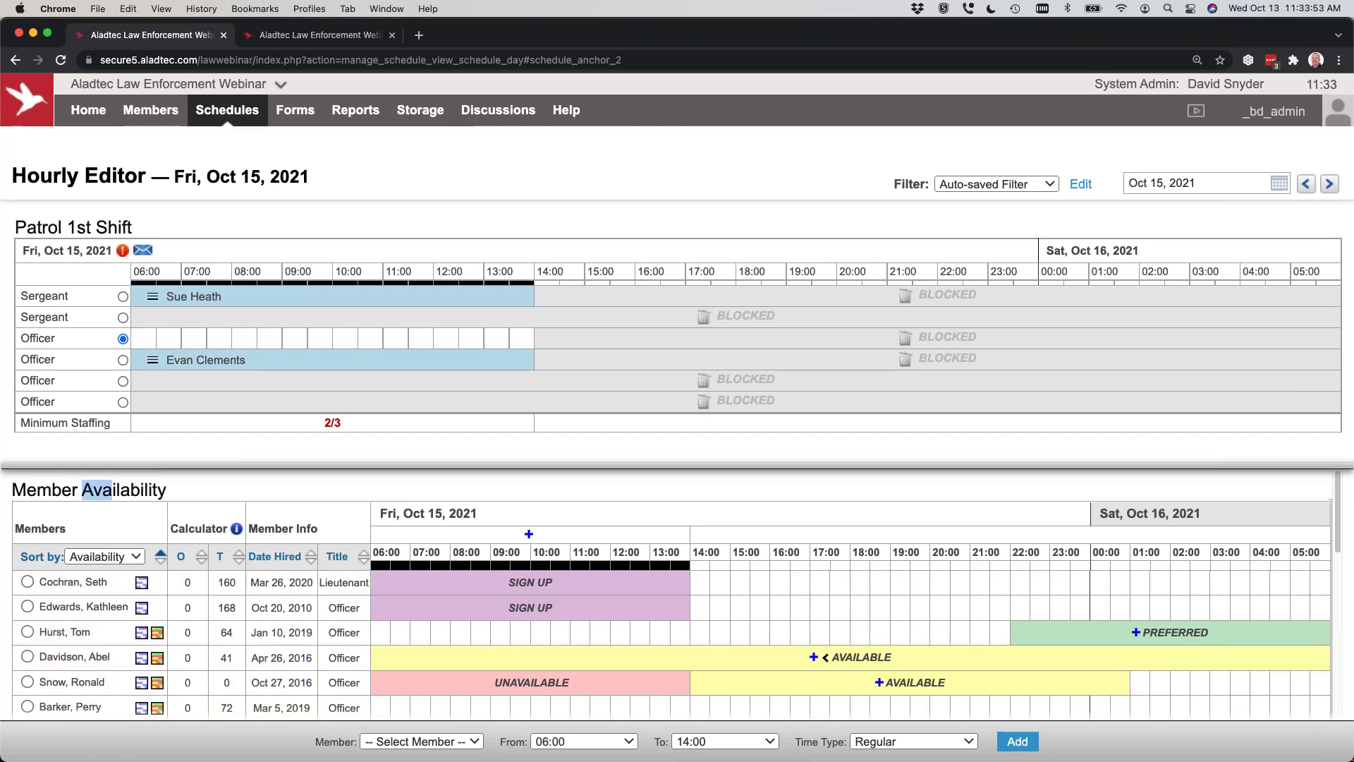
pyautogui.click(179, 488)
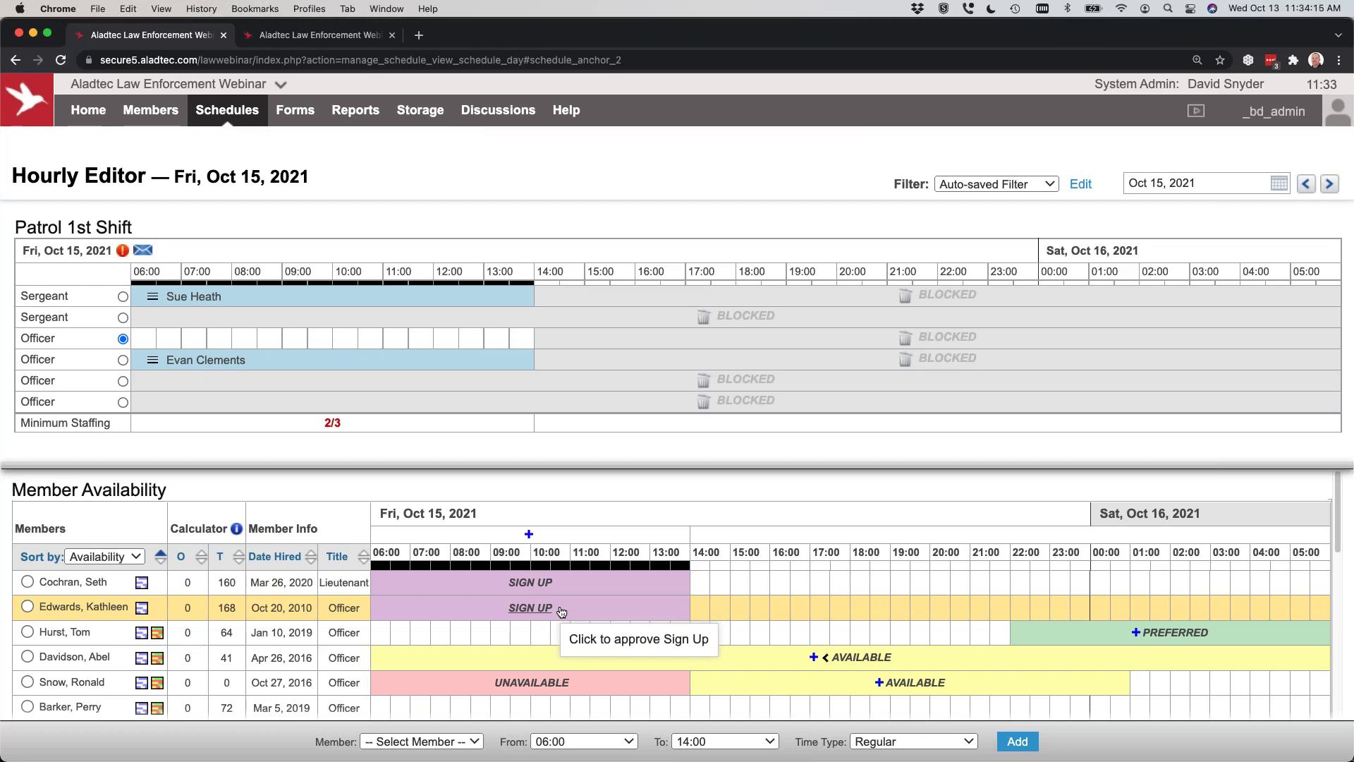
pyautogui.click(519, 584)
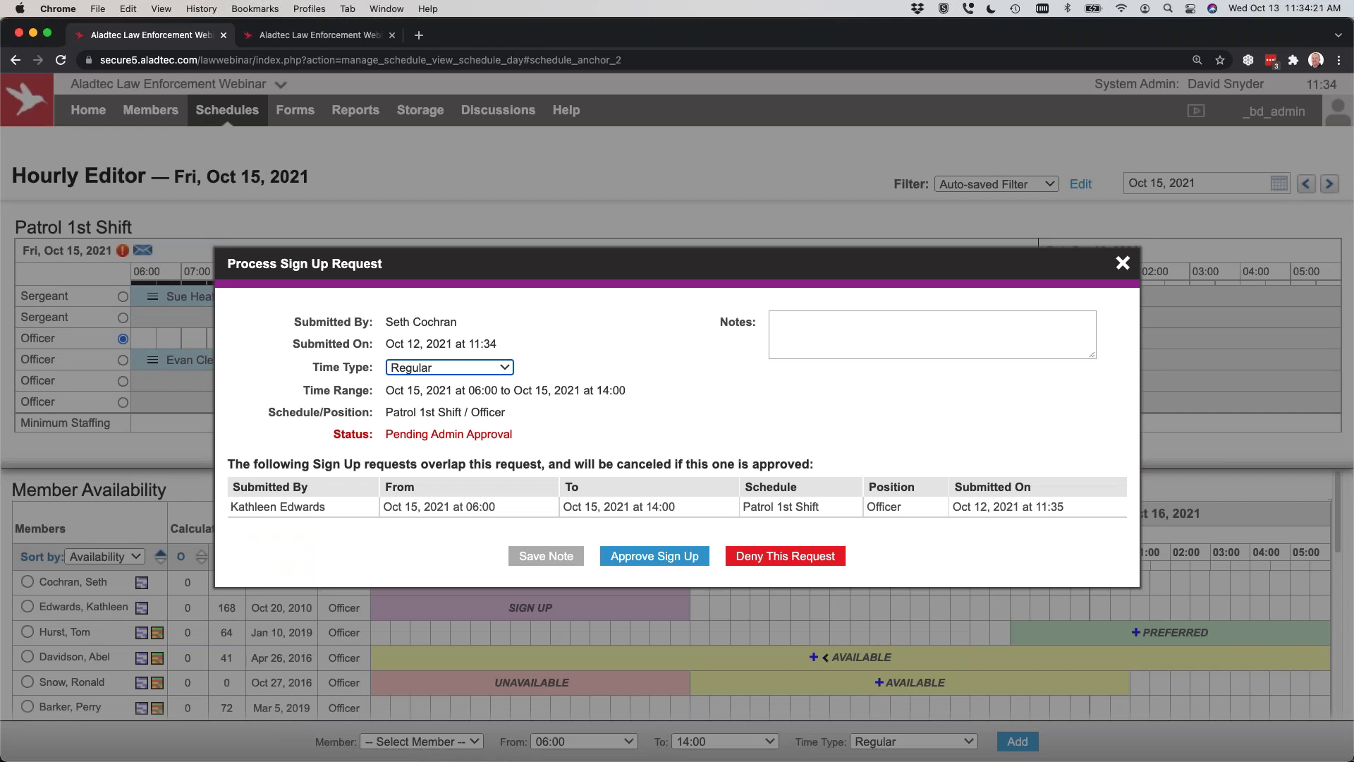
pyautogui.click(649, 558)
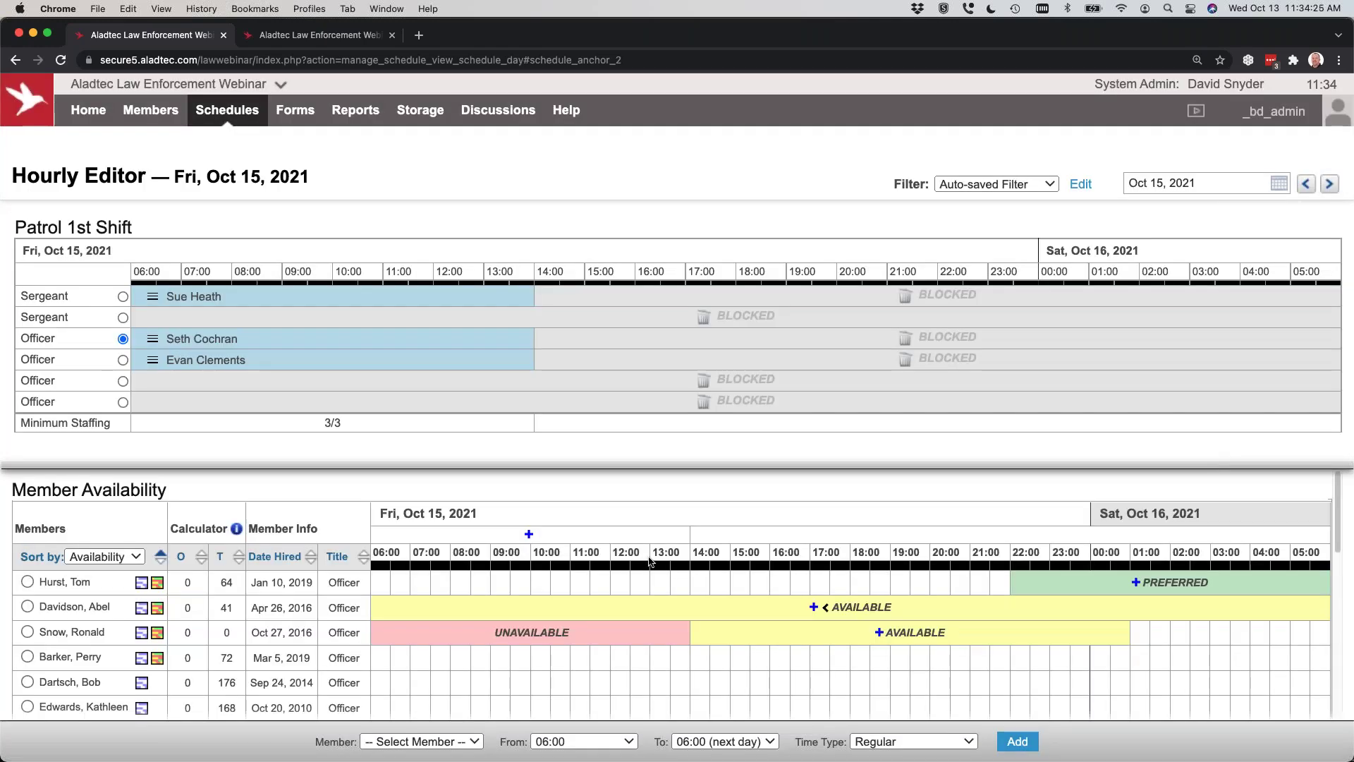
# Step: Open the third Officer row from 06:00 to 14:00 and move the newly approved member's shift into it
pyautogui.moveTo(292, 352)
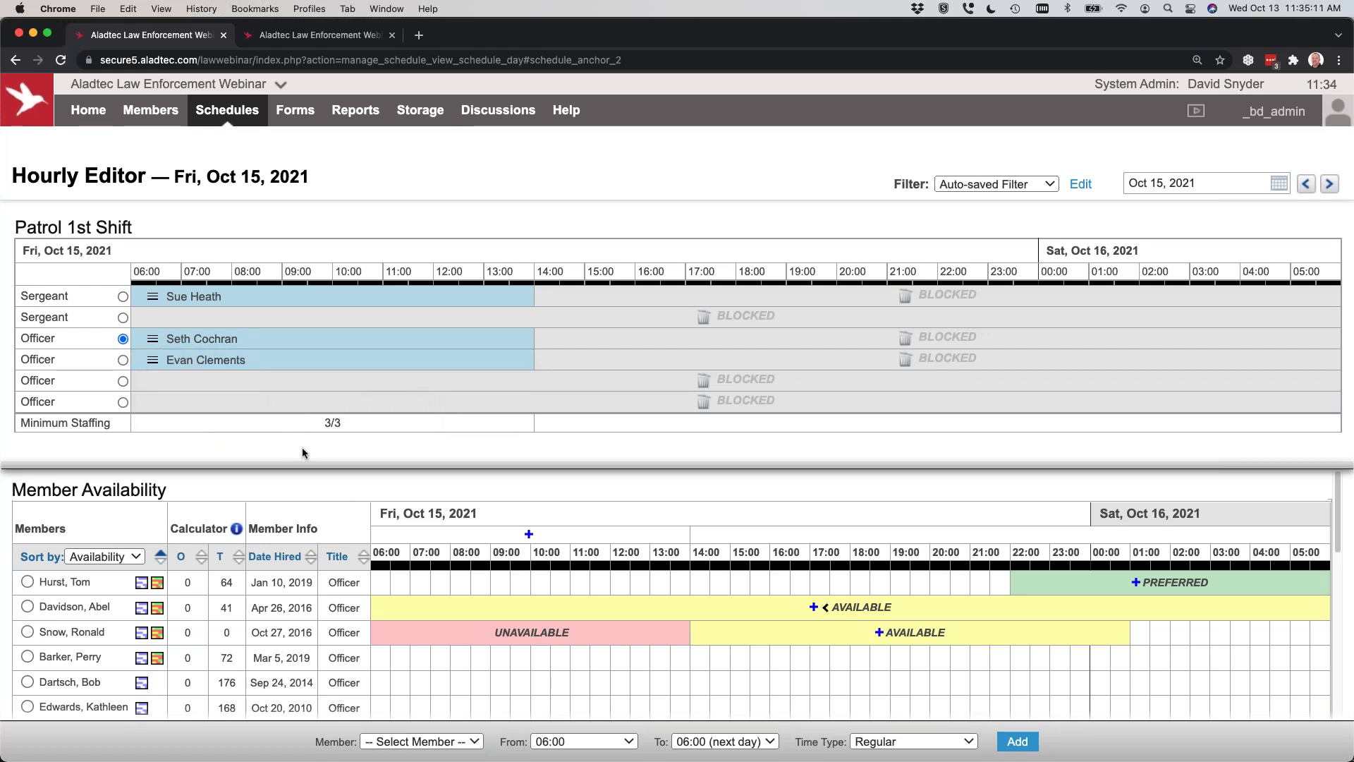
pyautogui.moveTo(308, 466); pyautogui.dragTo(308, 488)
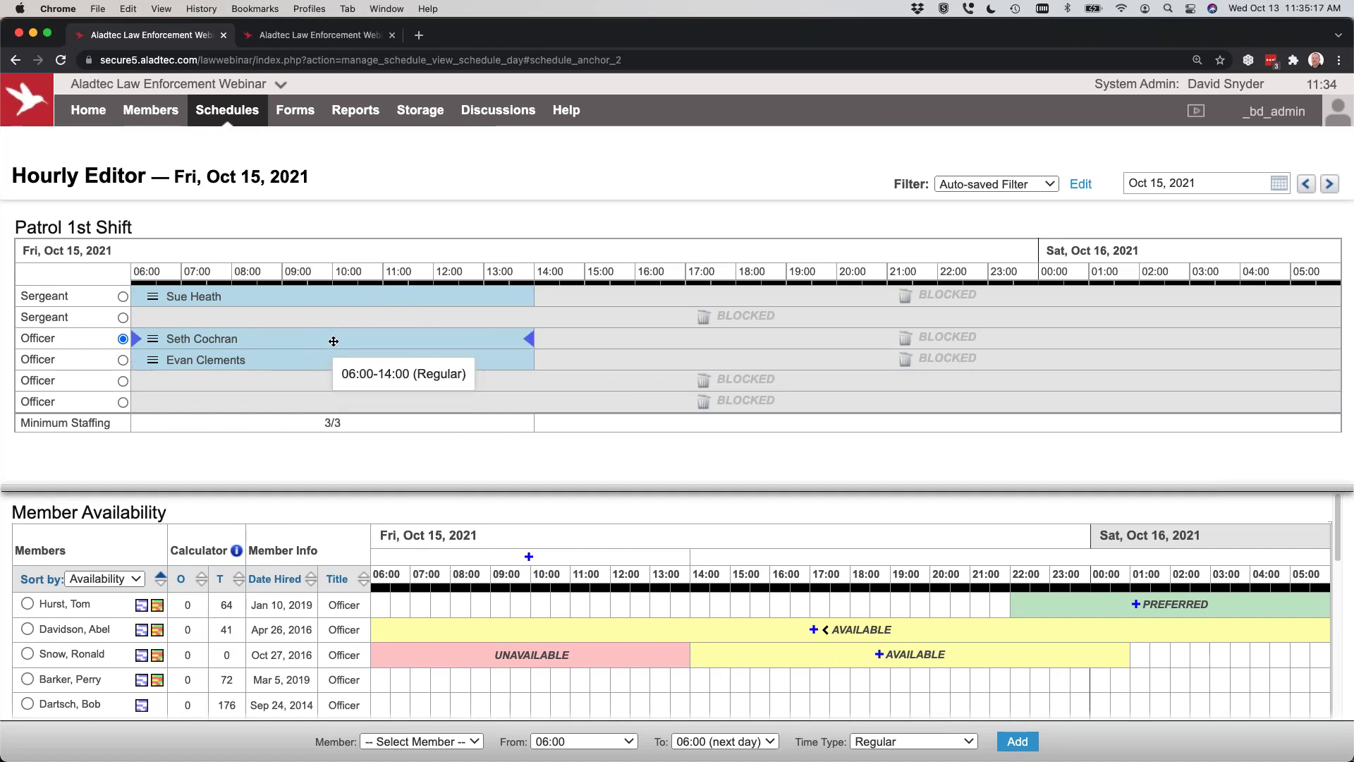
pyautogui.moveTo(188, 385); pyautogui.dragTo(533, 380)
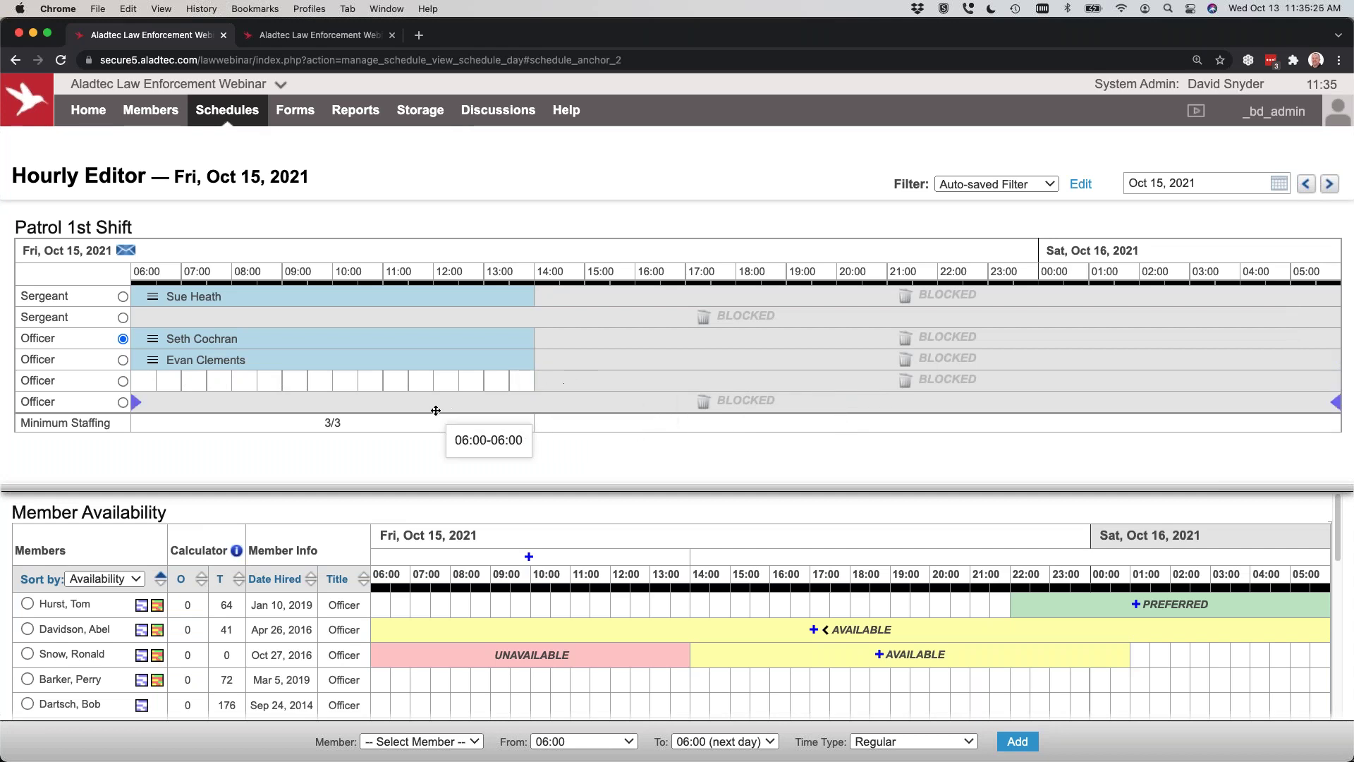
pyautogui.moveTo(276, 338)
pyautogui.mouseDown()
pyautogui.moveTo(267, 374)
pyautogui.moveTo(268, 341)
pyautogui.mouseUp()
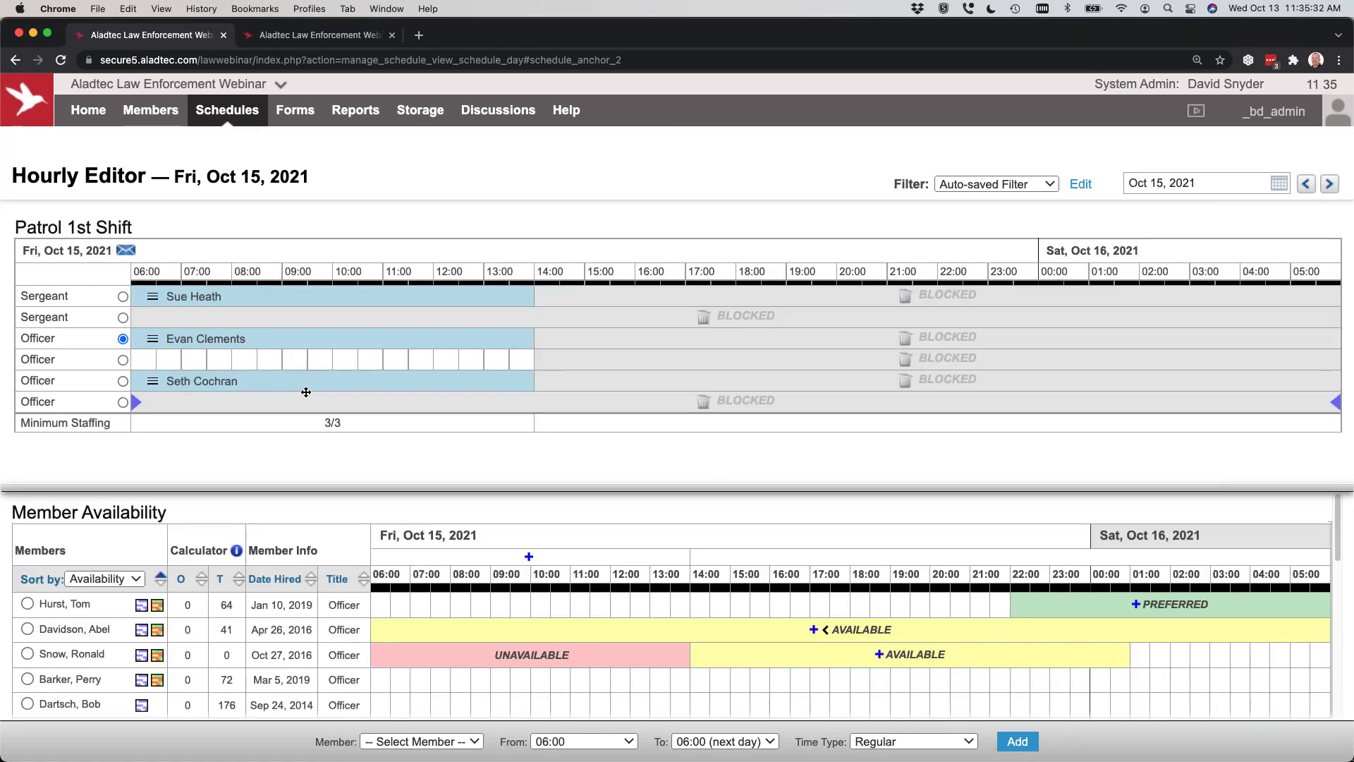
# Step: Try resizing the moved shift to end at 11:00 and at 16:00, and restore its end time to 14:00
pyautogui.moveTo(519, 384)
pyautogui.mouseDown()
pyautogui.moveTo(277, 380)
pyautogui.moveTo(544, 375)
pyautogui.mouseUp()
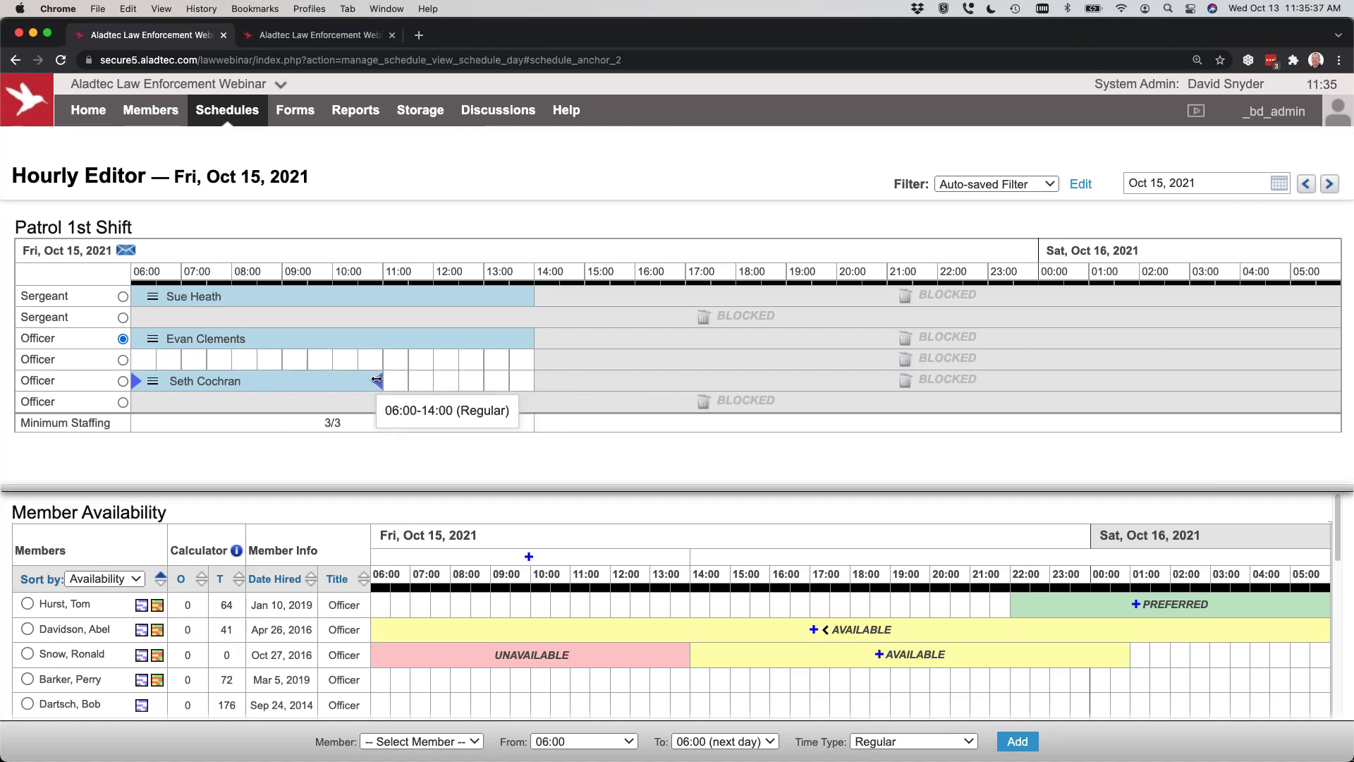
pyautogui.moveTo(537, 379); pyautogui.dragTo(638, 381)
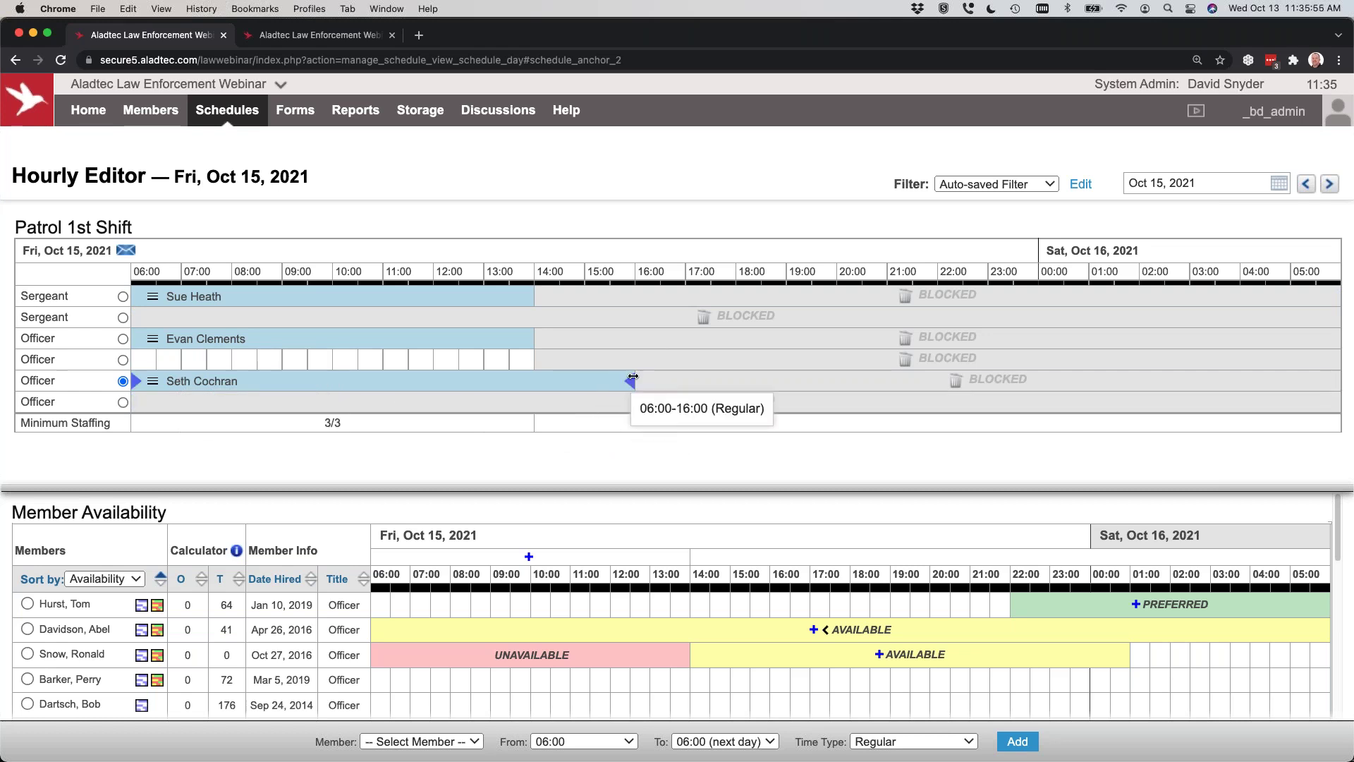
pyautogui.moveTo(626, 378); pyautogui.dragTo(534, 379)
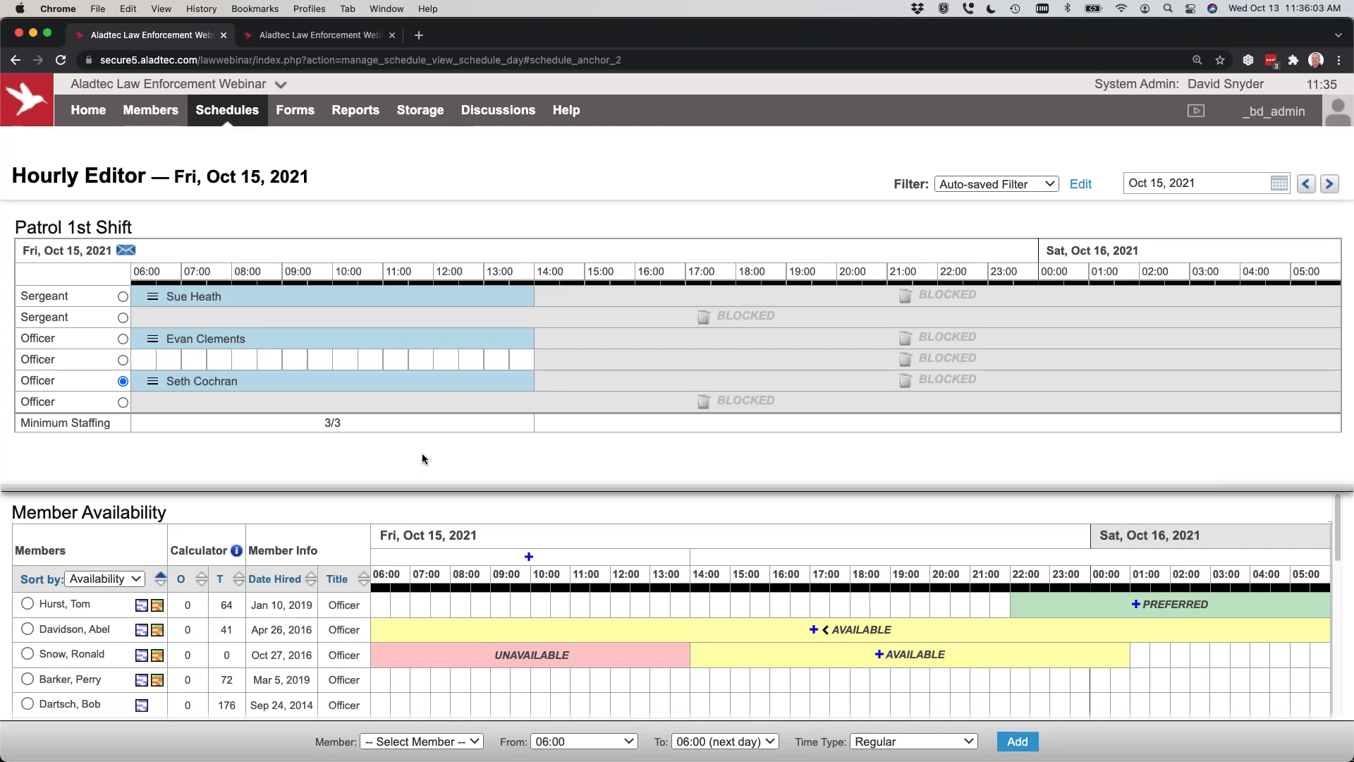
# Step: Delete the shift in the first Officer row of Patrol 1st Shift and confirm the deletion
pyautogui.click(153, 381)
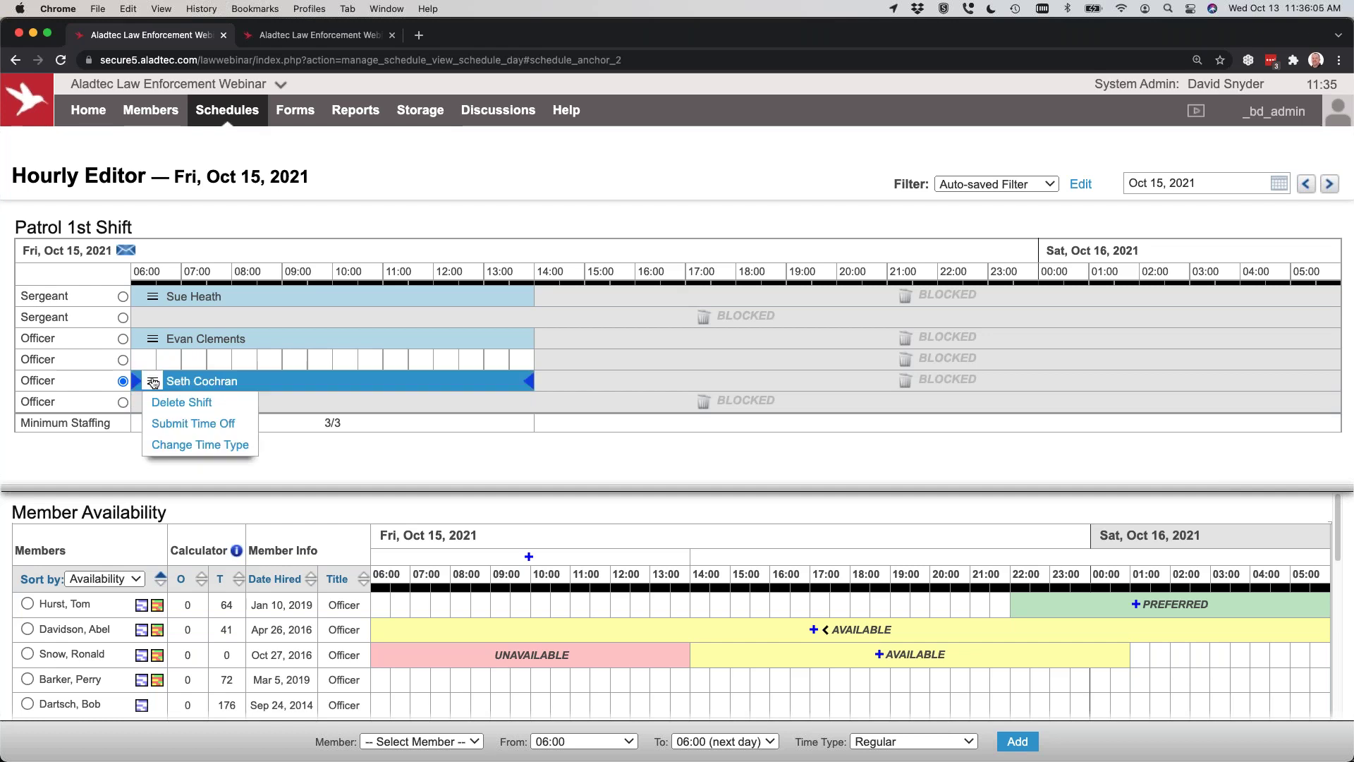
pyautogui.click(153, 341)
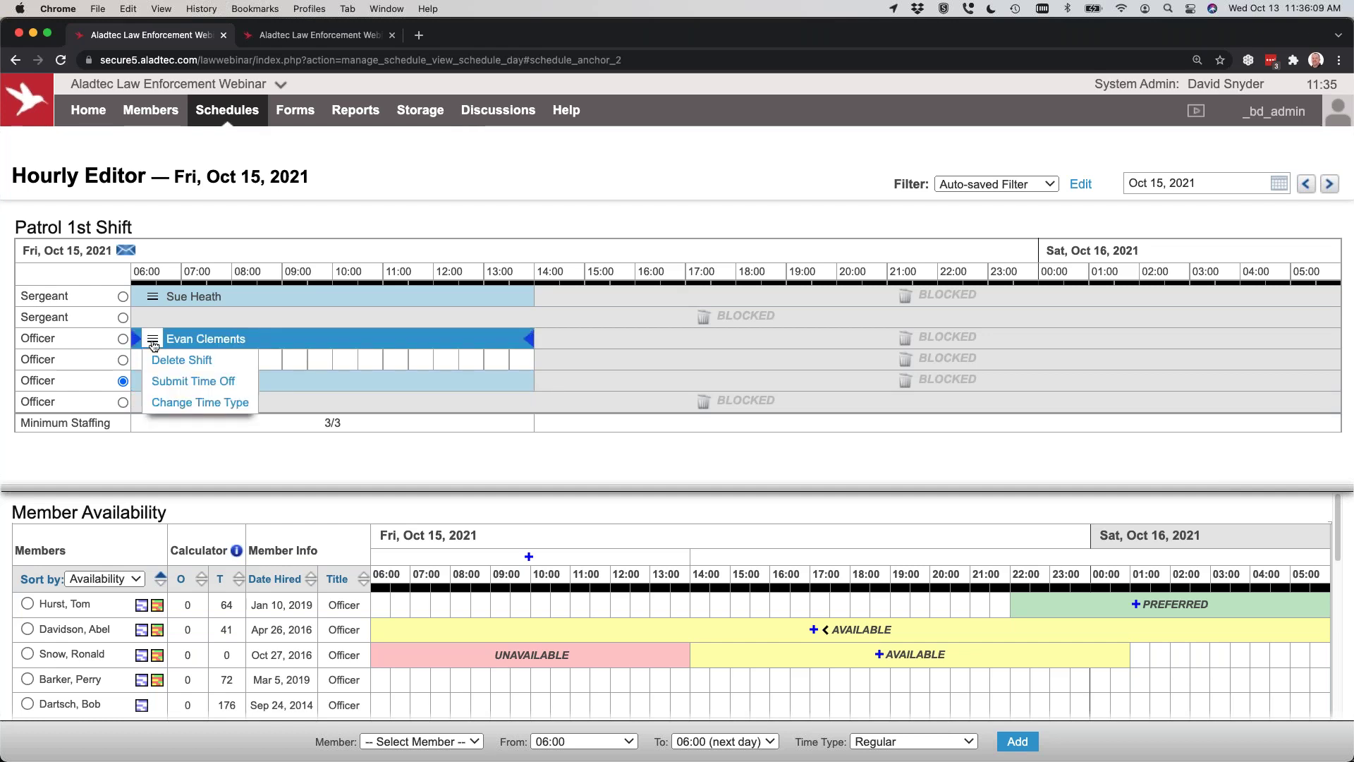
pyautogui.click(197, 360)
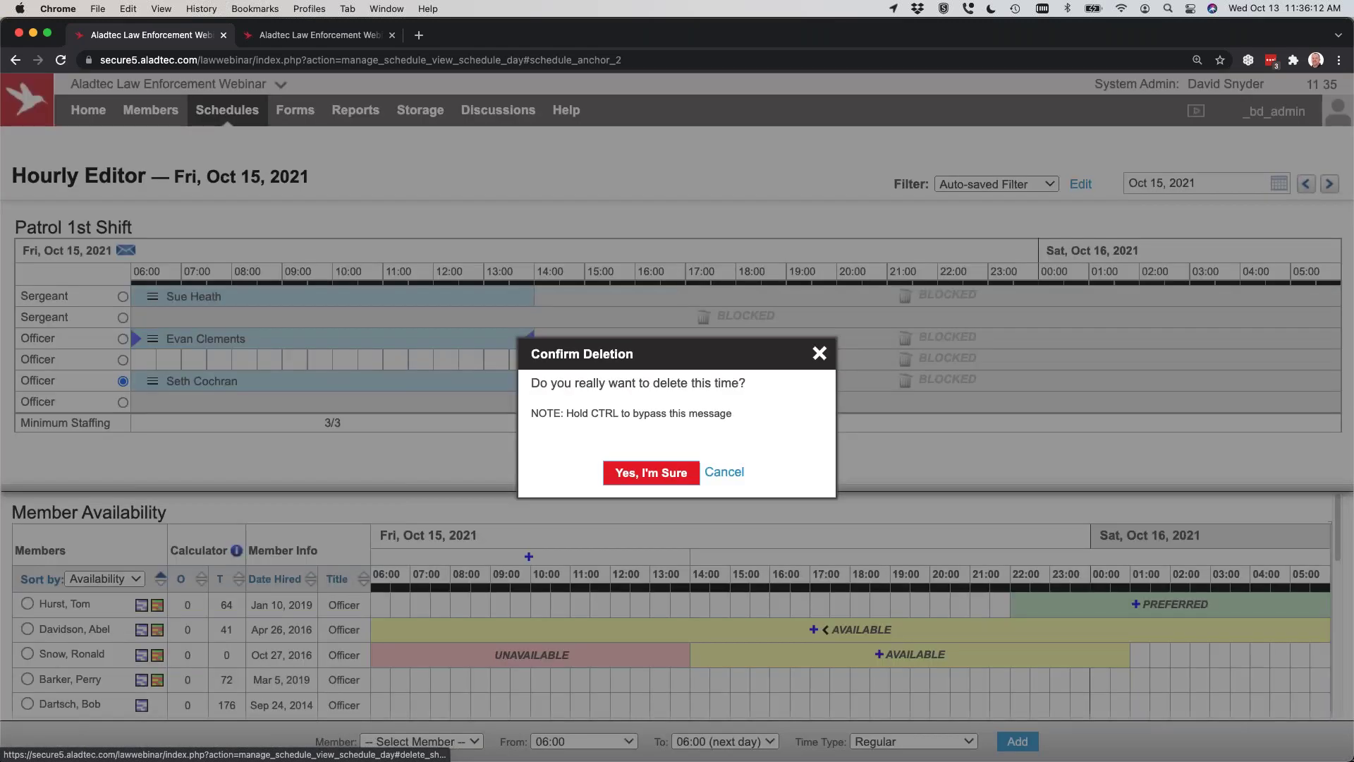
pyautogui.click(647, 473)
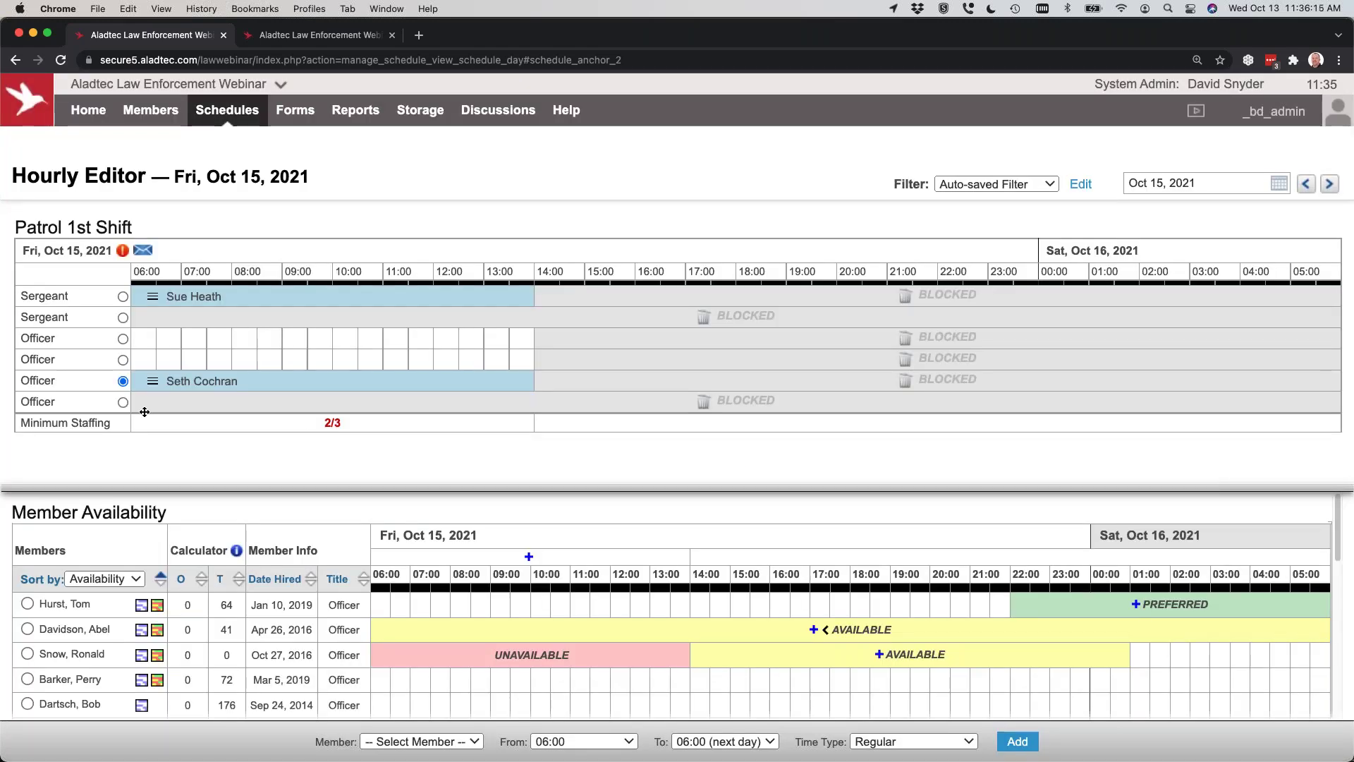
# Step: Review the available time types and change the third Officer row's shift to Overtime (Training)
pyautogui.click(153, 381)
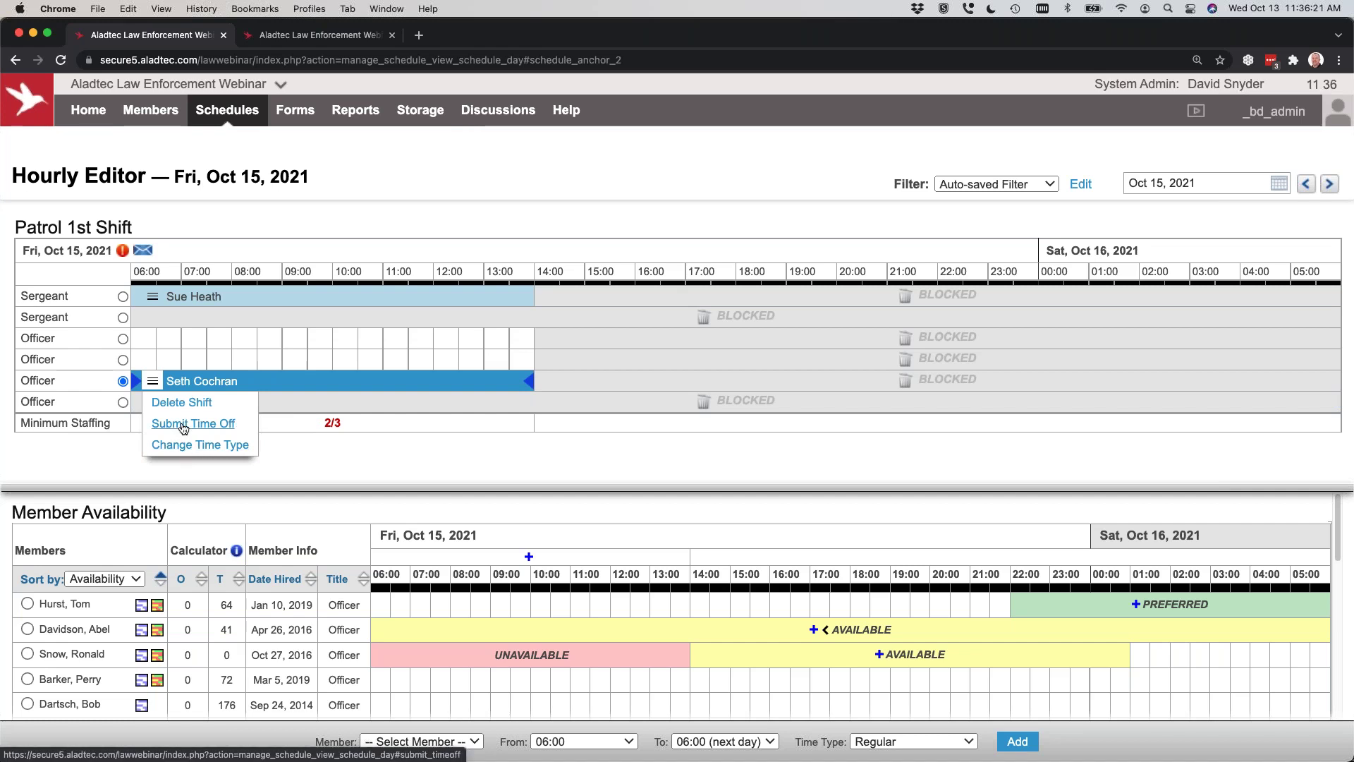
pyautogui.click(404, 456)
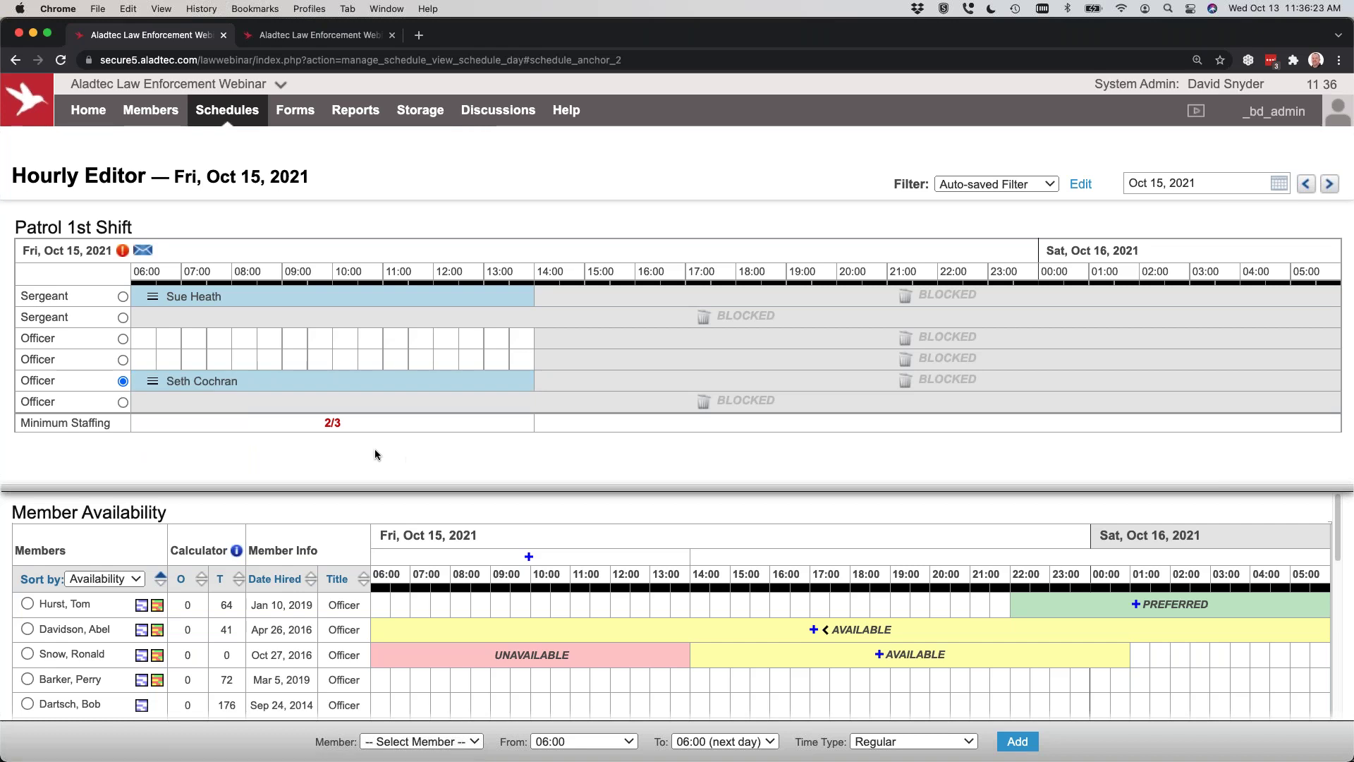
pyautogui.click(884, 742)
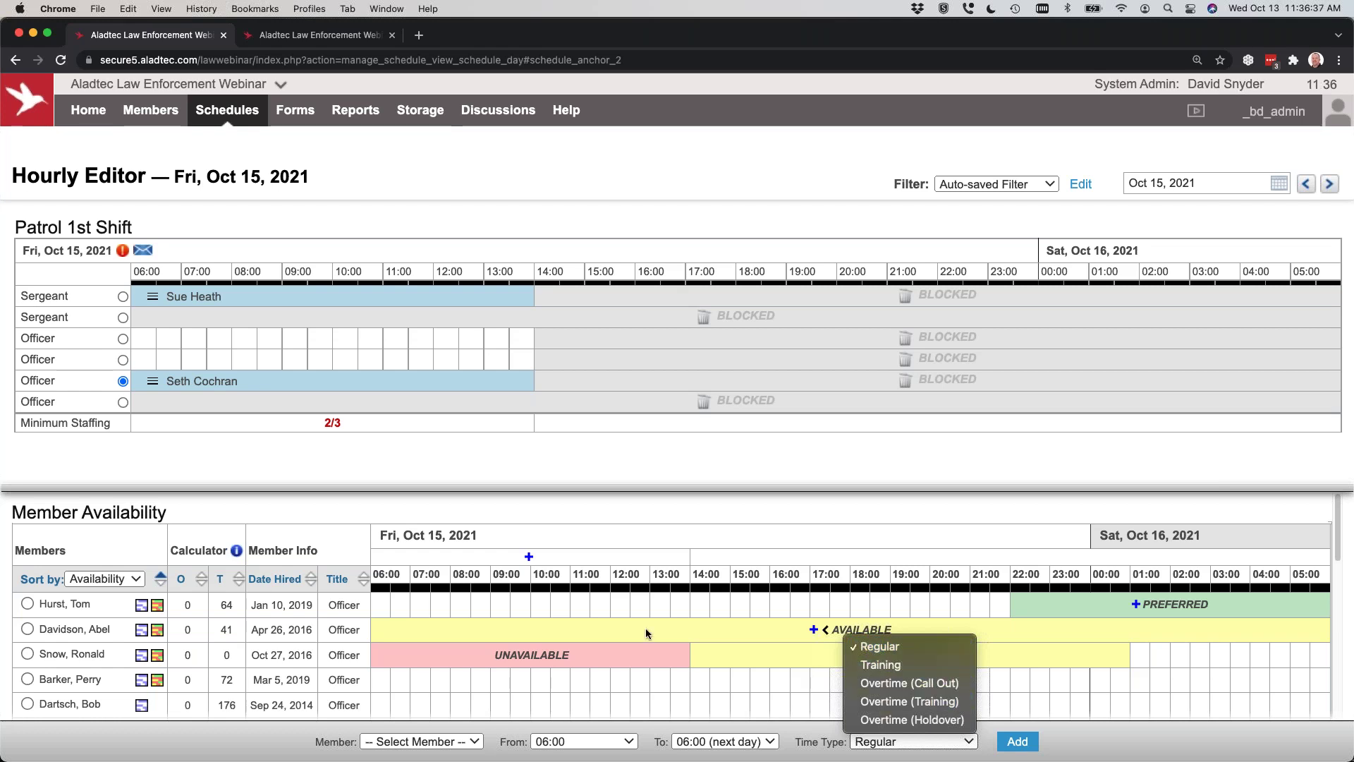
pyautogui.click(155, 381)
pyautogui.click(155, 382)
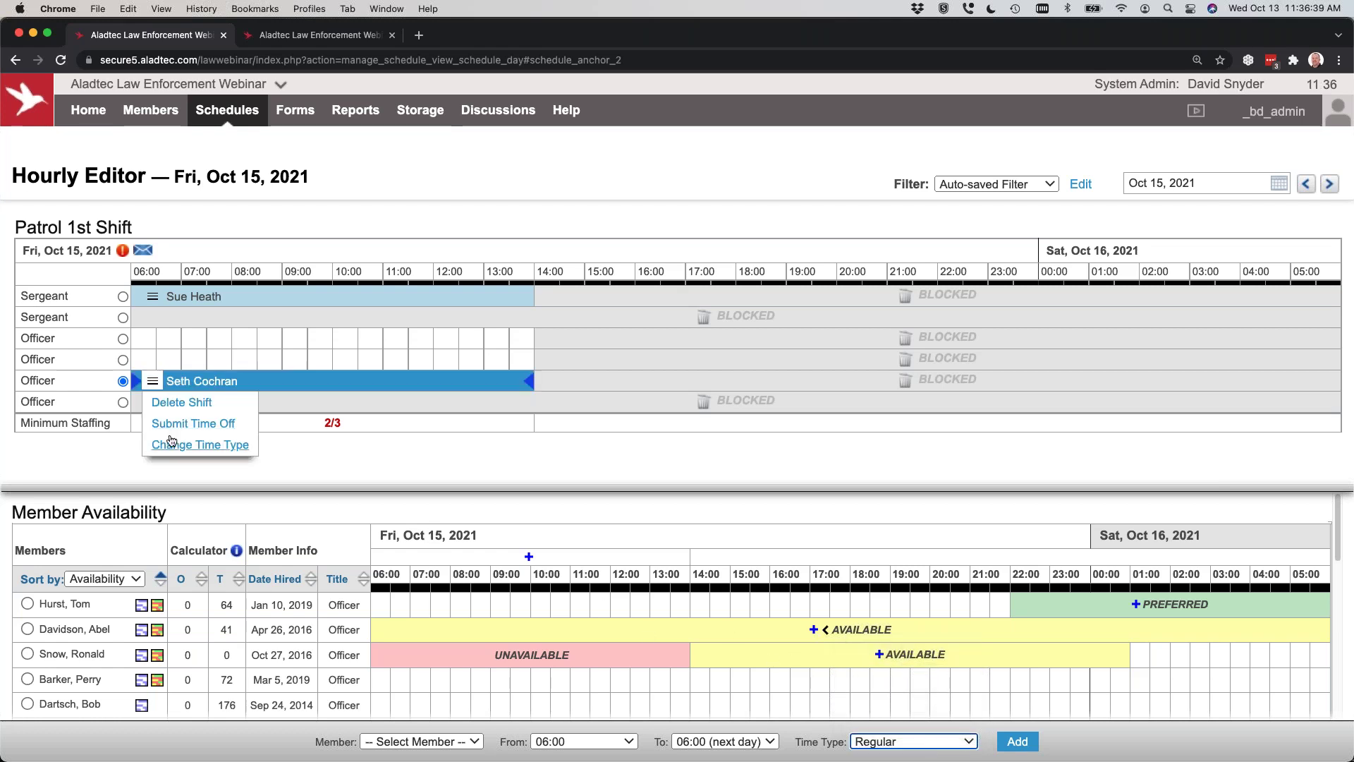
pyautogui.click(161, 444)
pyautogui.click(656, 446)
pyautogui.click(643, 496)
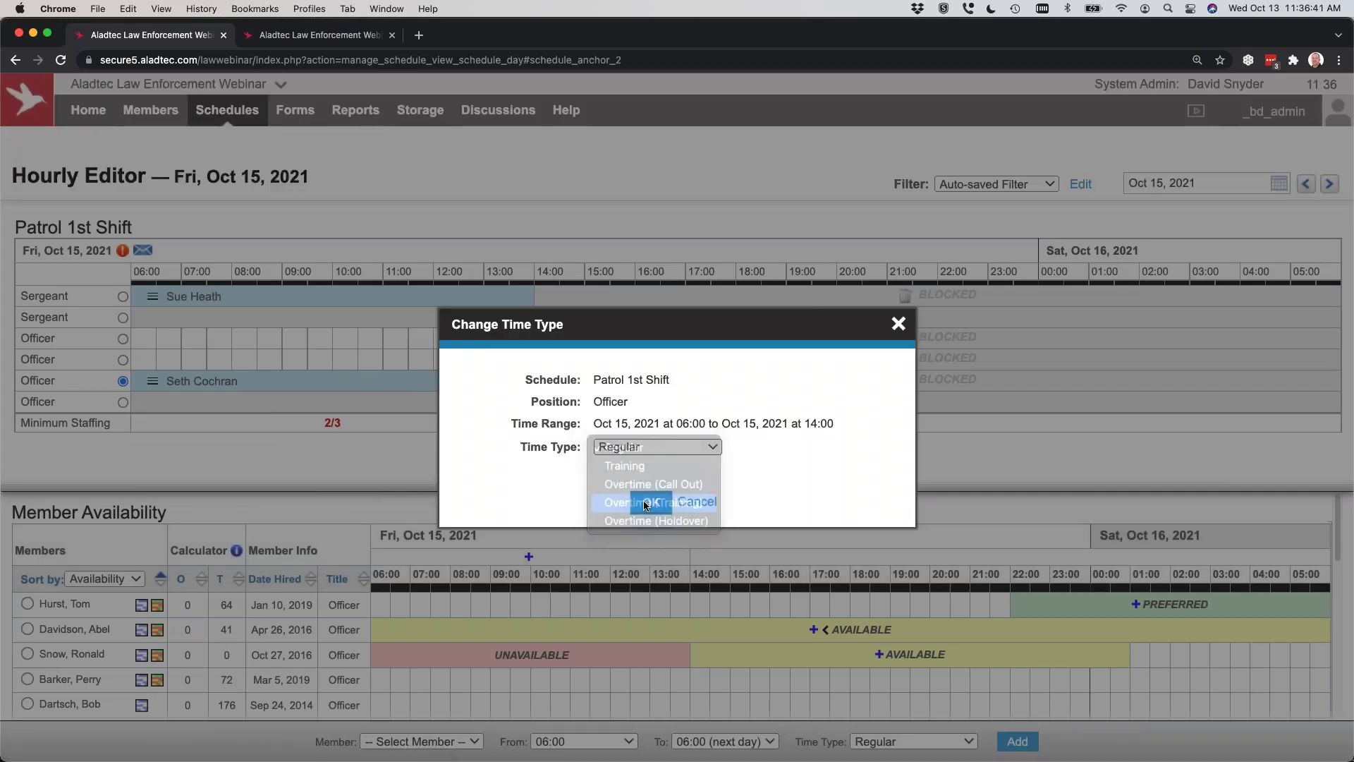
pyautogui.click(647, 502)
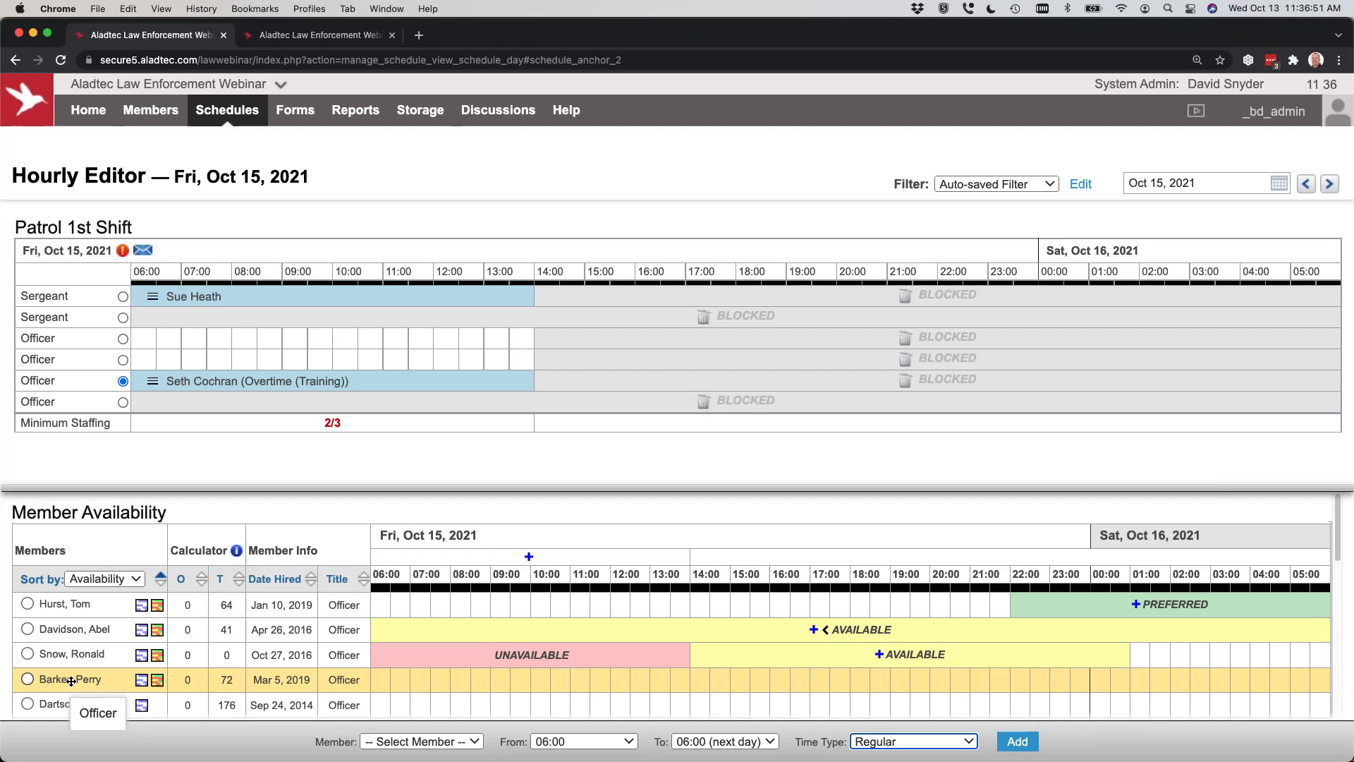
# Step: Assign the officer hired Mar 5, 2019 from Member Availability to the first Officer row from 06:00 to 14:00
pyautogui.moveTo(71, 681); pyautogui.dragTo(224, 339)
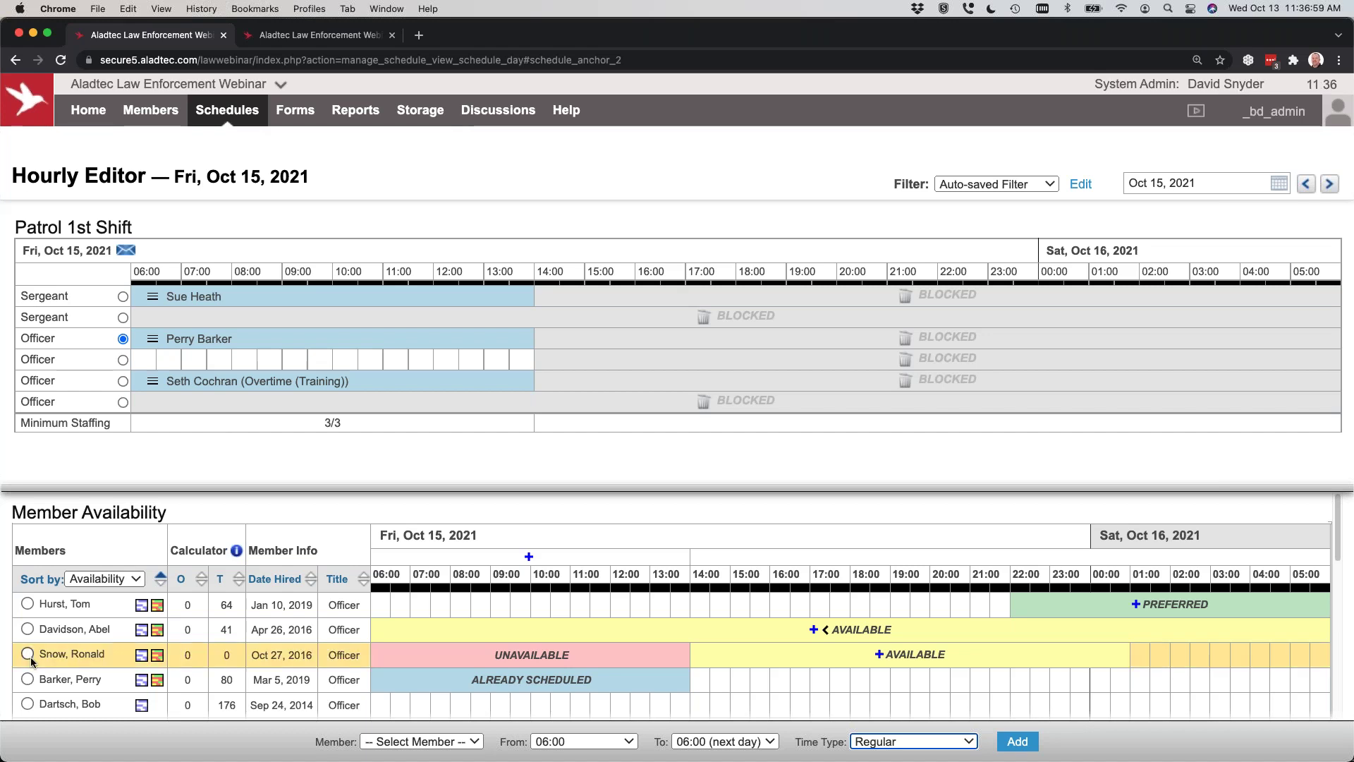
# Step: Assign the officer hired Sep 24, 2014 with 176 hours to the second Officer row from 06:00 to 14:00 as Training
pyautogui.click(123, 361)
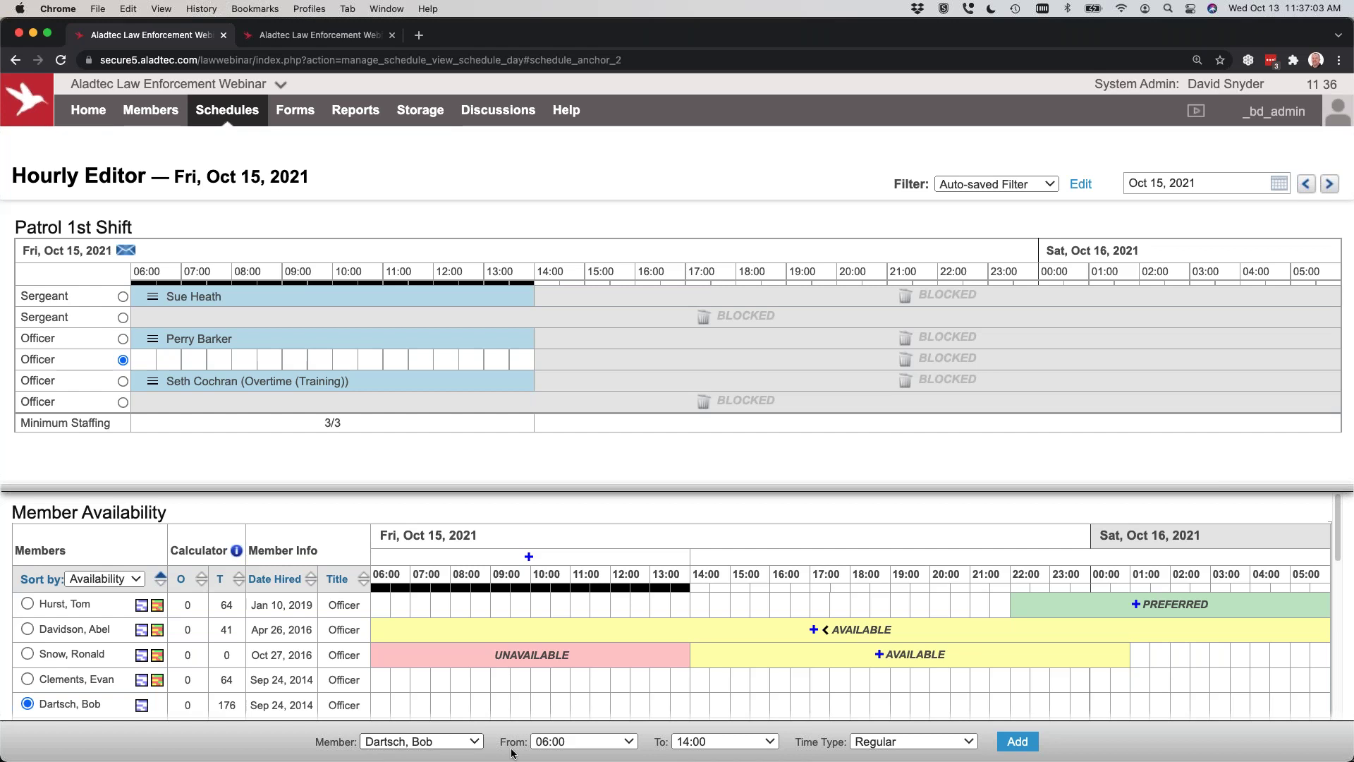
pyautogui.click(940, 743)
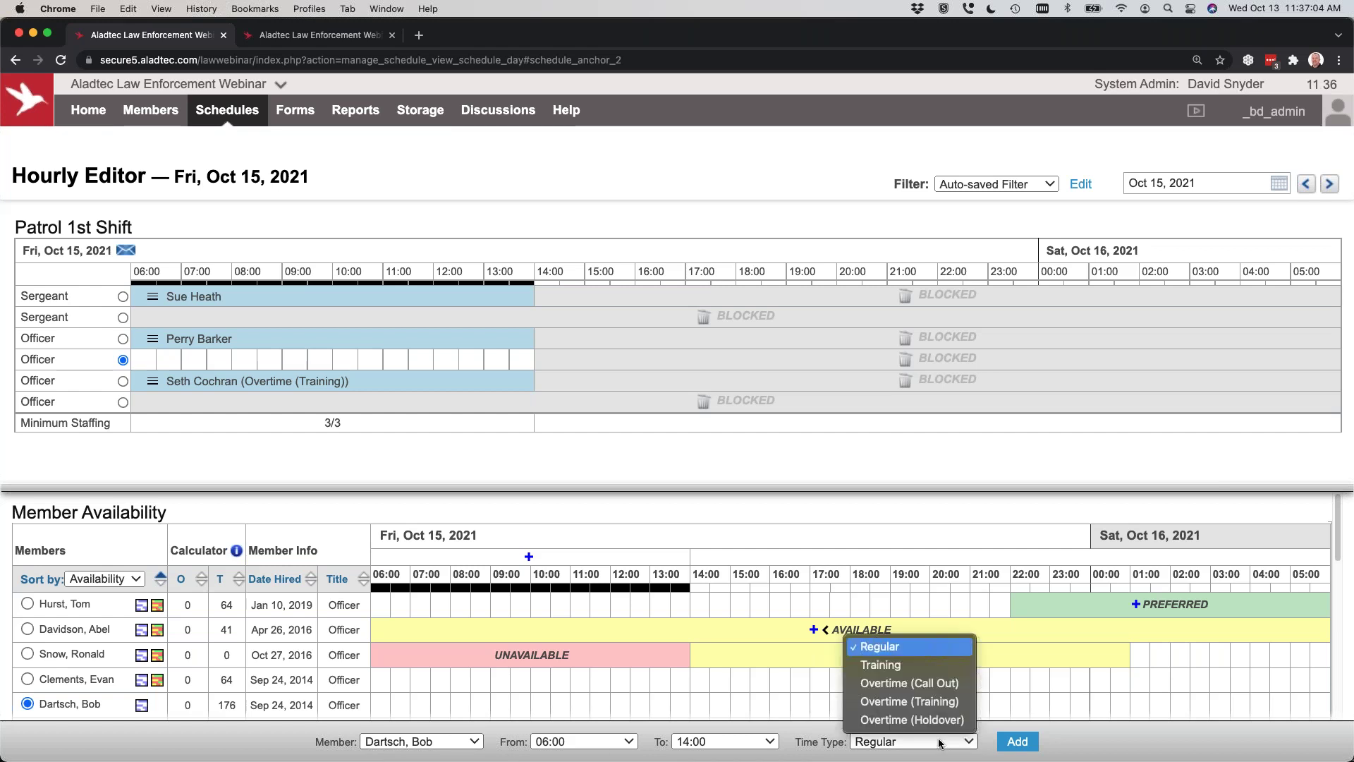
pyautogui.click(912, 666)
pyautogui.click(1017, 741)
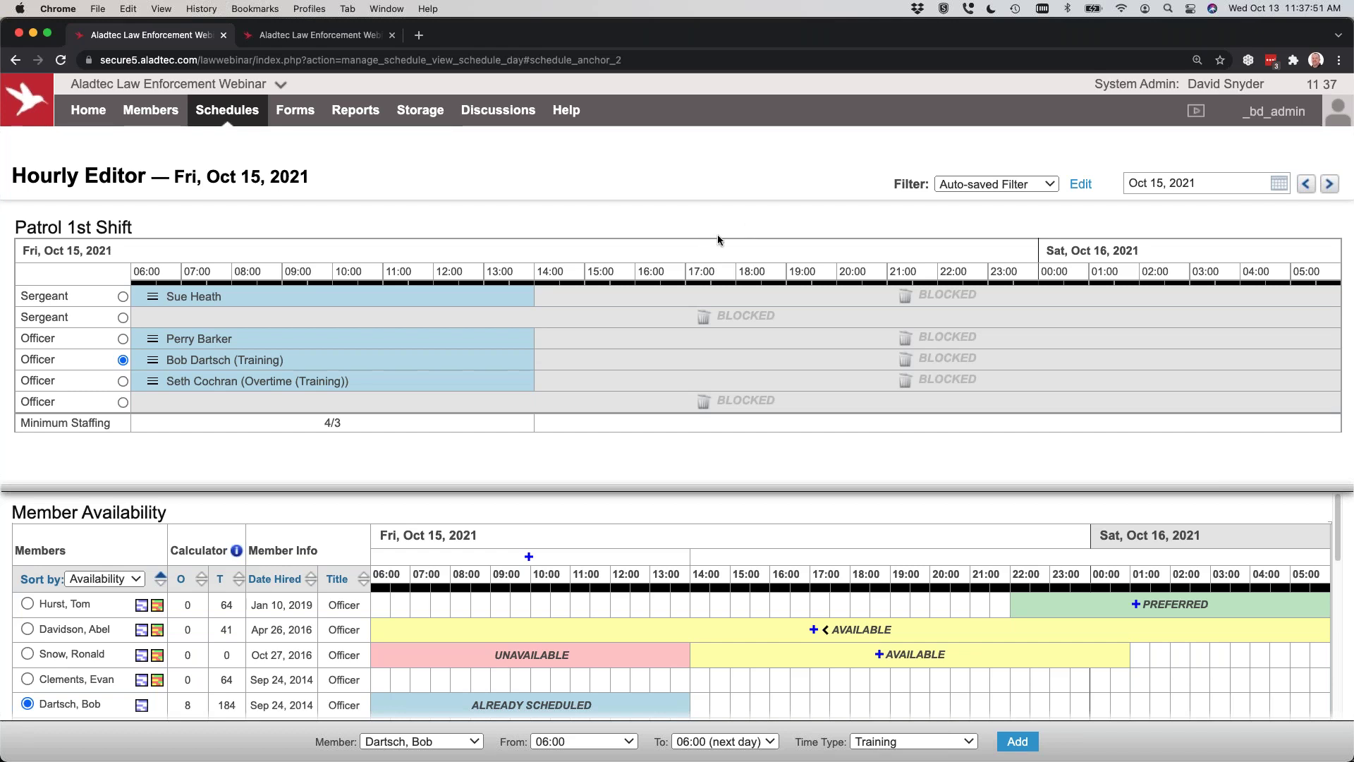
# Step: Advance the Hourly Editor two days to Sun, Oct 17, 2021
pyautogui.click(1330, 184)
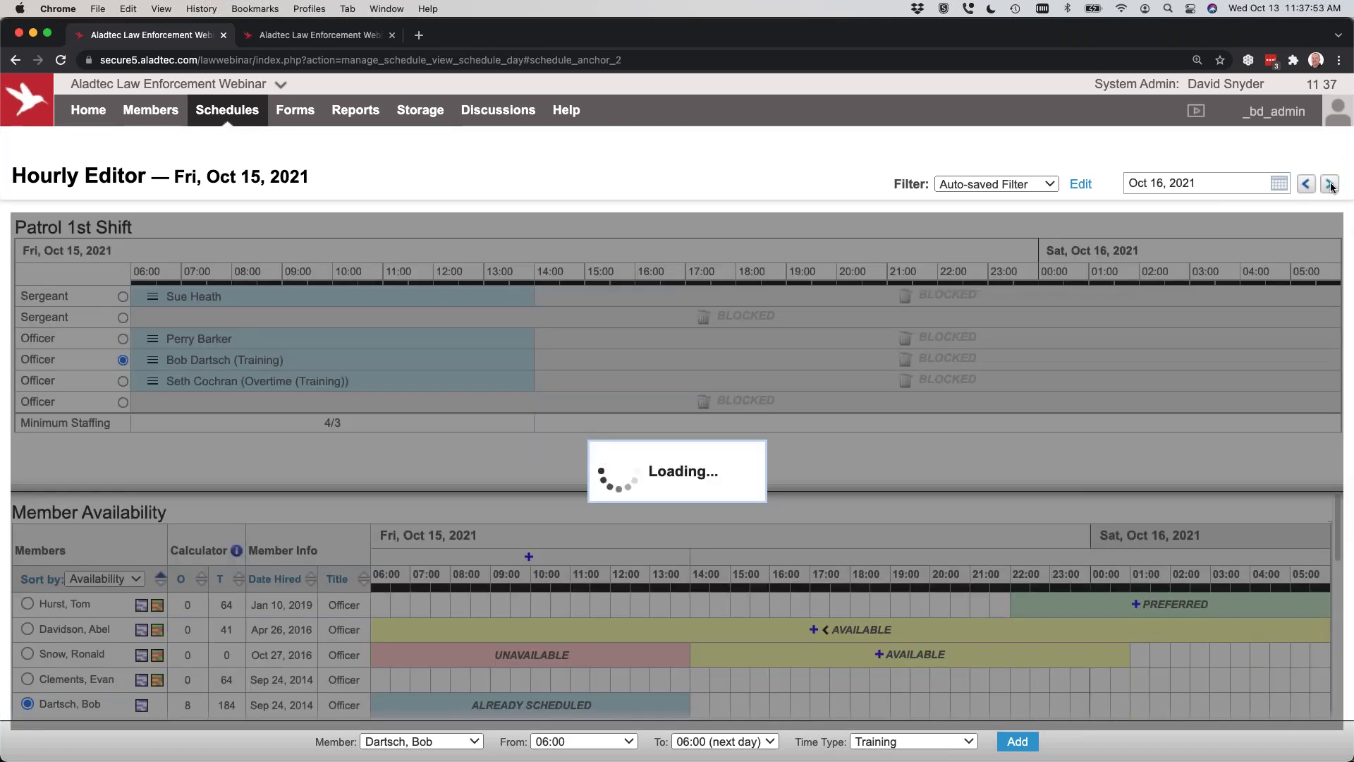
pyautogui.click(1330, 184)
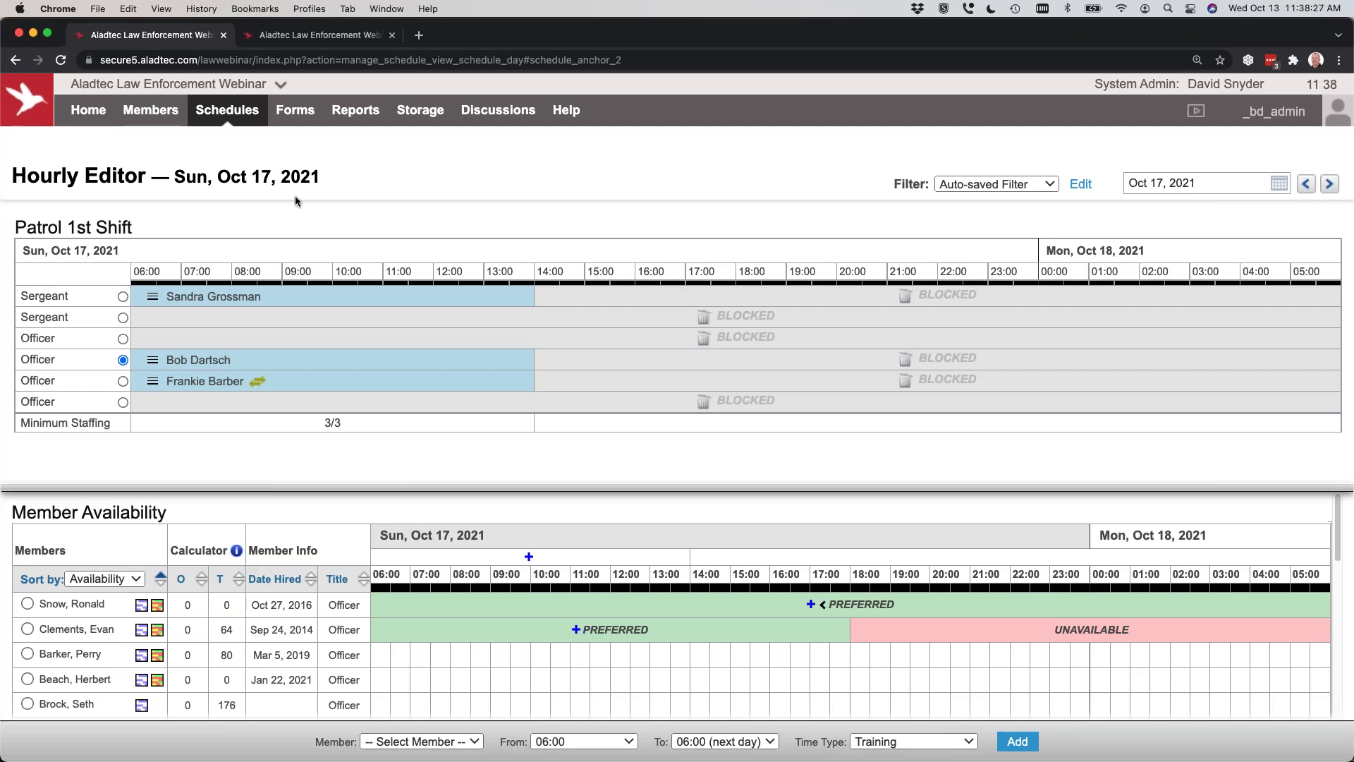
# Step: Open Change Requests and narrow the Notes column of Pending Requests to expose the Process links
pyautogui.moveTo(227, 110)
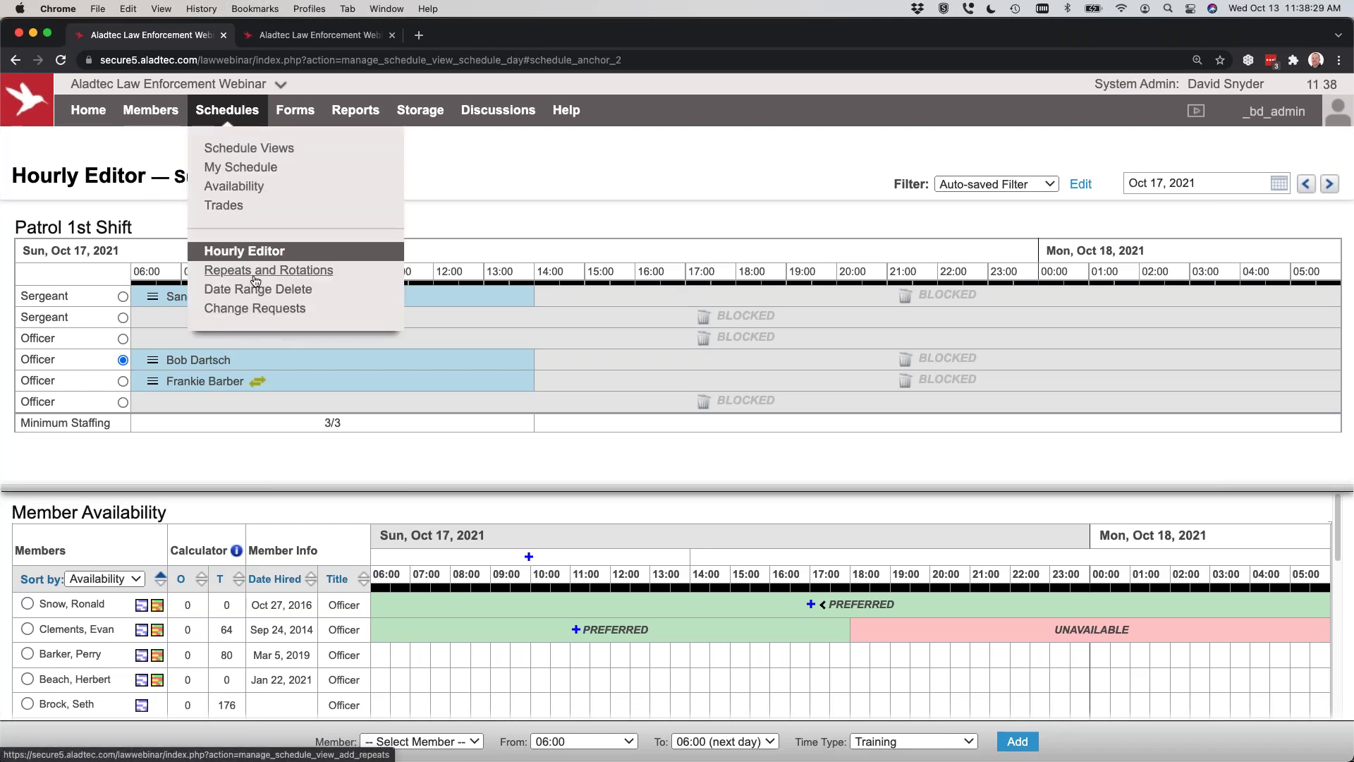
pyautogui.moveTo(291, 290)
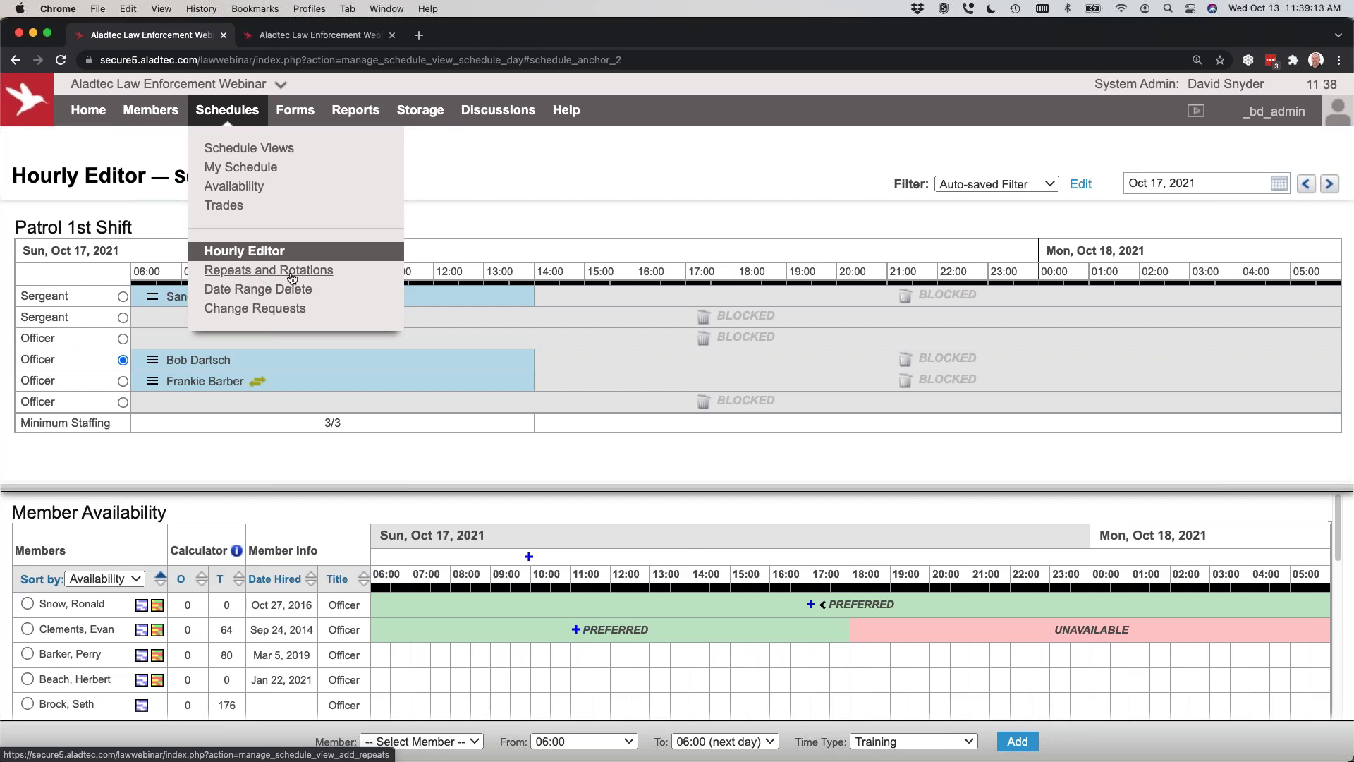
pyautogui.click(268, 309)
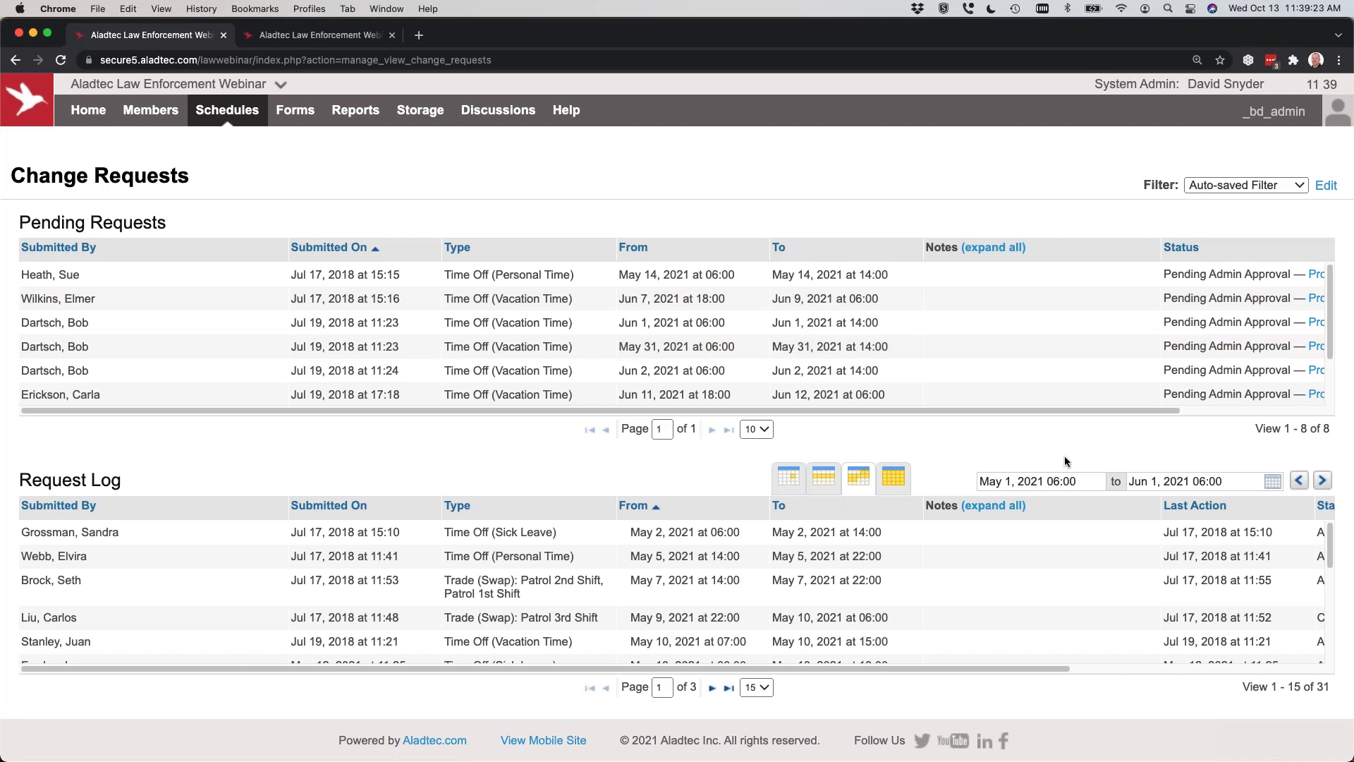
pyautogui.moveTo(1158, 249); pyautogui.dragTo(1085, 250)
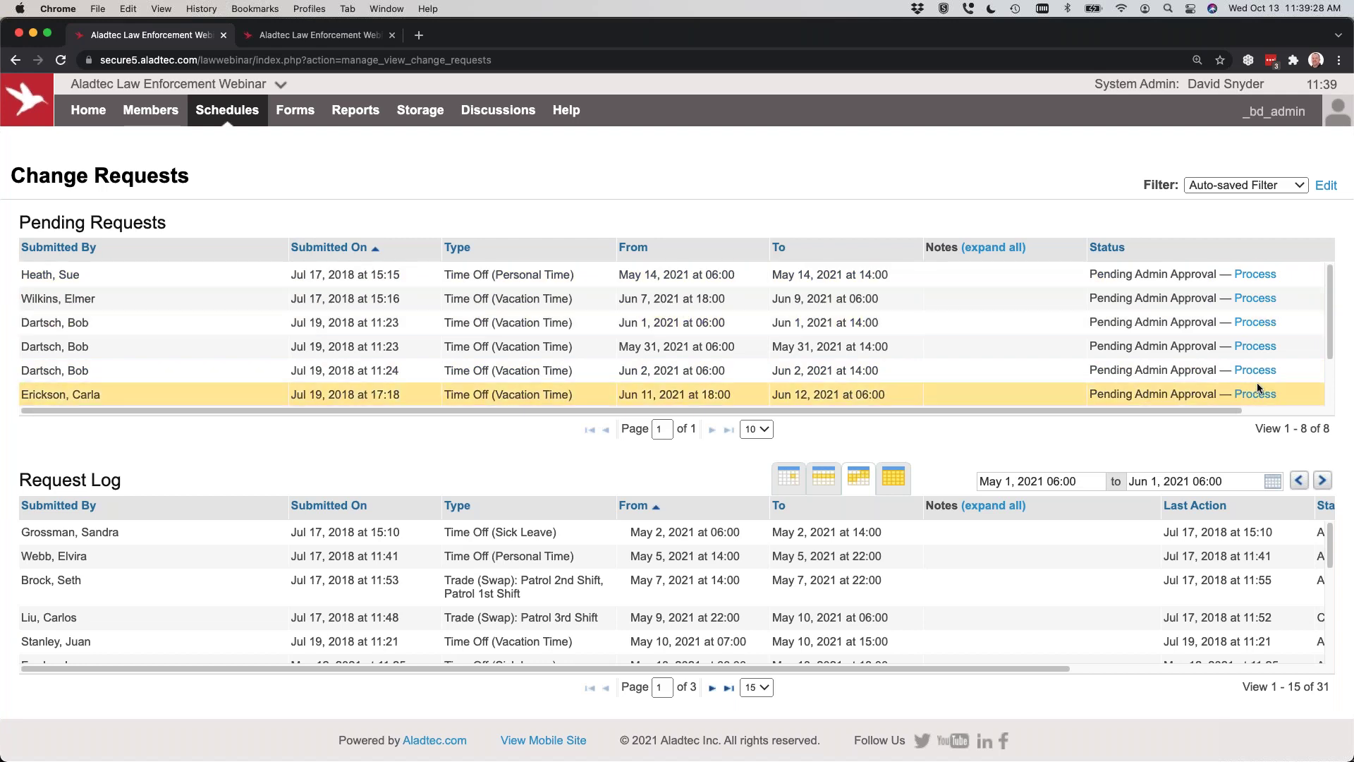
# Step: Set the Request Log's date range to Oct 1, 2021 06:00 through Nov 1, 2021 06:00
pyautogui.click(893, 478)
pyautogui.click(999, 608)
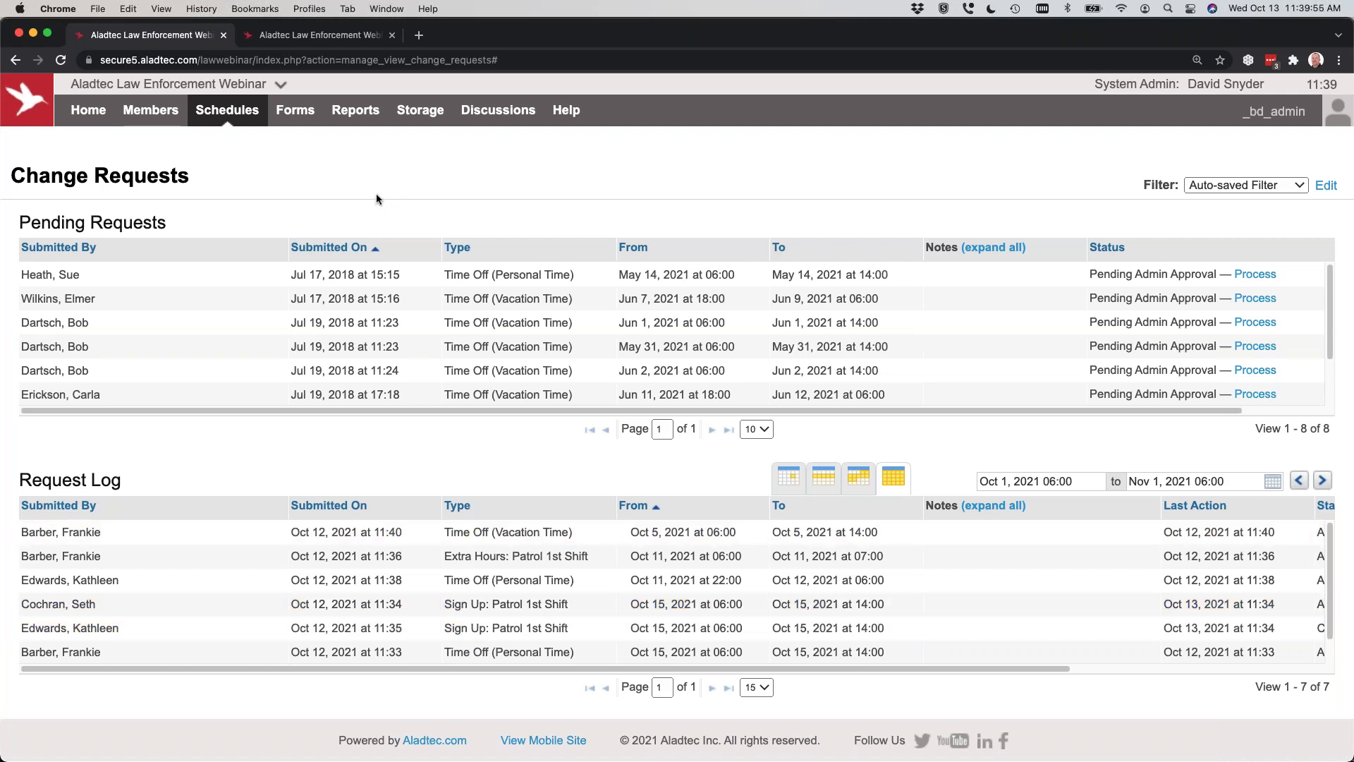
# Step: Open the "Create your own form!" form in the Form Viewer
pyautogui.moveTo(233, 111)
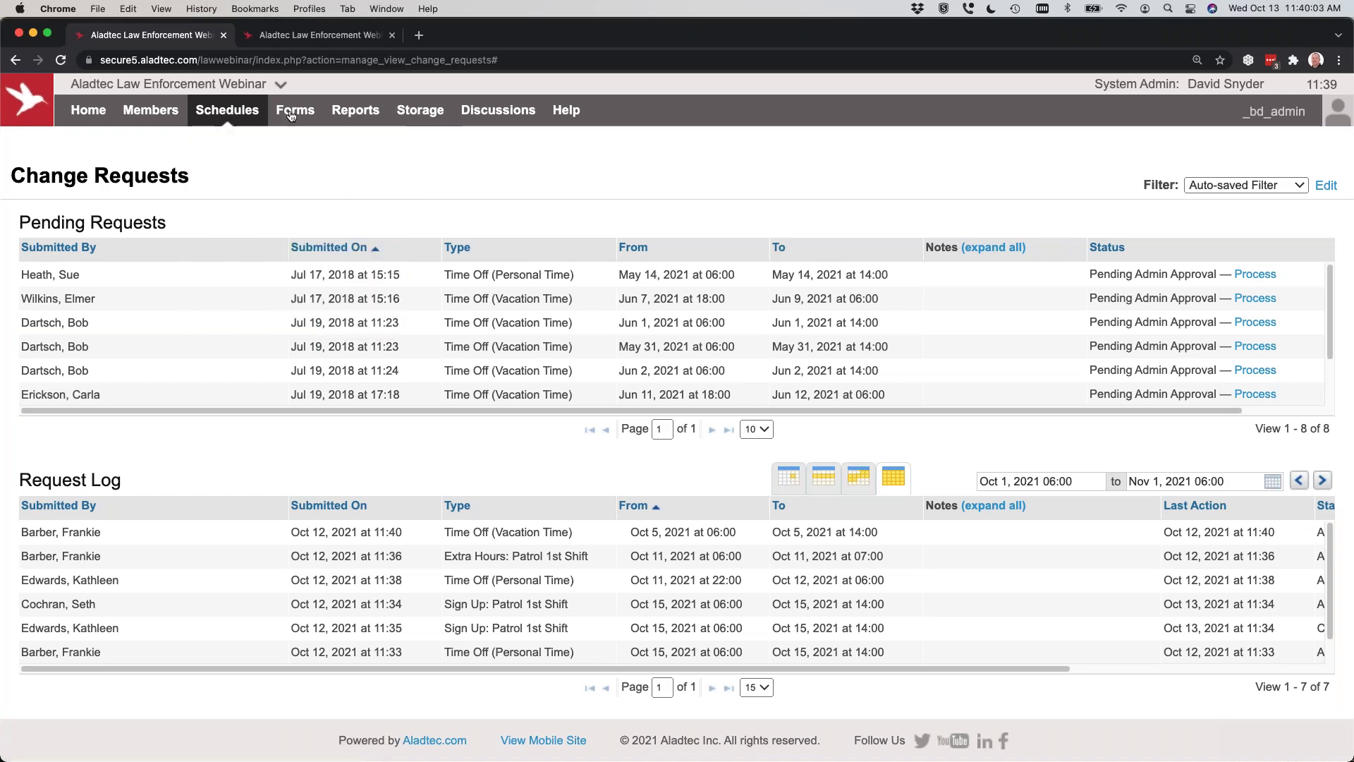
pyautogui.moveTo(291, 115)
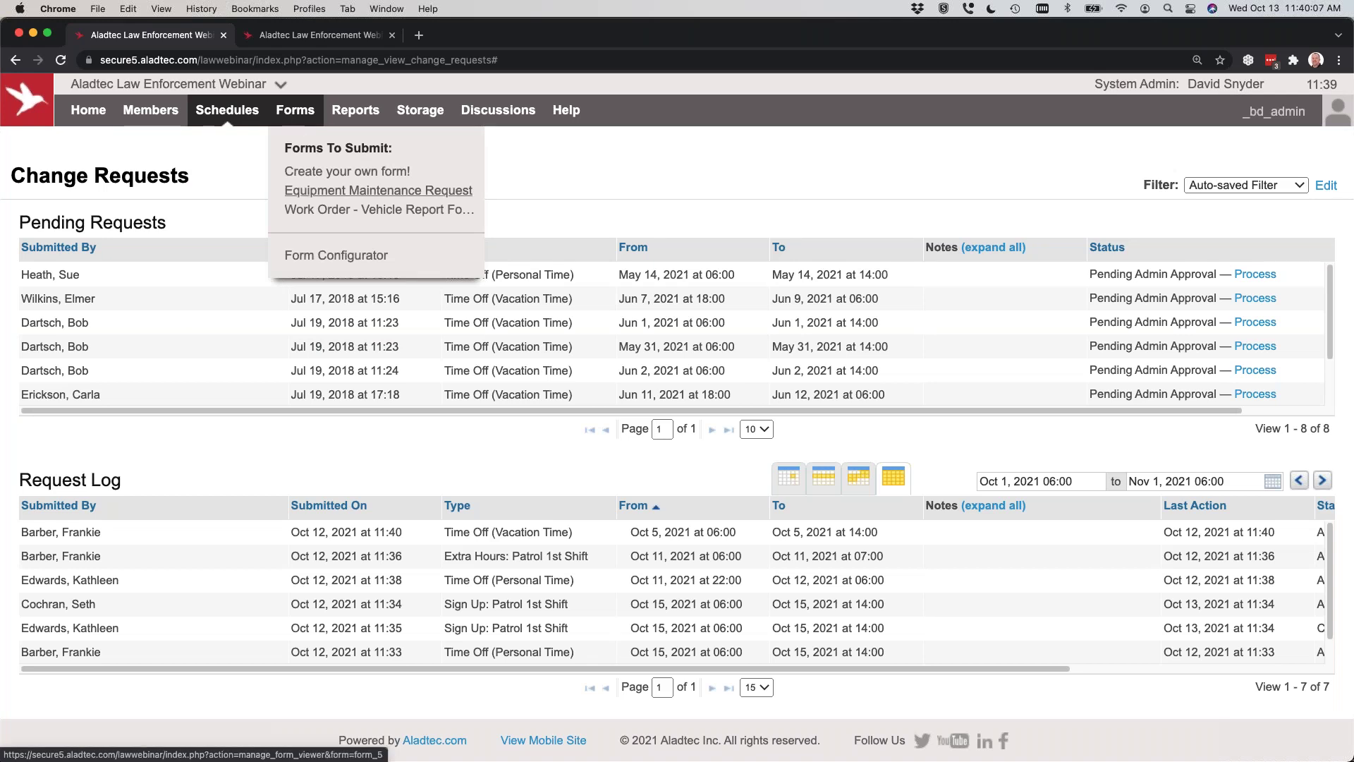
pyautogui.click(359, 207)
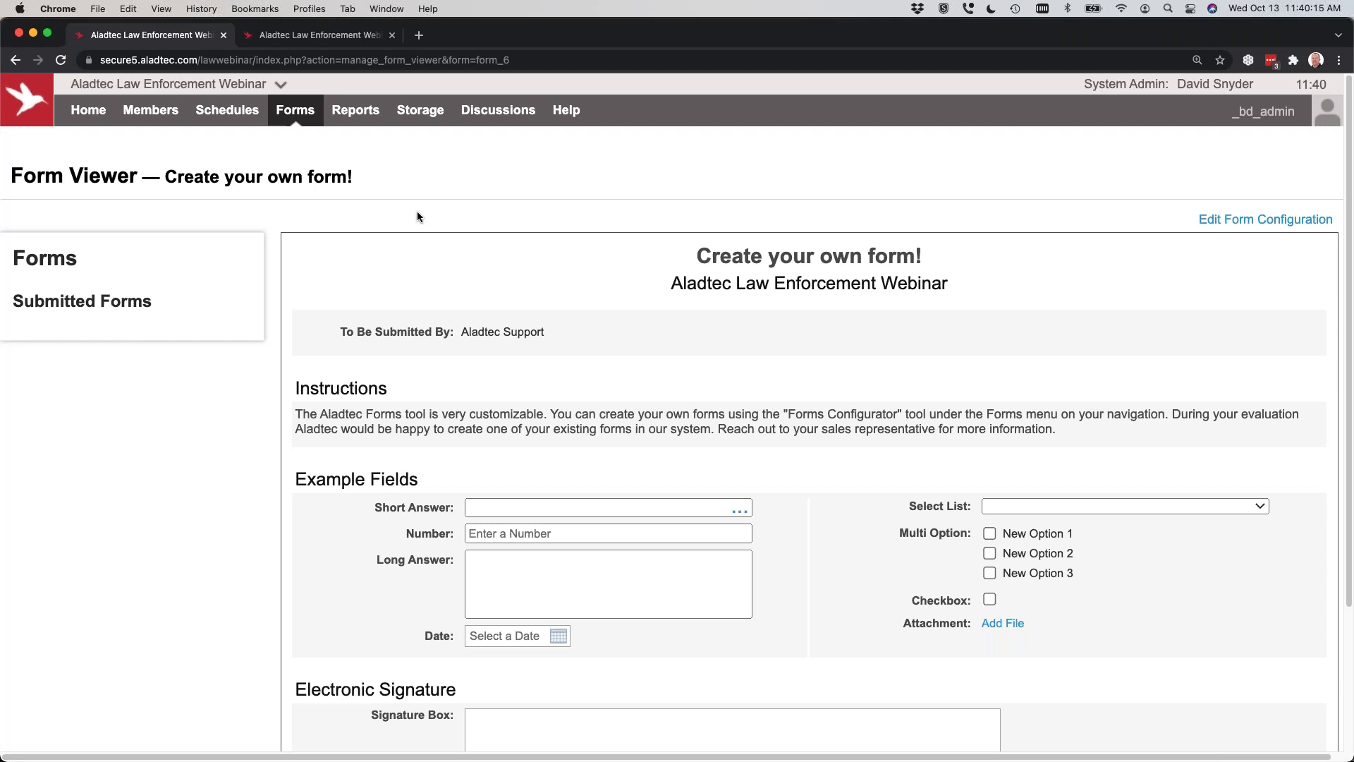
# Step: Edit the form's configuration, adding a Date field above Long Answer and a Multi Option field below Attachment in Example Fields
pyautogui.click(1269, 225)
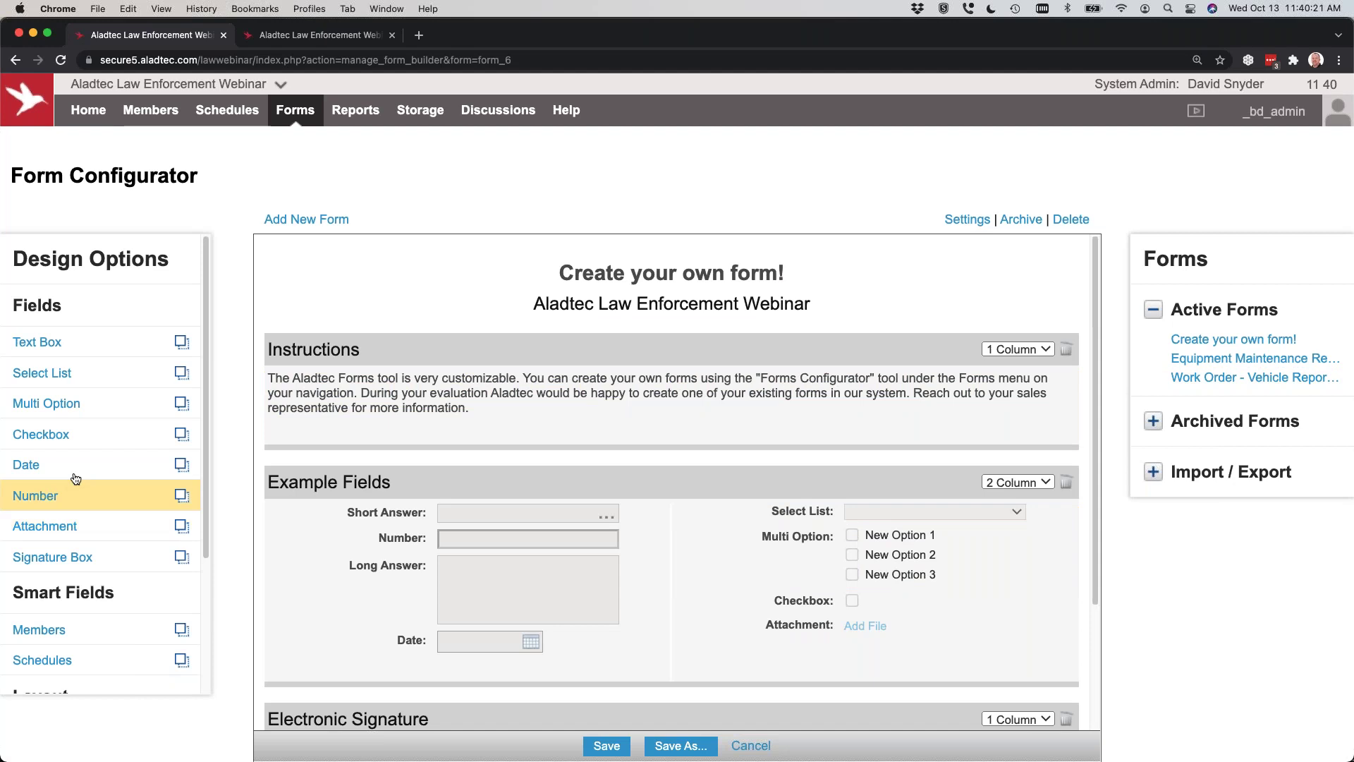
pyautogui.moveTo(31, 464); pyautogui.dragTo(470, 566)
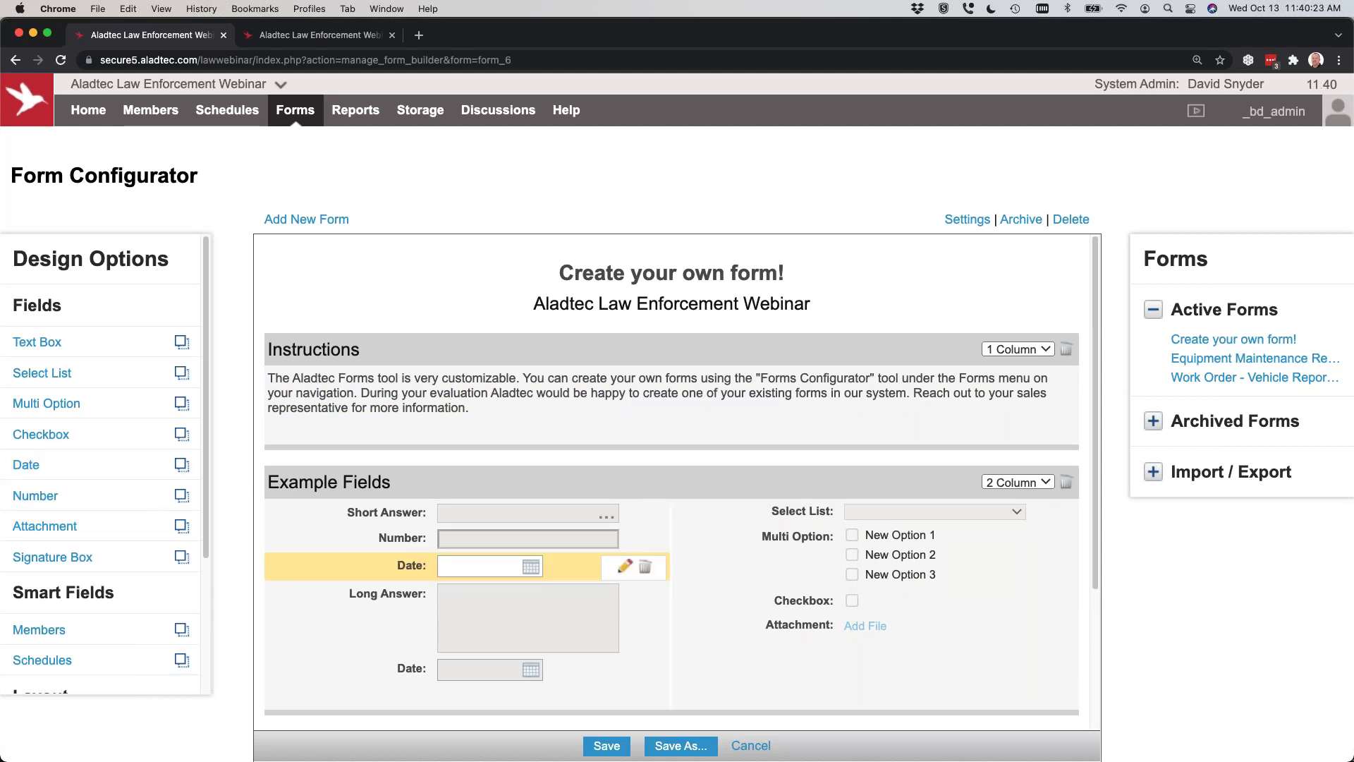
pyautogui.moveTo(113, 402); pyautogui.dragTo(717, 621)
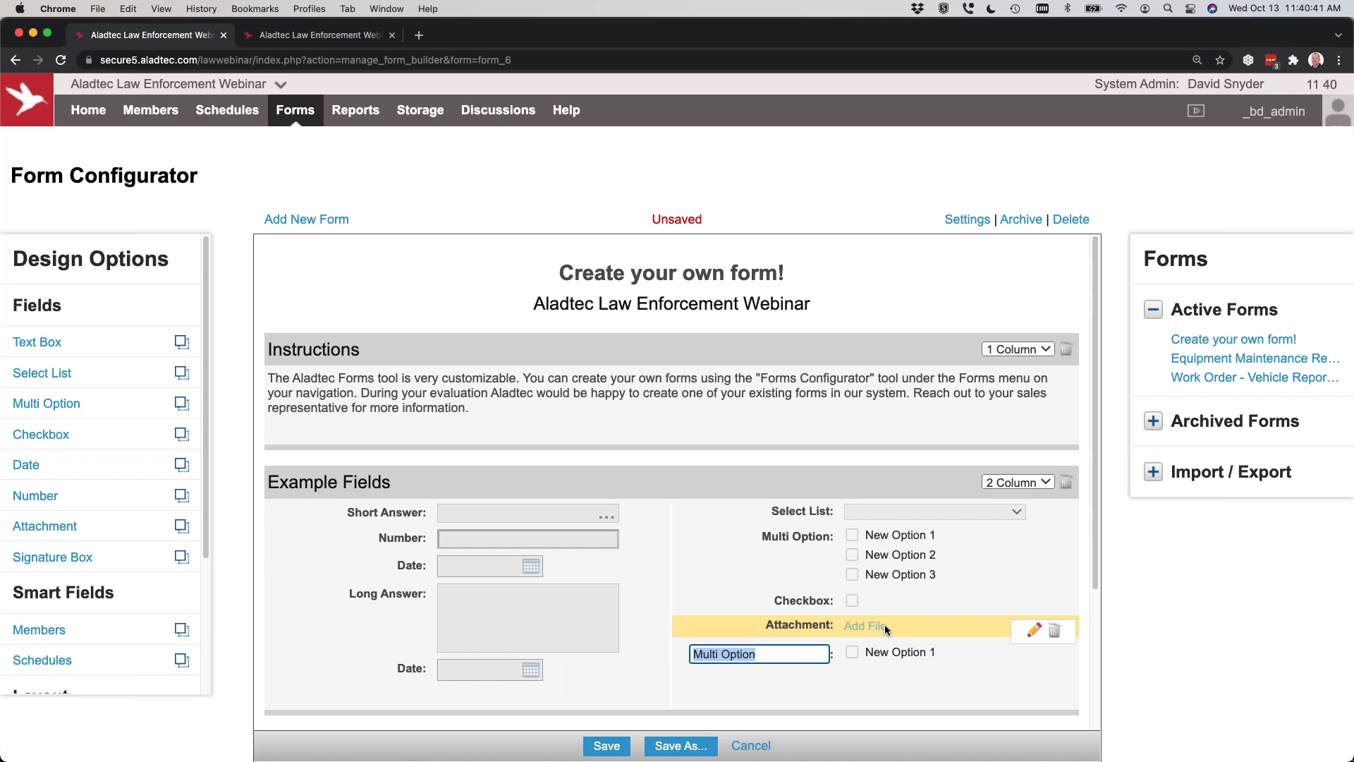
# Step: Look over the form down to its Electronic Signature section and review its general form settings
pyautogui.scroll(-3, 448, 573)
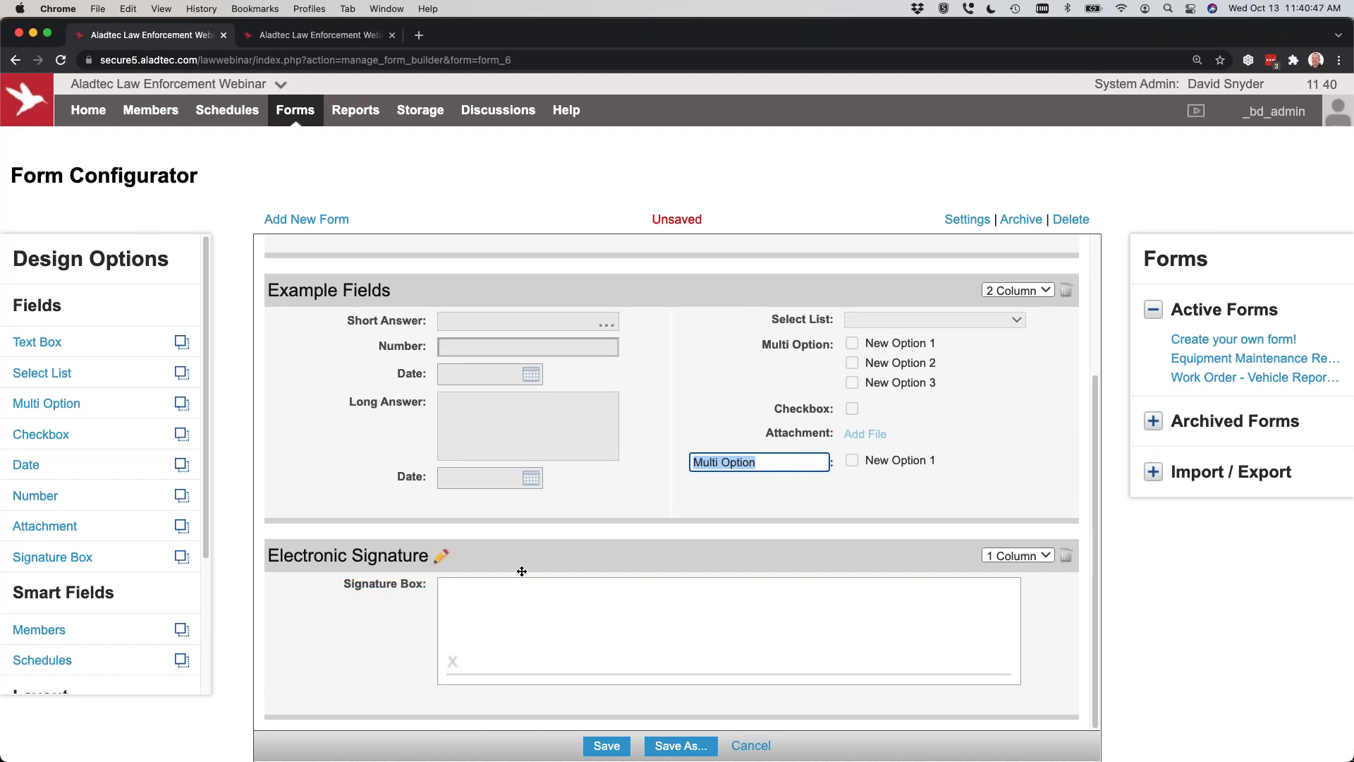
pyautogui.scroll(3, 522, 568)
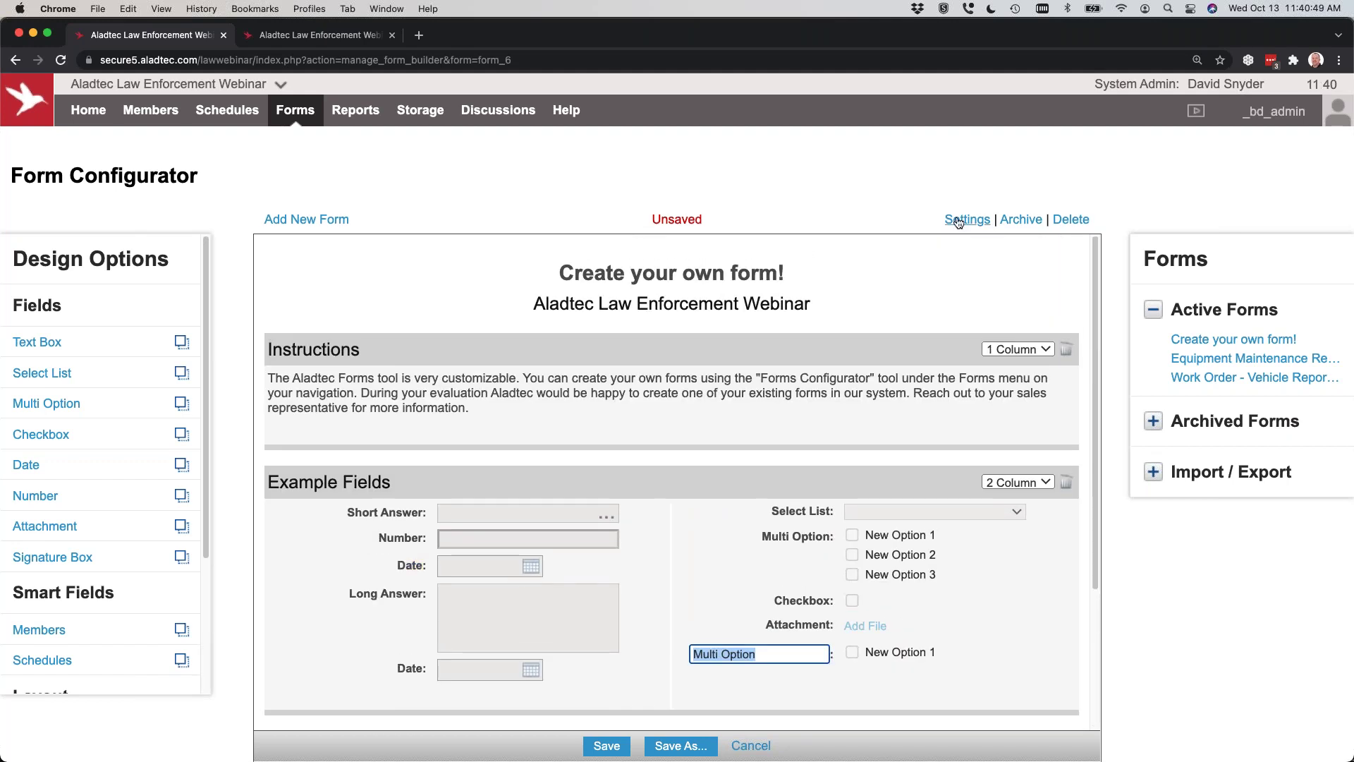
pyautogui.click(958, 220)
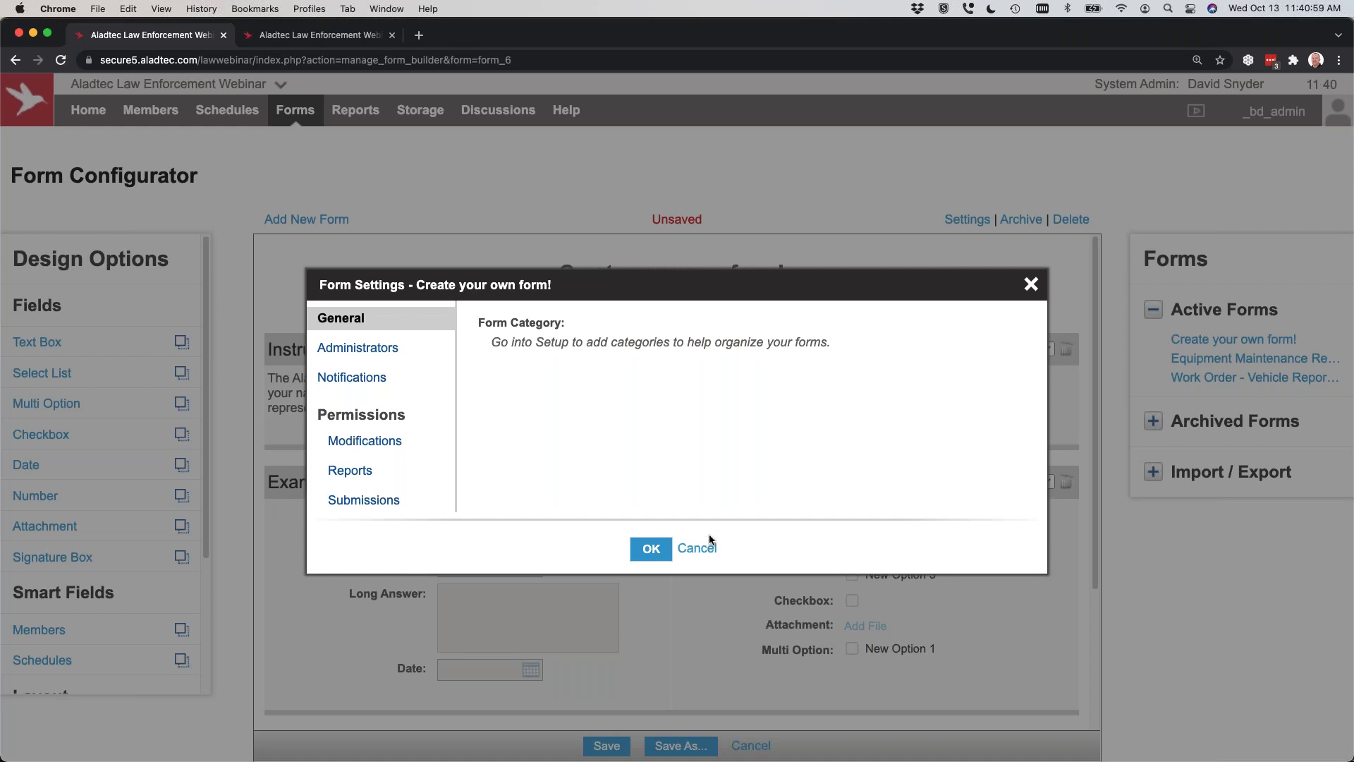
pyautogui.click(684, 549)
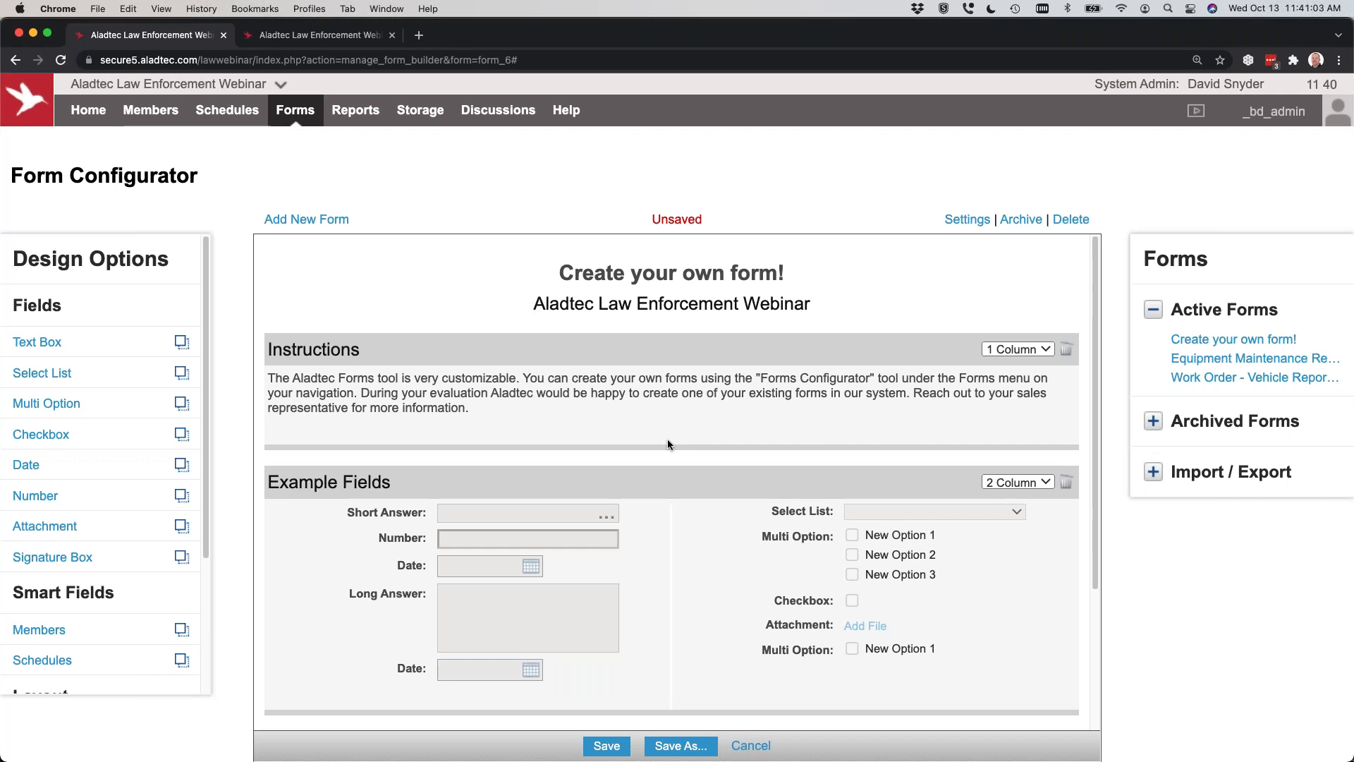
# Step: Add a new form from the premade COVID-19 Screening template in the Health category
pyautogui.moveTo(703, 414)
pyautogui.moveTo(355, 110)
pyautogui.click(298, 224)
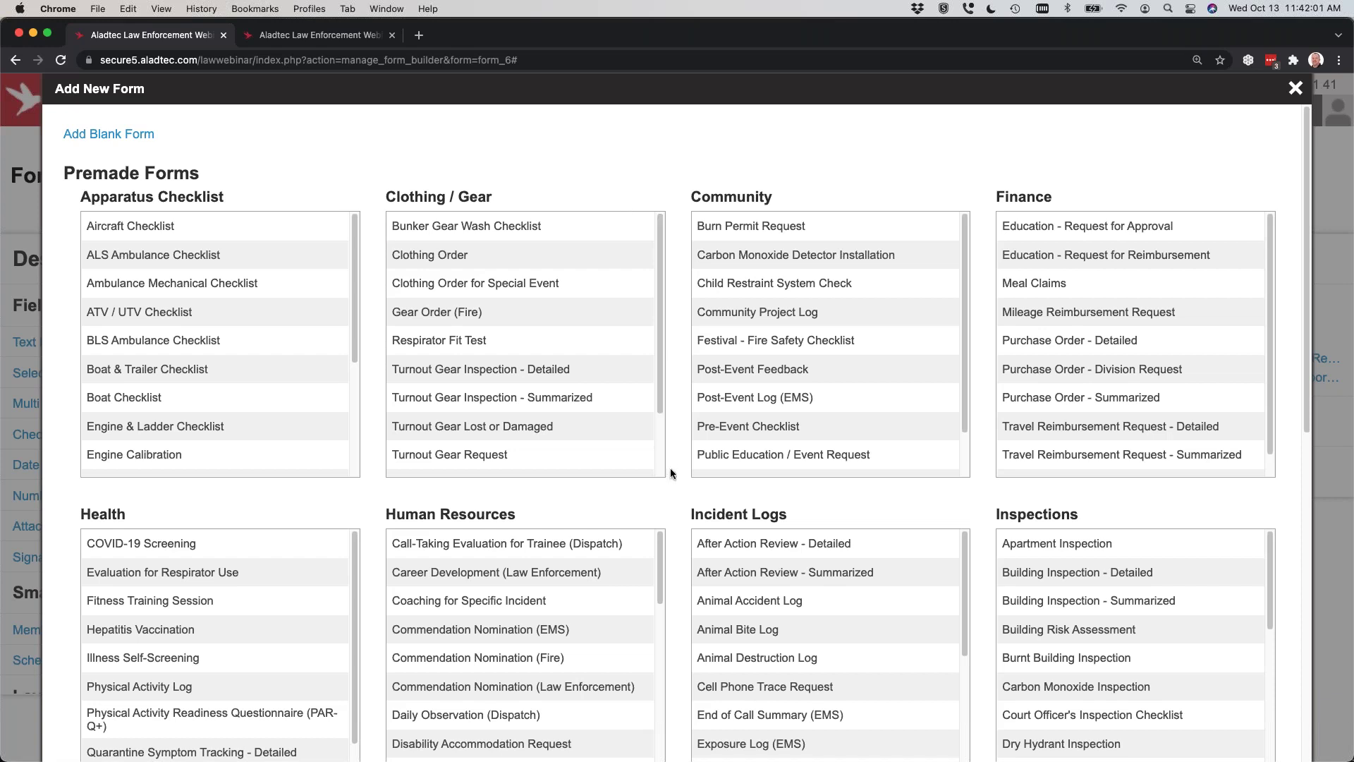
pyautogui.scroll(-3, 423, 423)
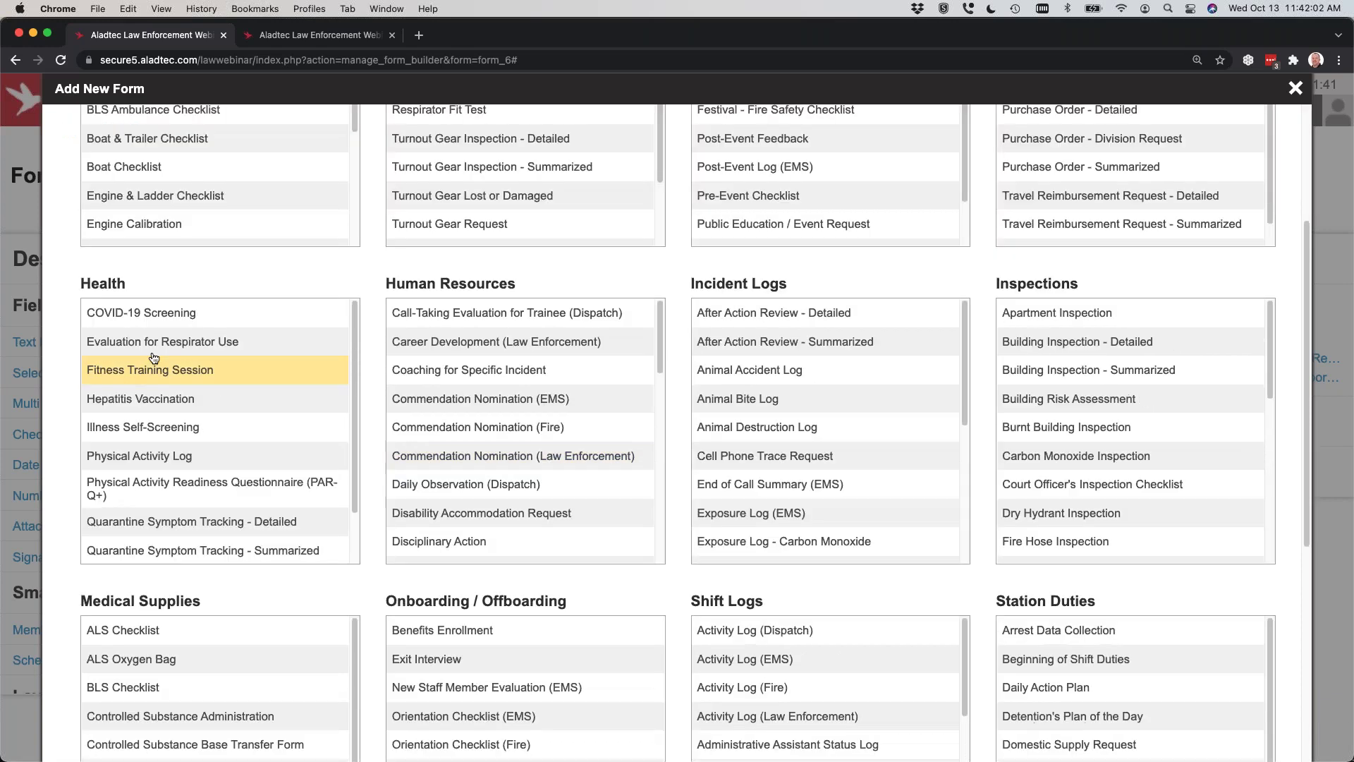
pyautogui.click(146, 323)
pyautogui.click(663, 458)
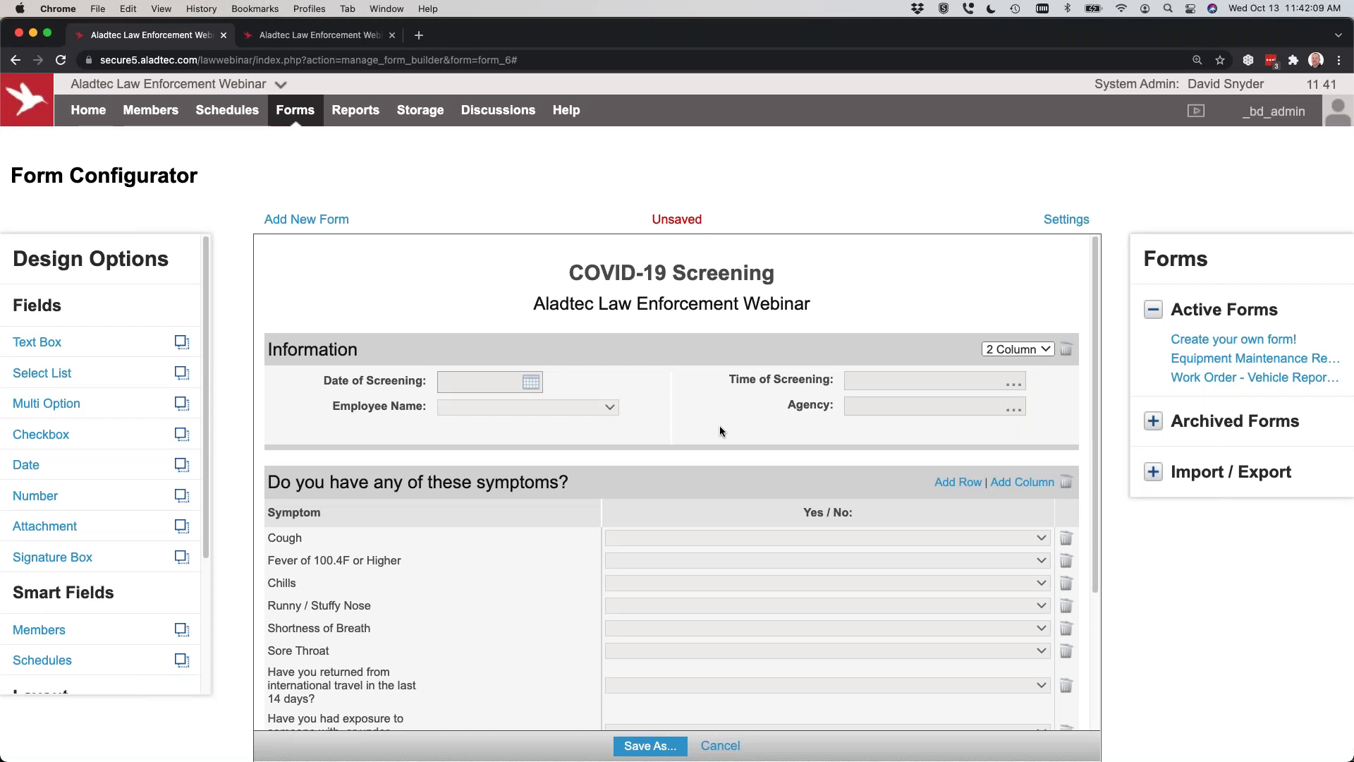
# Step: Browse the premade form categories from Apparatus Checklist to Work Orders, and close the list
pyautogui.click(330, 222)
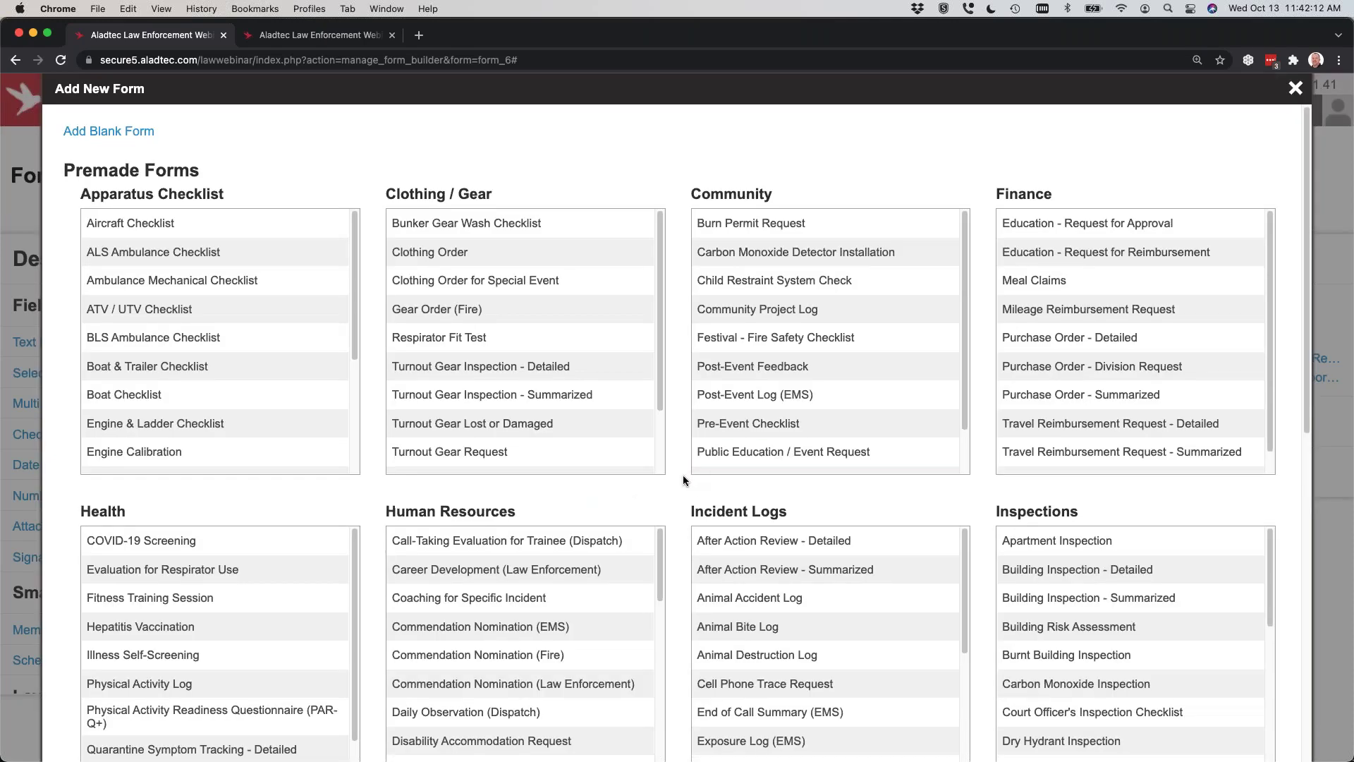
pyautogui.scroll(-3, 682, 476)
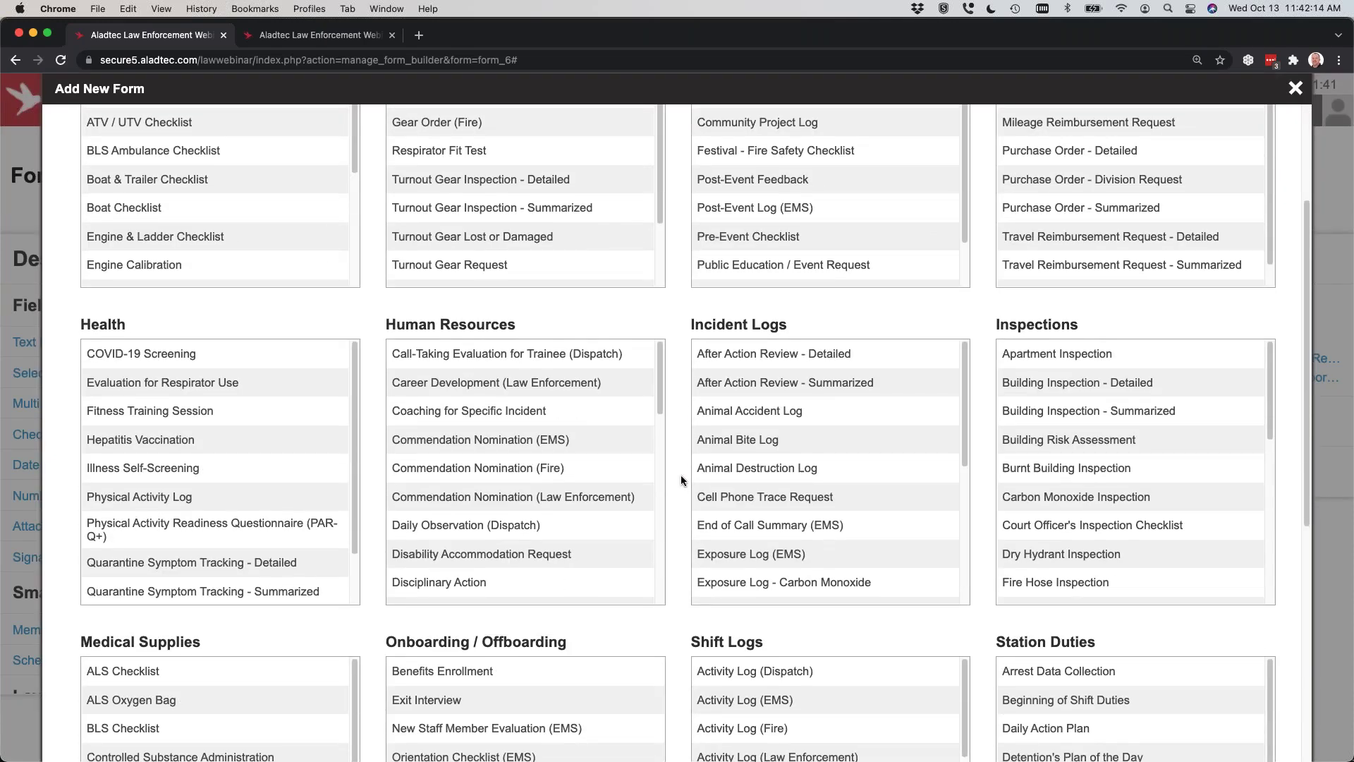
pyautogui.scroll(-5, 680, 475)
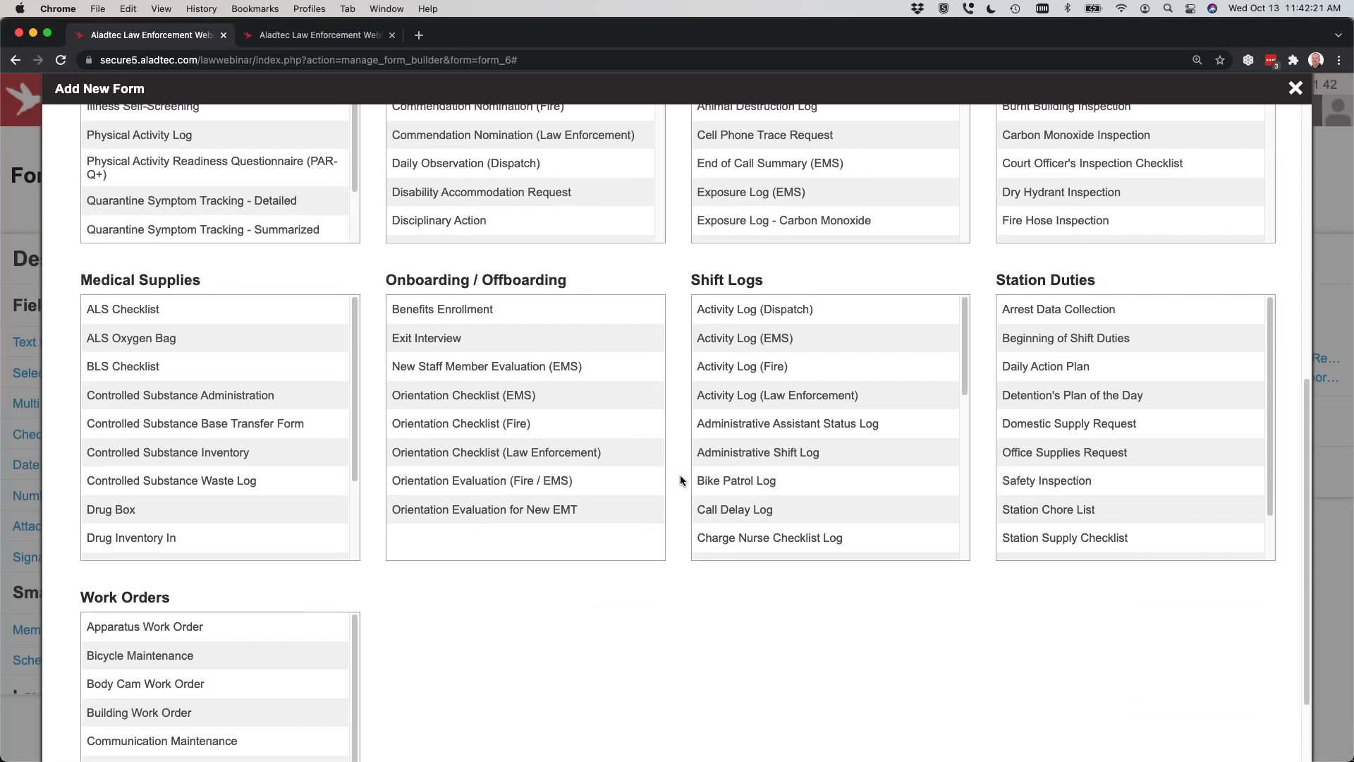
pyautogui.scroll(-2, 680, 476)
pyautogui.press('Escape')
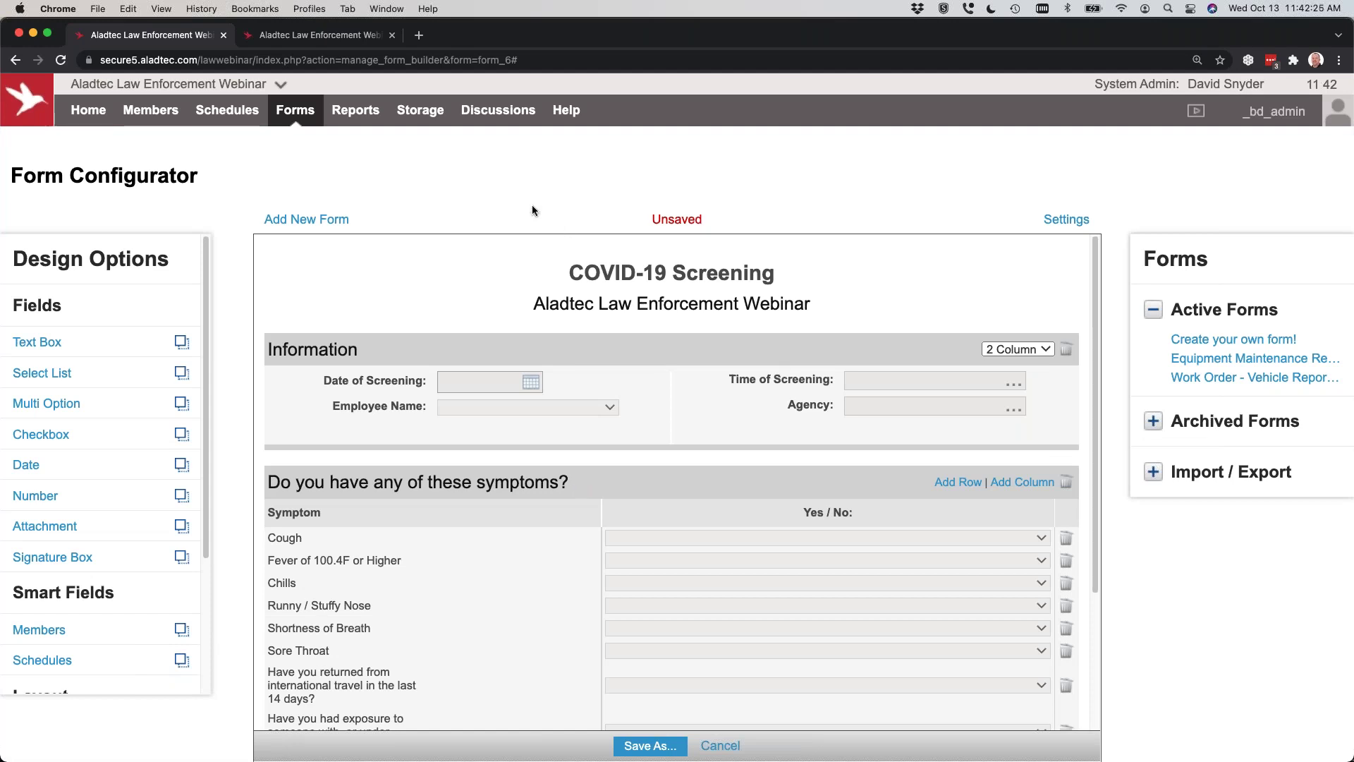
# Step: Leave the unsaved form for the Storage home page and check the available storage space
pyautogui.moveTo(357, 121)
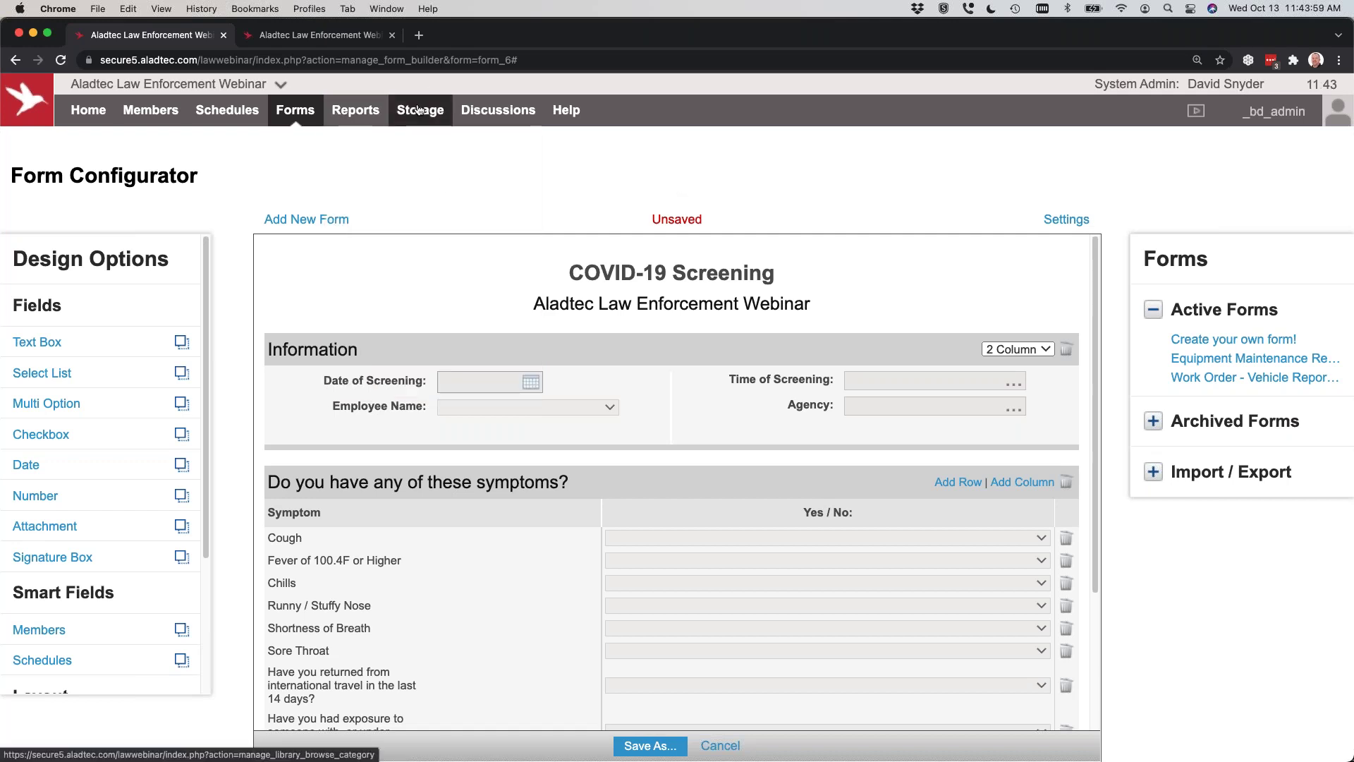
pyautogui.click(714, 293)
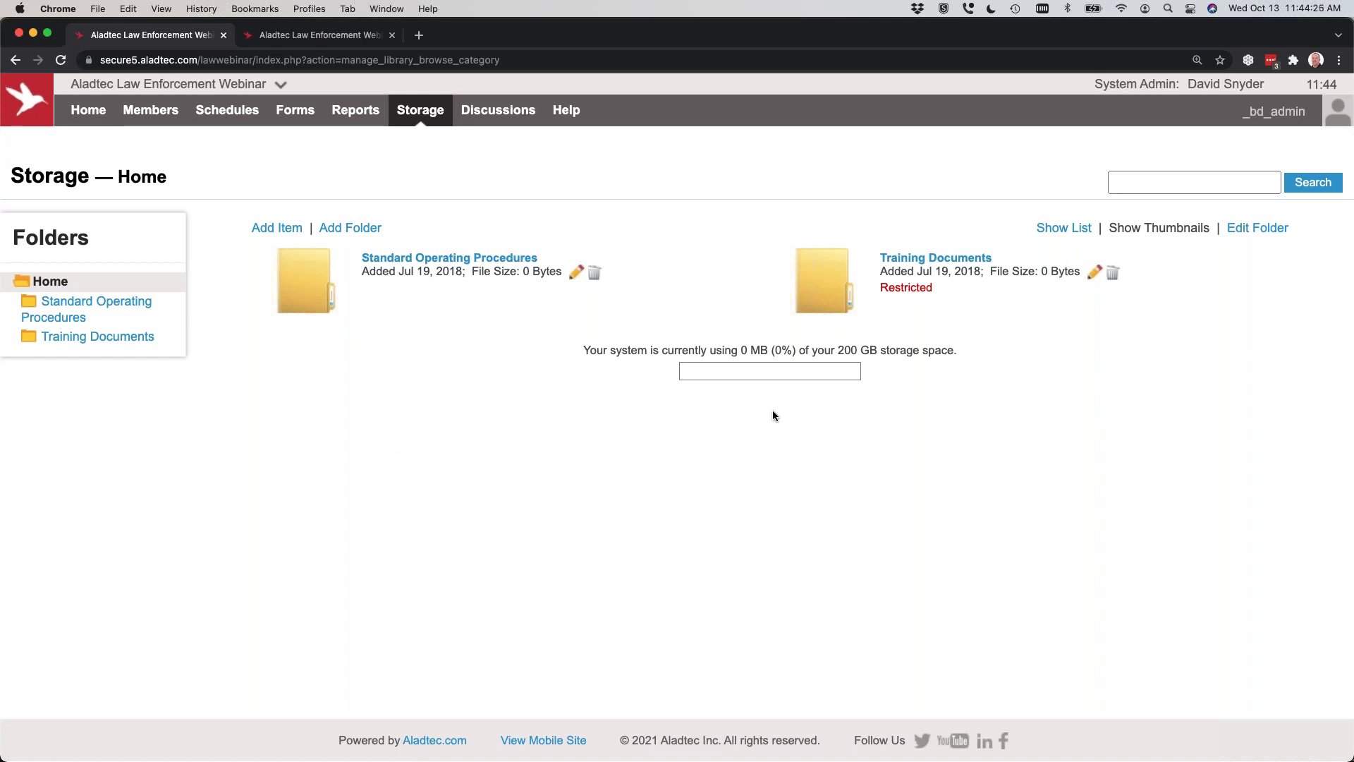
pyautogui.moveTo(895, 350); pyautogui.dragTo(795, 351)
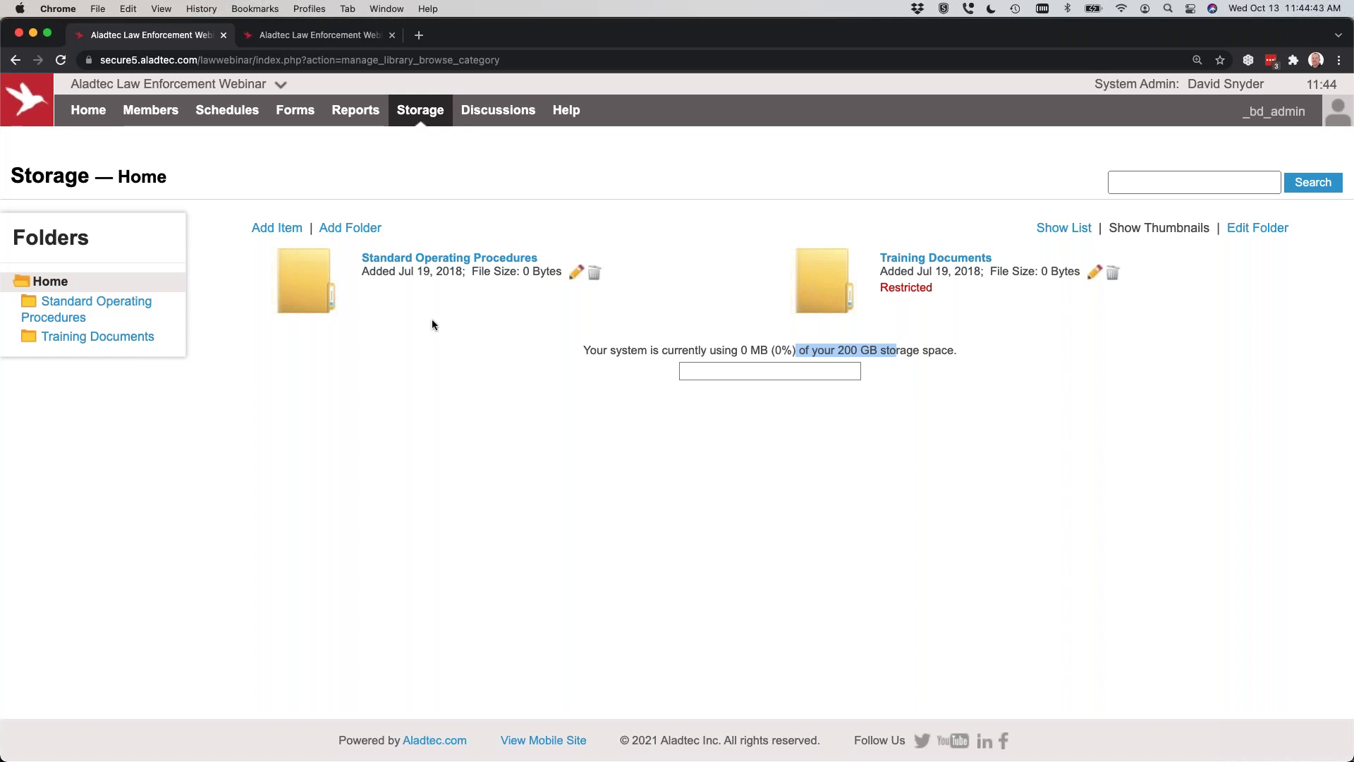
pyautogui.click(599, 171)
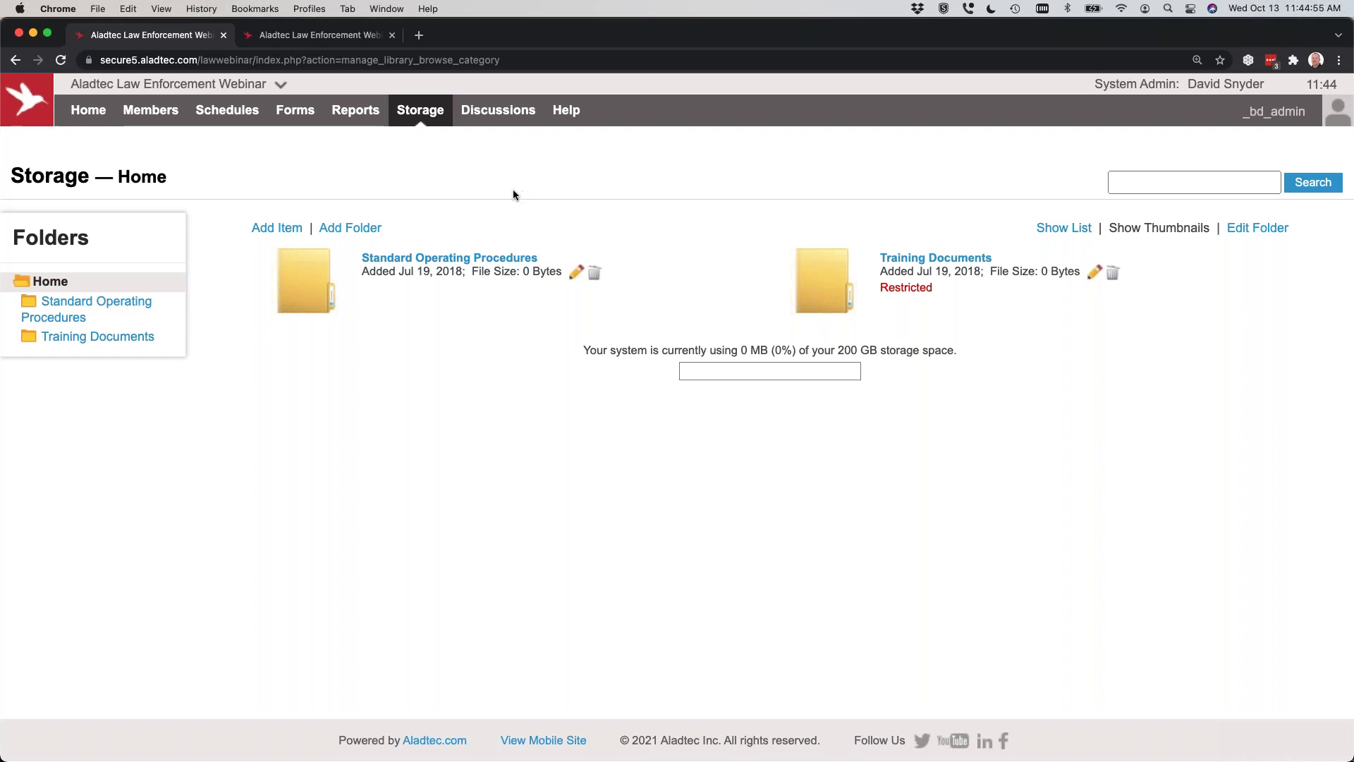
# Step: Open the Meeting Notes topic in Discussions
pyautogui.click(498, 110)
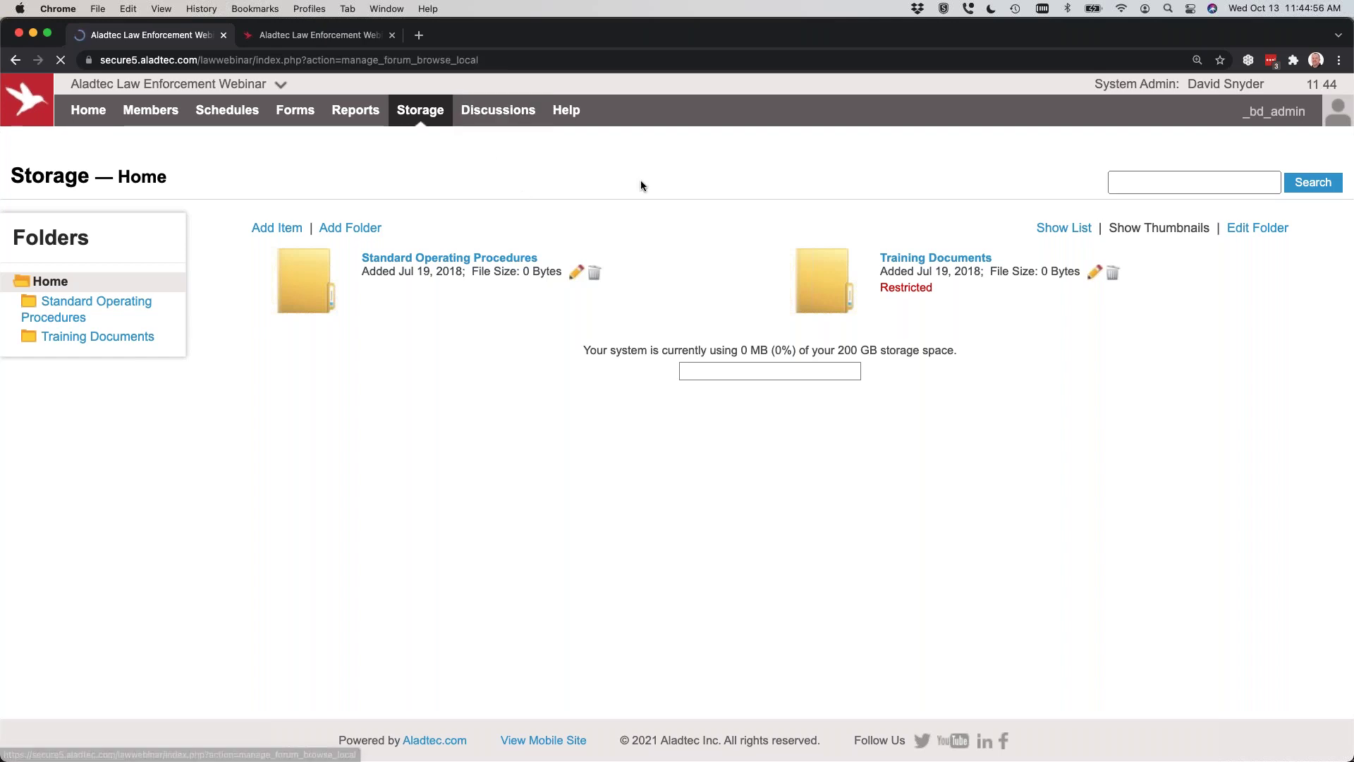
pyautogui.click(294, 260)
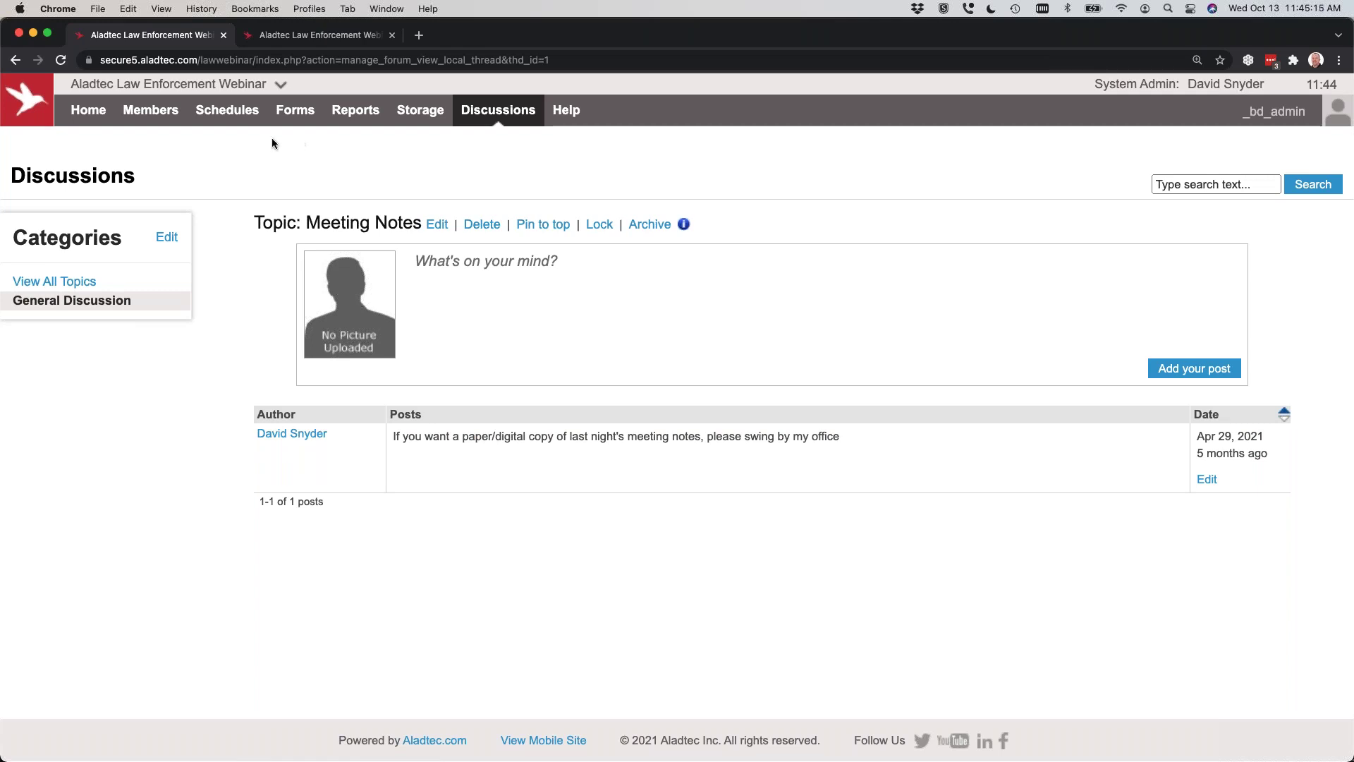
# Step: Open the organization's general Setup page
pyautogui.click(261, 85)
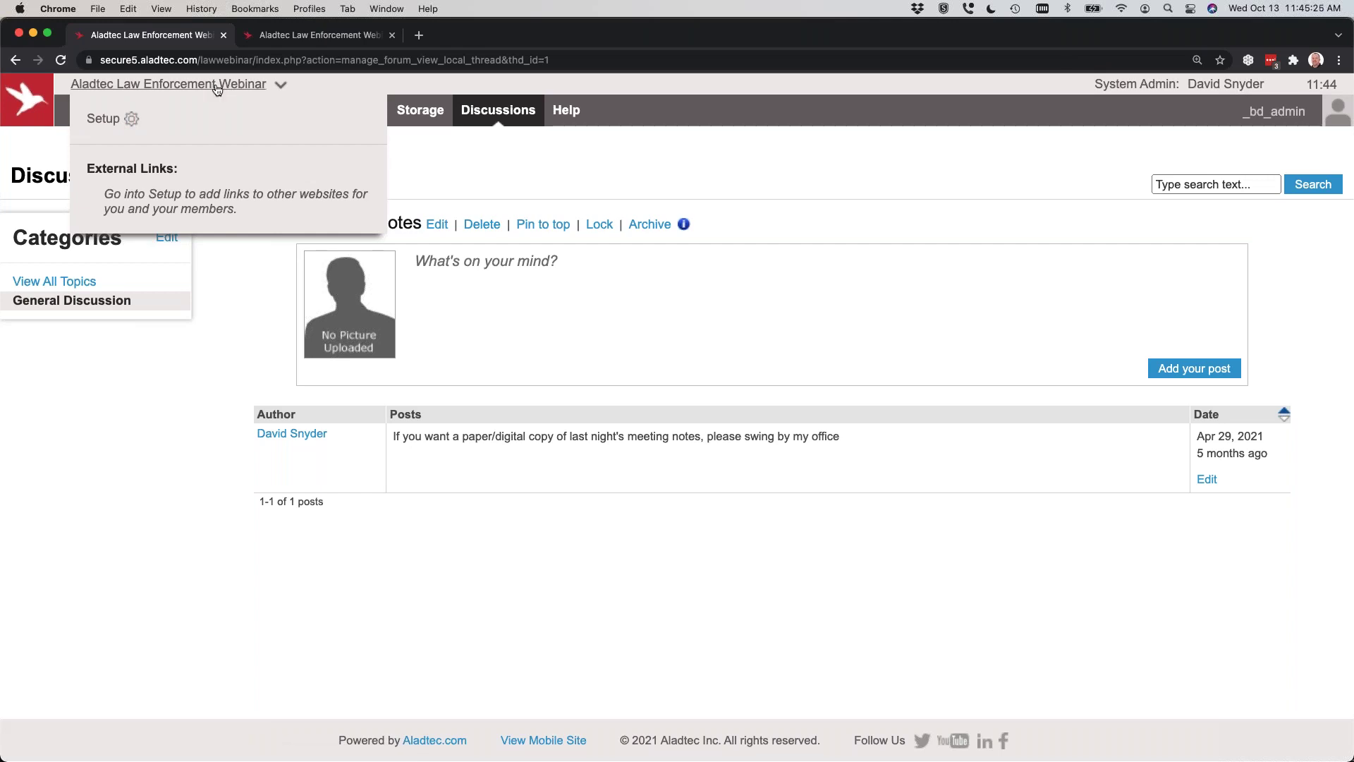
pyautogui.click(102, 119)
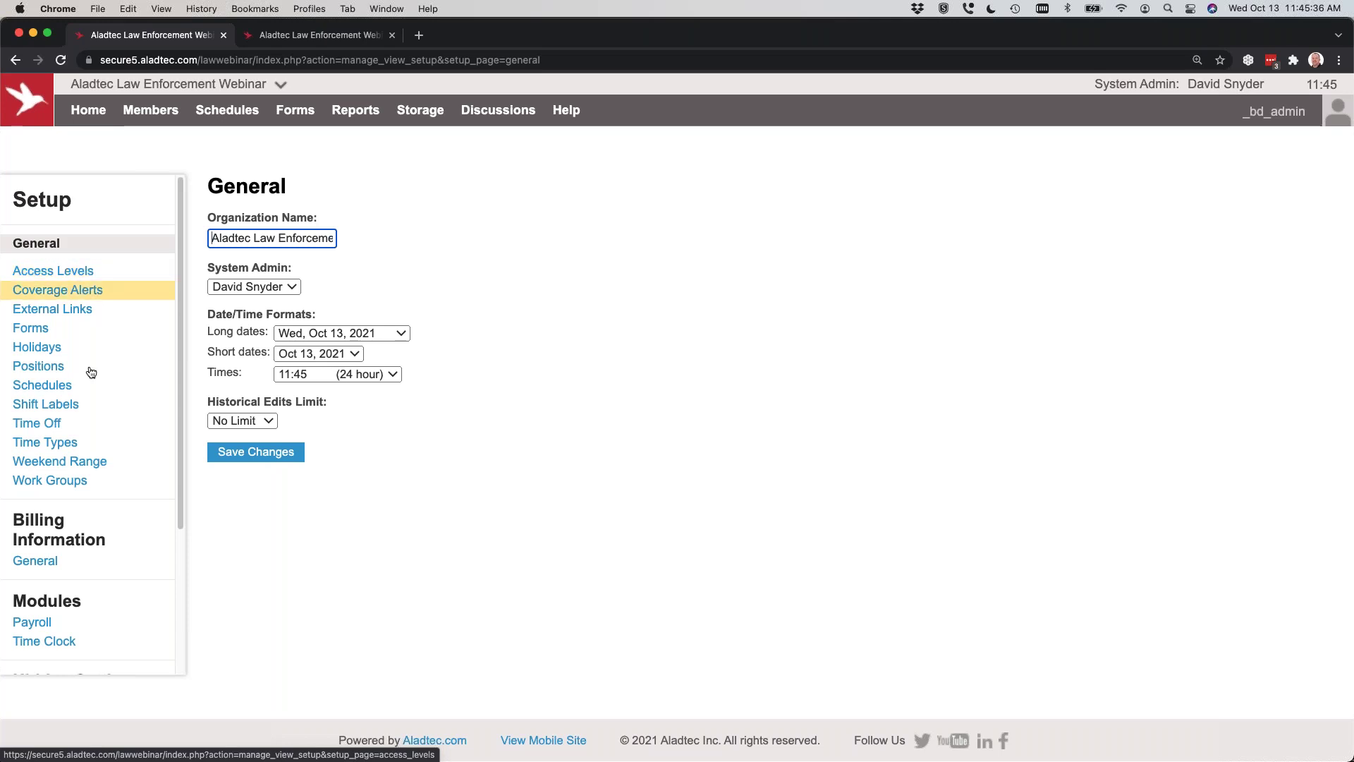
# Step: Open the Schedules setup and examine the shifts and positions of the Patrol 2nd Shift and Training schedules
pyautogui.click(44, 388)
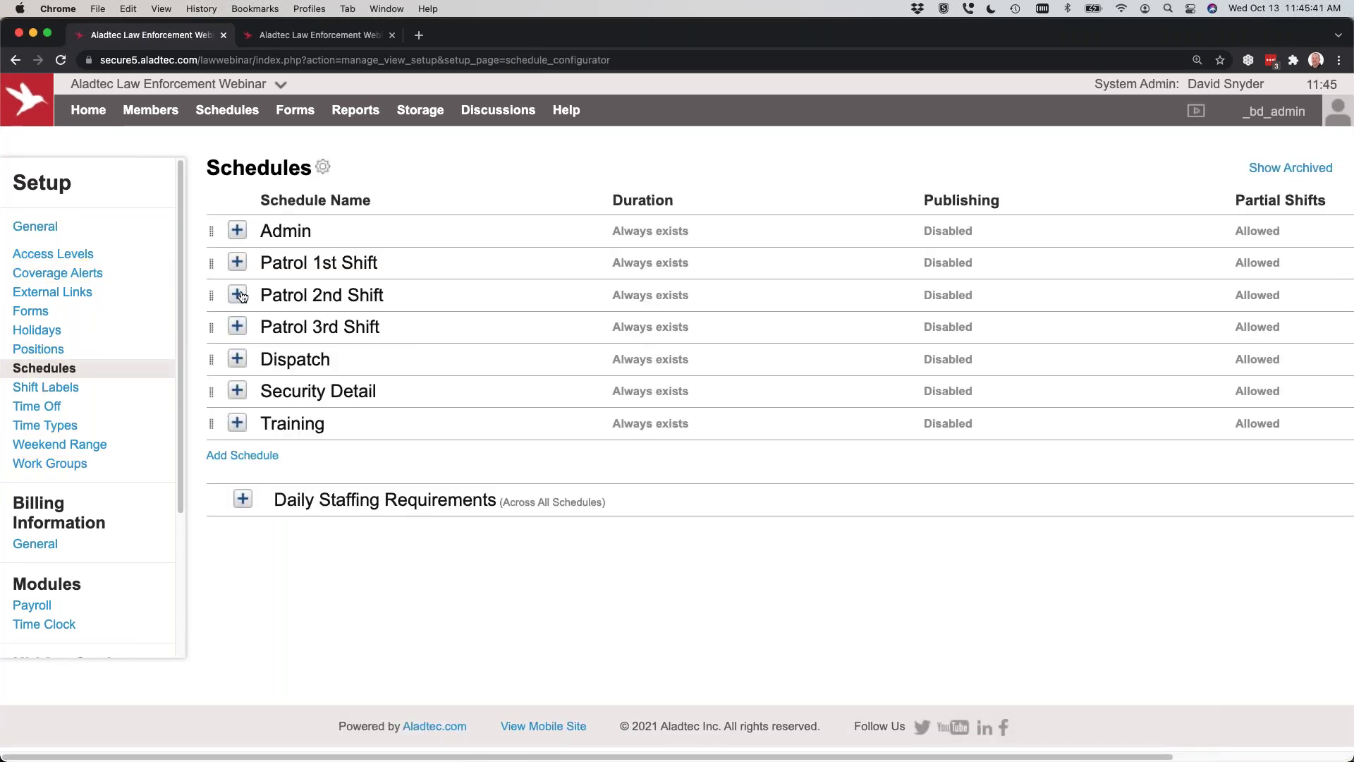
pyautogui.click(239, 294)
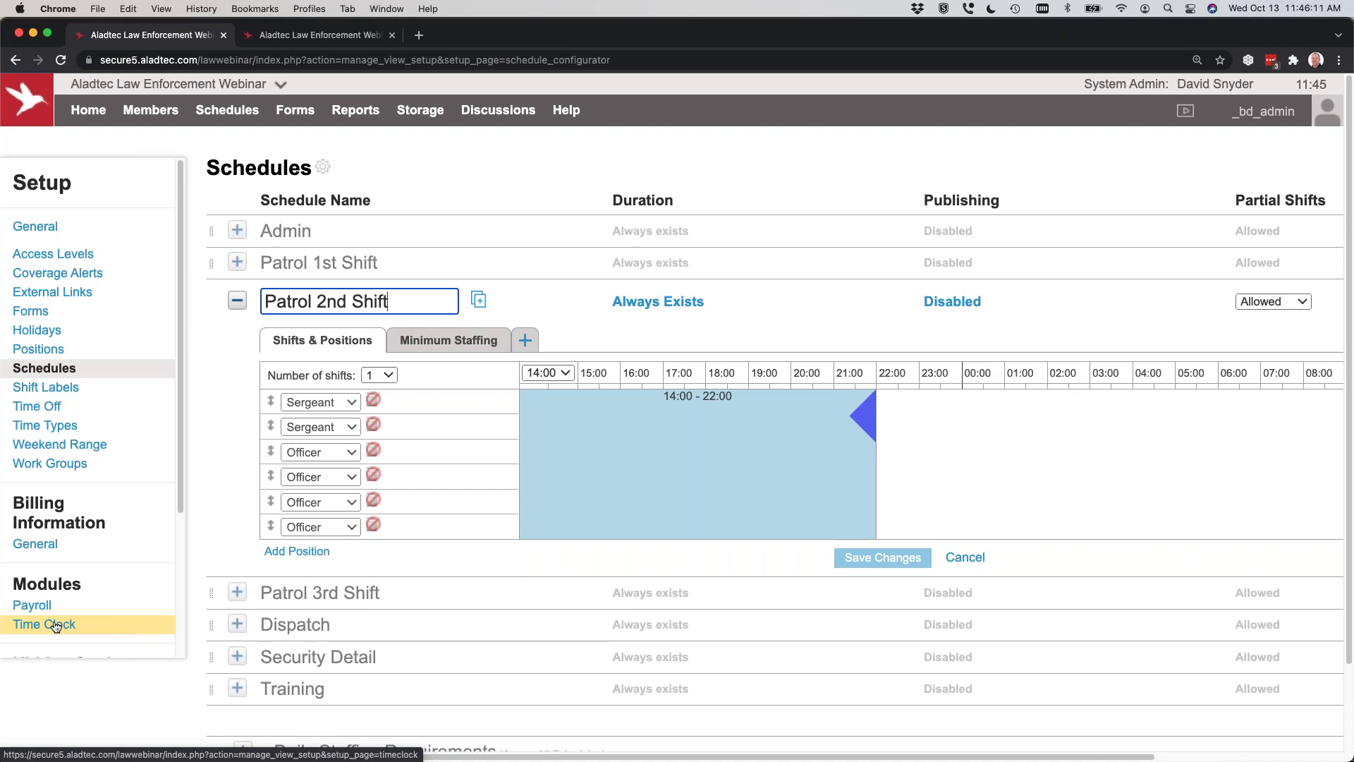
pyautogui.click(237, 300)
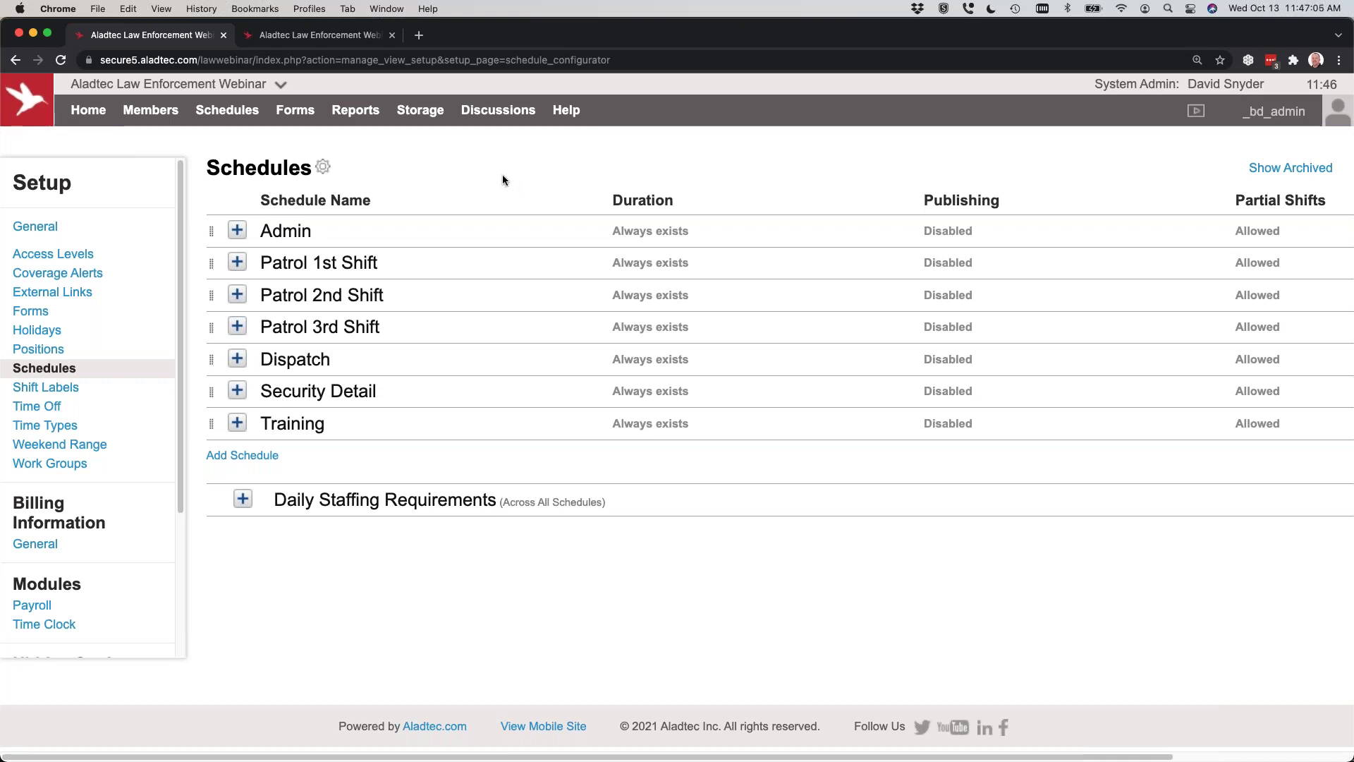
pyautogui.click(253, 428)
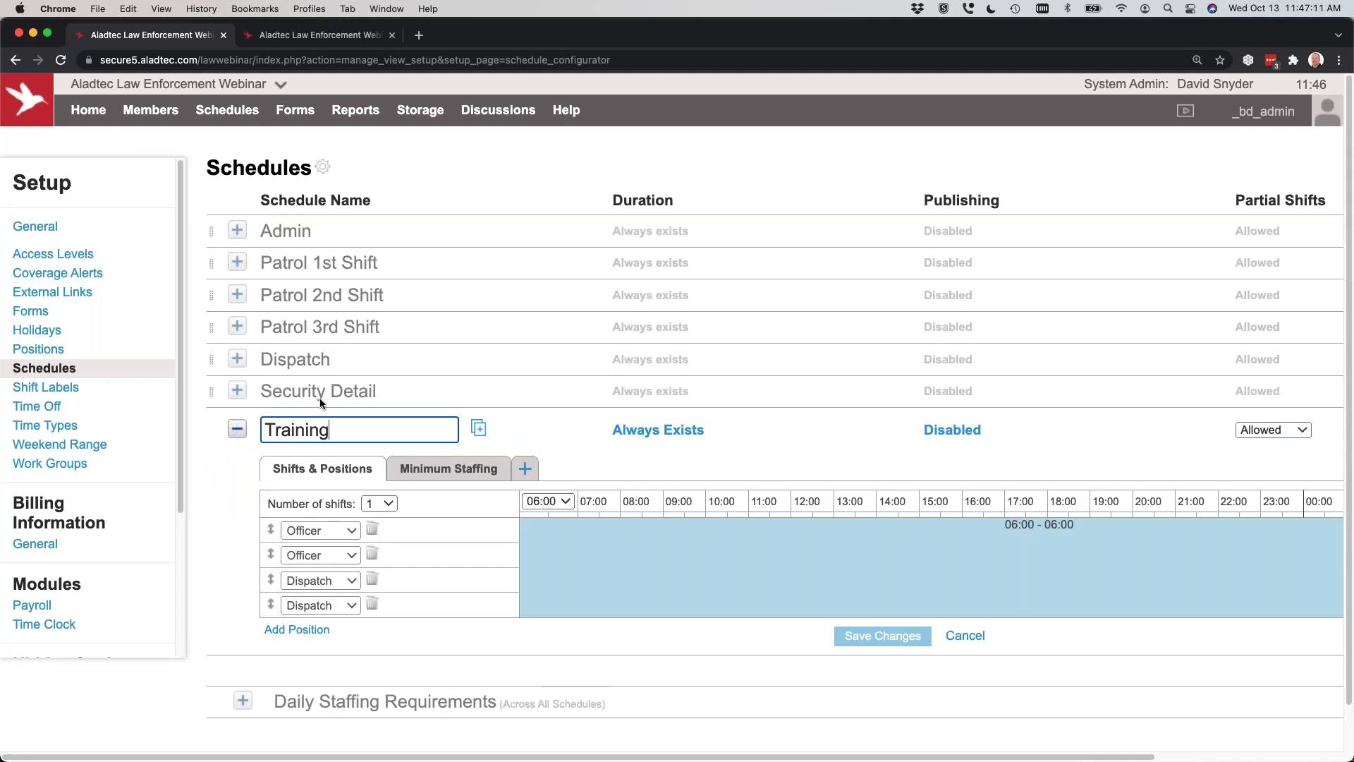
# Step: Filter the monthly calendar to show only the Training work schedule, with all additional schedules turned off
pyautogui.click(221, 121)
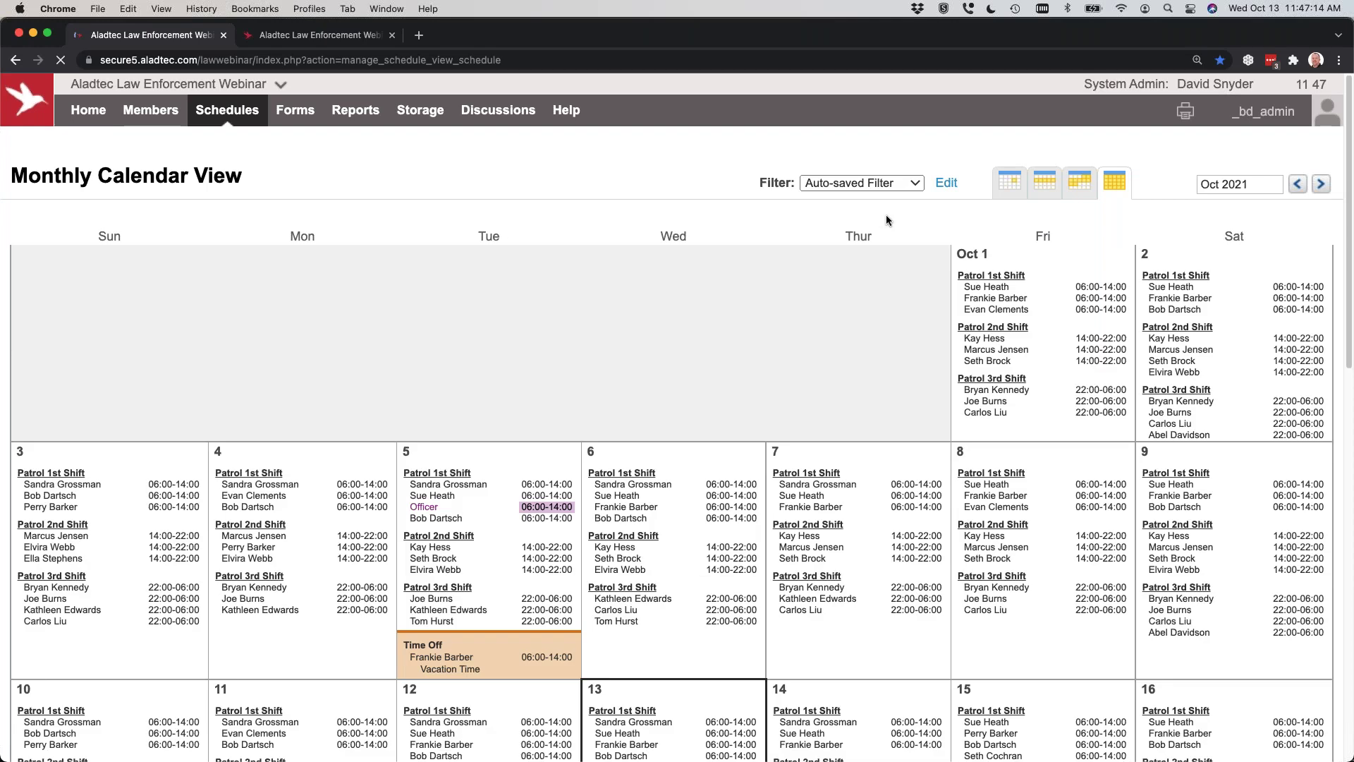
pyautogui.click(950, 183)
pyautogui.click(679, 219)
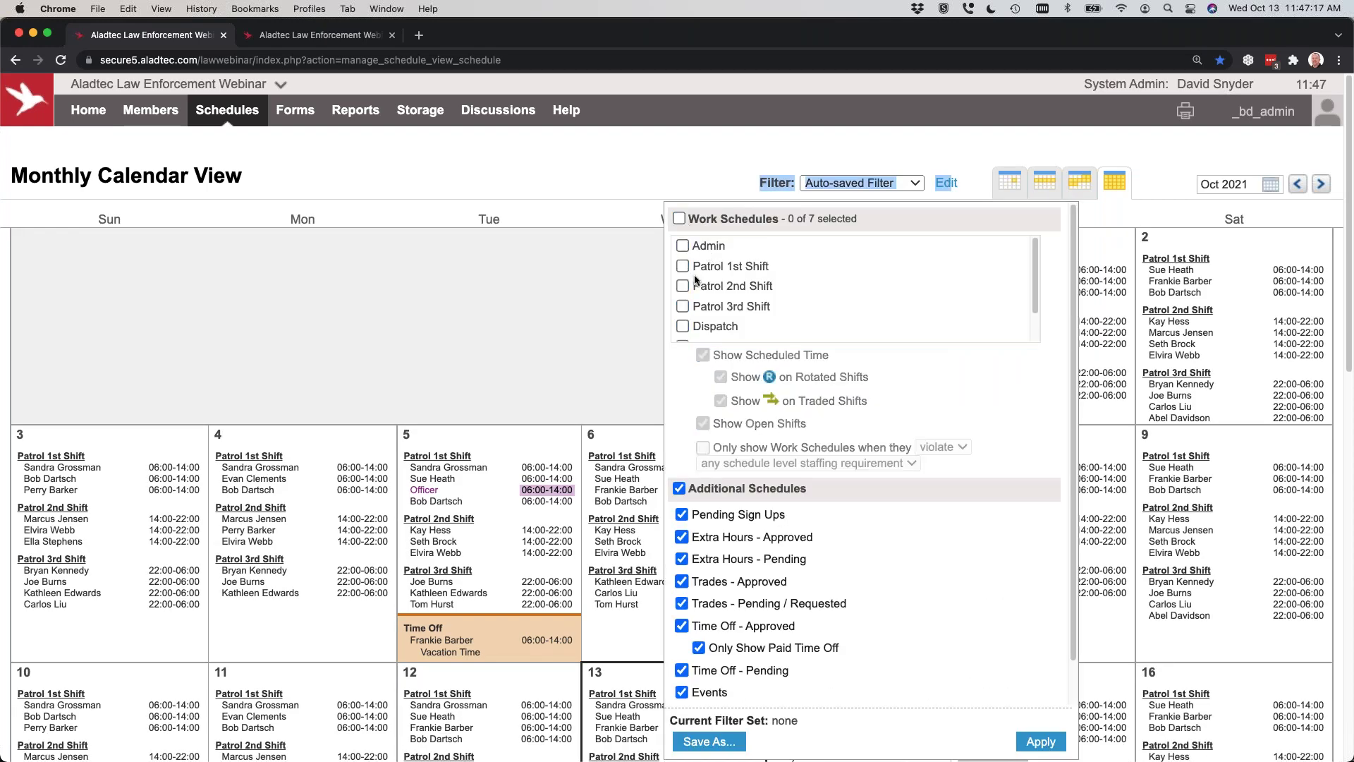
pyautogui.scroll(-2, 775, 296)
pyautogui.click(683, 332)
pyautogui.click(678, 488)
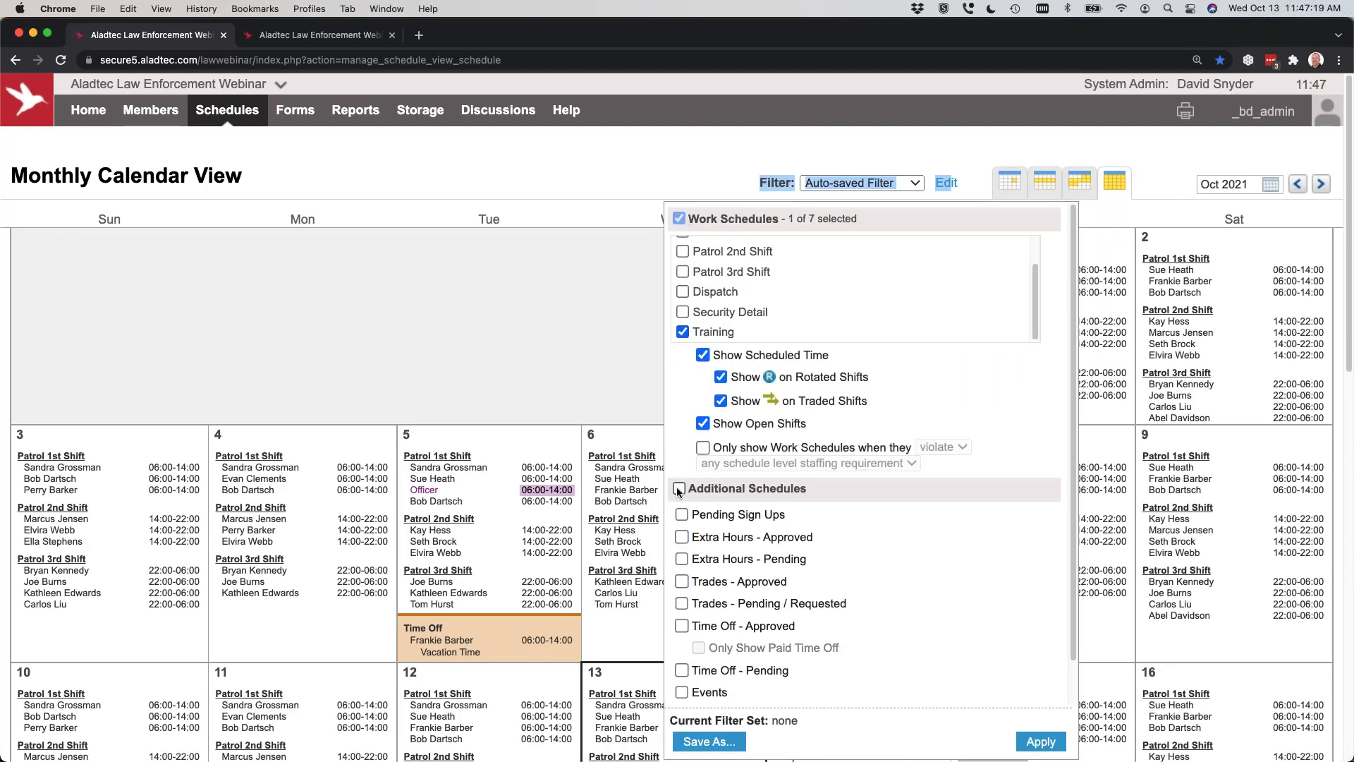
pyautogui.click(1033, 741)
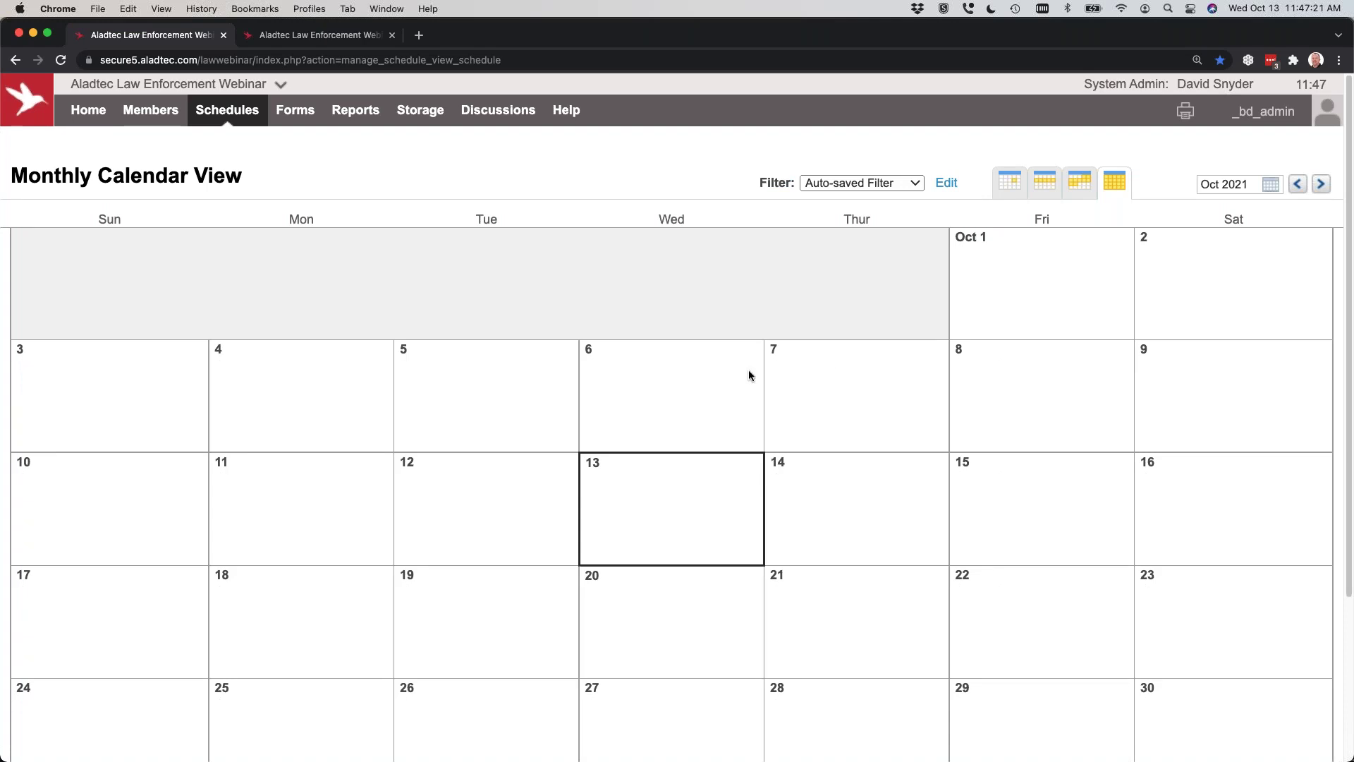
# Step: Review the calendar's filter settings for Training and close them without applying changes
pyautogui.click(946, 182)
pyautogui.scroll(-2, 730, 331)
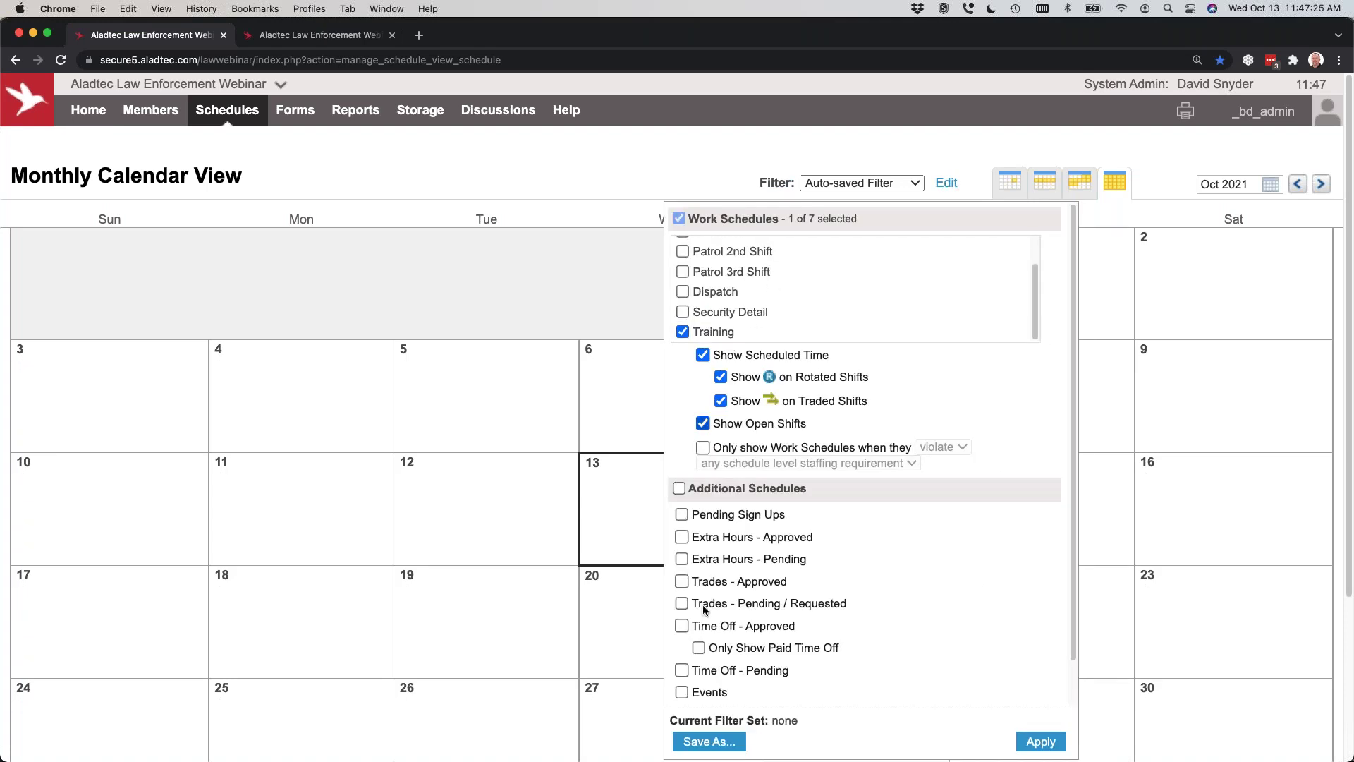
pyautogui.click(531, 274)
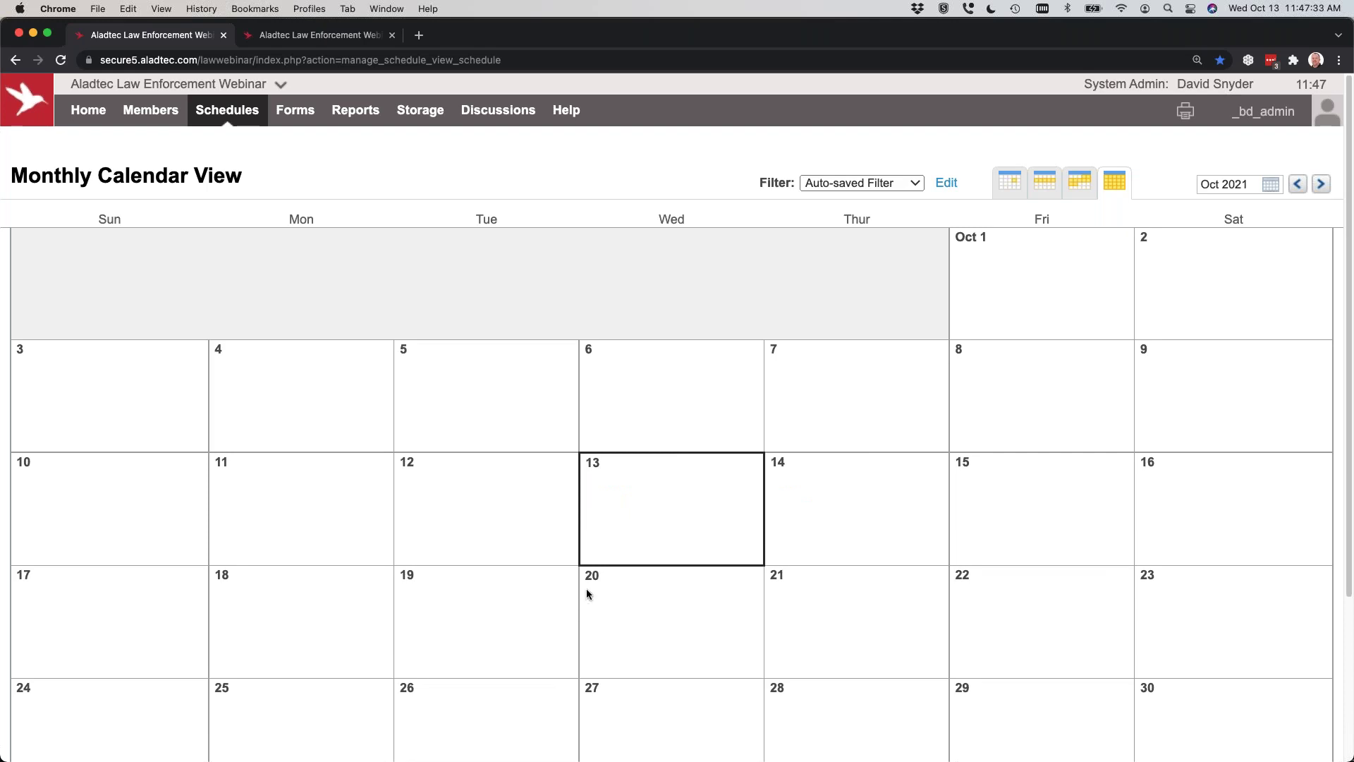
# Step: In the Hourly Editor for Oct 20, 2021, add OPEN TIME from 09:00 to 12:00 to Training's first Officer position
pyautogui.click(608, 598)
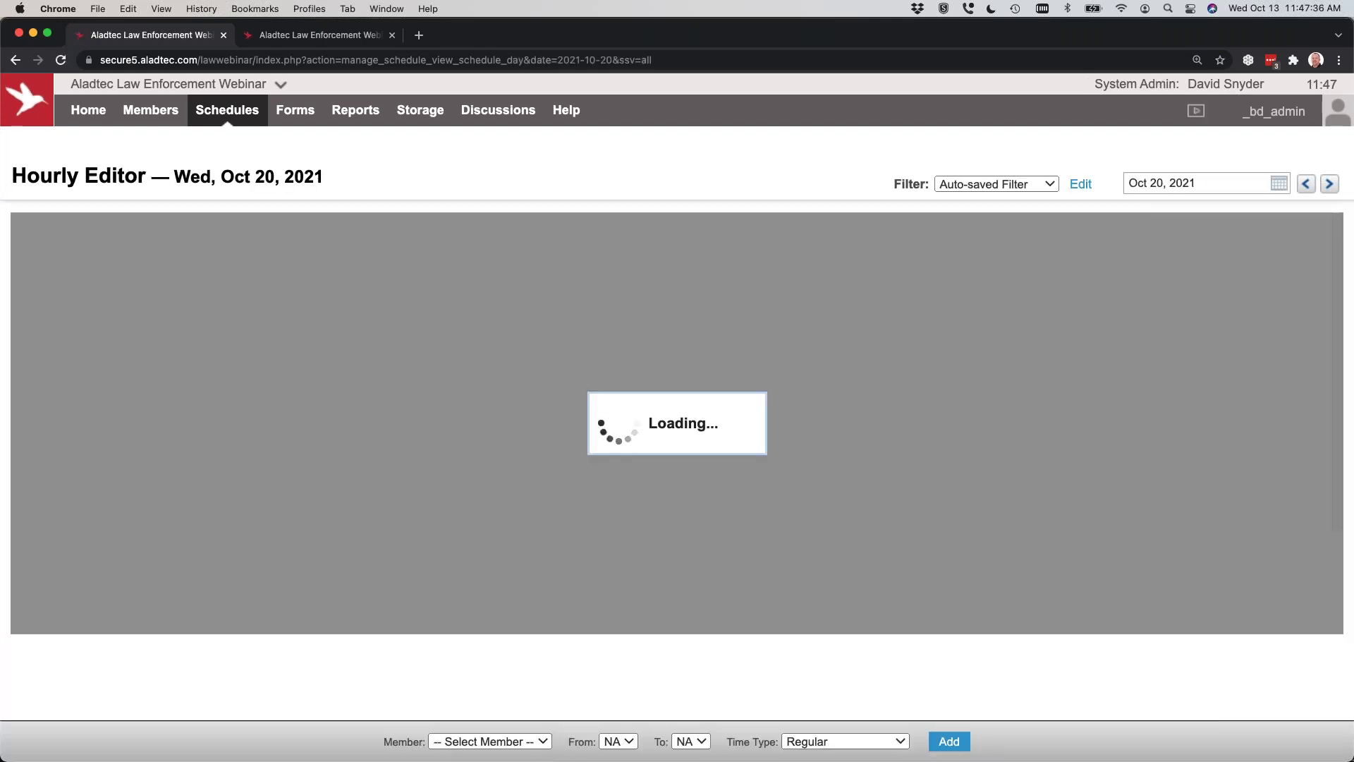
pyautogui.scroll(-15, 49, 325)
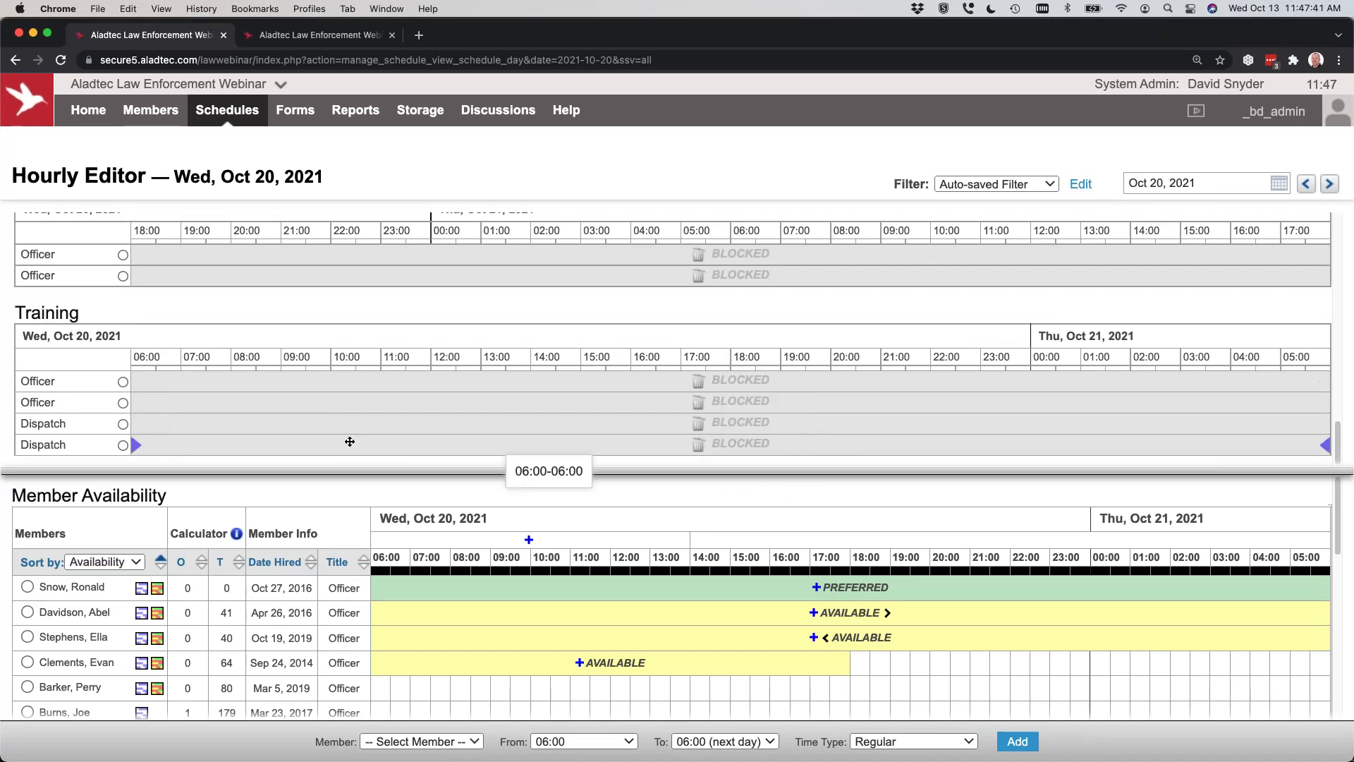
pyautogui.click(328, 379)
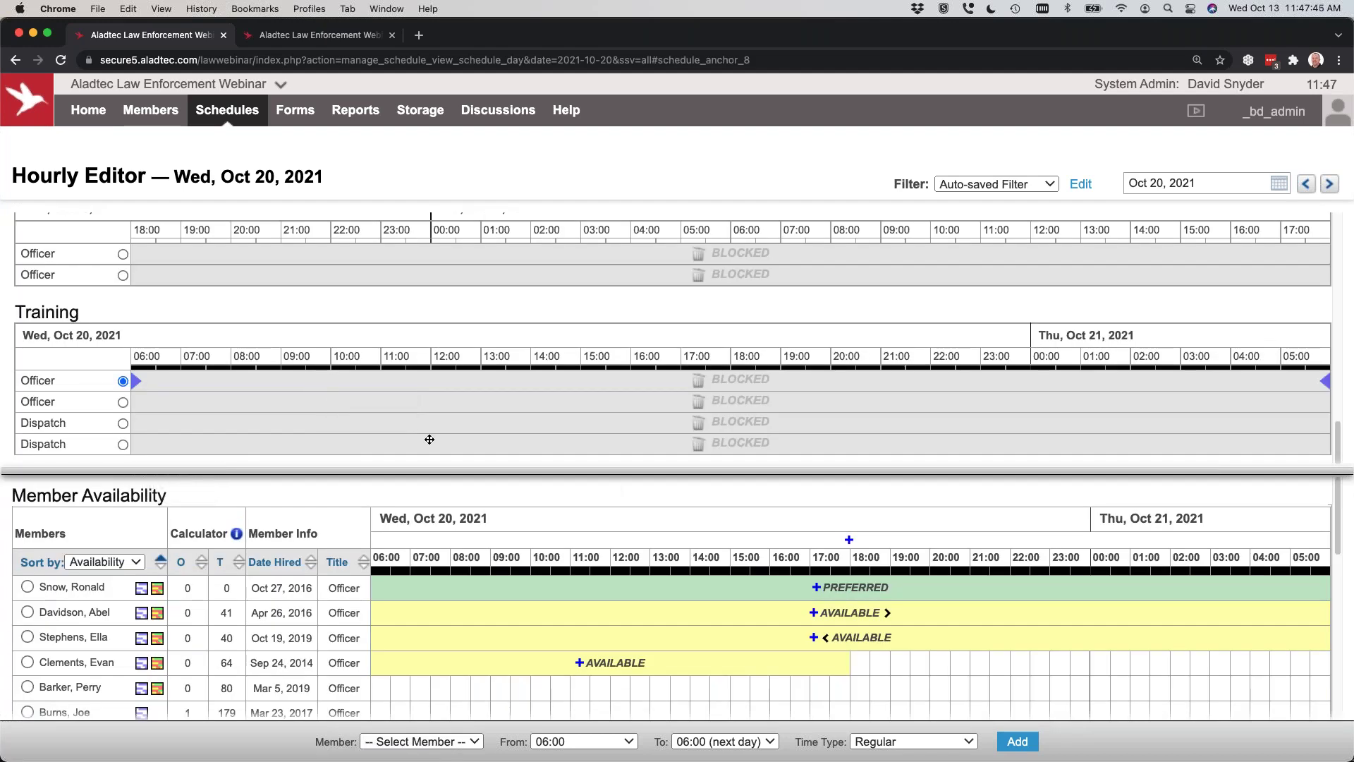
pyautogui.click(417, 741)
pyautogui.click(400, 187)
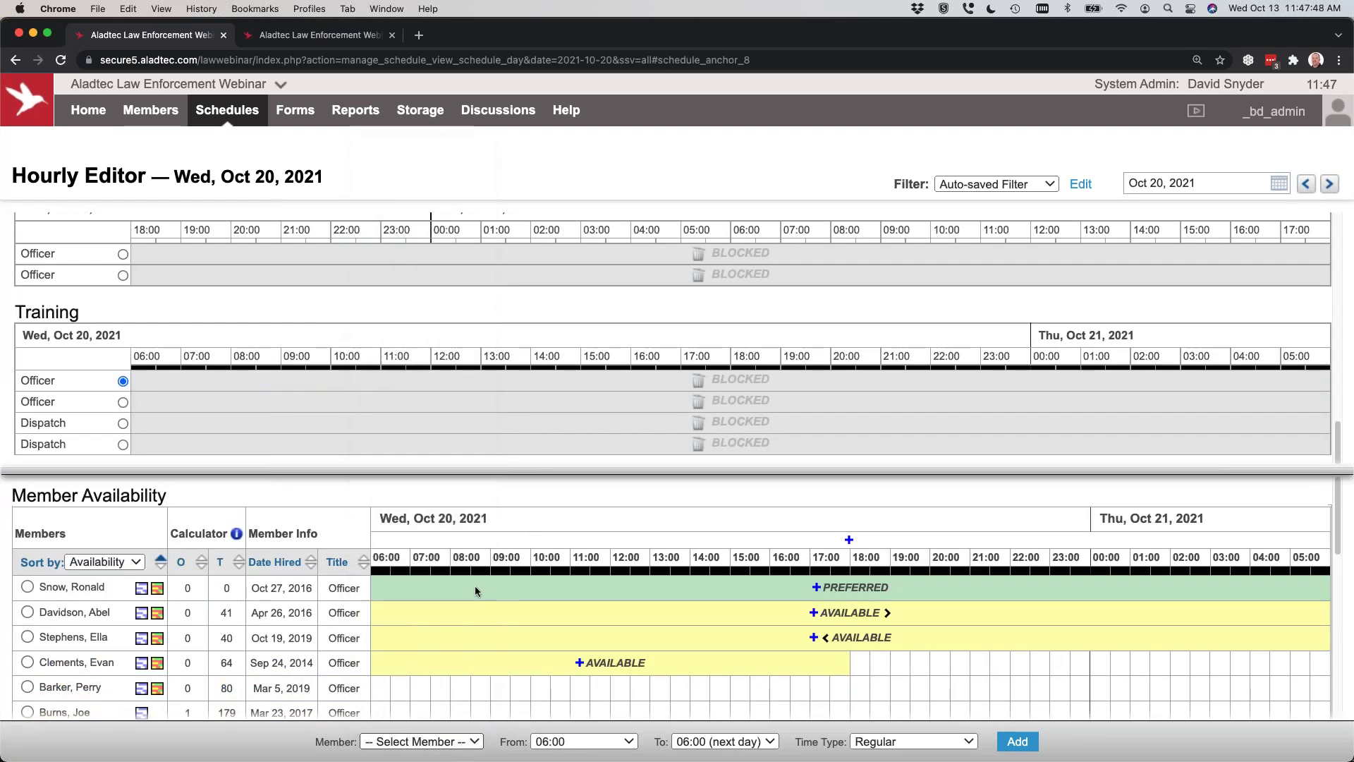
pyautogui.click(584, 741)
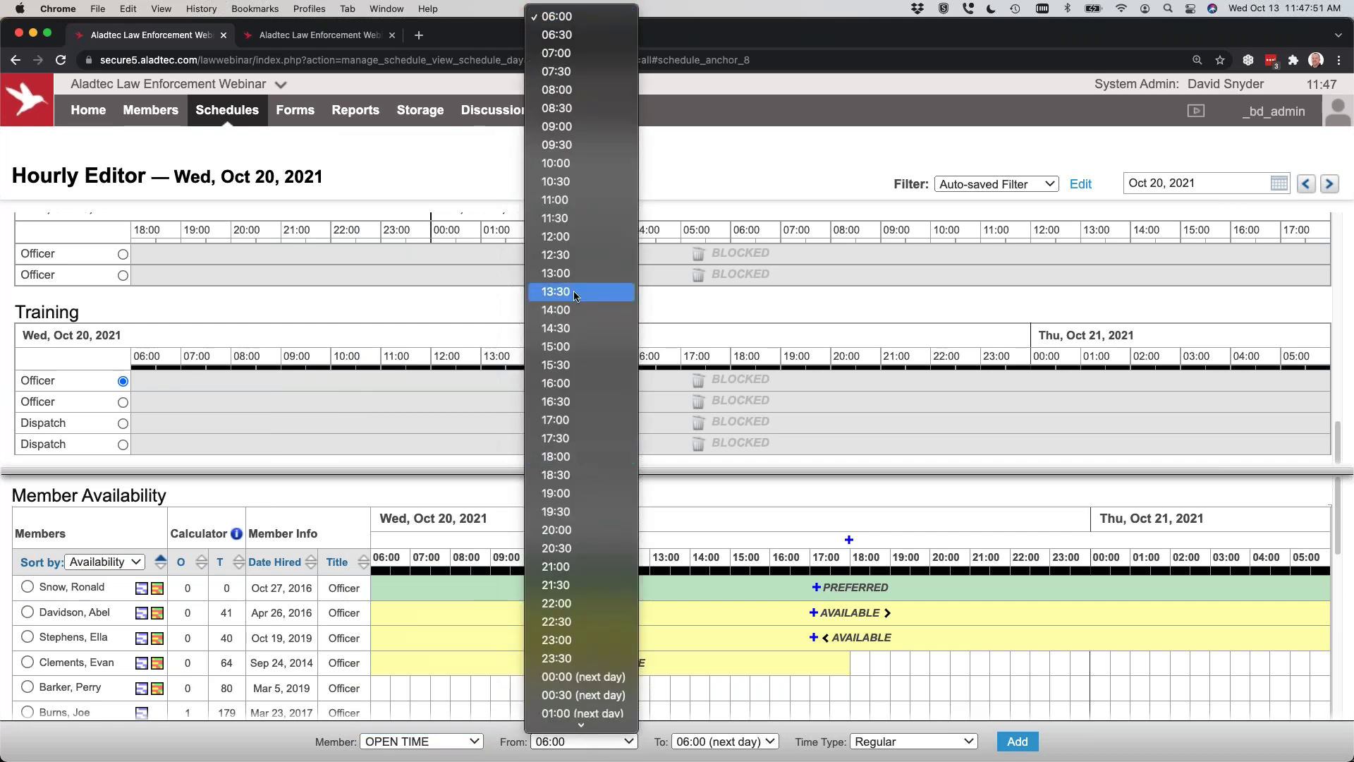
pyautogui.press('Return')
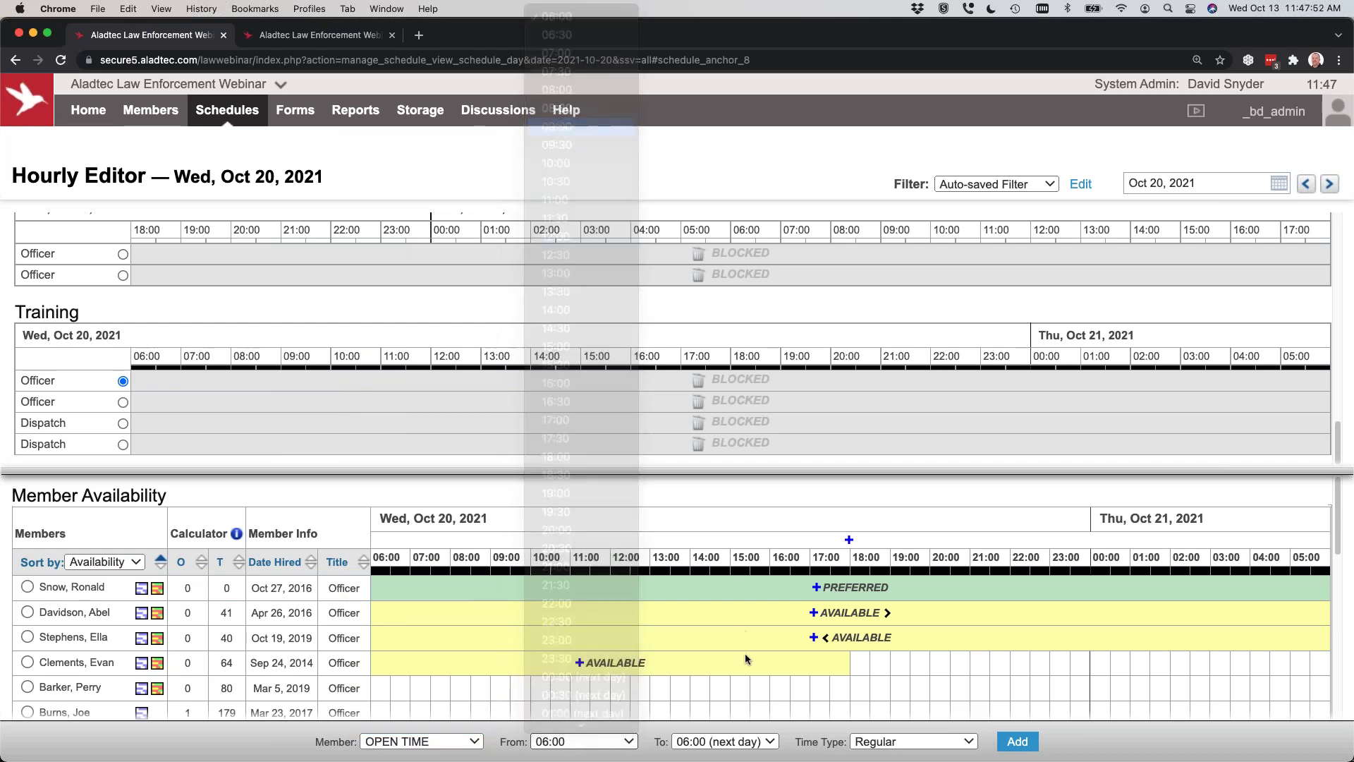
pyautogui.click(727, 741)
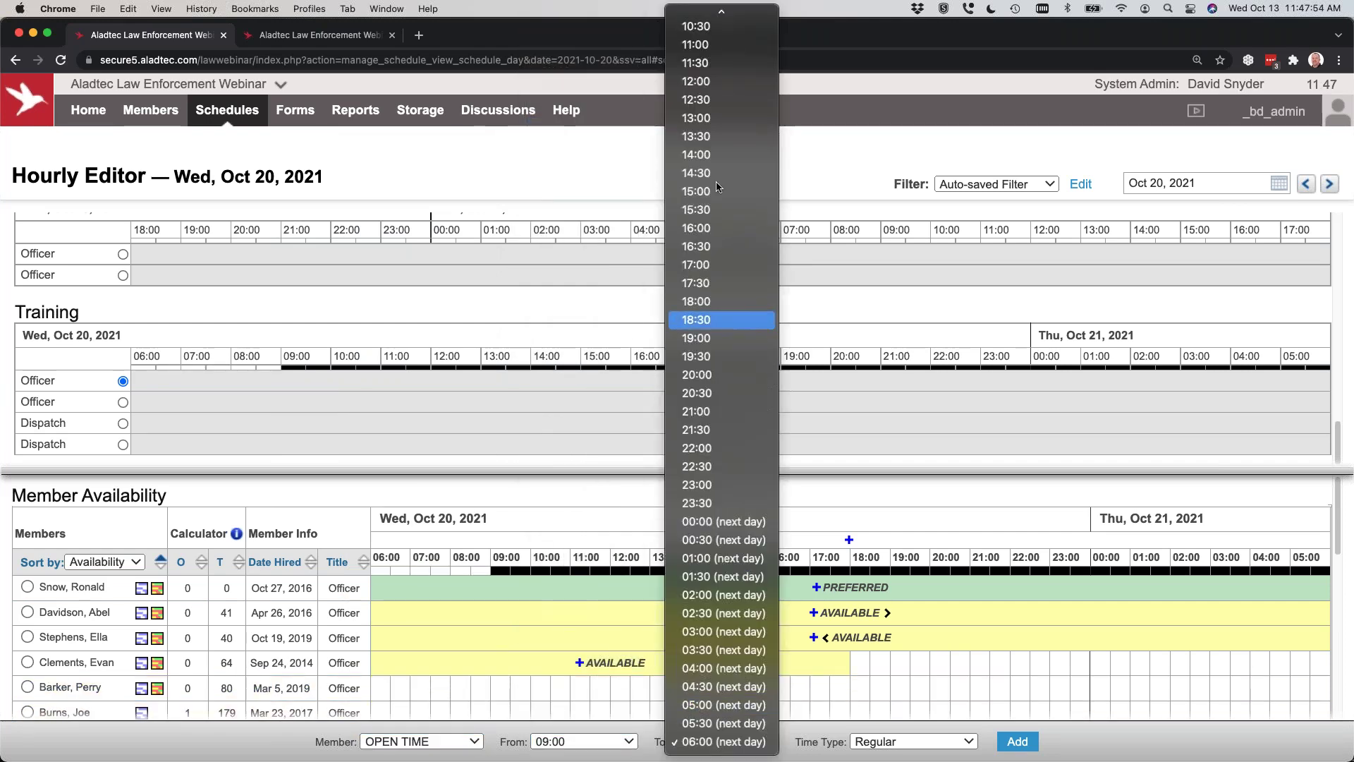
pyautogui.click(706, 81)
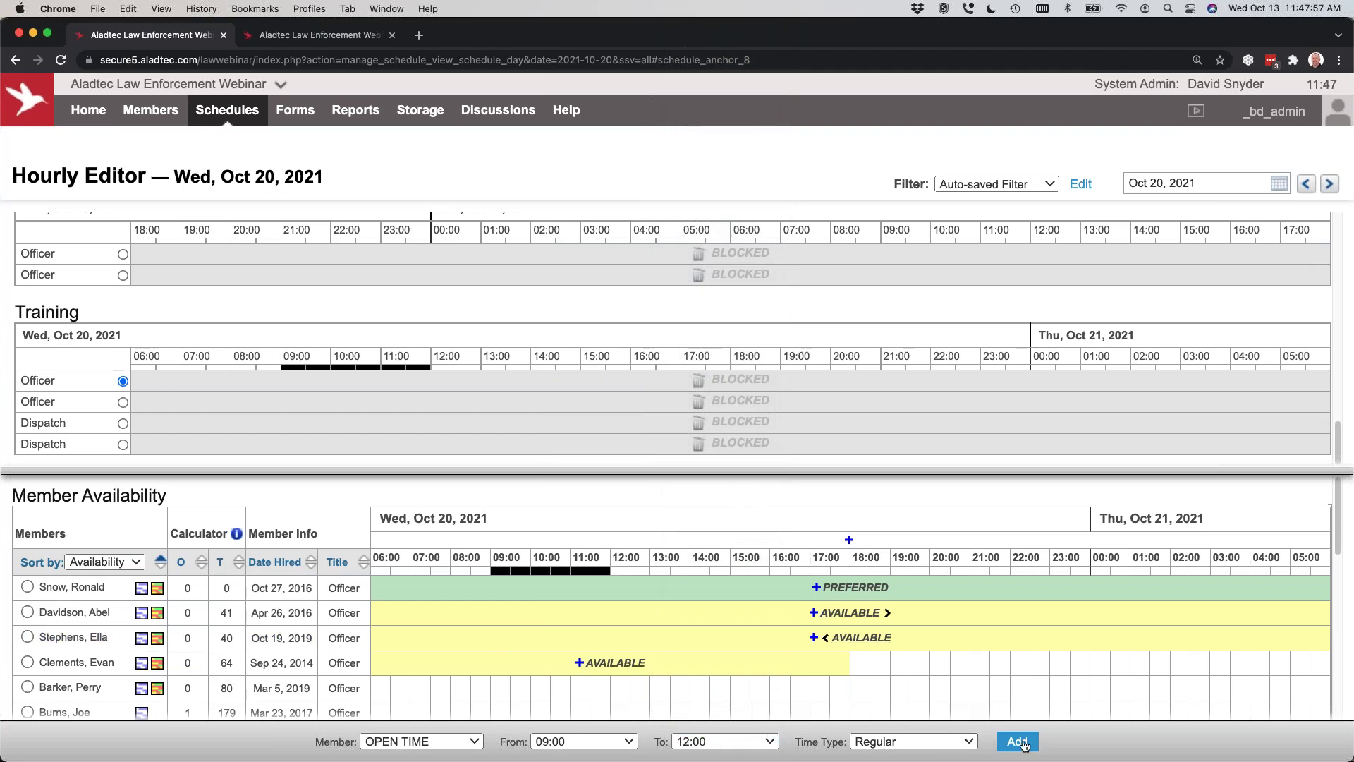
pyautogui.click(1024, 745)
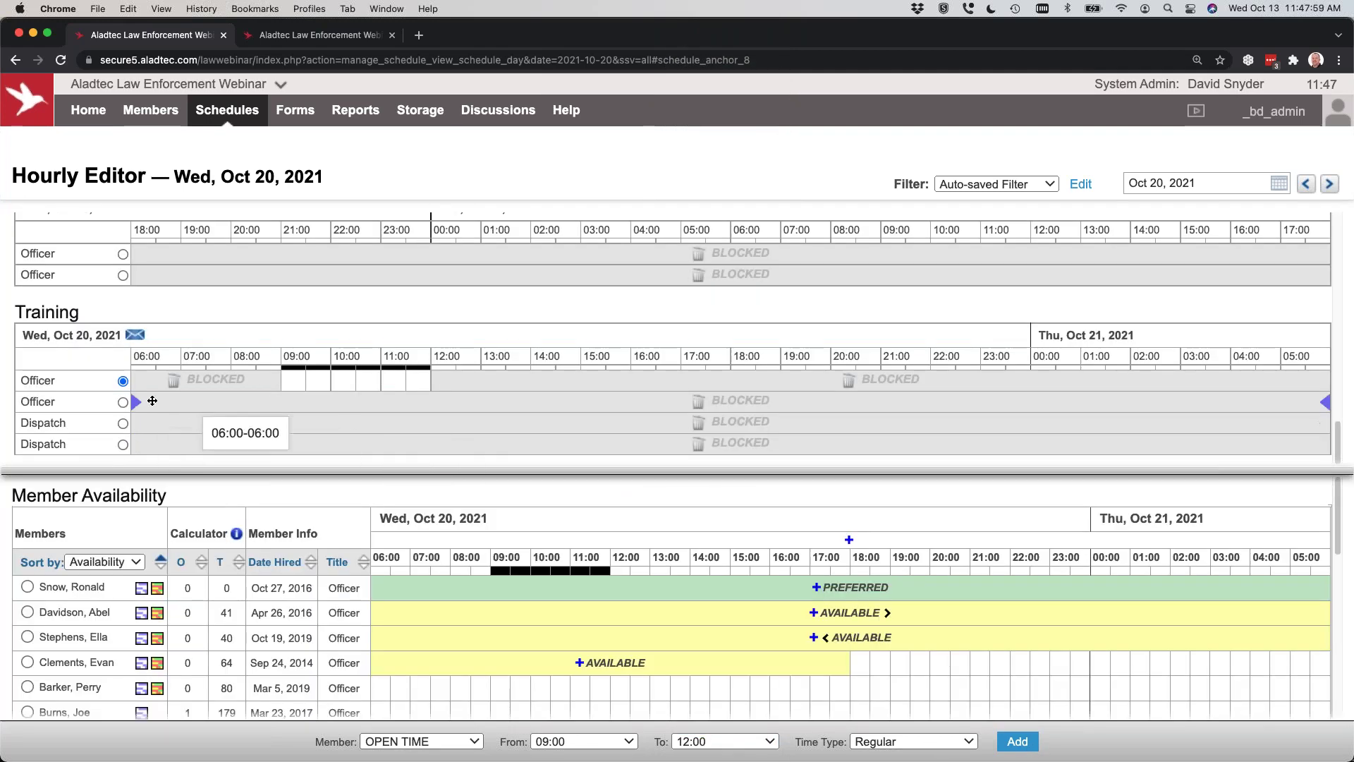
# Step: Add OPEN TIME from 09:00 to 12:00 to the second Officer position in the Training schedule
pyautogui.click(123, 402)
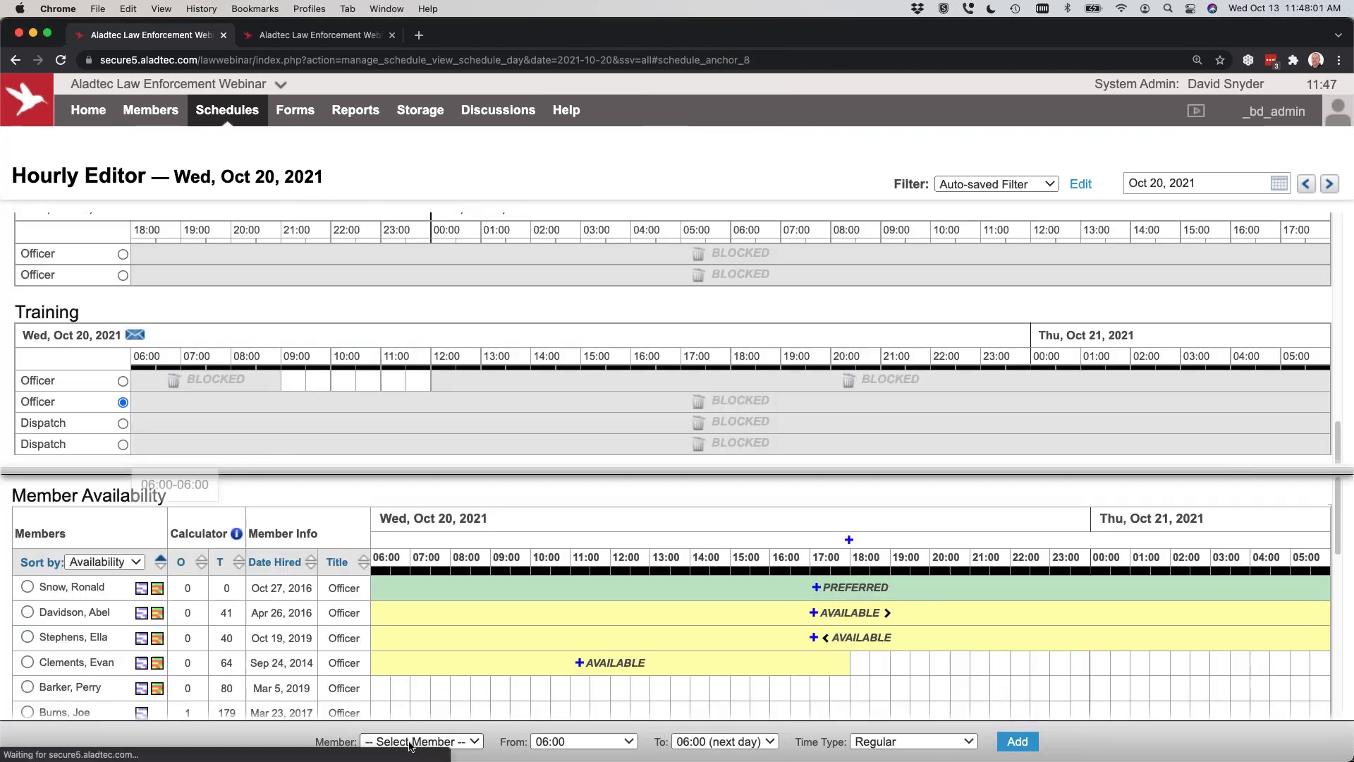
pyautogui.click(421, 741)
pyautogui.press('Return')
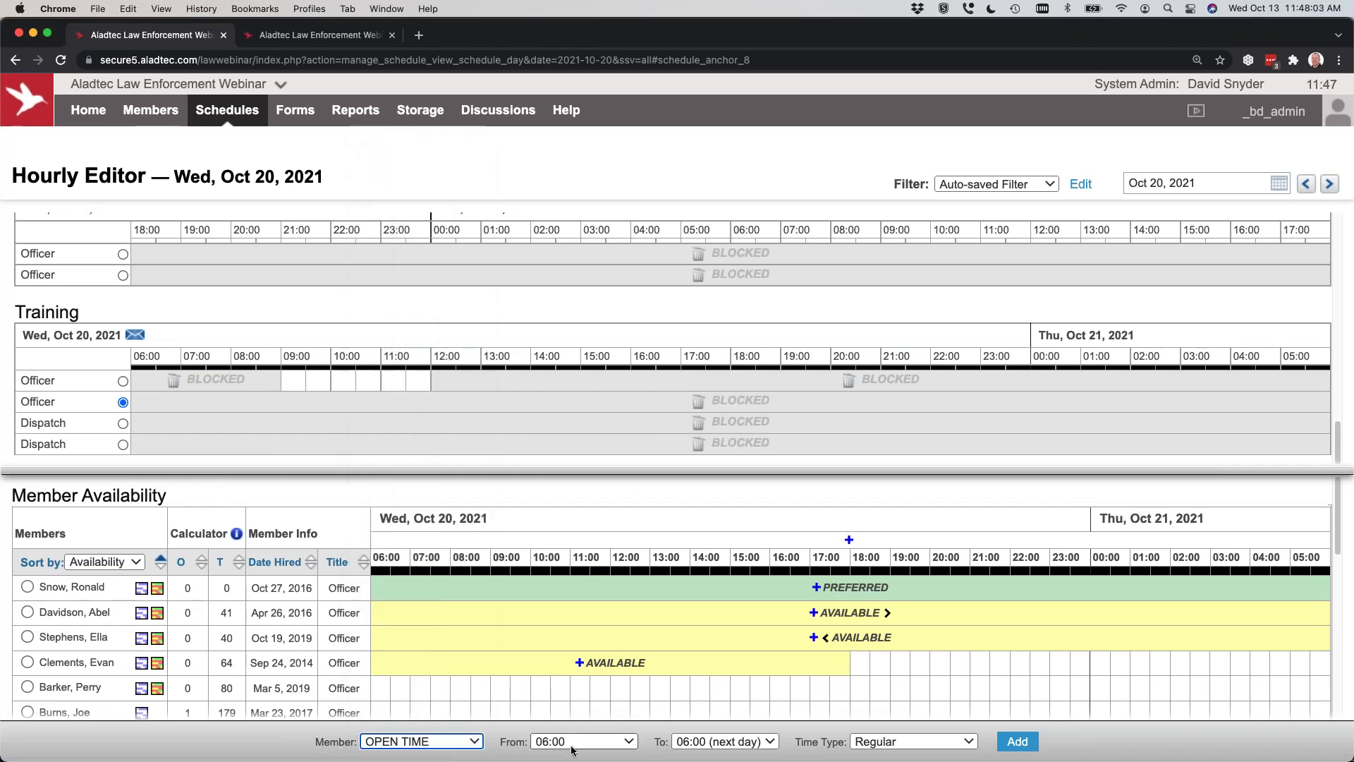
pyautogui.click(584, 741)
pyautogui.click(557, 126)
pyautogui.click(724, 741)
pyautogui.click(696, 81)
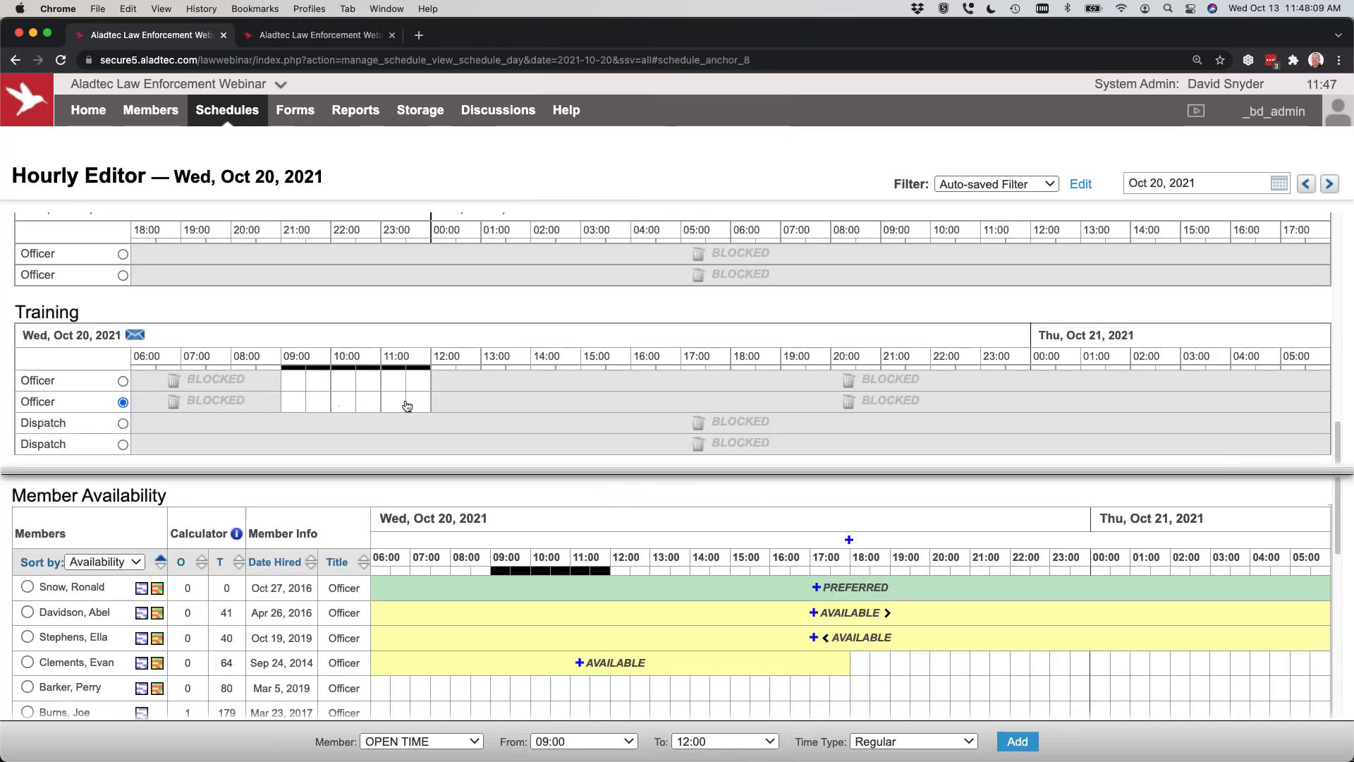
# Step: Return to the monthly schedule view and check the Training openings on October 20
pyautogui.click(227, 113)
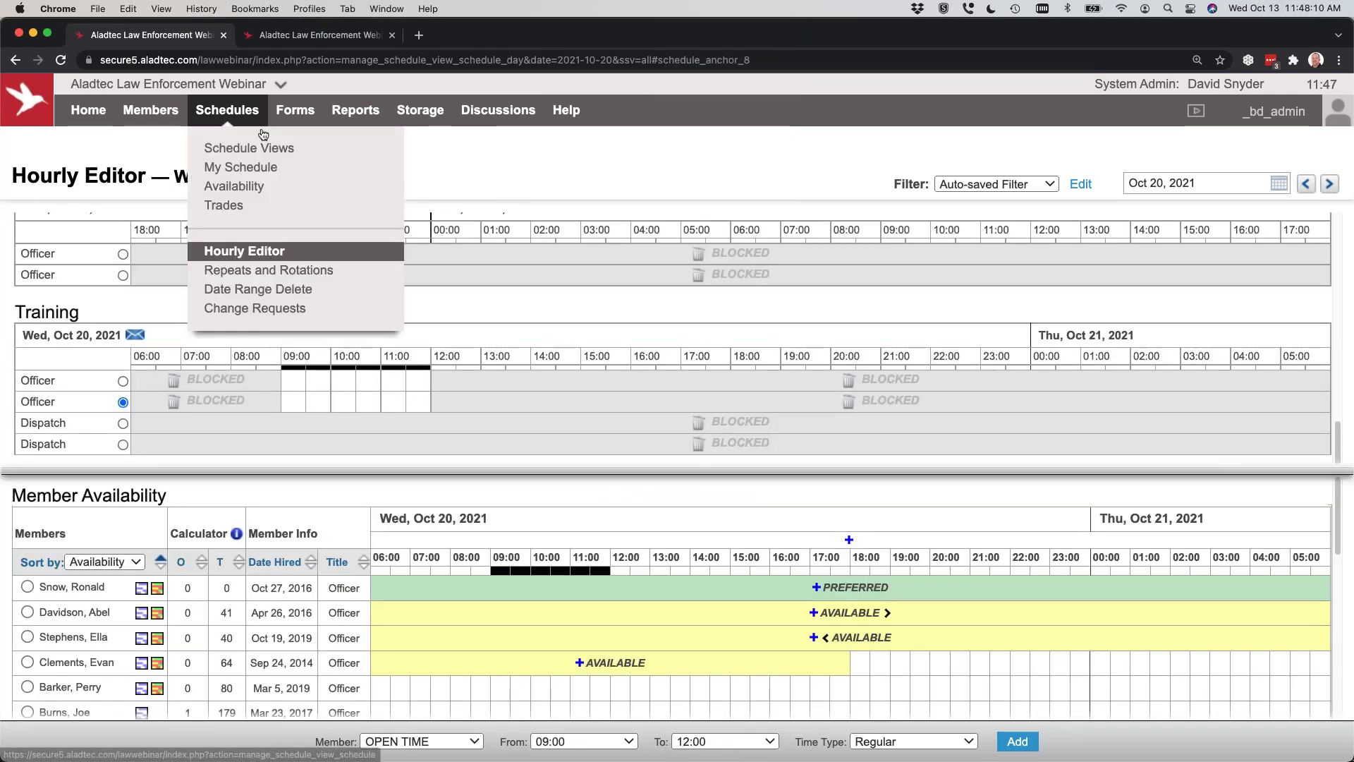
pyautogui.scroll(-3, 784, 381)
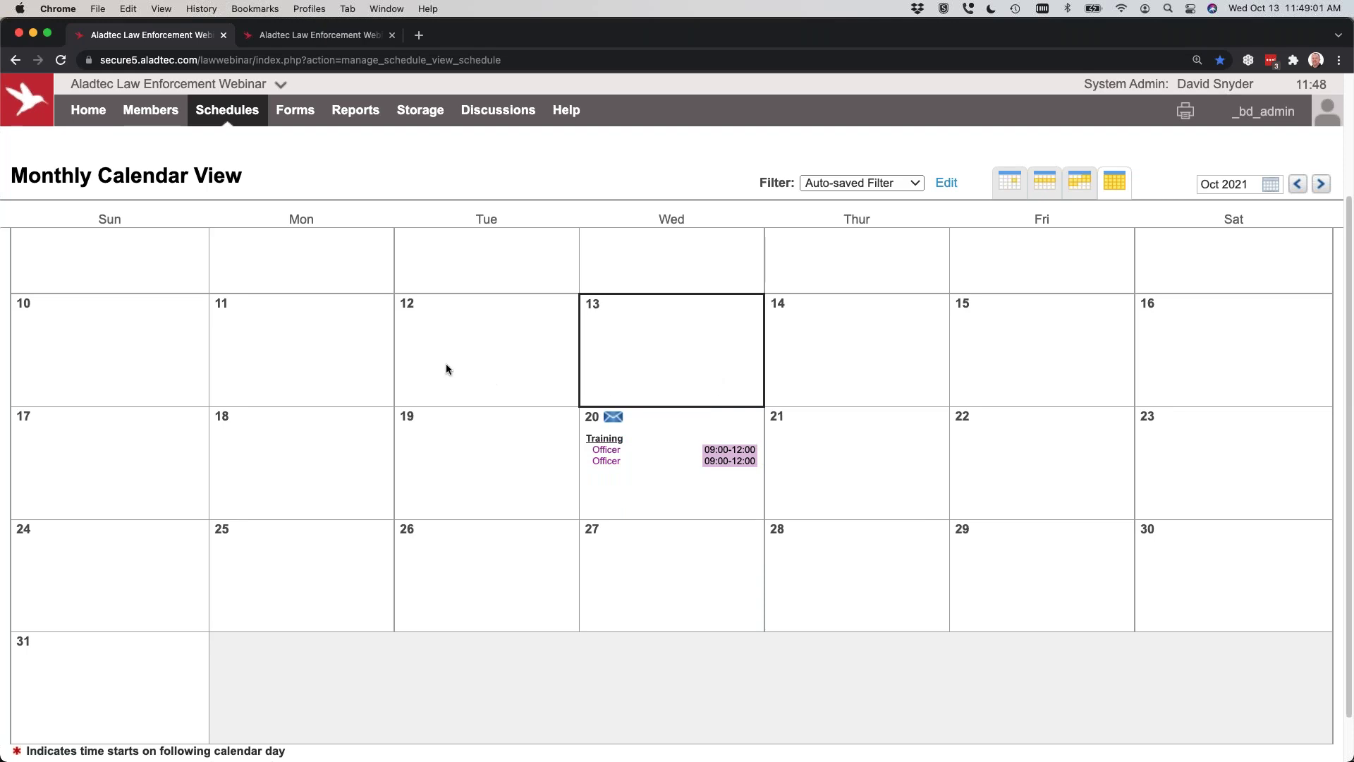
pyautogui.scroll(3, 457, 378)
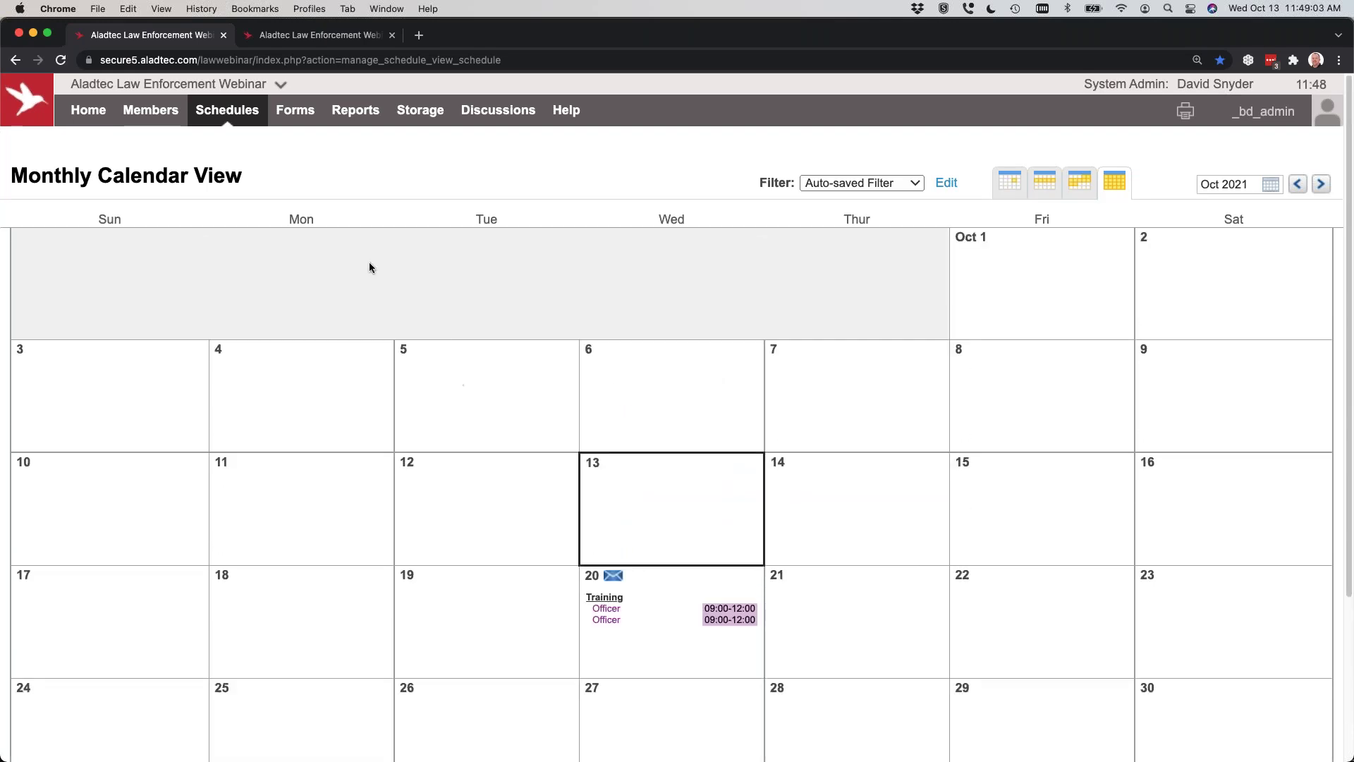
# Step: Open My Schedule, view the details of the October 16 Patrol 1st Shift, and close them
pyautogui.moveTo(240, 112)
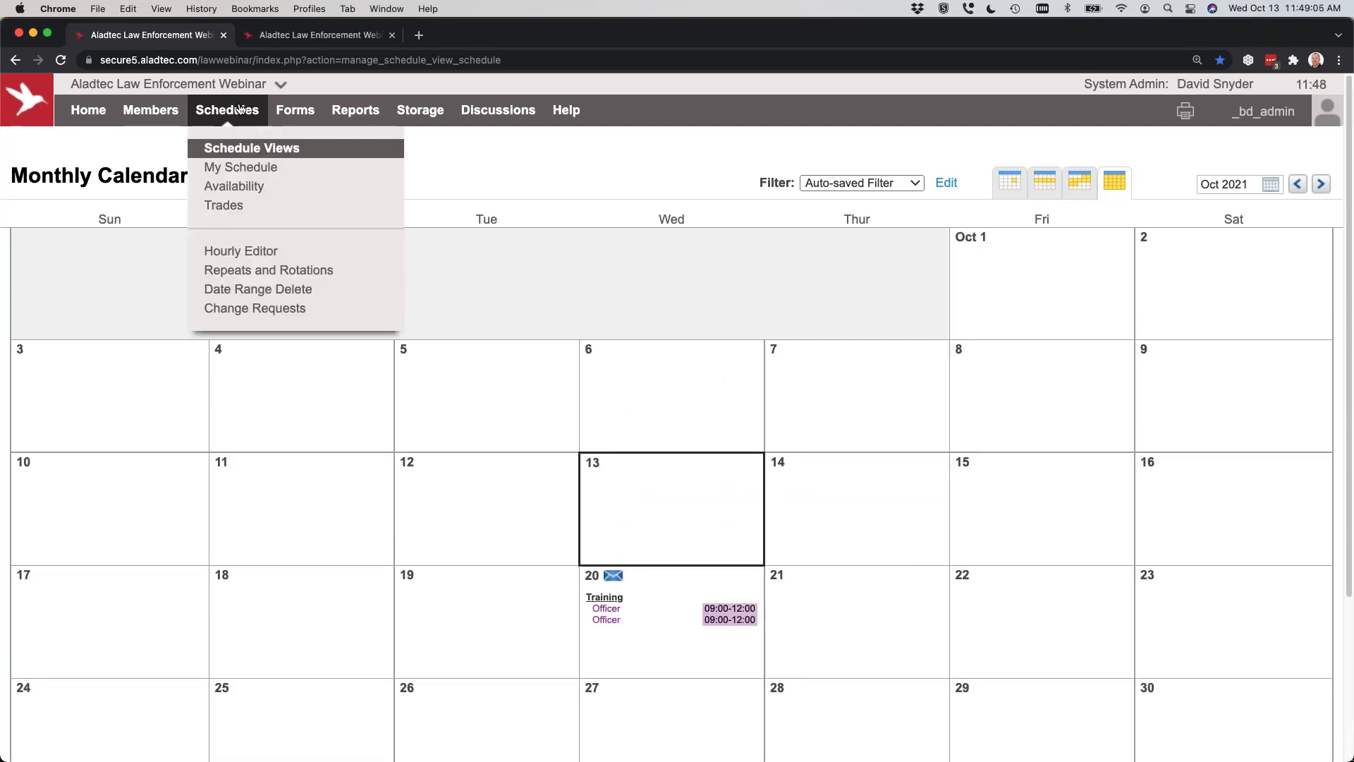
pyautogui.click(240, 169)
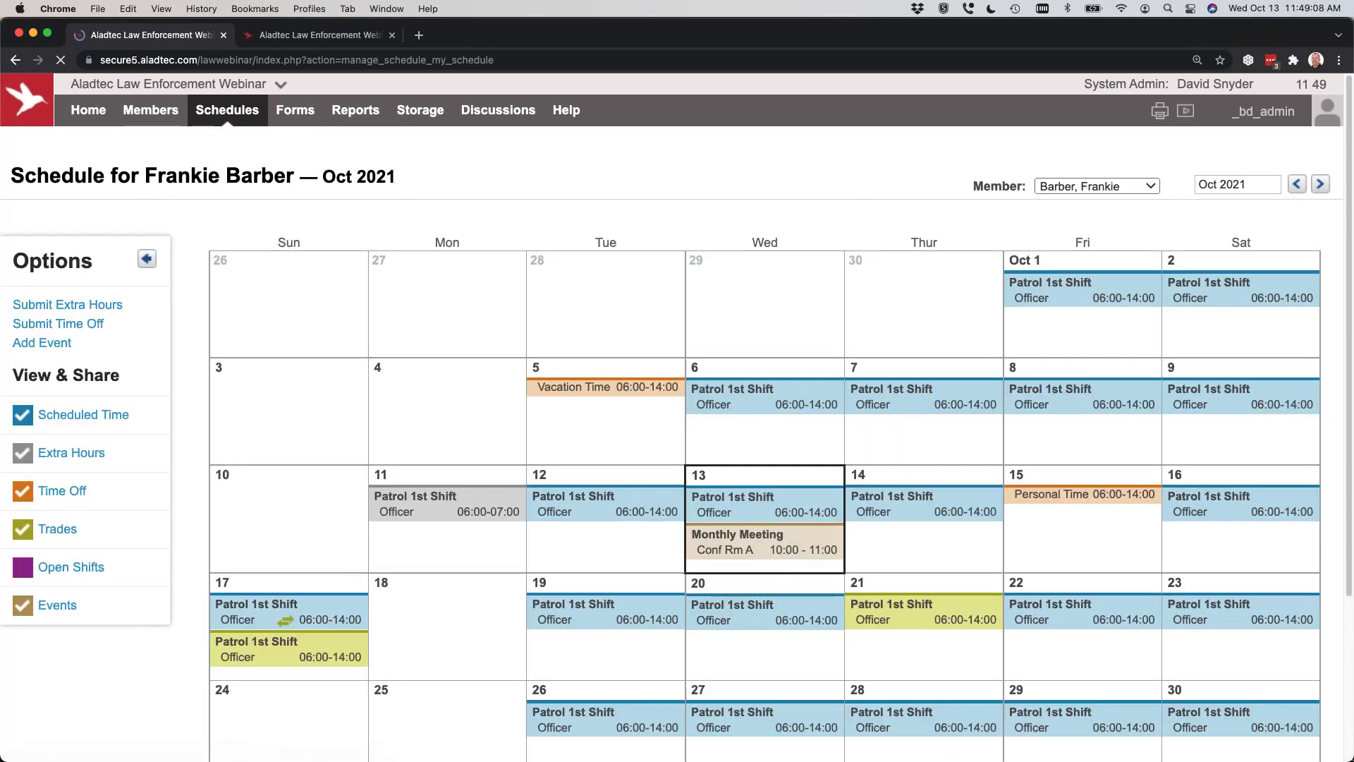
pyautogui.moveTo(240, 110)
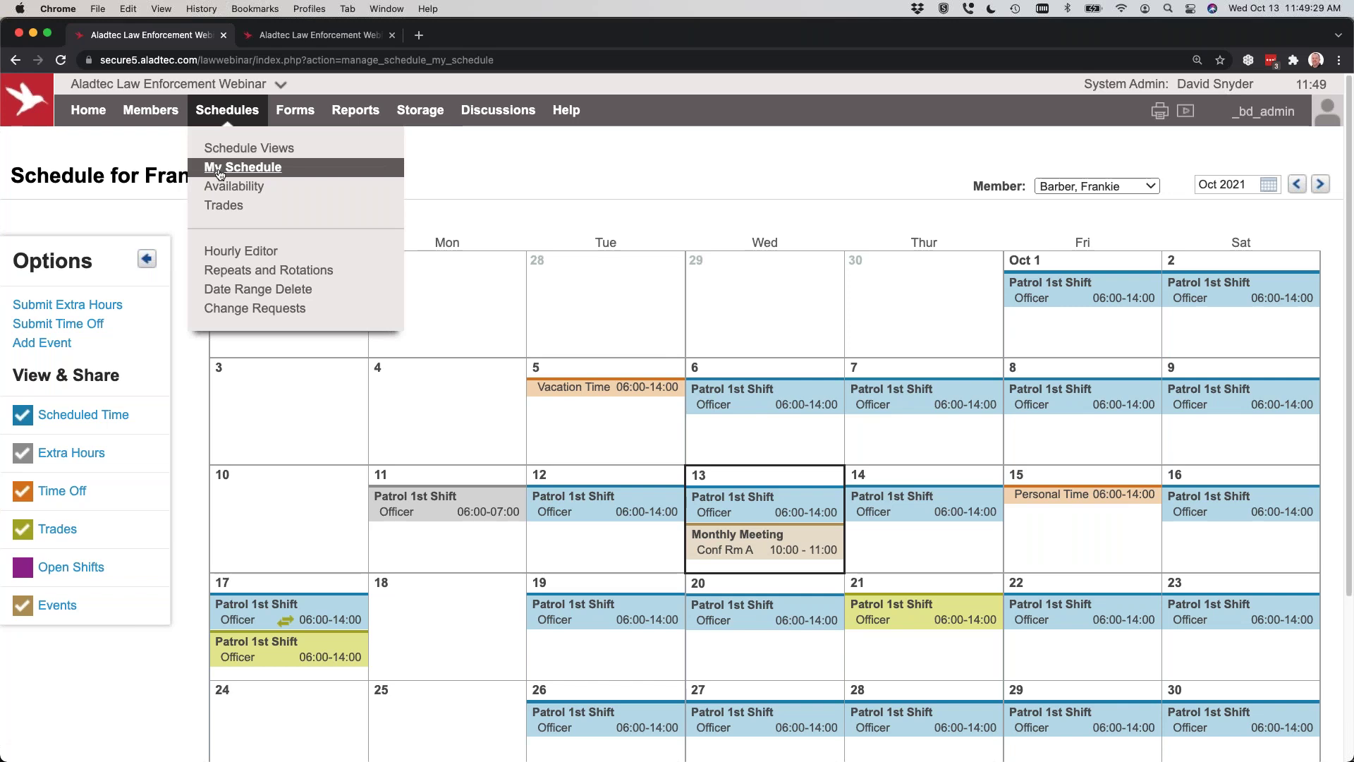
pyautogui.click(219, 174)
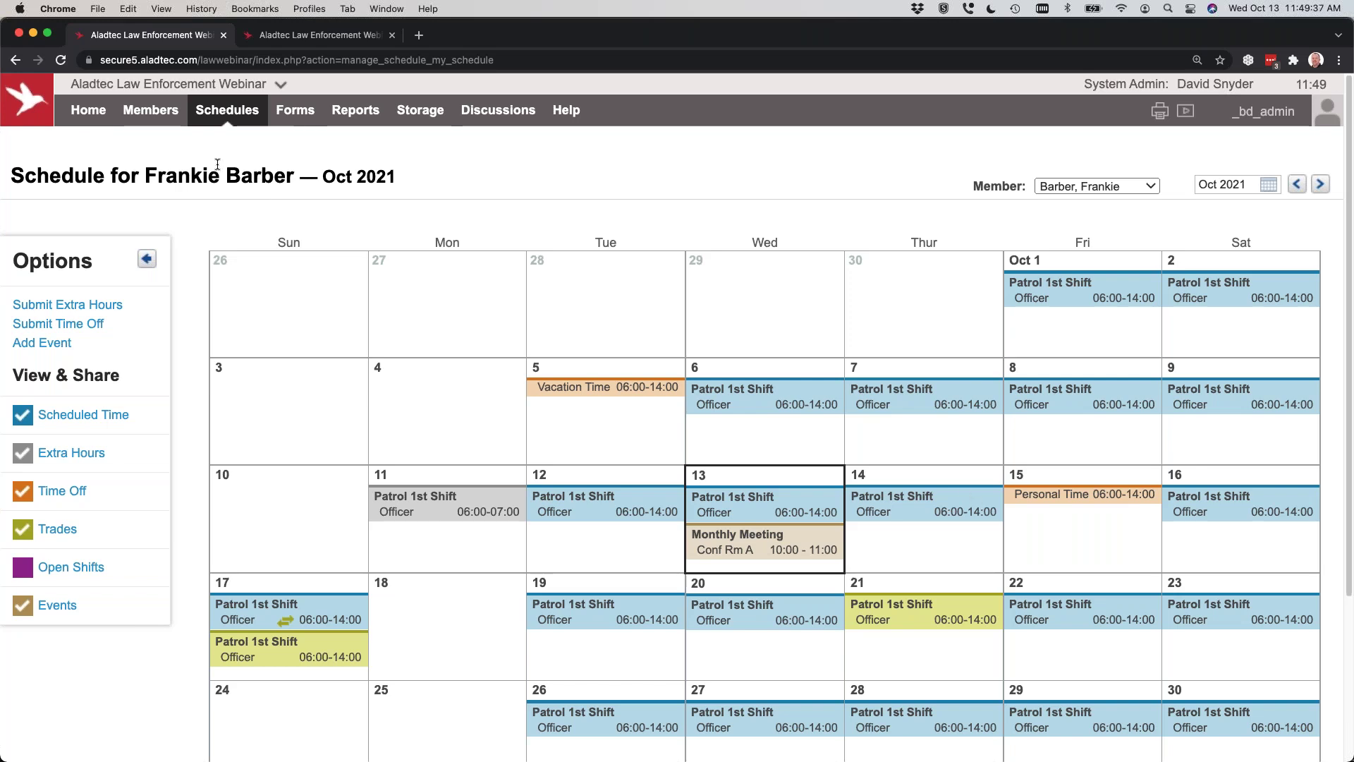
pyautogui.click(1282, 514)
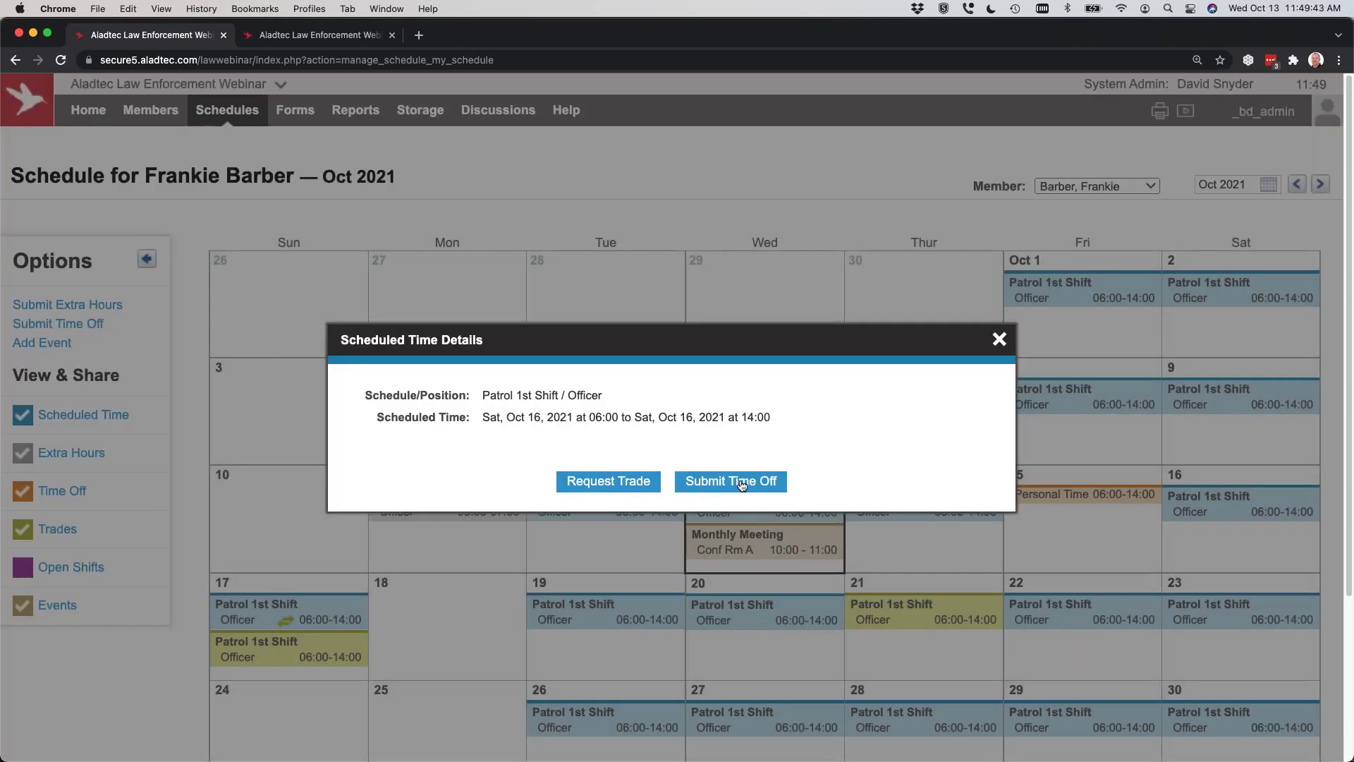
pyautogui.click(998, 340)
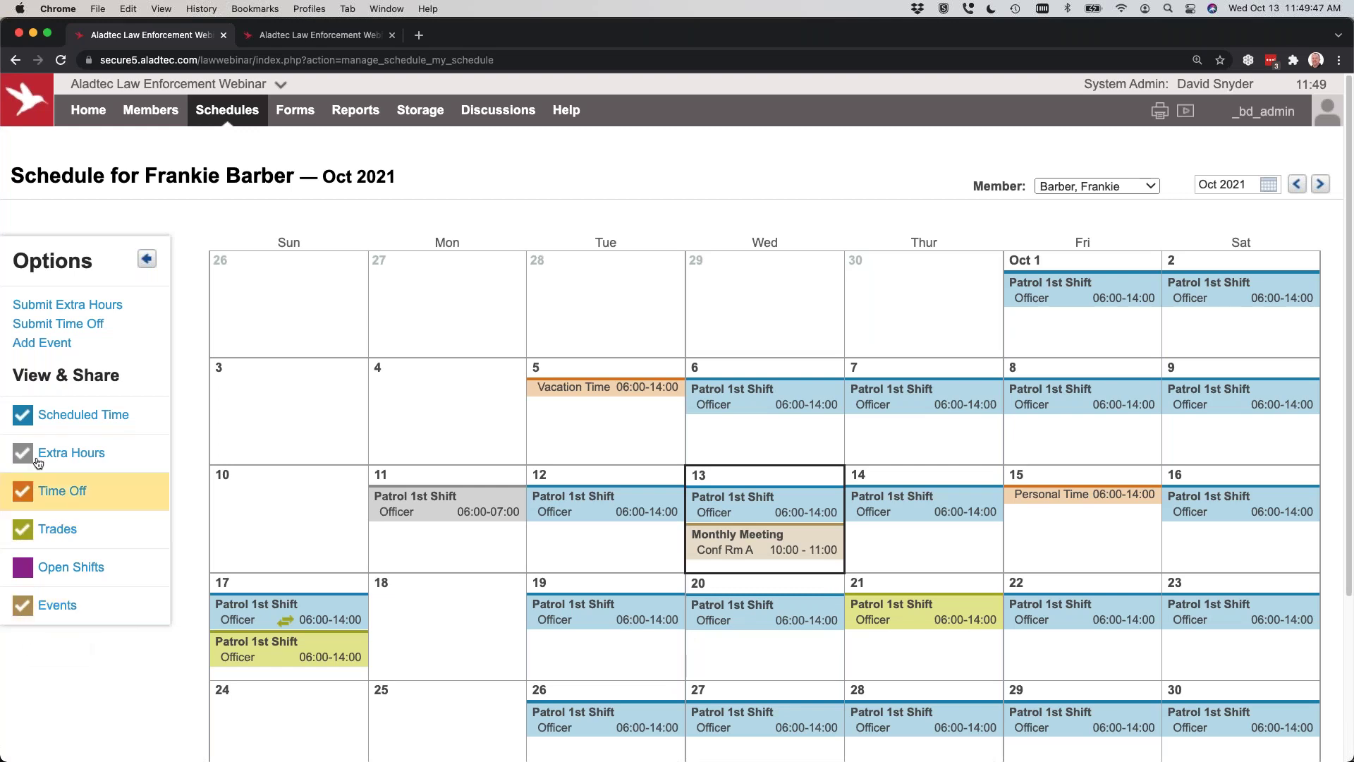
# Step: Toggle Scheduled Time, Time Off and Trades off and back on in the member's calendar, and display Open Shifts
pyautogui.click(21, 416)
pyautogui.click(22, 416)
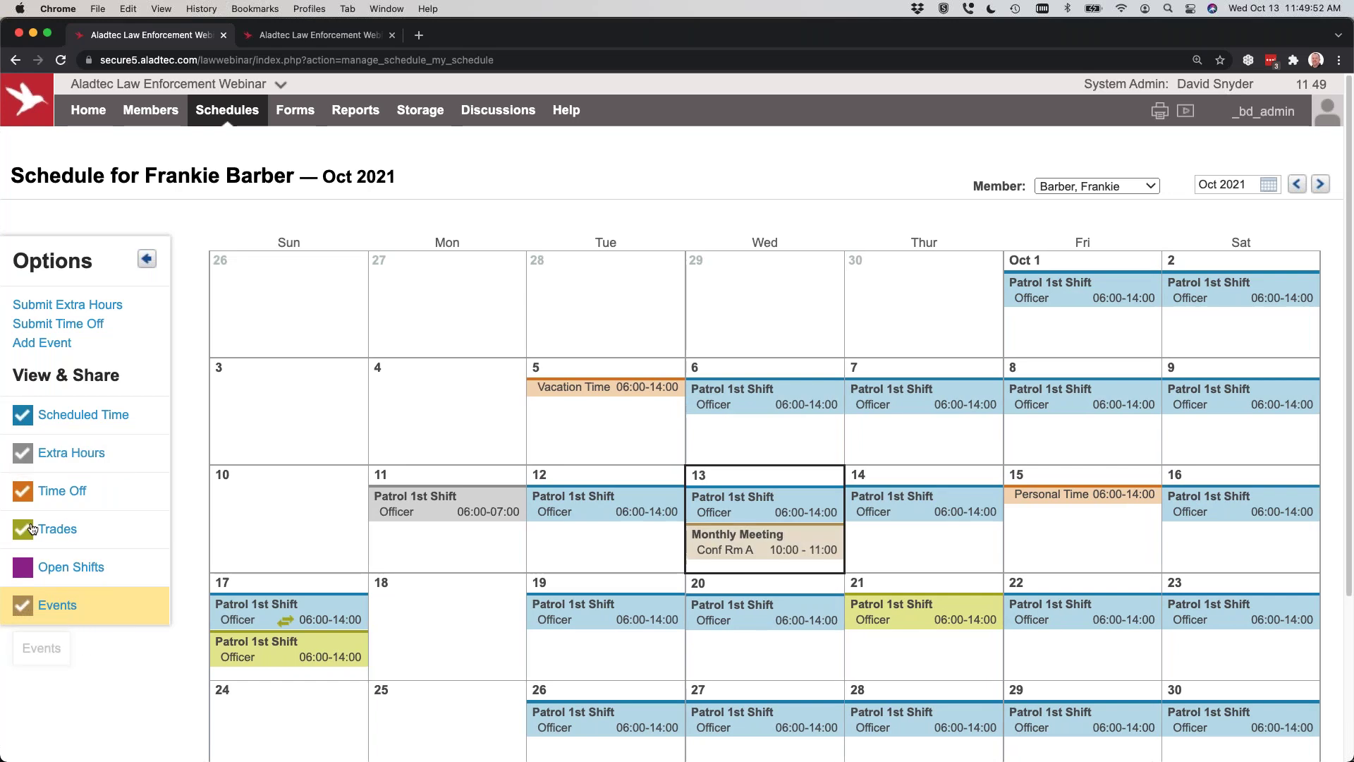
pyautogui.click(22, 490)
pyautogui.click(22, 491)
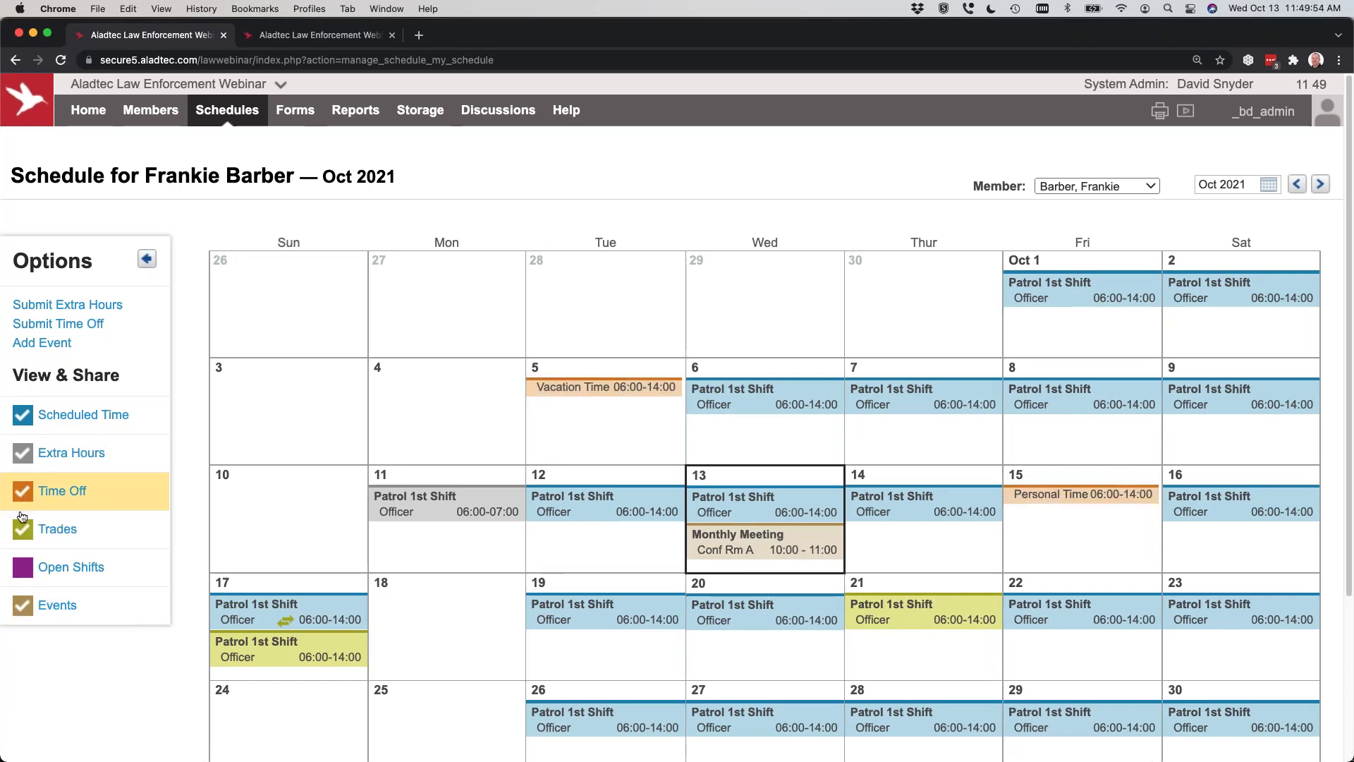
pyautogui.click(23, 528)
pyautogui.click(23, 528)
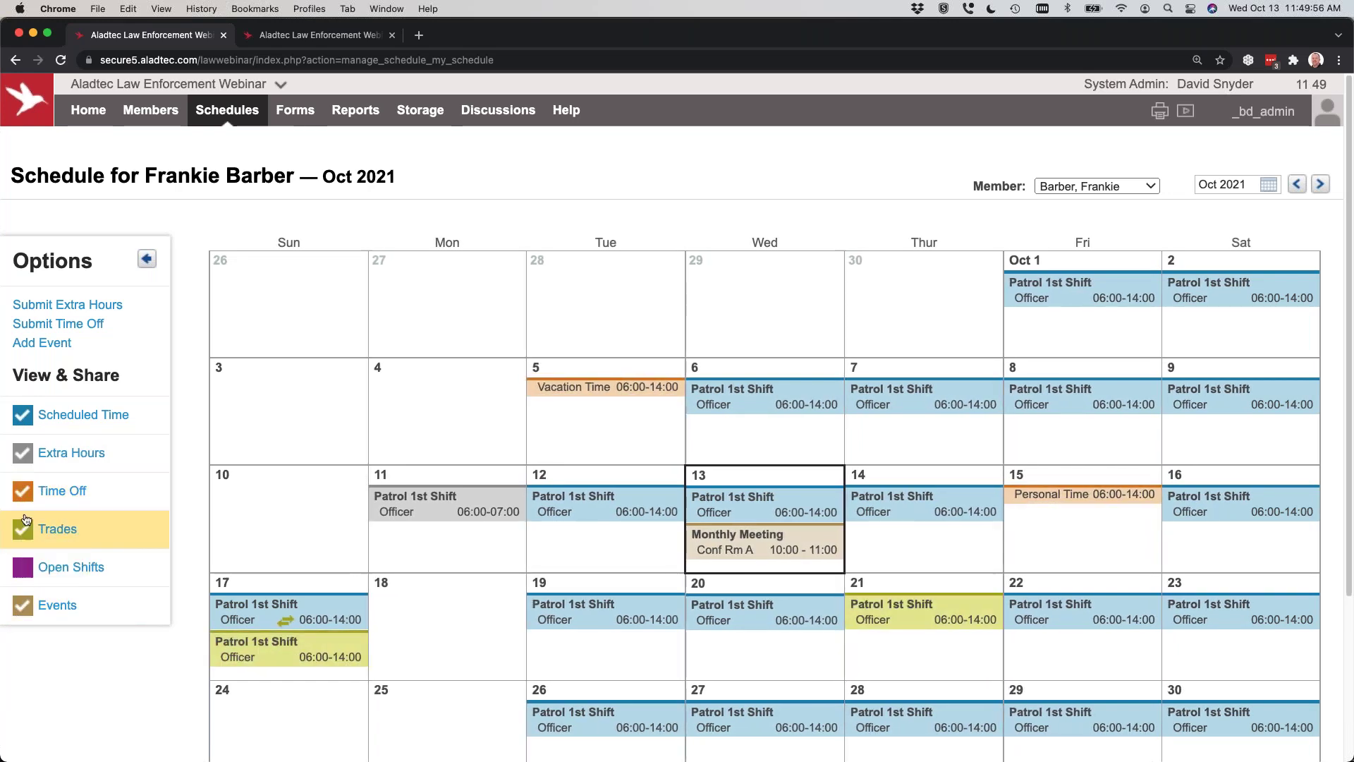
pyautogui.scroll(-4, 317, 427)
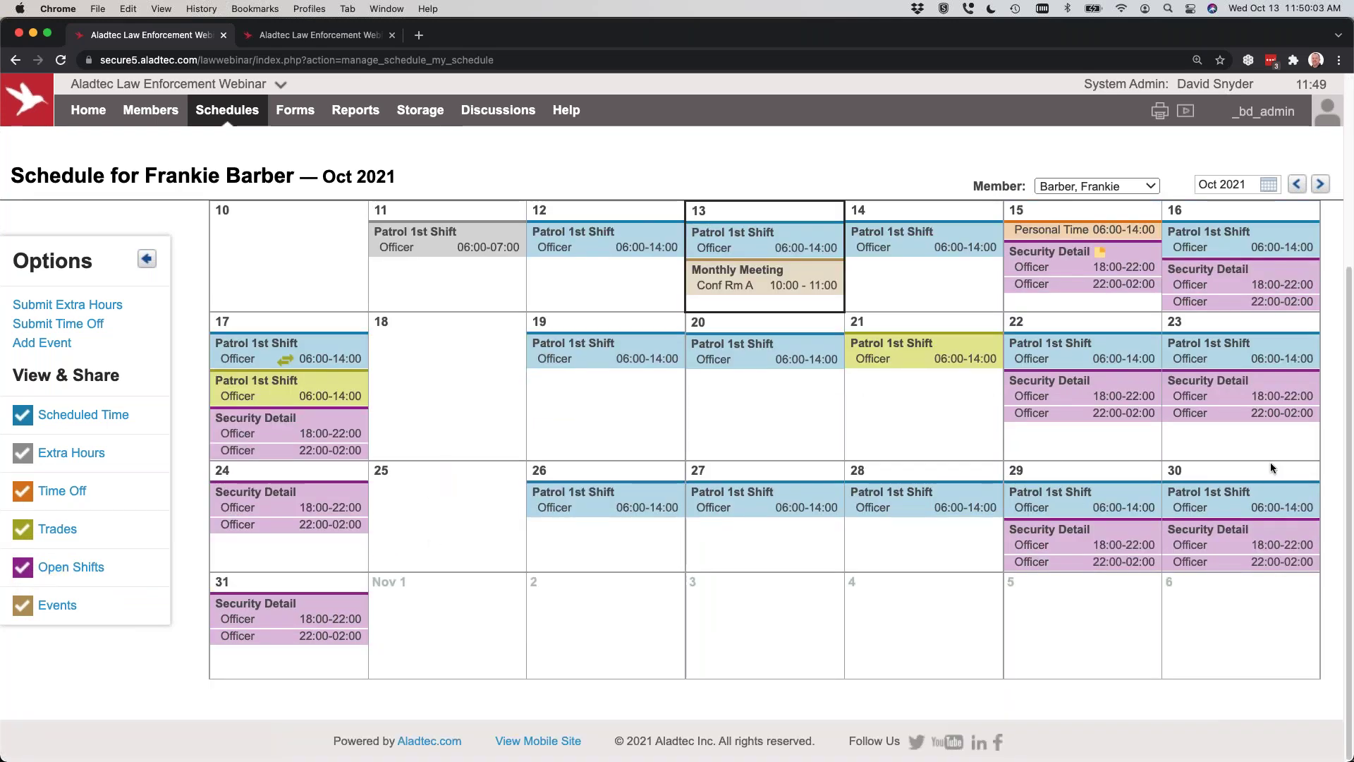
# Step: Display the member's November 2021 schedule and hide Open Shifts from the calendar
pyautogui.scroll(3, 1172, 462)
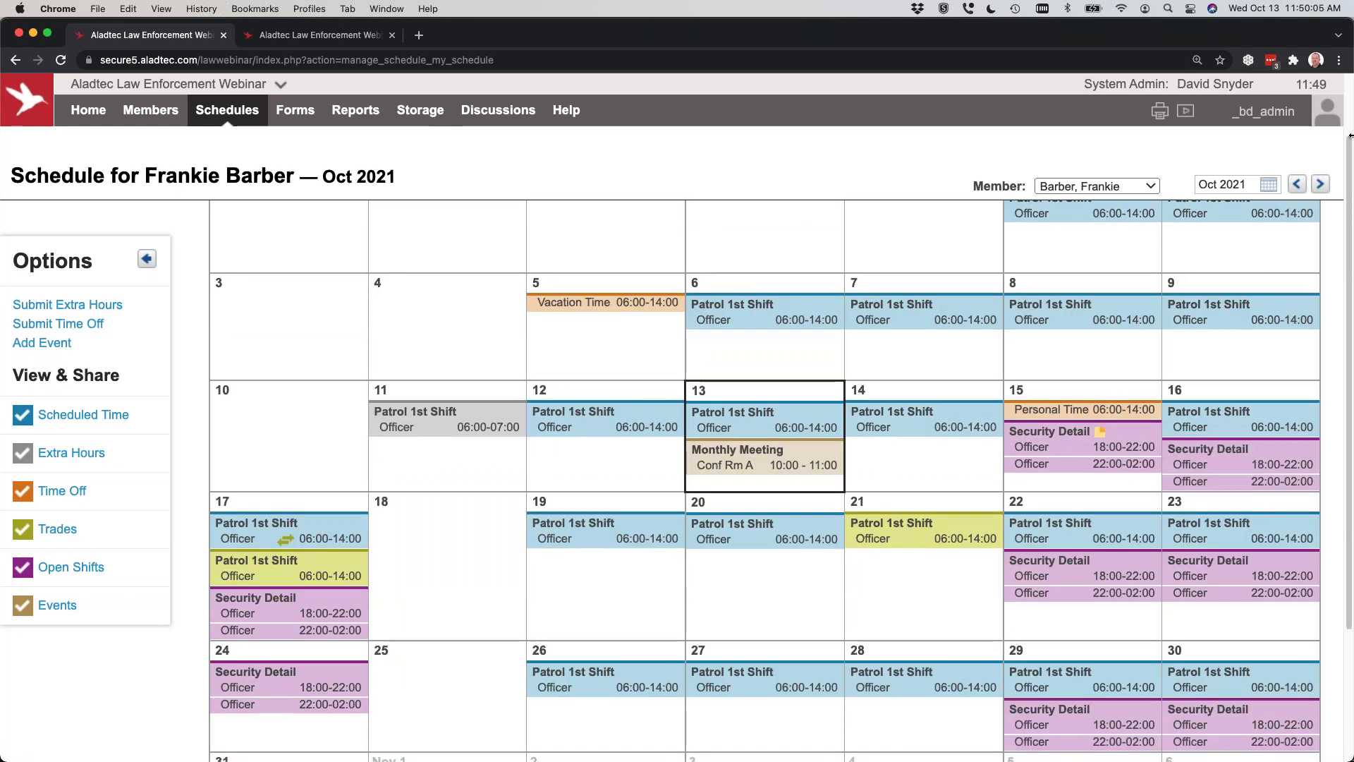
pyautogui.click(1320, 184)
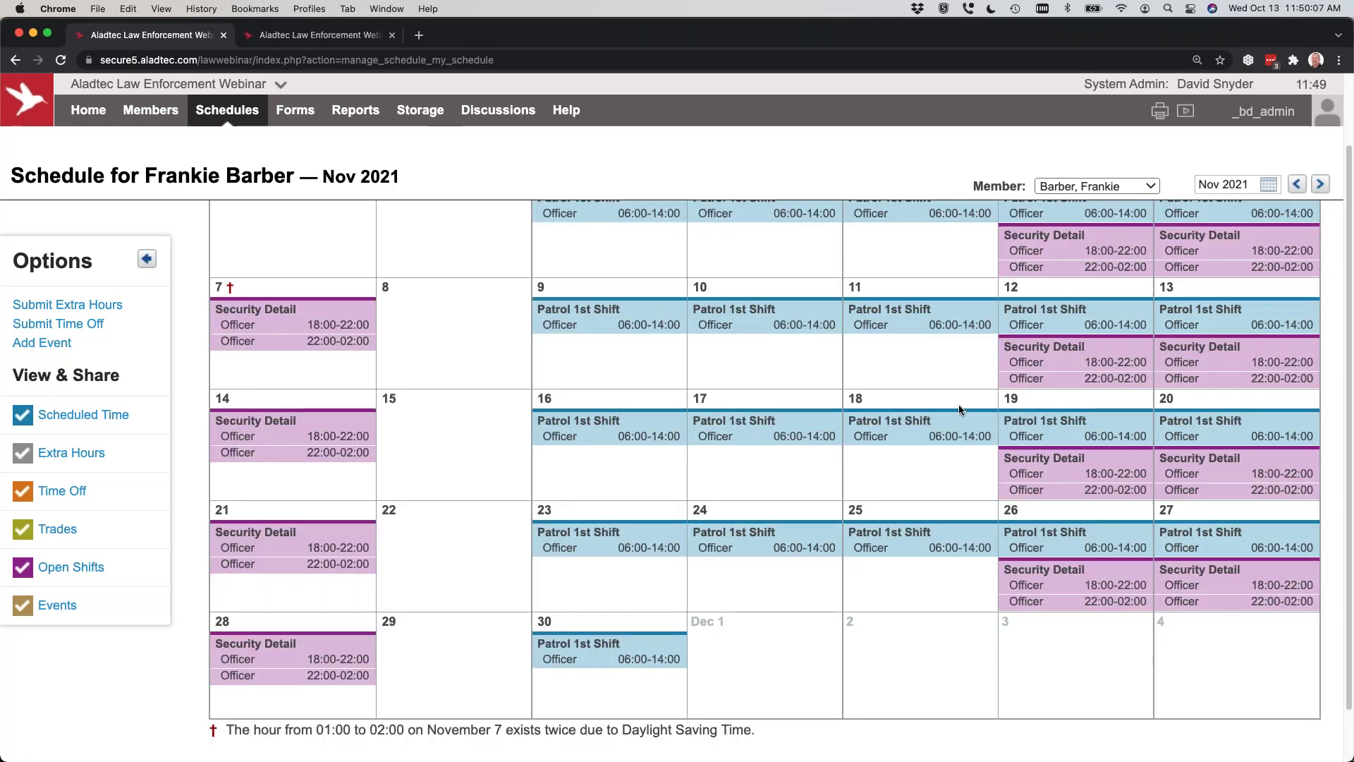
pyautogui.scroll(2, 959, 404)
pyautogui.click(958, 405)
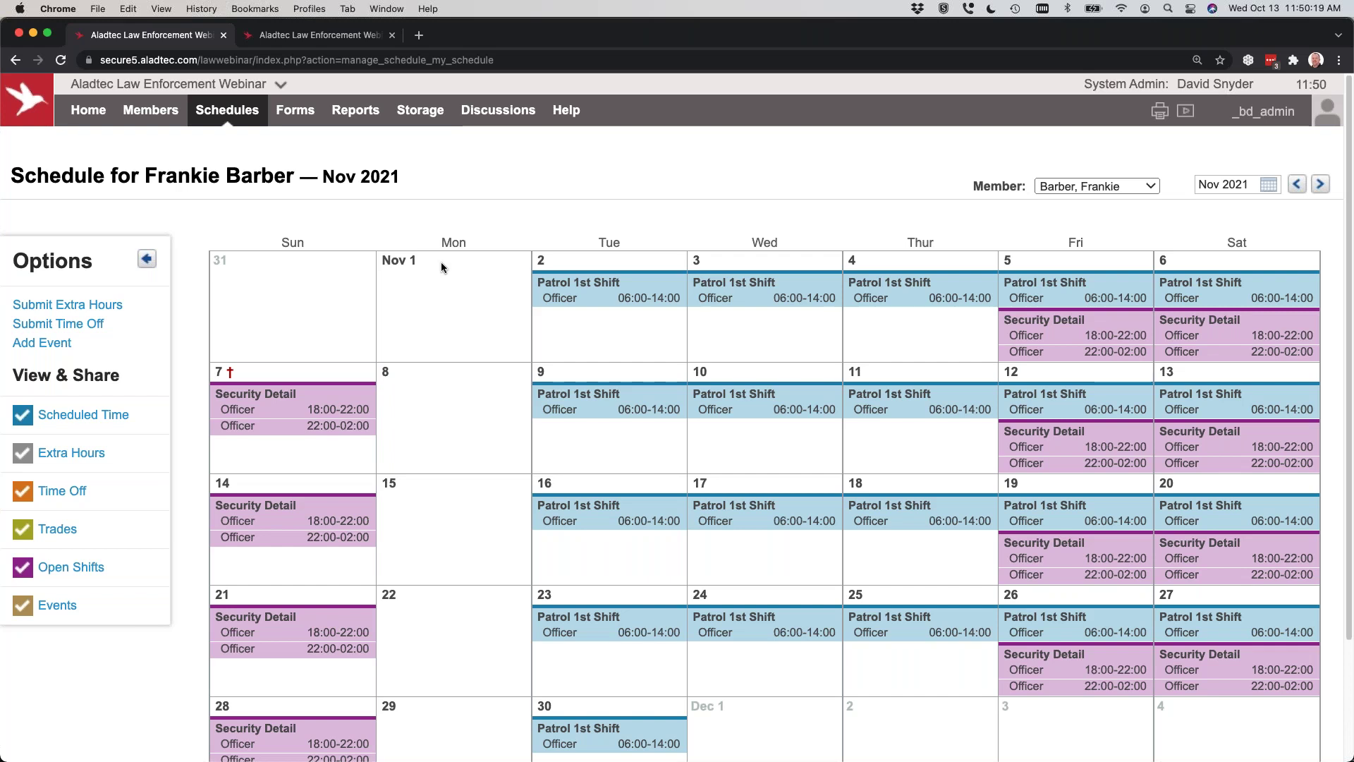
pyautogui.click(71, 566)
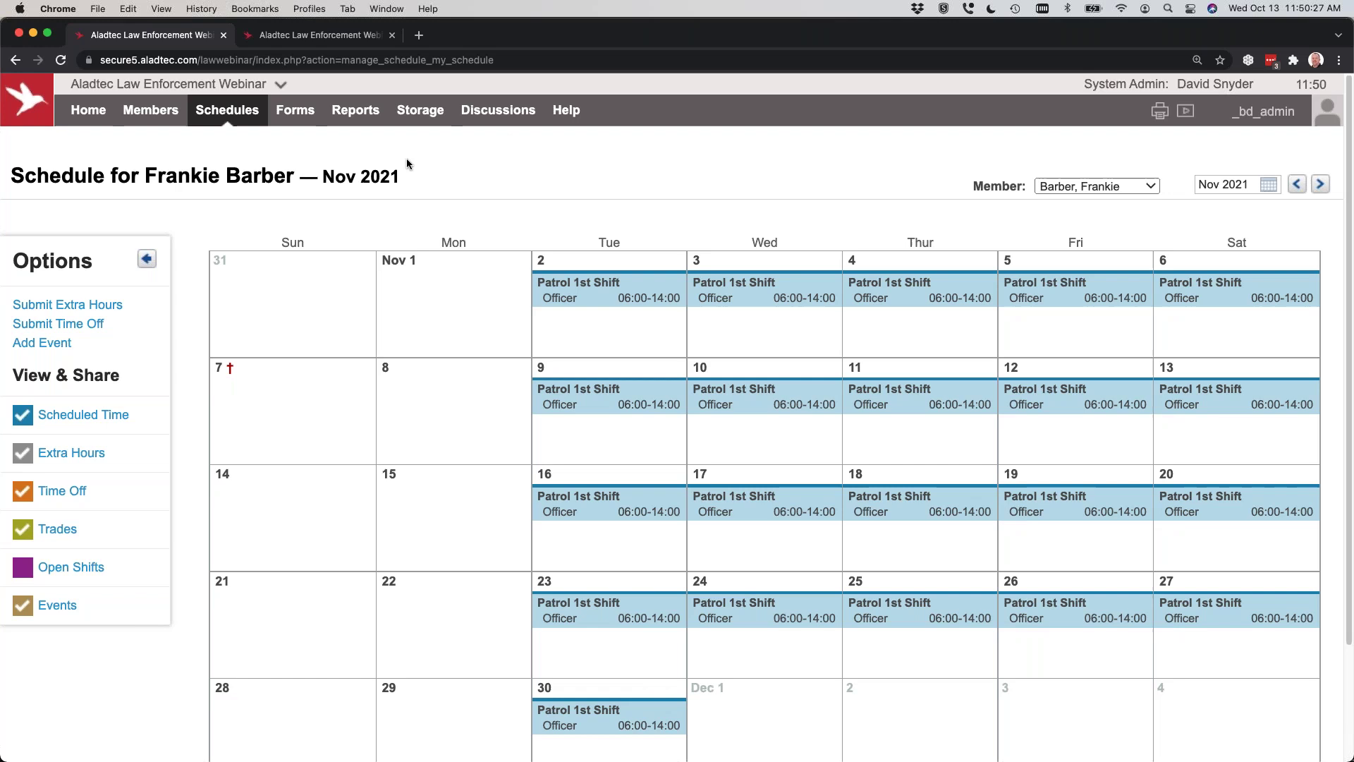
# Step: Open the mobile site from the monthly schedule view and narrow the browser window to about half the screen width
pyautogui.moveTo(80, 119)
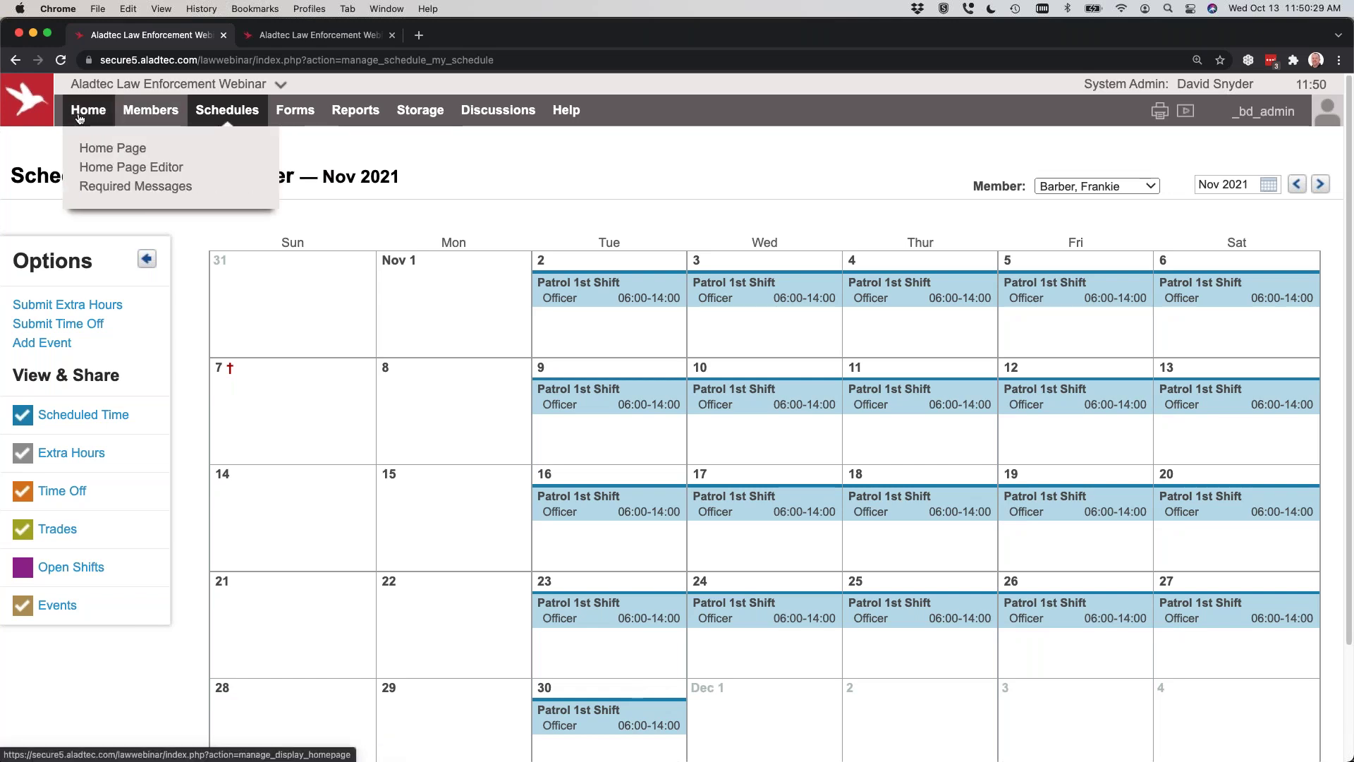
pyautogui.click(225, 118)
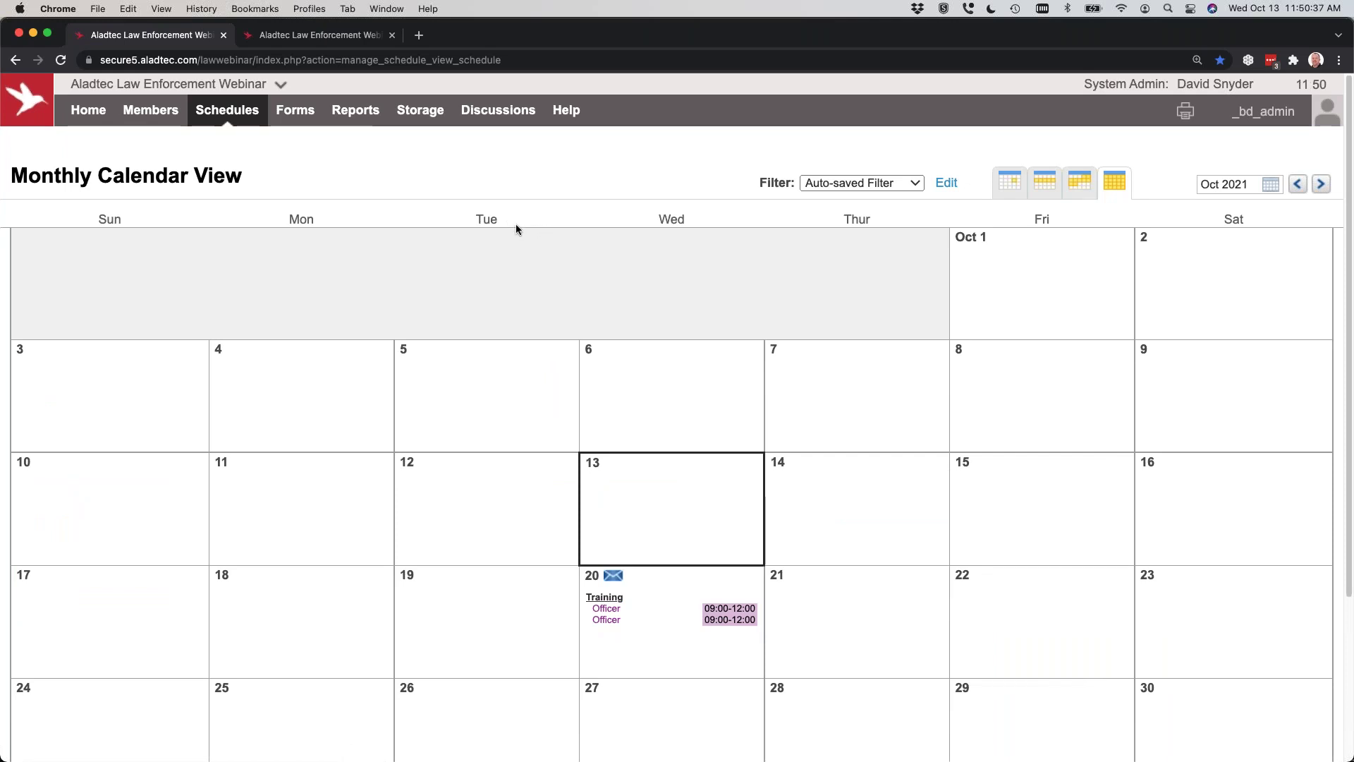
pyautogui.scroll(-5, 640, 462)
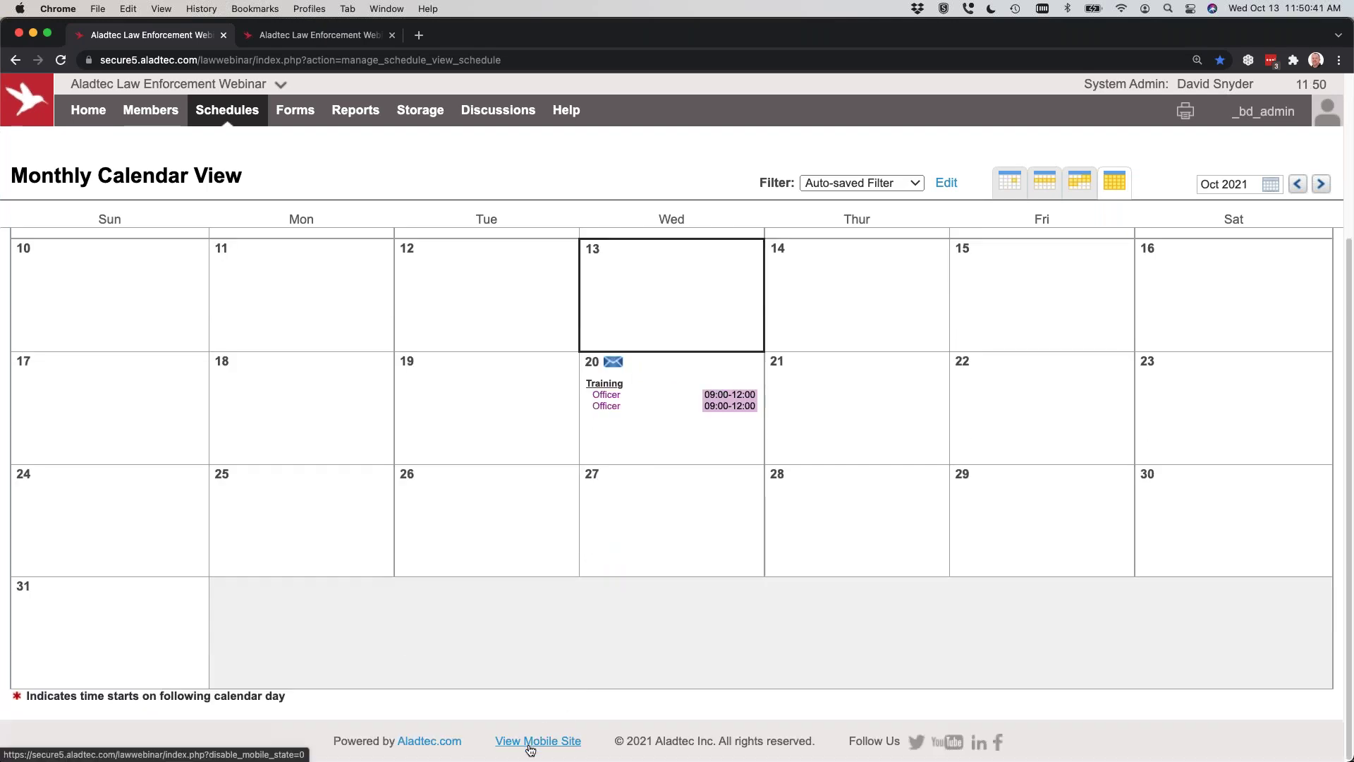
pyautogui.click(530, 744)
pyautogui.moveTo(1353, 415); pyautogui.dragTo(650, 417)
pyautogui.moveTo(496, 35); pyautogui.dragTo(682, 35)
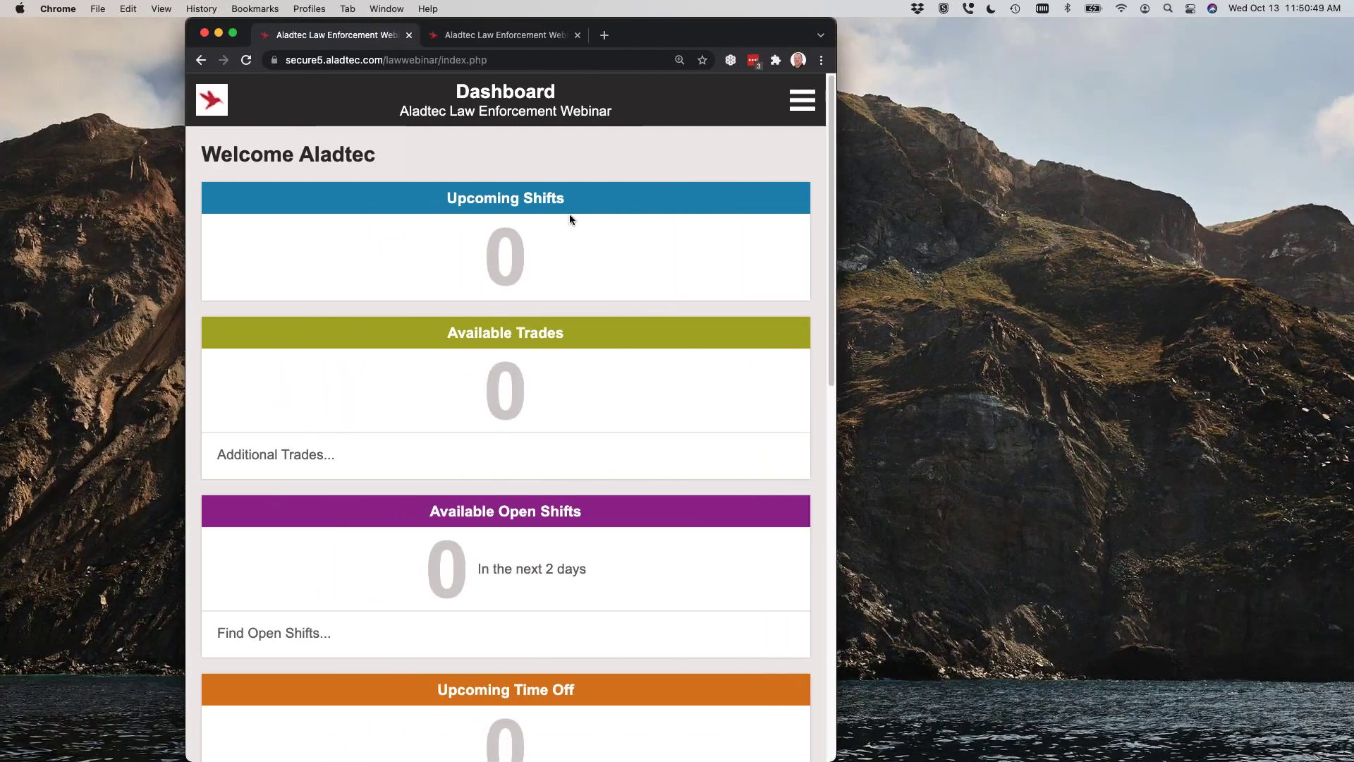
# Step: Review the mobile dashboard from Upcoming Shifts through Admin Tasks, and view the mobile navigation options
pyautogui.scroll(-15, 569, 213)
pyautogui.scroll(15, 579, 251)
pyautogui.scroll(-5, 529, 284)
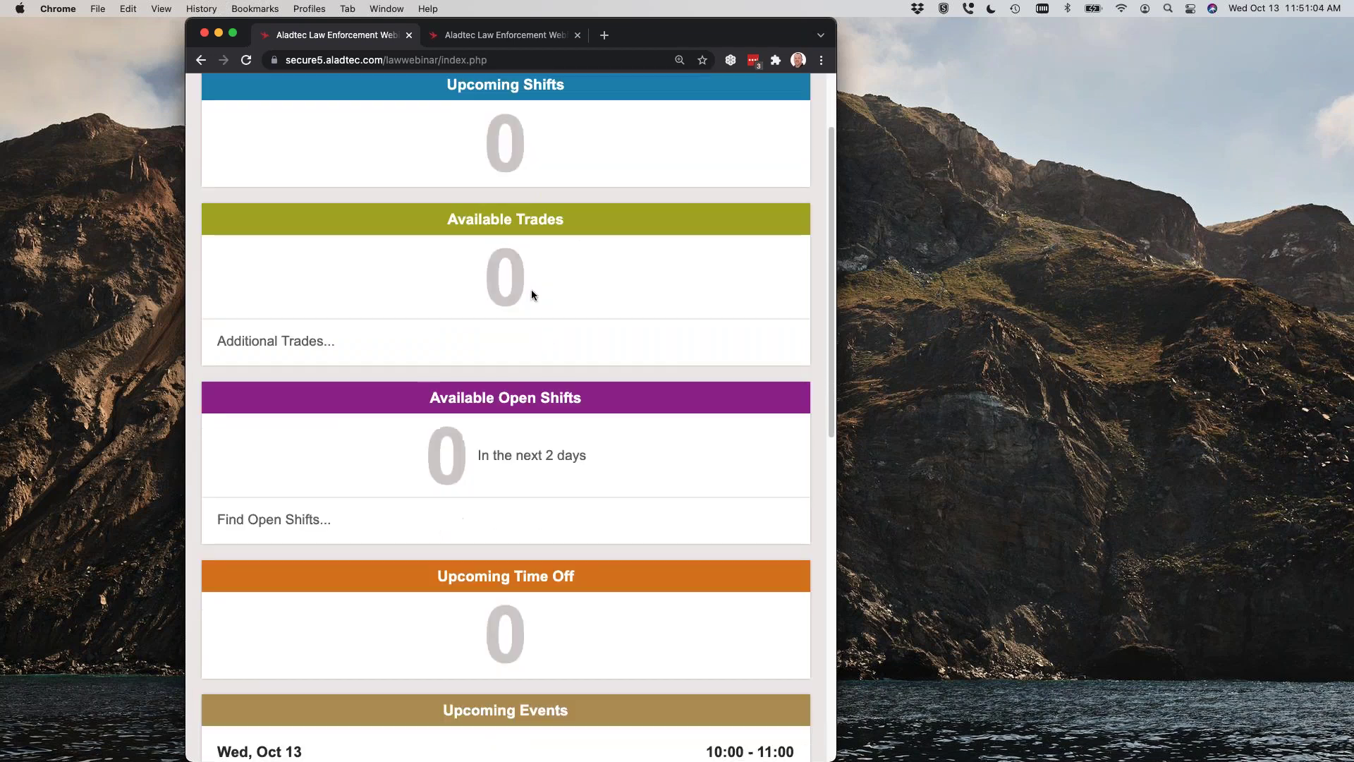
pyautogui.scroll(-8, 552, 359)
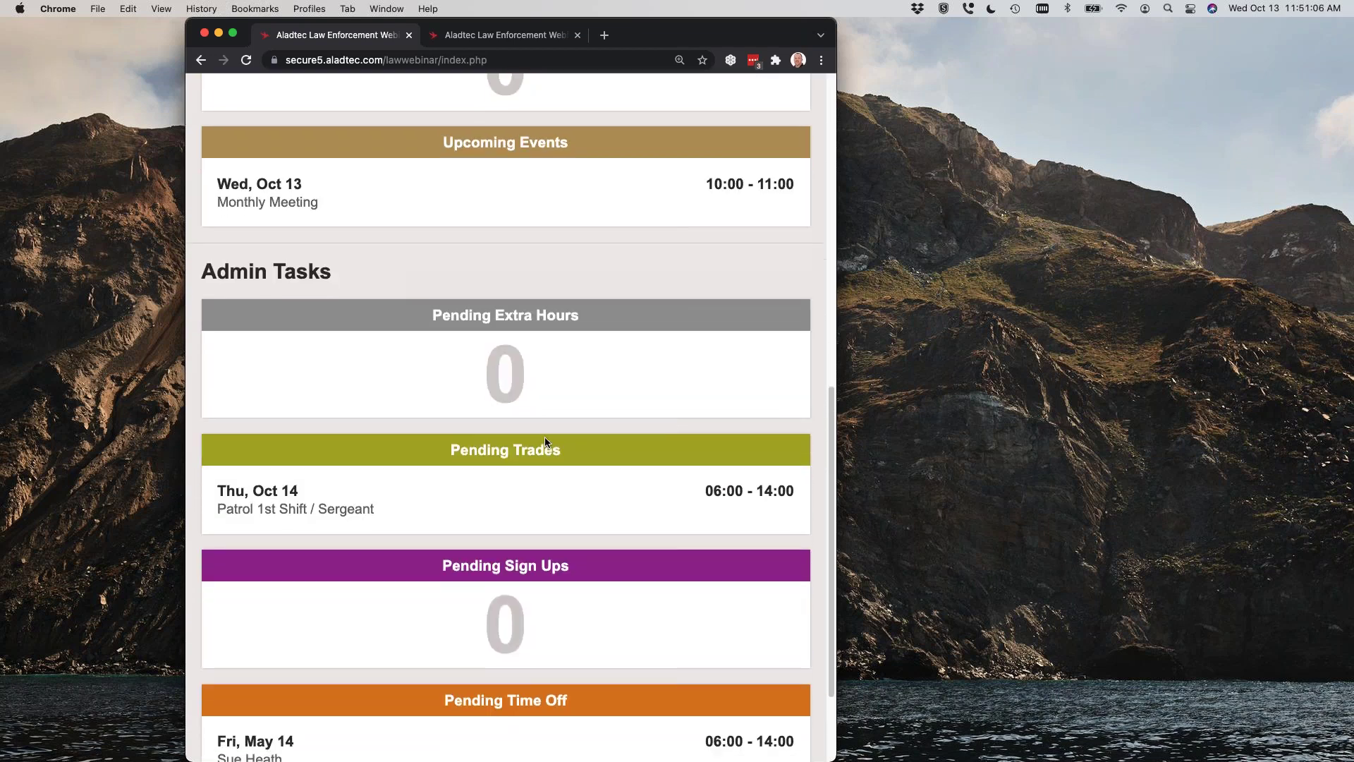
pyautogui.scroll(-2, 544, 442)
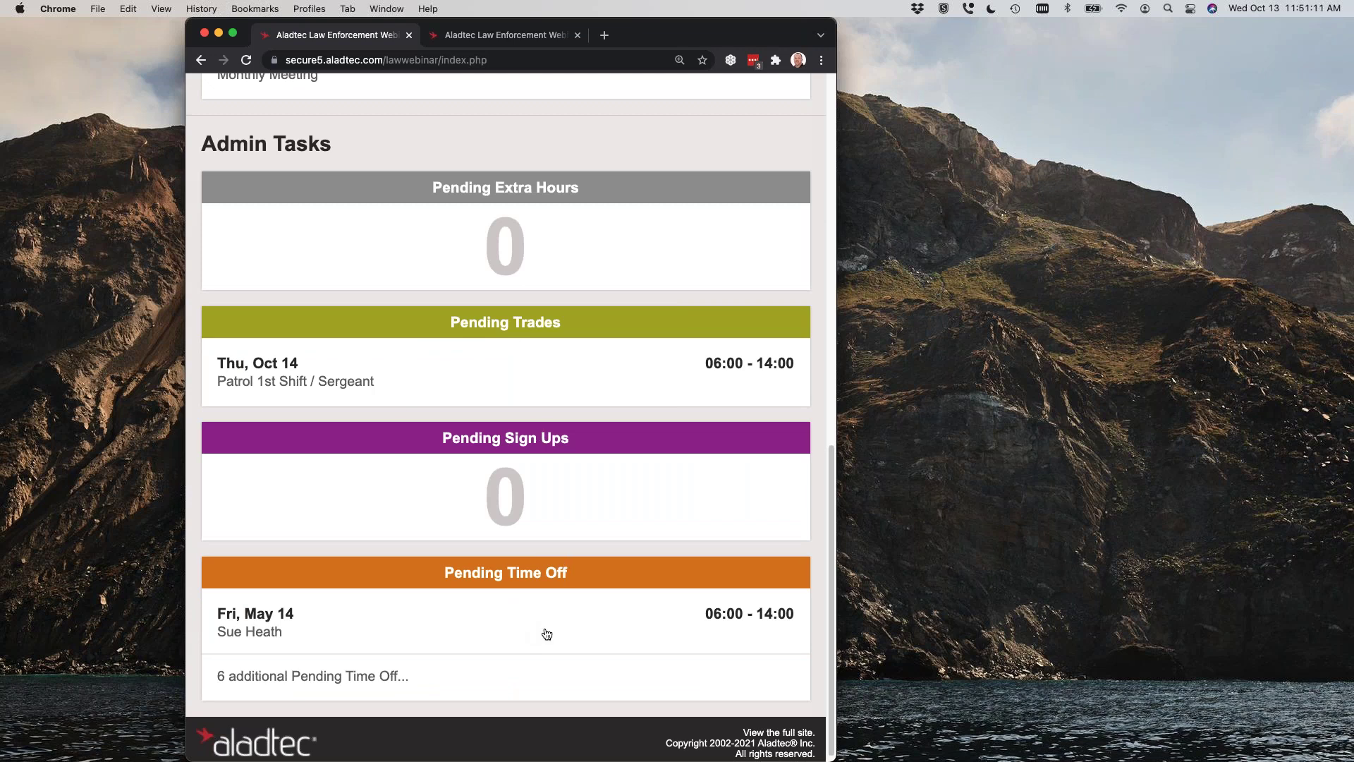
pyautogui.scroll(10, 547, 631)
pyautogui.click(802, 101)
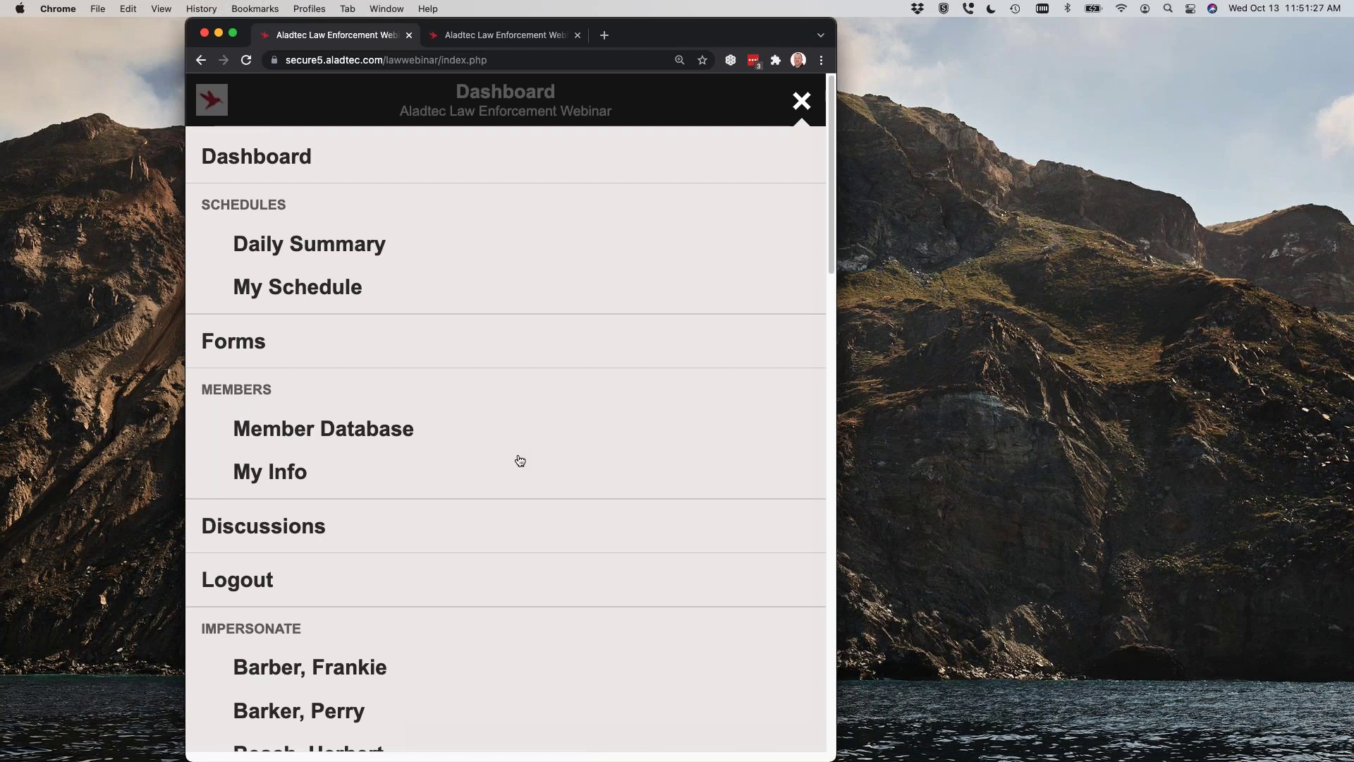
pyautogui.click(800, 102)
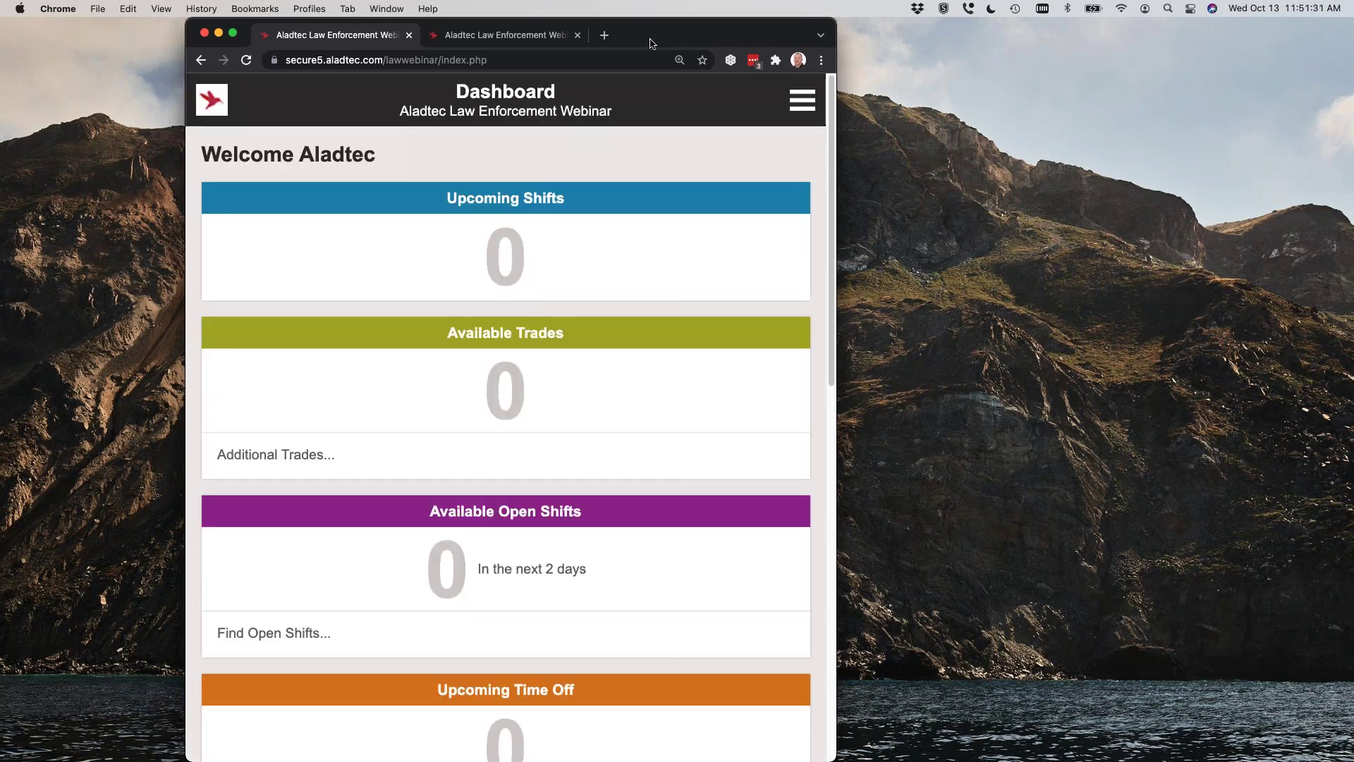
# Step: Expand the browser window to full width and highlight aladtec.com/lawwebinar in the page address
pyautogui.doubleClick(649, 44)
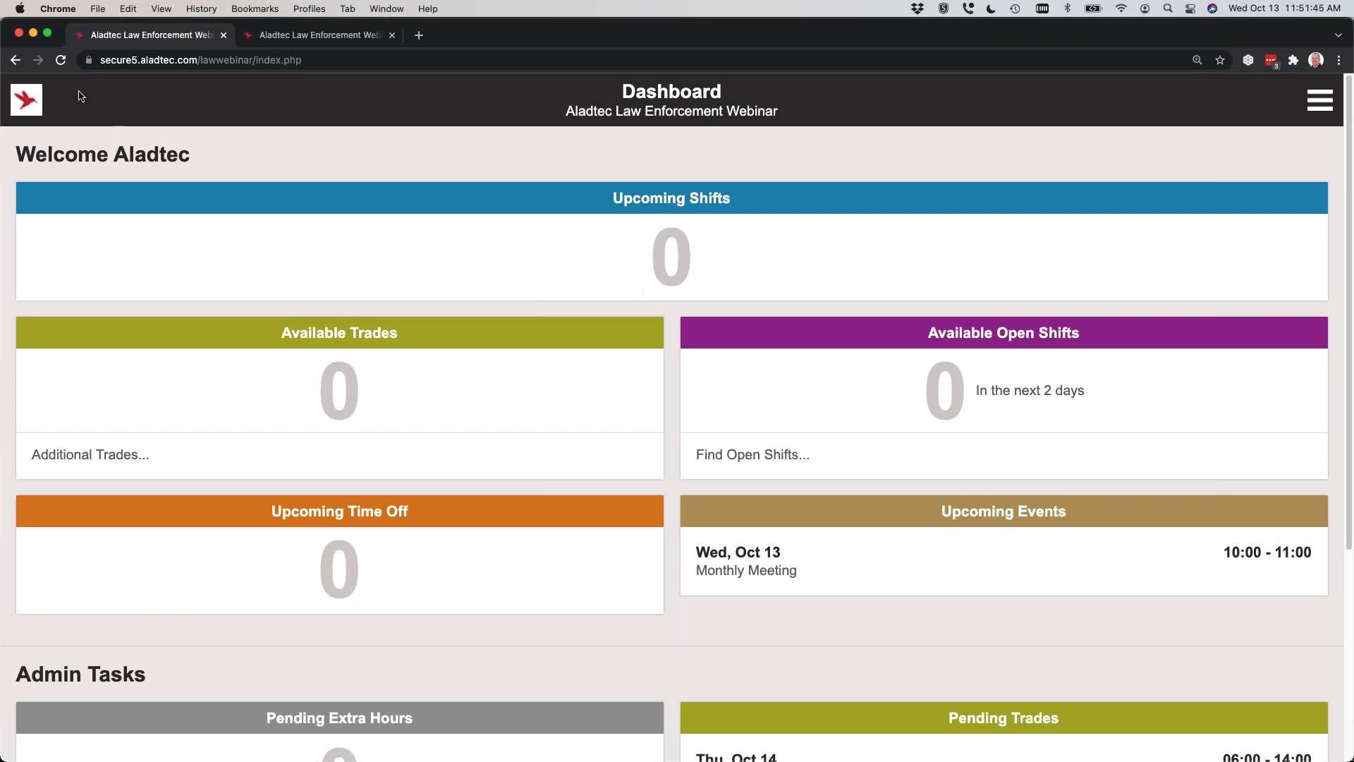
pyautogui.moveTo(253, 60); pyautogui.dragTo(140, 59)
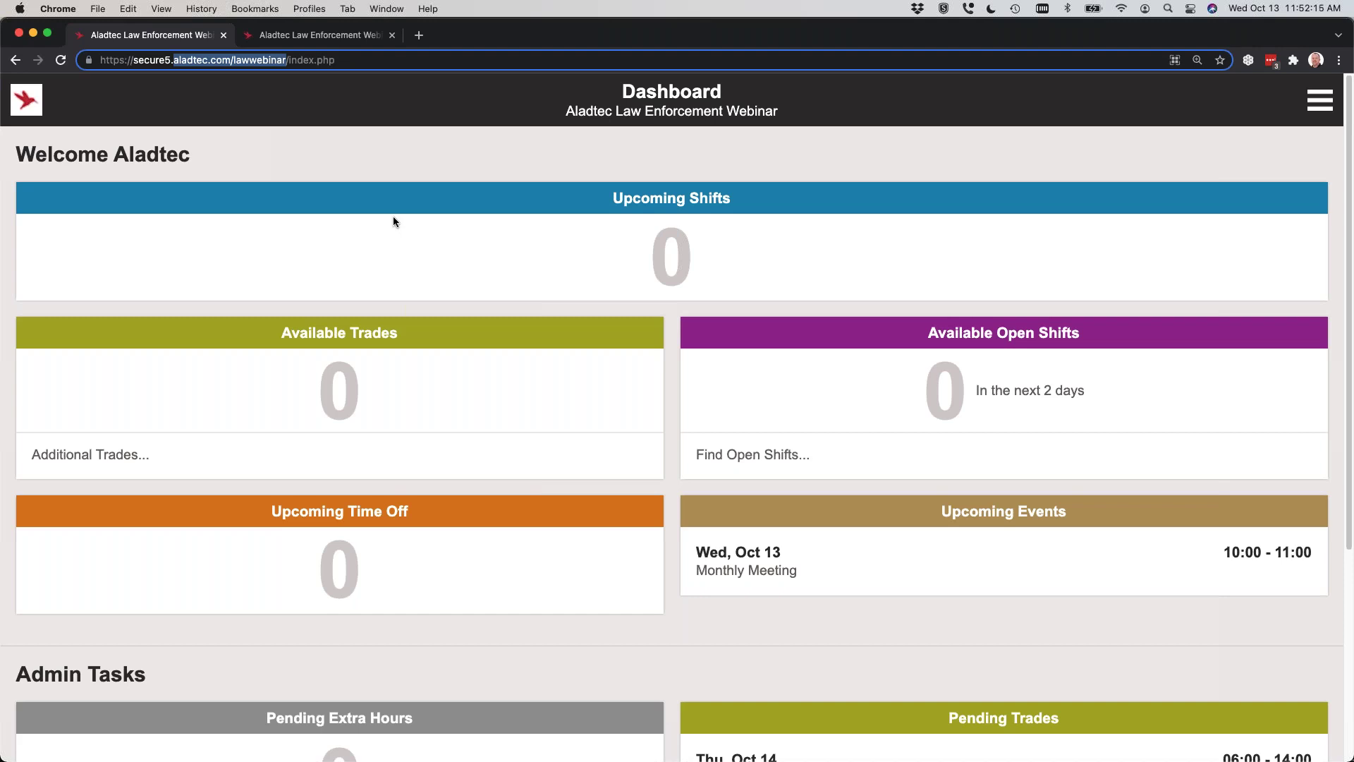
# Step: Switch from the mobile dashboard back to the full site and look over its home page
pyautogui.scroll(-1, 1167, 522)
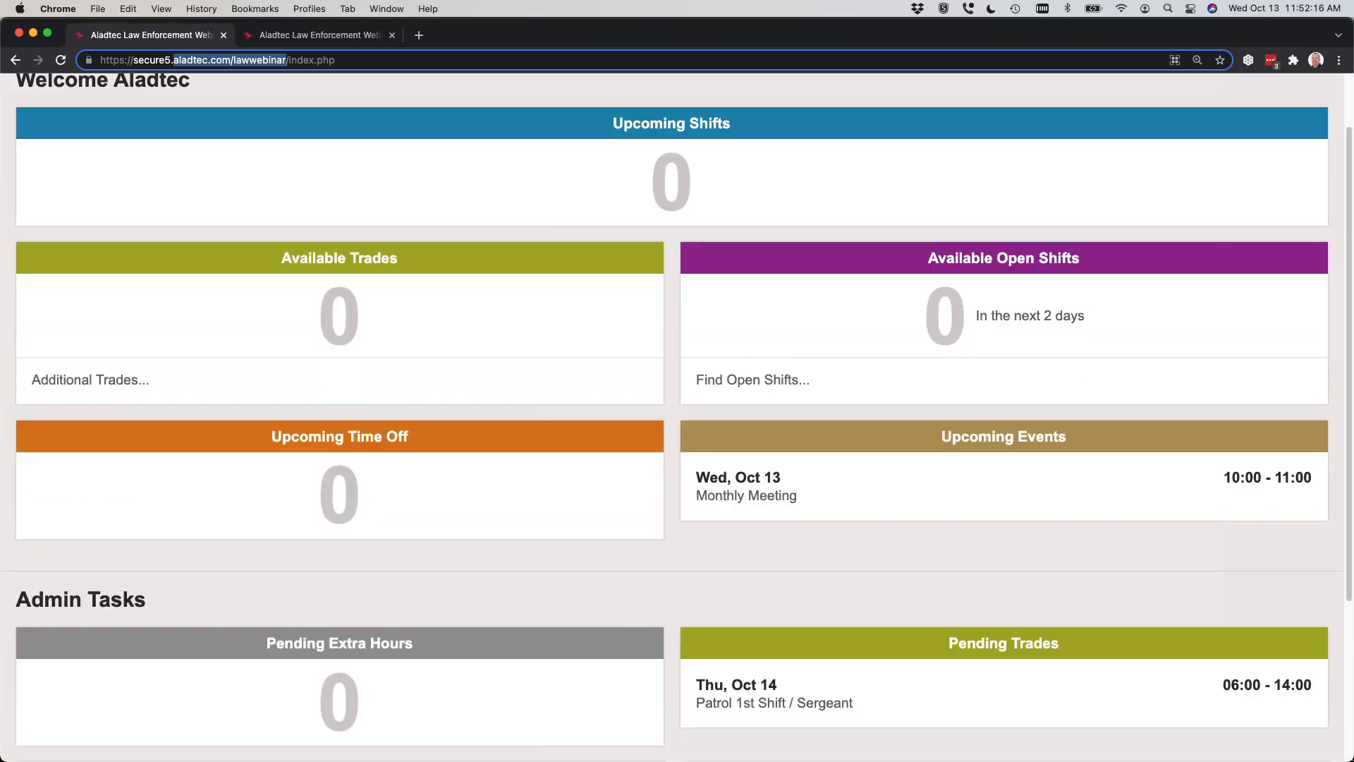
pyautogui.scroll(-3, 1298, 725)
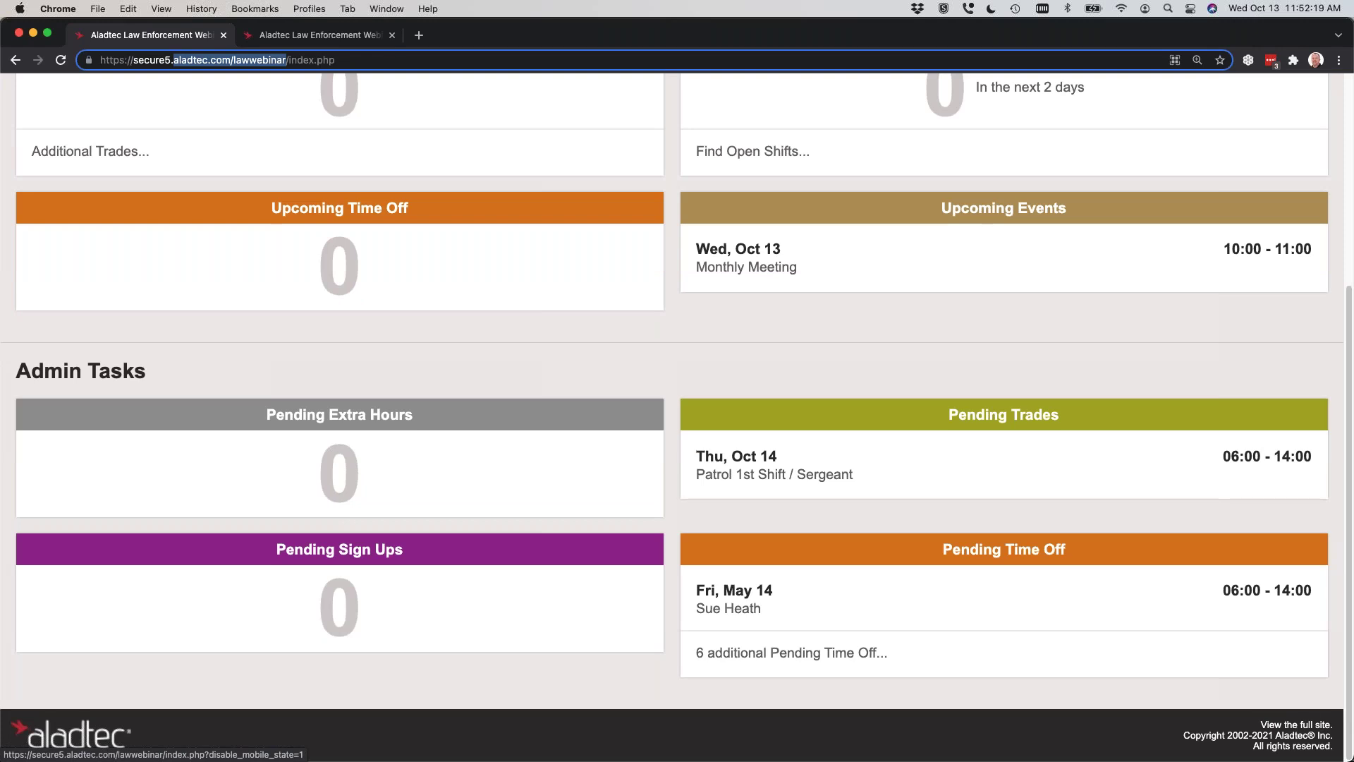
pyautogui.click(1320, 728)
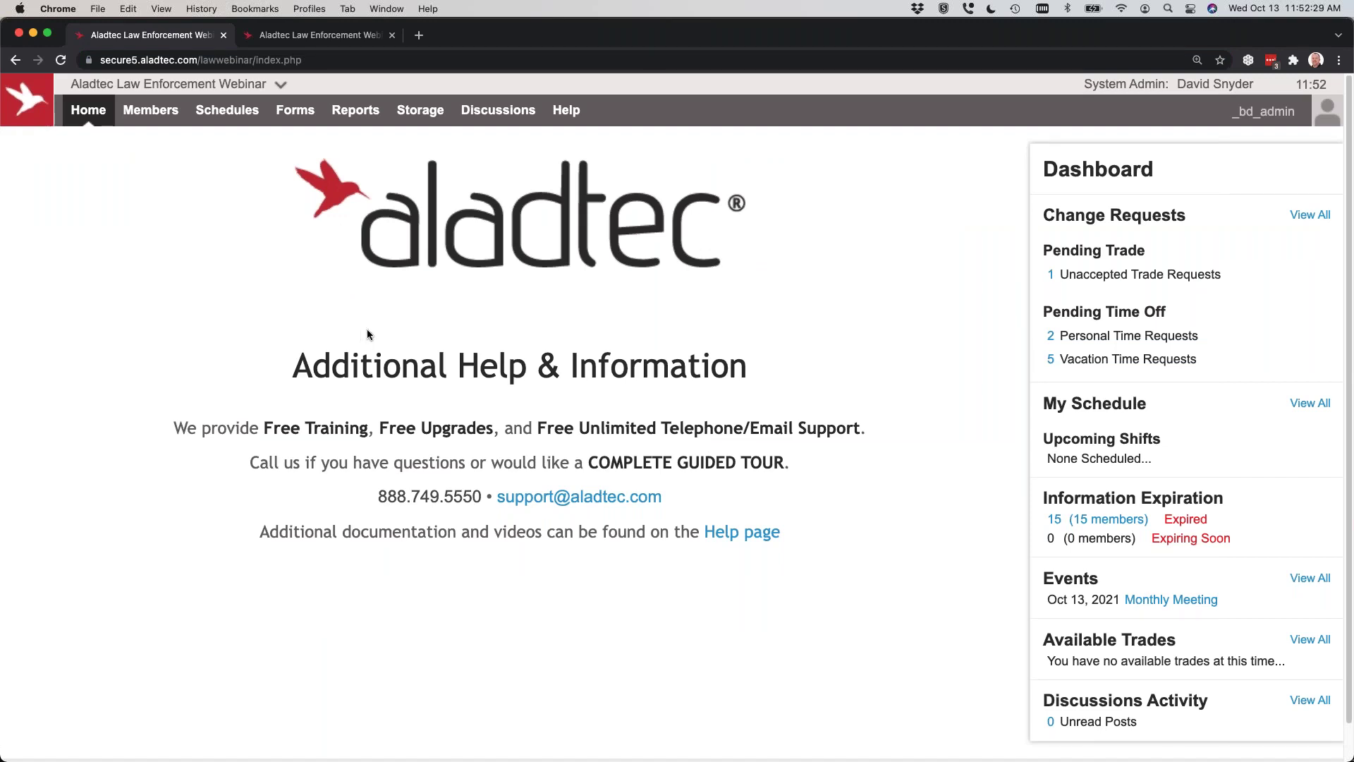
pyautogui.scroll(-2, 474, 588)
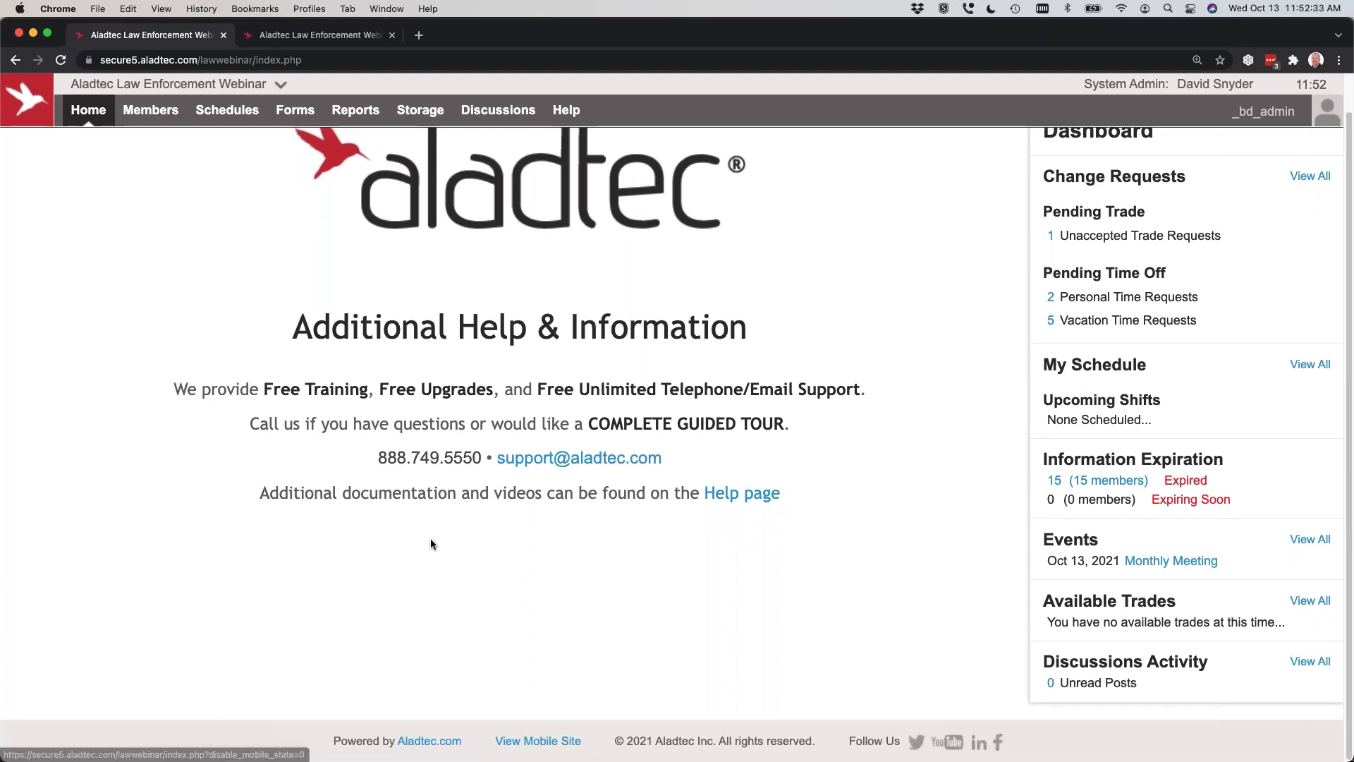
pyautogui.scroll(2, 429, 561)
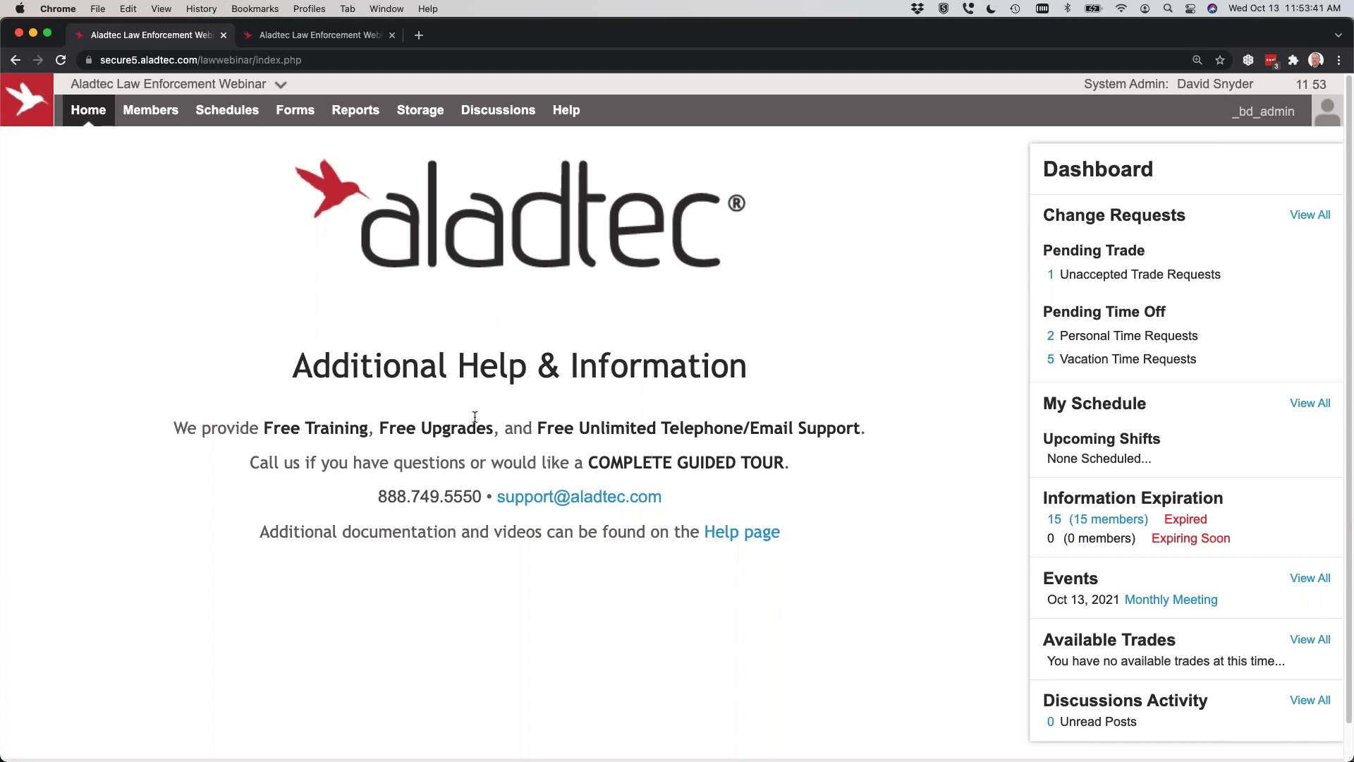
# Step: View the Contact Us page with its support options, and open and collapse the support chat
pyautogui.moveTo(565, 106)
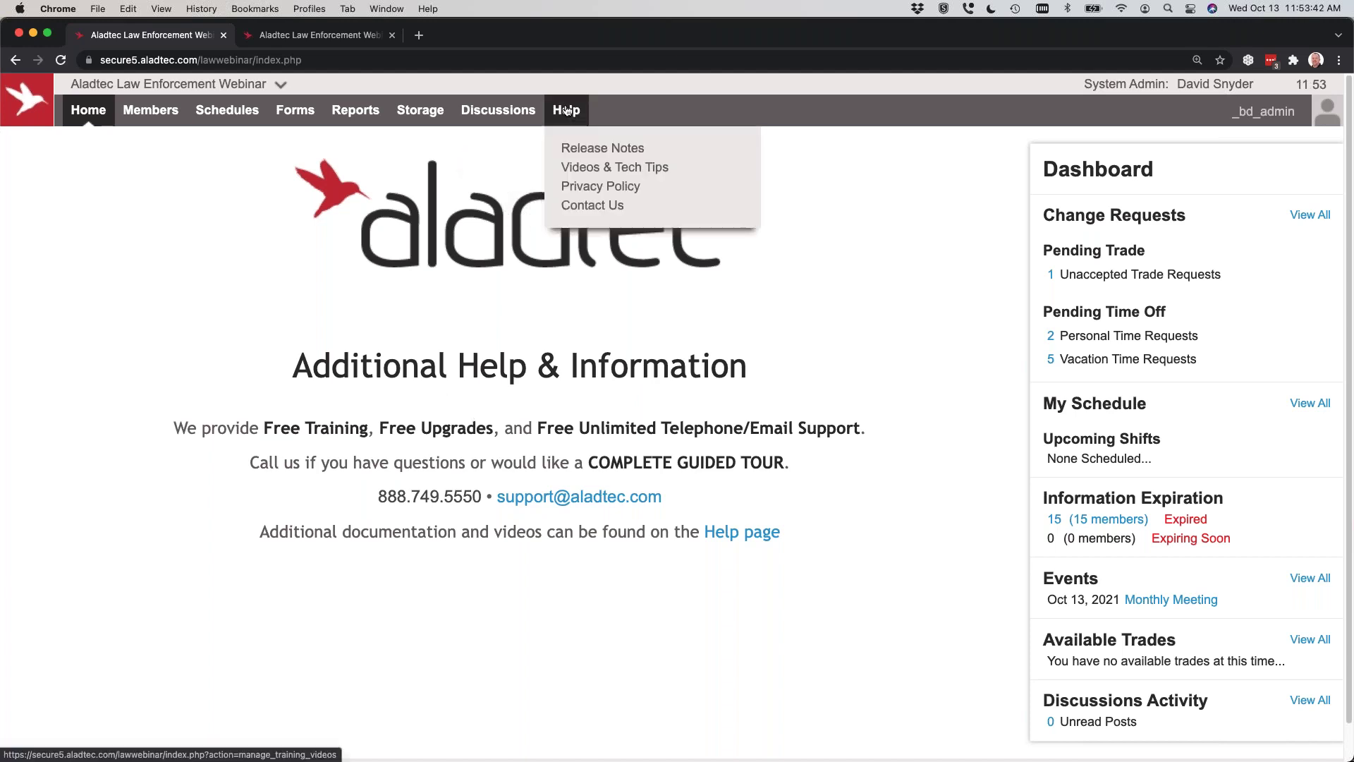
pyautogui.click(585, 207)
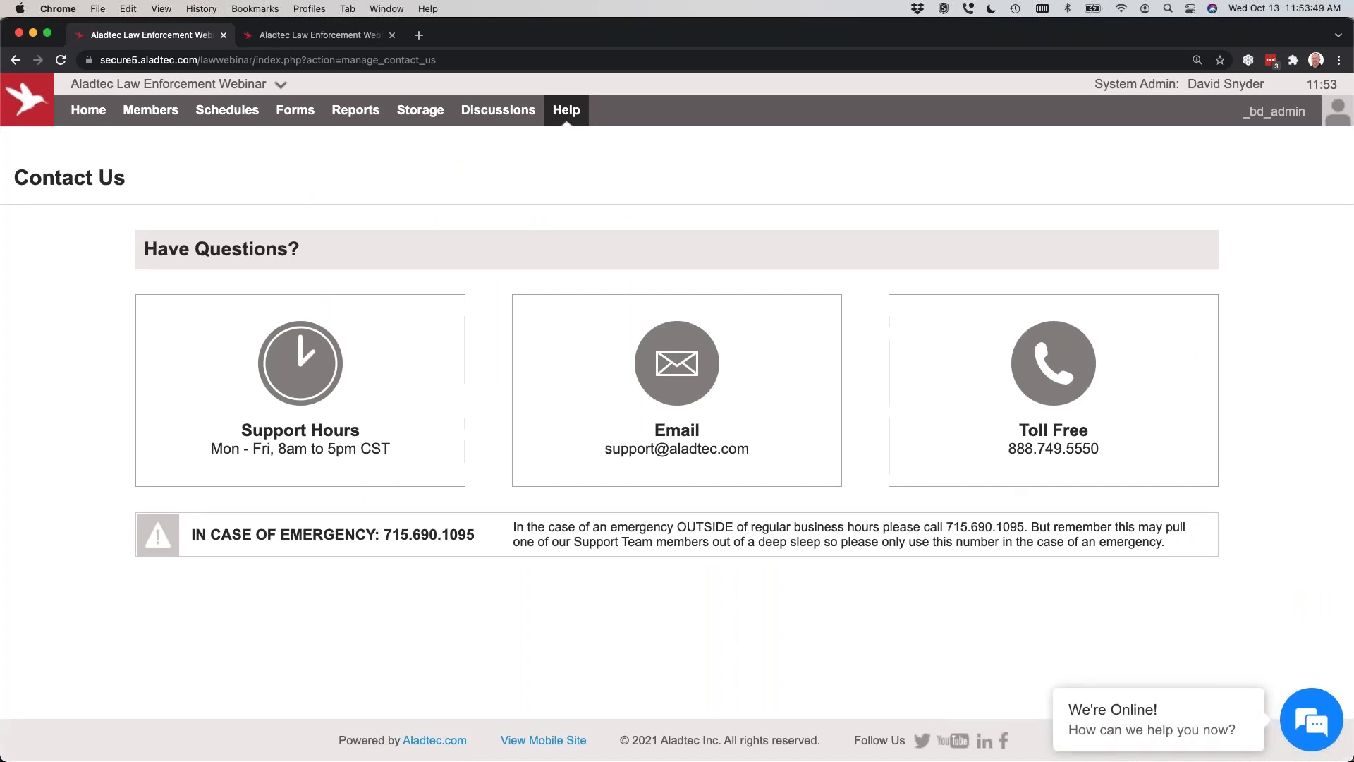
pyautogui.click(1313, 715)
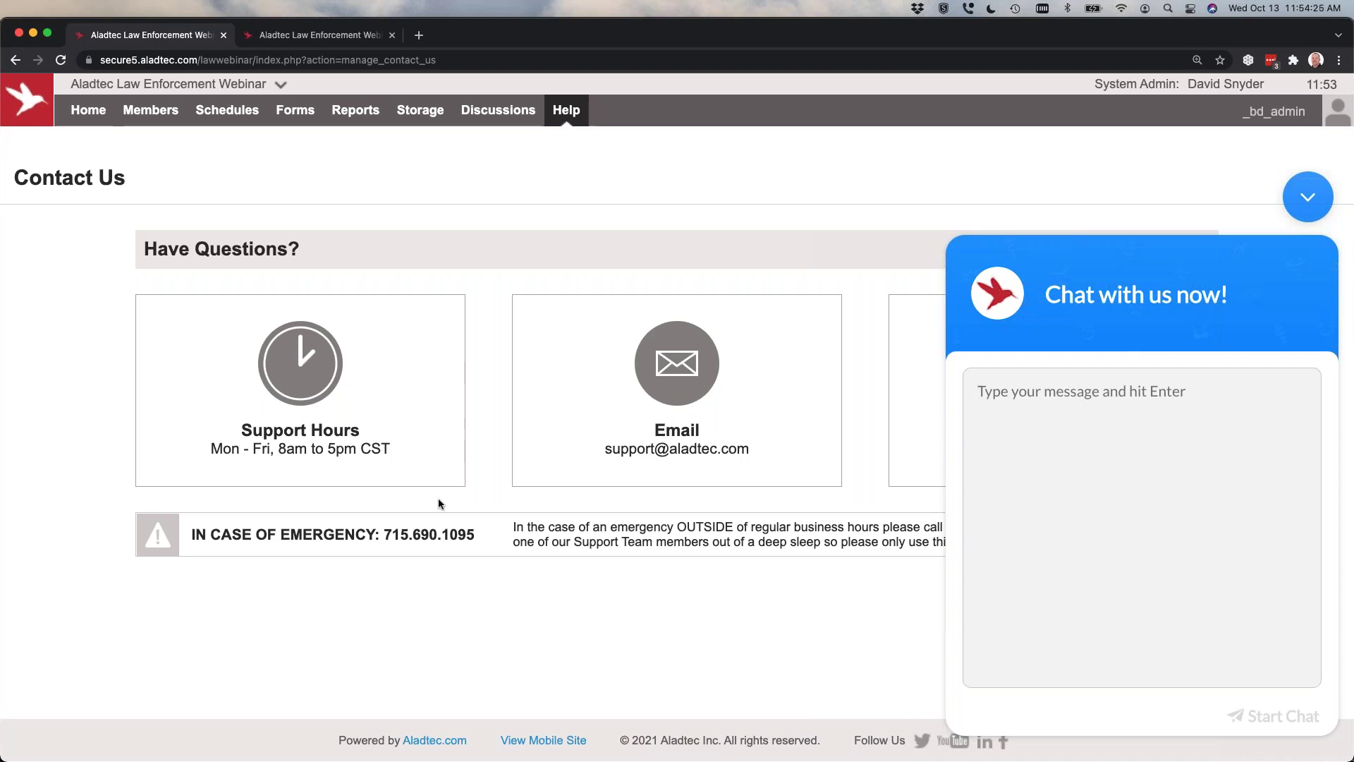
pyautogui.click(1308, 196)
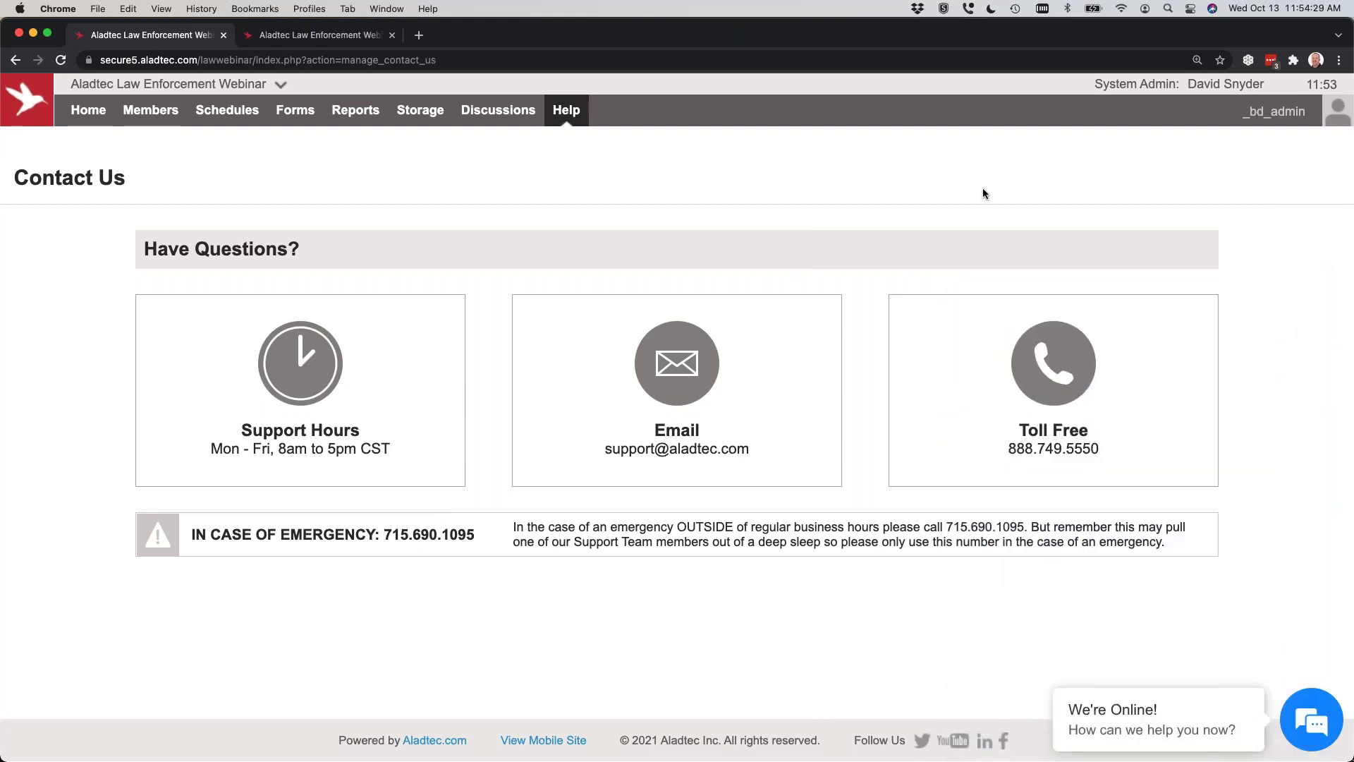
# Step: Switch from the browser to the full-screen System Overview presentation
pyautogui.hotkey('ctrl', 'Right')
pyautogui.hotkey('ctrl', 'Right')
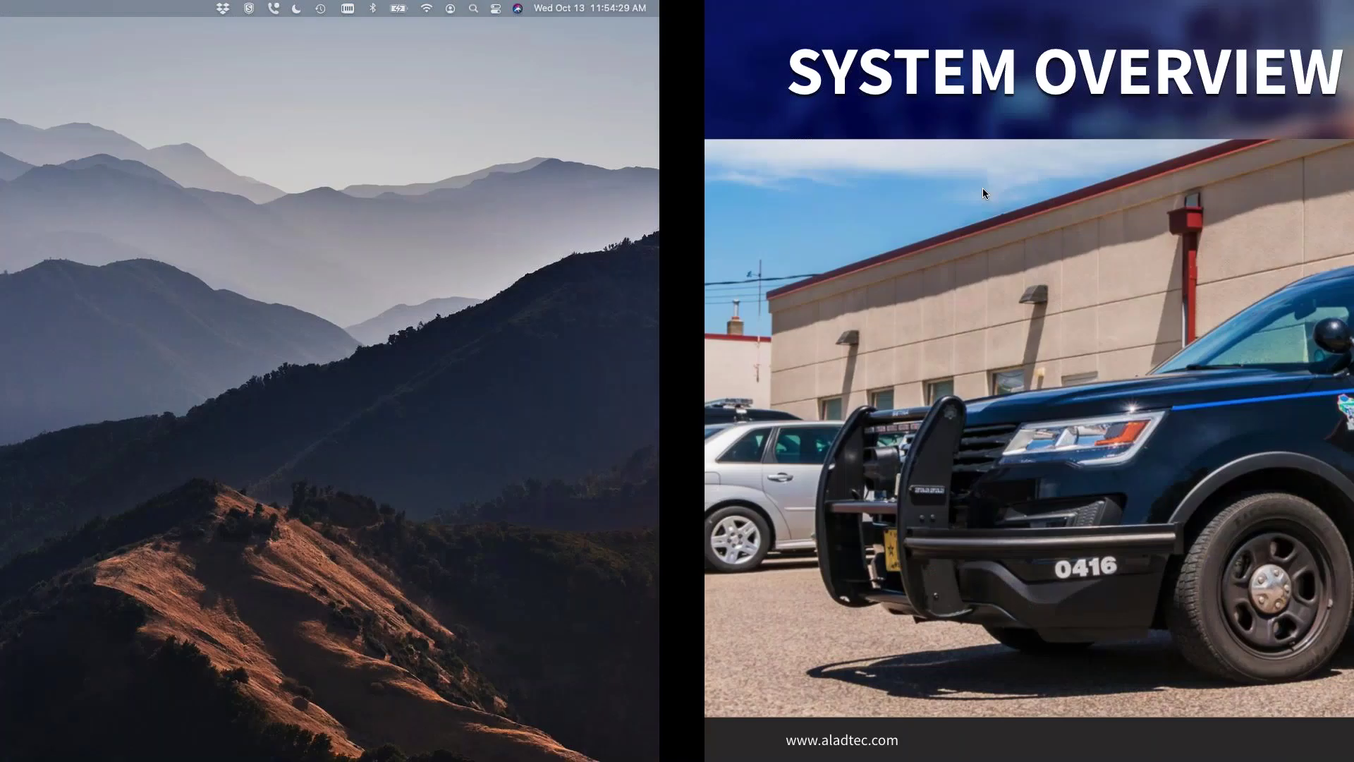